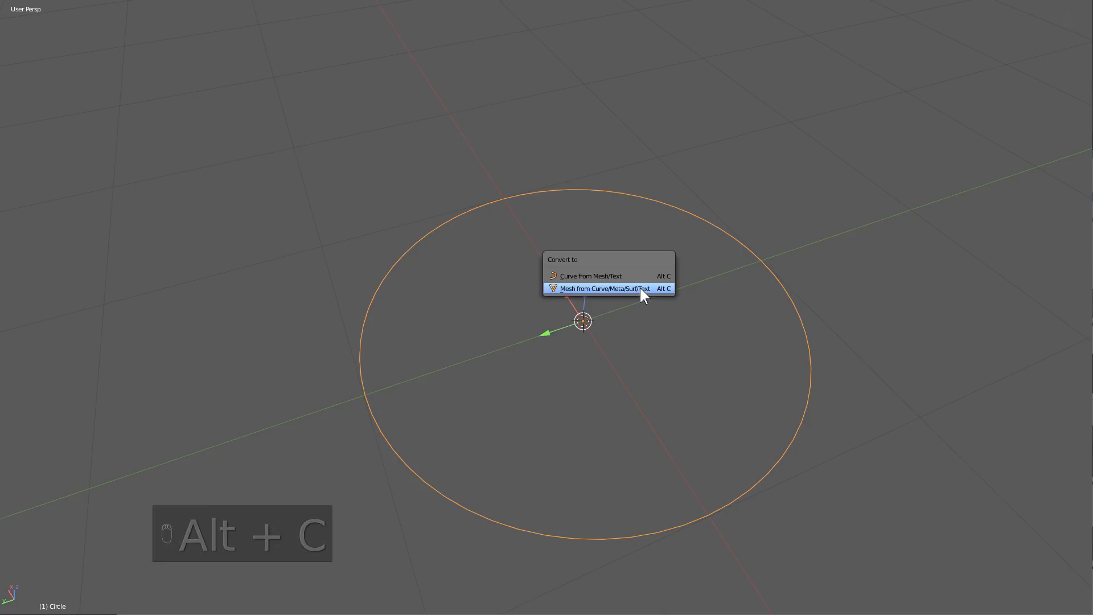
Convert the circle curve to a mesh and view it from above in orthographic projection
{"action": "left_click", "coordinate": [640, 288]}
{"action": "middle_click_drag", "start_coordinate": [639, 292], "coordinate": [642, 143]}
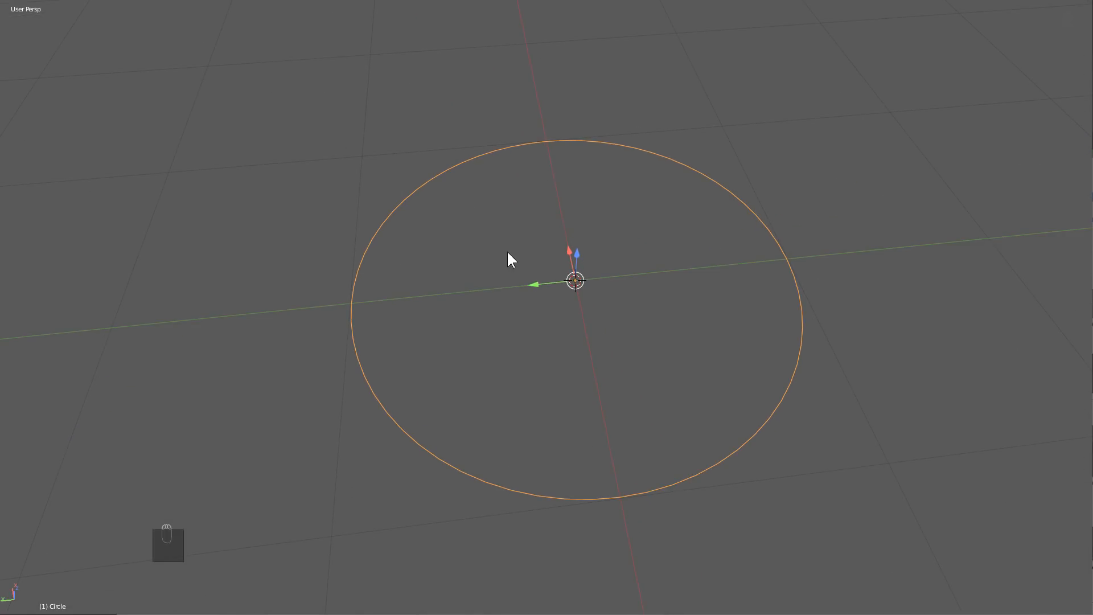
{"action": "middle_click_drag", "start_coordinate": [552, 263], "coordinate": [563, 266]}
{"action": "key", "text": "KP_7"}
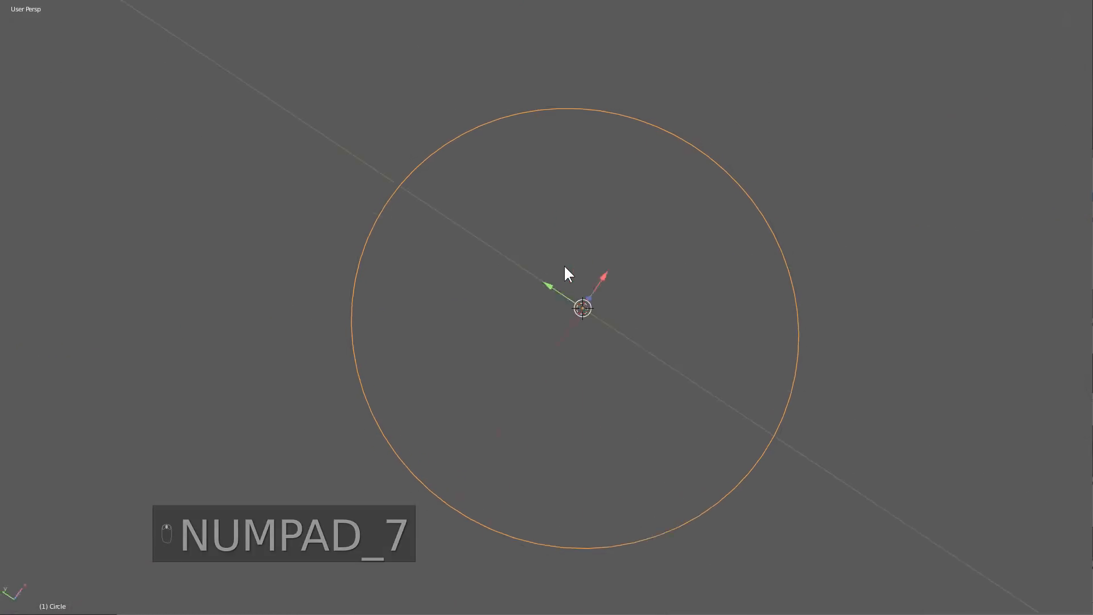
{"action": "key", "text": "KP_5"}
Extrude all of the circle's vertices and scale them slightly outward to form a thin flat ring
{"action": "key", "text": "Tab"}
{"action": "key", "text": "a"}
{"action": "key", "text": "a"}
{"action": "key", "text": "ctrl+Tab"}
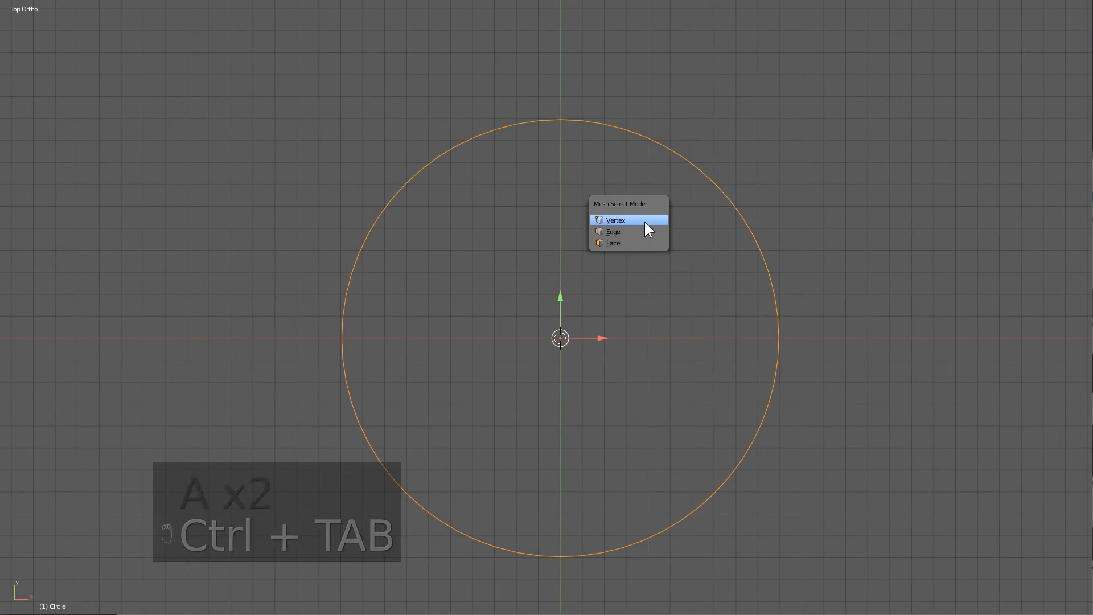
{"action": "left_click", "coordinate": [644, 221]}
{"action": "key", "text": "e"}
{"action": "key", "text": "s"}
{"action": "left_click", "coordinate": [721, 269]}
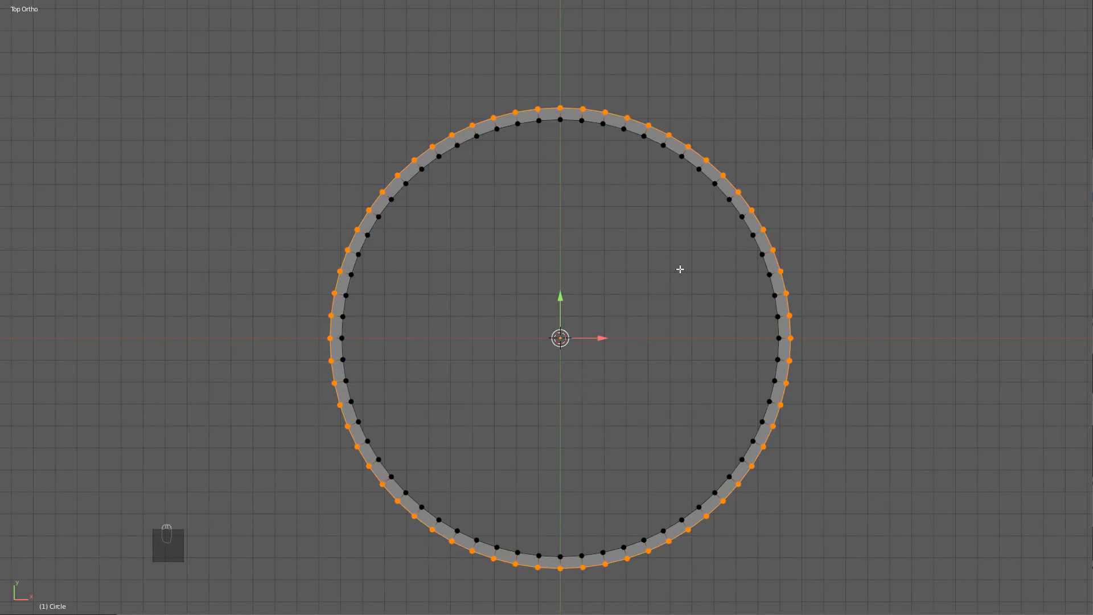
Extrude three neighbouring outer vertices on the ring's negative X side outward to form a tab
{"action": "right_click", "coordinate": [330, 338]}
{"action": "right_click", "coordinate": [329, 361], "text": "shift"}
{"action": "key", "text": "e"}
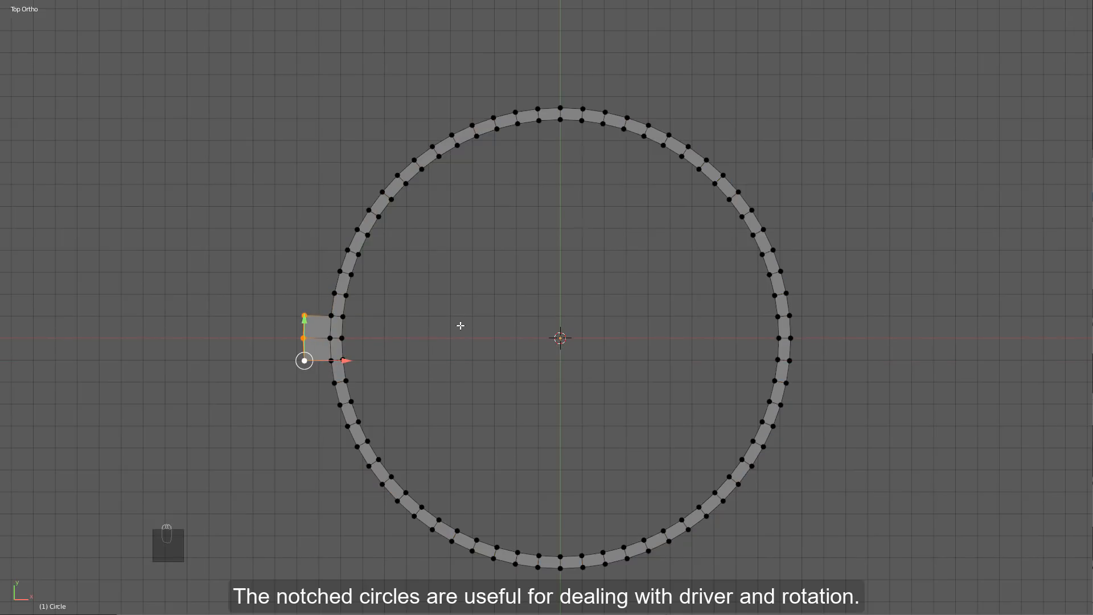
Centre the pivot on the tab's outer vertices and straighten them with Reset Axis
{"action": "key", "text": "comma"}
{"action": "scroll", "coordinate": [344, 319], "scroll_direction": "up", "scroll_amount": 3}
{"action": "middle_click_drag", "start_coordinate": [57, 349], "coordinate": [235, 278], "text": "shift"}
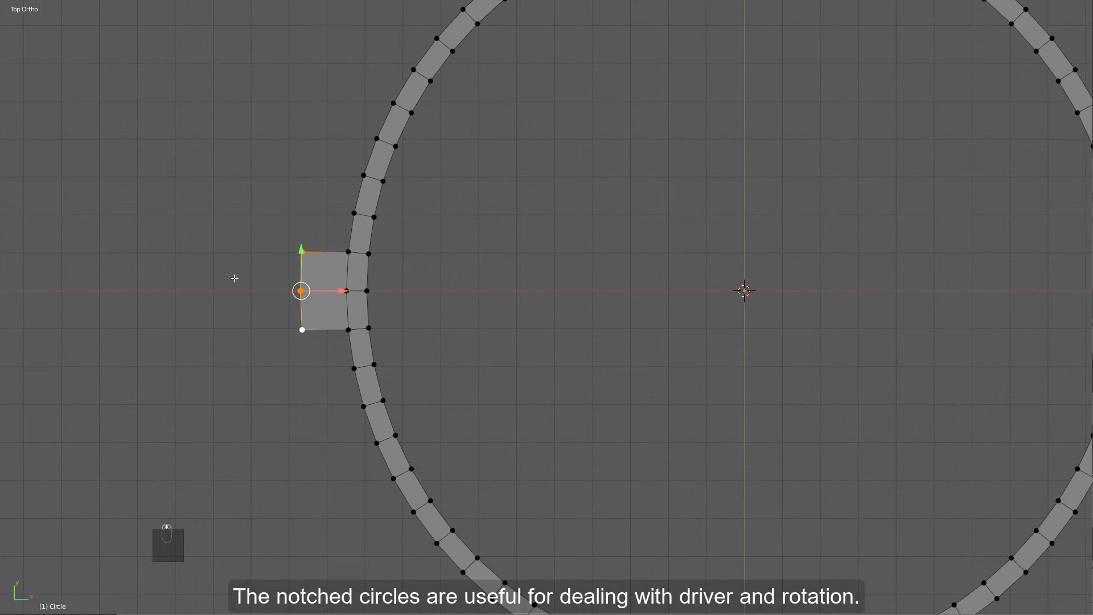
{"action": "scroll", "coordinate": [508, 262], "scroll_direction": "down", "scroll_amount": 1}
{"action": "key", "text": "q"}
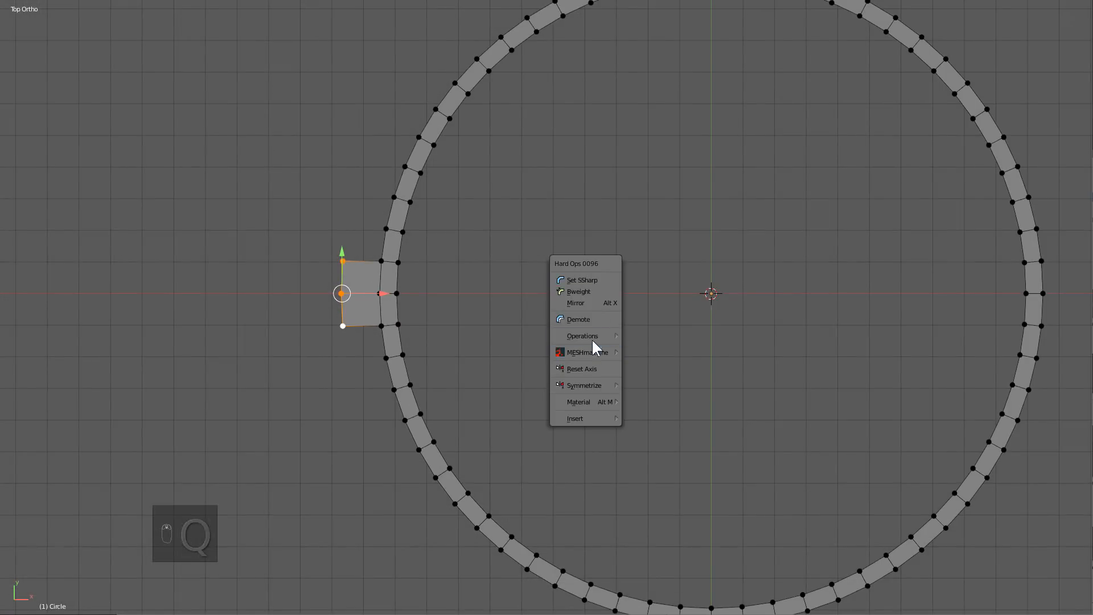
{"action": "left_click", "coordinate": [583, 368]}
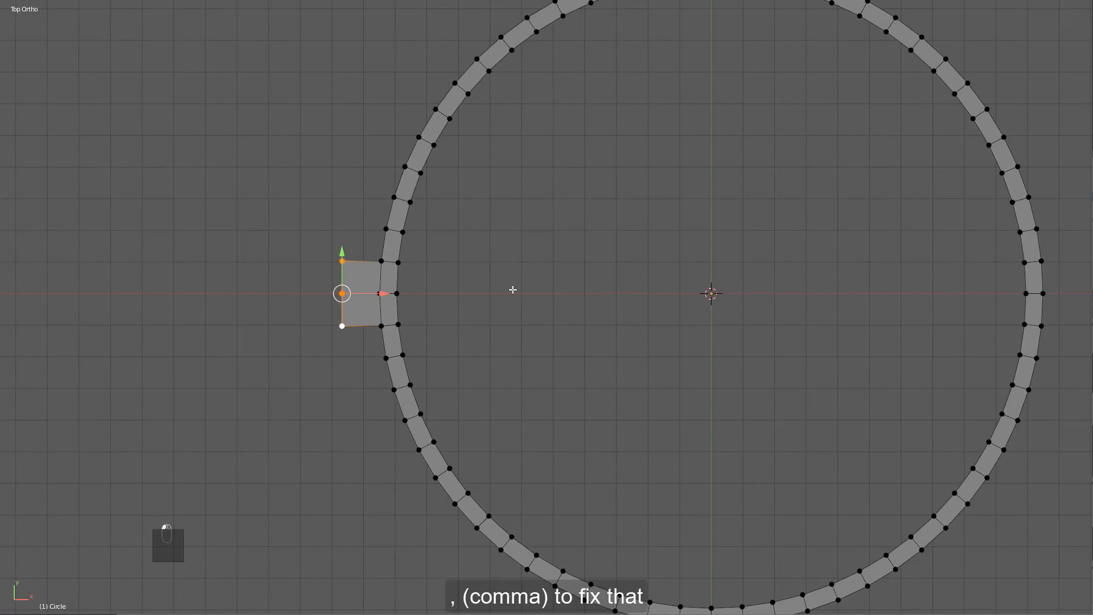
Taper the tab by scaling its outer vertices down and moving them along X toward the ring
{"action": "key", "text": "s"}
{"action": "key", "text": "g"}
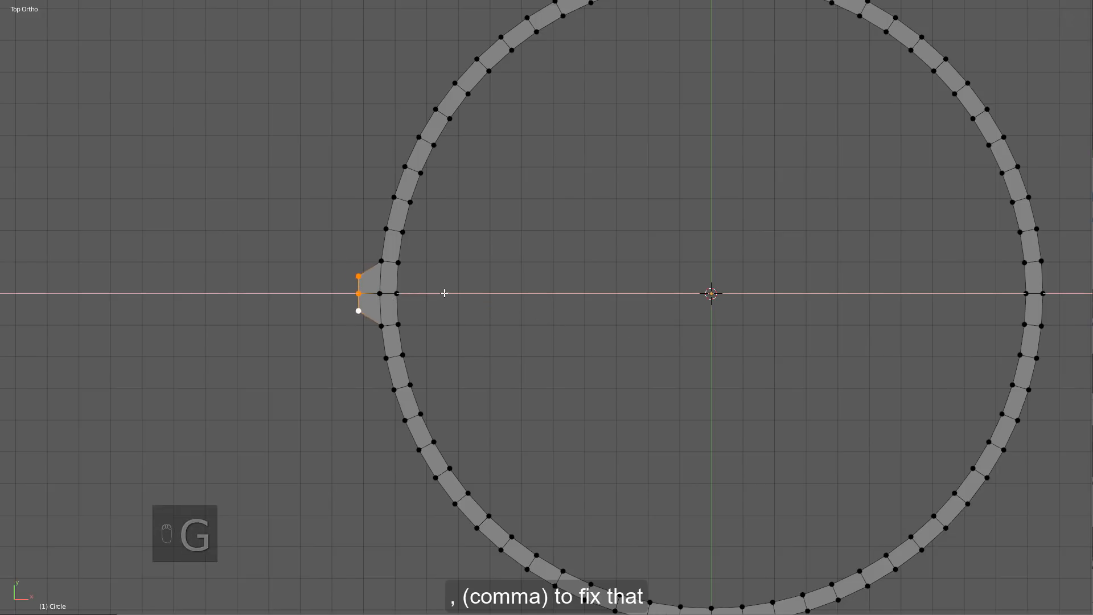
{"action": "left_click", "coordinate": [439, 293]}
{"action": "key", "text": "Tab"}
Mirror the ring across the X axis so the tab is repeated on the opposite side
{"action": "key", "text": "alt+x"}
{"action": "middle_click_drag", "start_coordinate": [613, 290], "coordinate": [421, 447]}
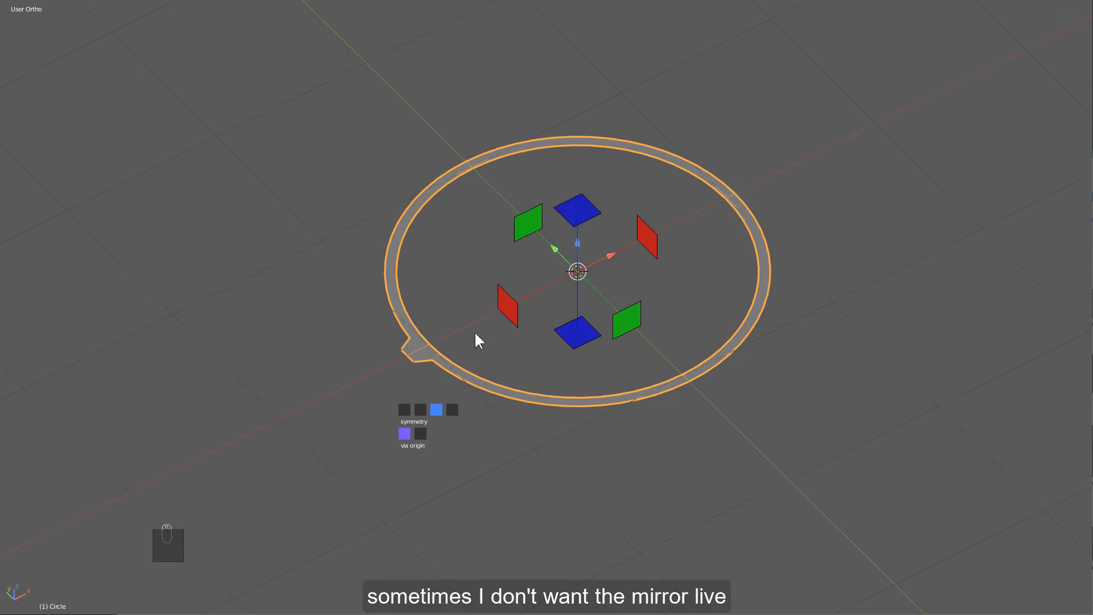
{"action": "left_click", "coordinate": [509, 306]}
{"action": "mouse_move", "coordinate": [604, 292]}
{"action": "middle_mouse_down"}
{"action": "mouse_move", "coordinate": [575, 329]}
{"action": "mouse_move", "coordinate": [593, 289]}
{"action": "middle_mouse_up"}
Thicken the flat ring with (T) Thick to a height of about 0.229
{"action": "key", "text": "q"}
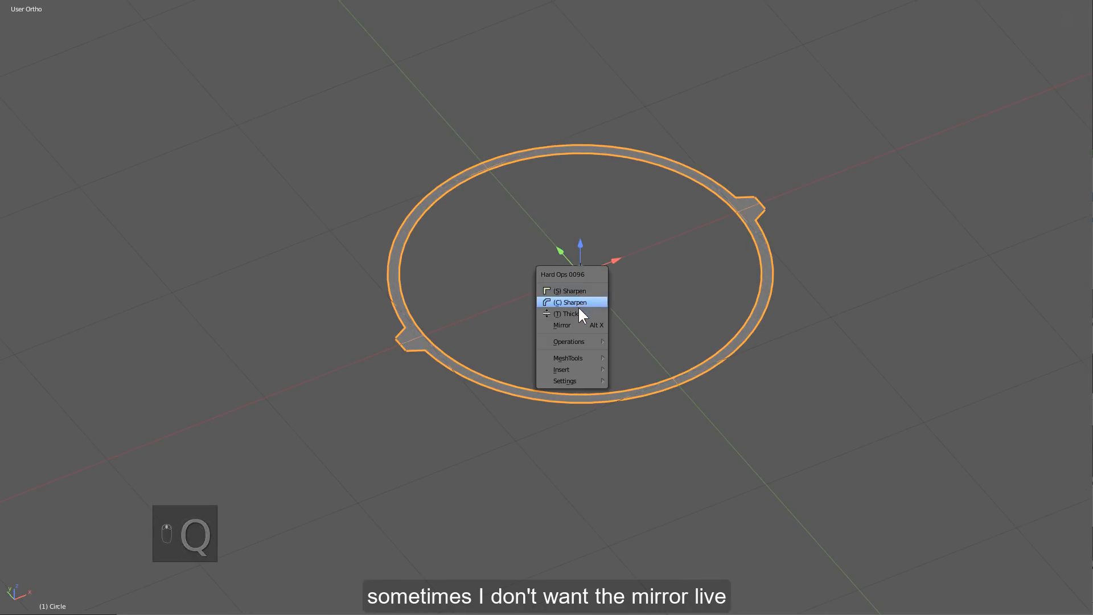
{"action": "left_click", "coordinate": [585, 313]}
{"action": "left_click", "coordinate": [774, 338]}
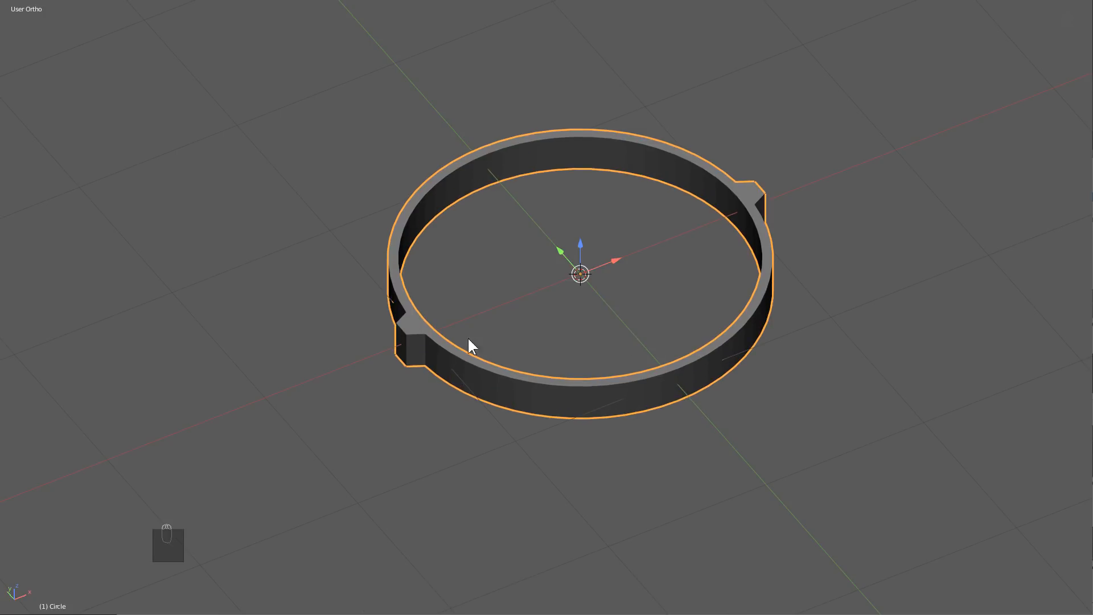
Drive the ring's Z rotation with the expression #cos(frame*pi/31)
{"action": "key", "text": "n"}
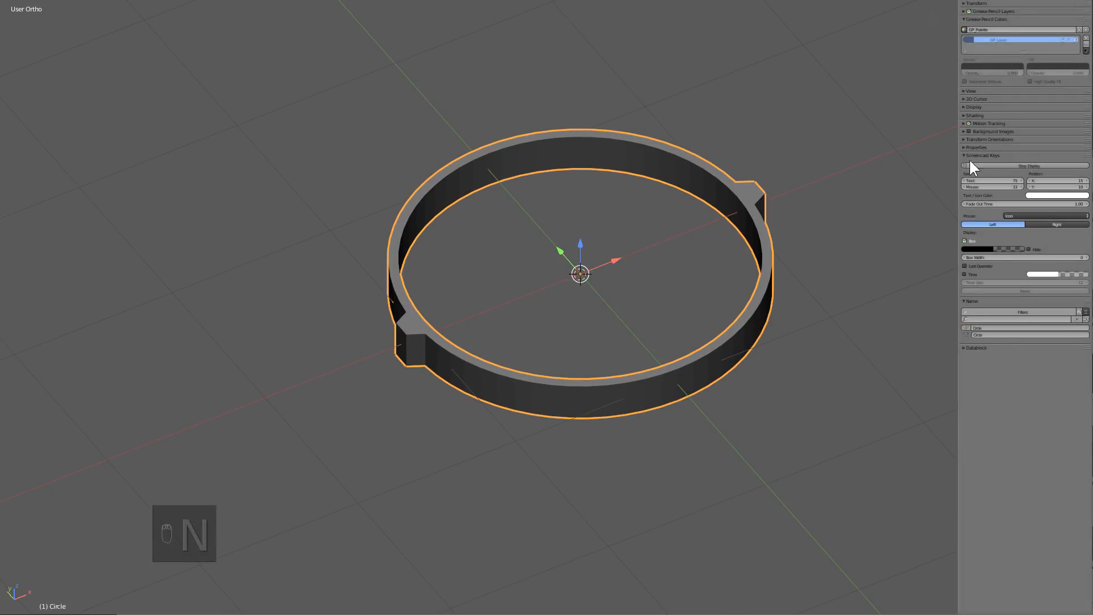
{"action": "scroll", "coordinate": [1002, 171], "scroll_direction": "down", "scroll_amount": 5}
{"action": "scroll", "coordinate": [1026, 176], "scroll_direction": "up", "scroll_amount": 5}
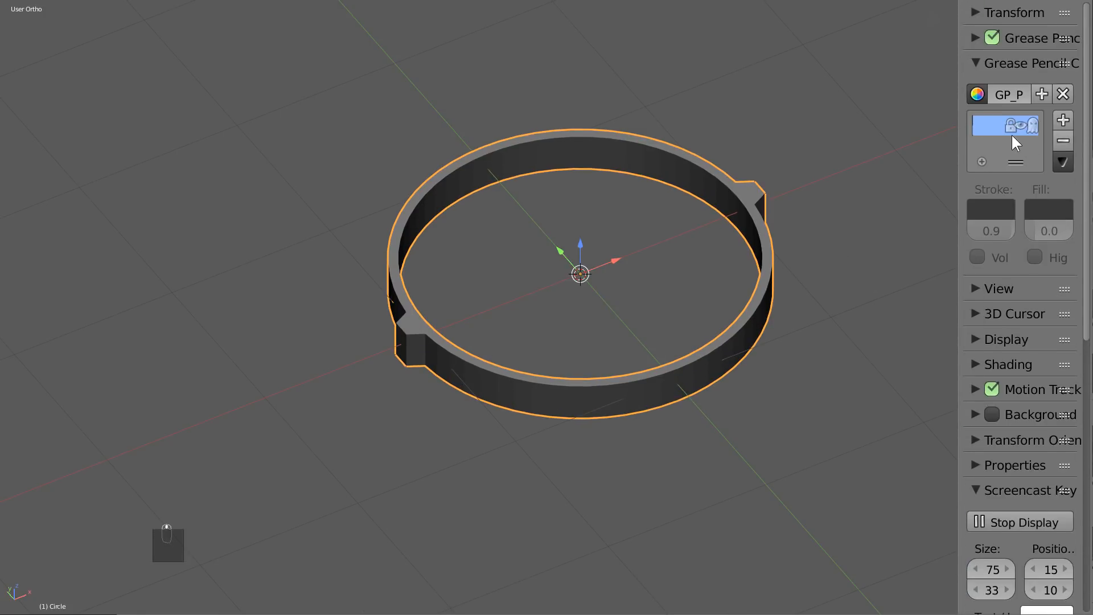
{"action": "key", "text": "a"}
{"action": "left_click_drag", "start_coordinate": [960, 14], "coordinate": [803, 33]}
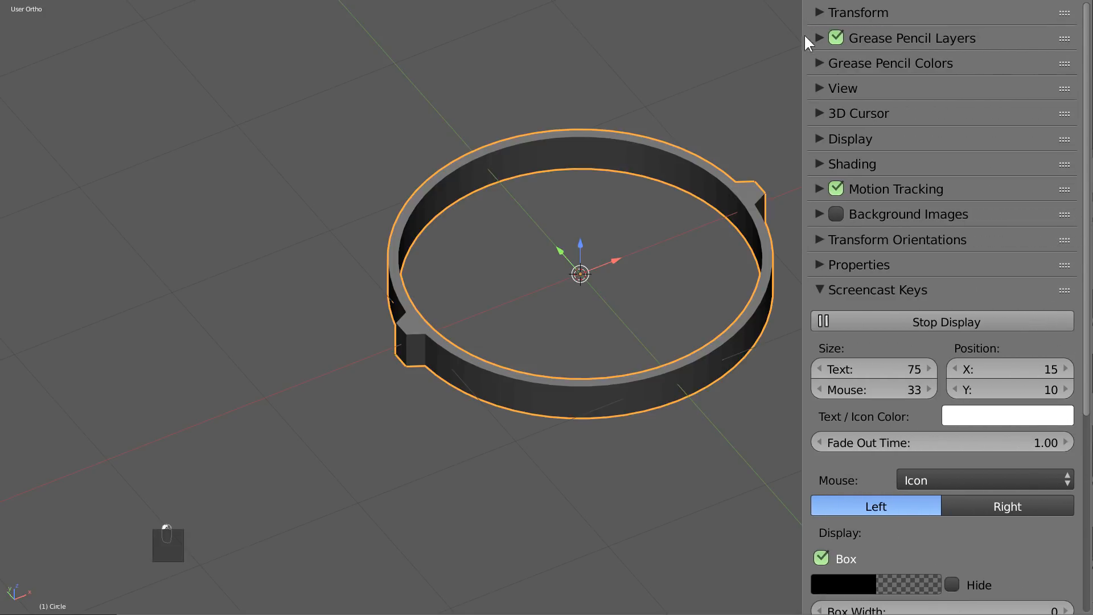
{"action": "left_click", "coordinate": [821, 12]}
{"action": "left_click_drag", "start_coordinate": [845, 193], "coordinate": [886, 190]}
{"action": "left_click", "coordinate": [903, 191]}
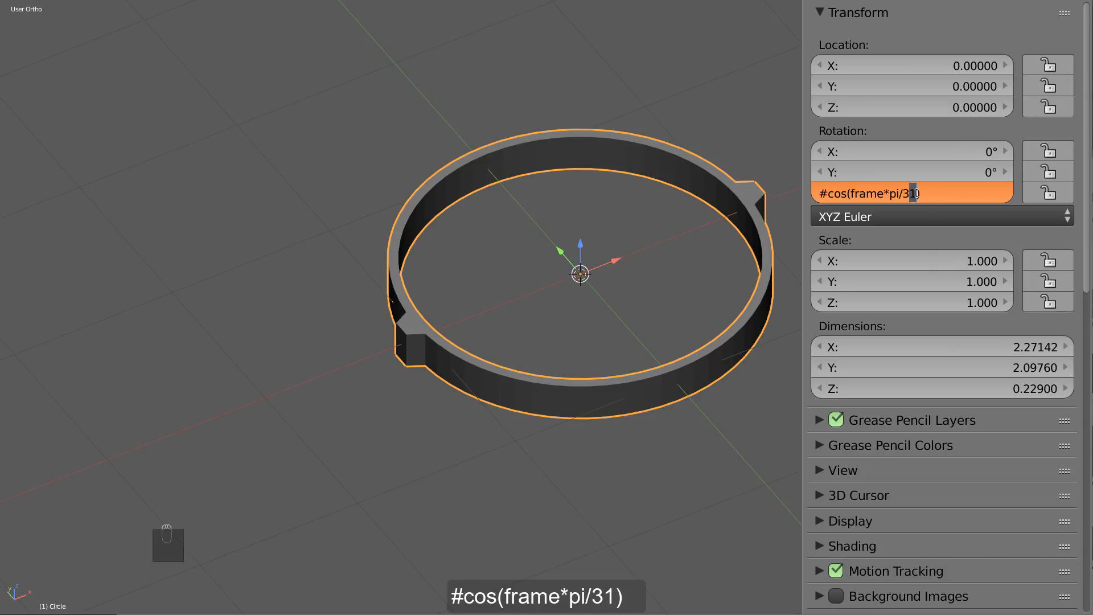
{"action": "key", "text": "Return"}
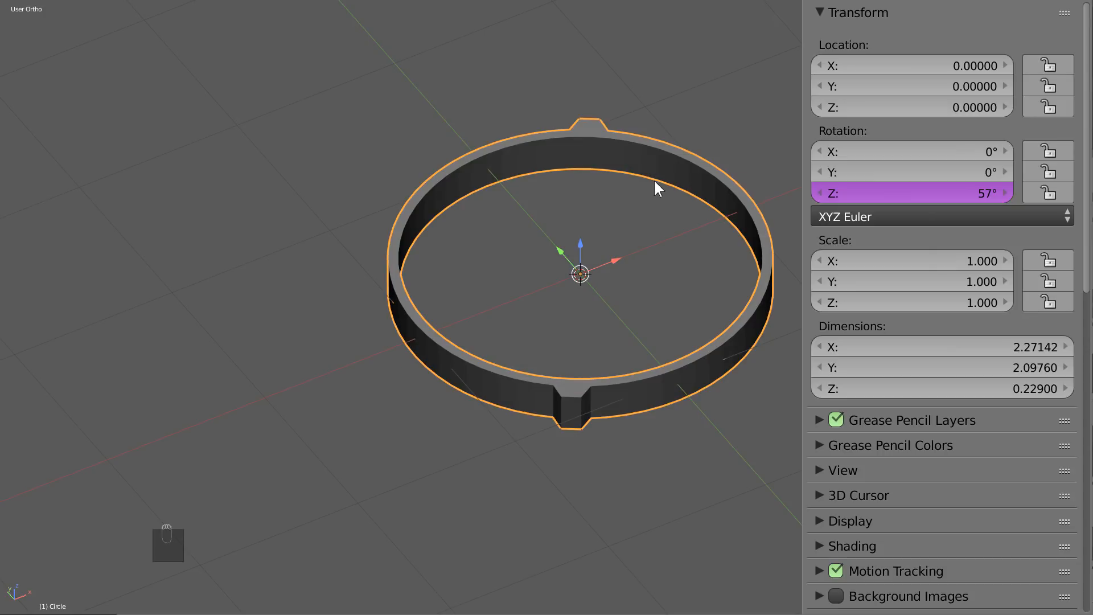
{"action": "key", "text": "n"}
Add a cylinder mesh at the ring's centre and apply (S) Sharpen to it
{"action": "key", "text": "a"}
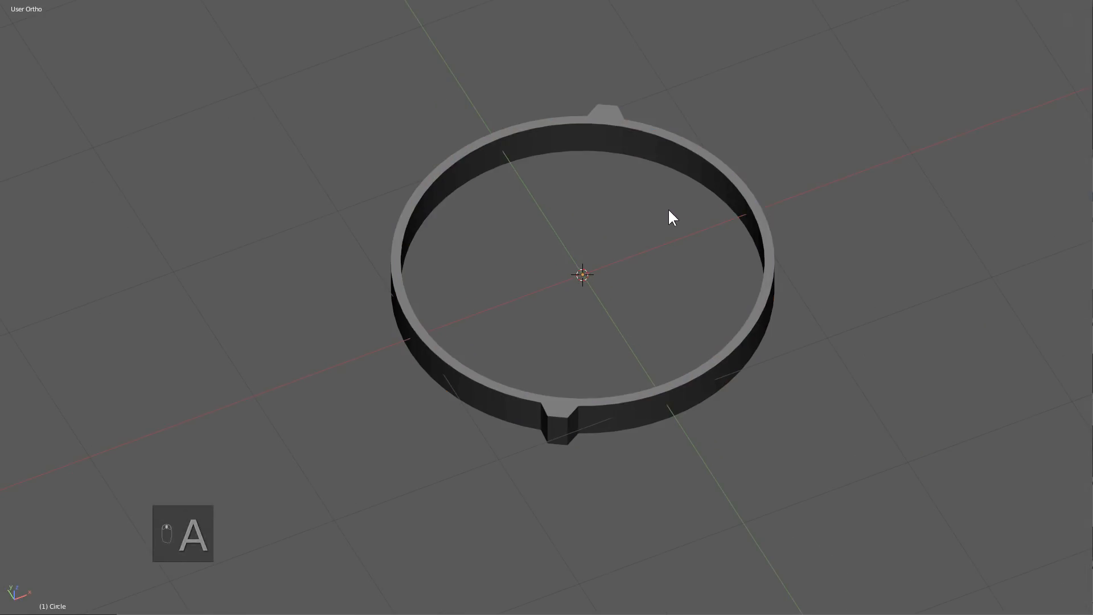
{"action": "middle_click_drag", "start_coordinate": [669, 209], "coordinate": [674, 245], "text": "shift"}
{"action": "key", "text": "shift+a"}
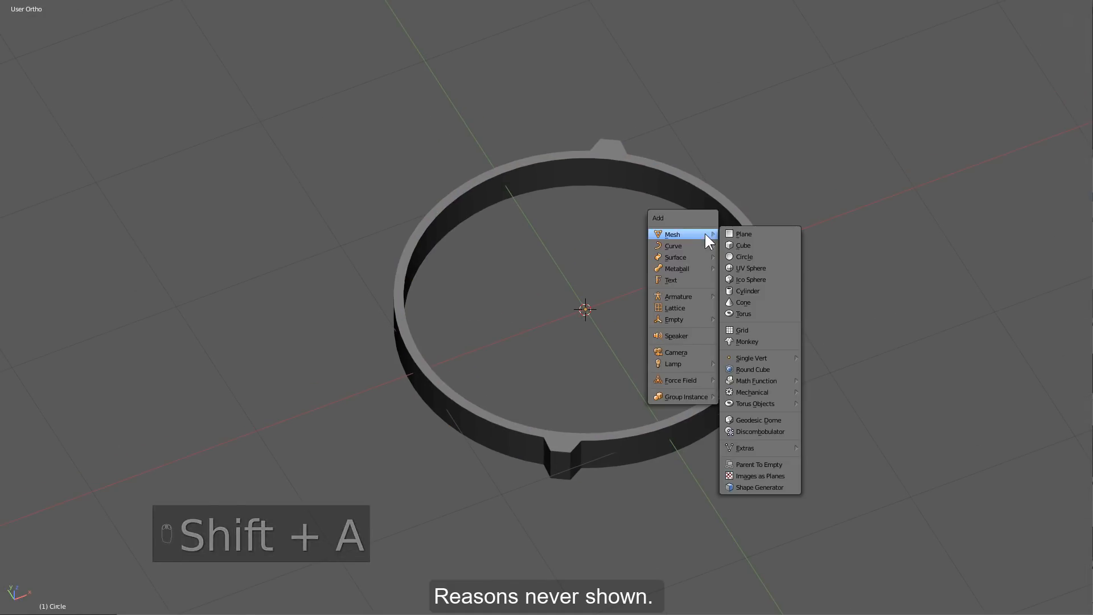
{"action": "left_click", "coordinate": [739, 289]}
{"action": "key", "text": "1"}
{"action": "key", "text": "q"}
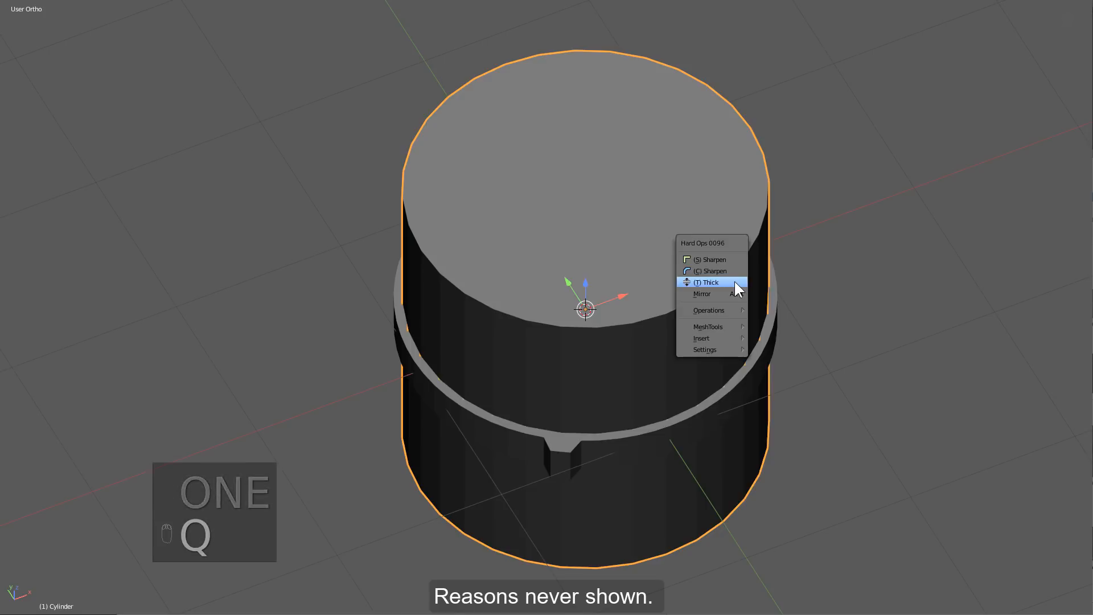
{"action": "left_click", "coordinate": [732, 250]}
Smooth the cylinder with level-1 subdivision and convert the result to a mesh
{"action": "key", "text": "ctrl+1"}
{"action": "key", "text": "alt+c"}
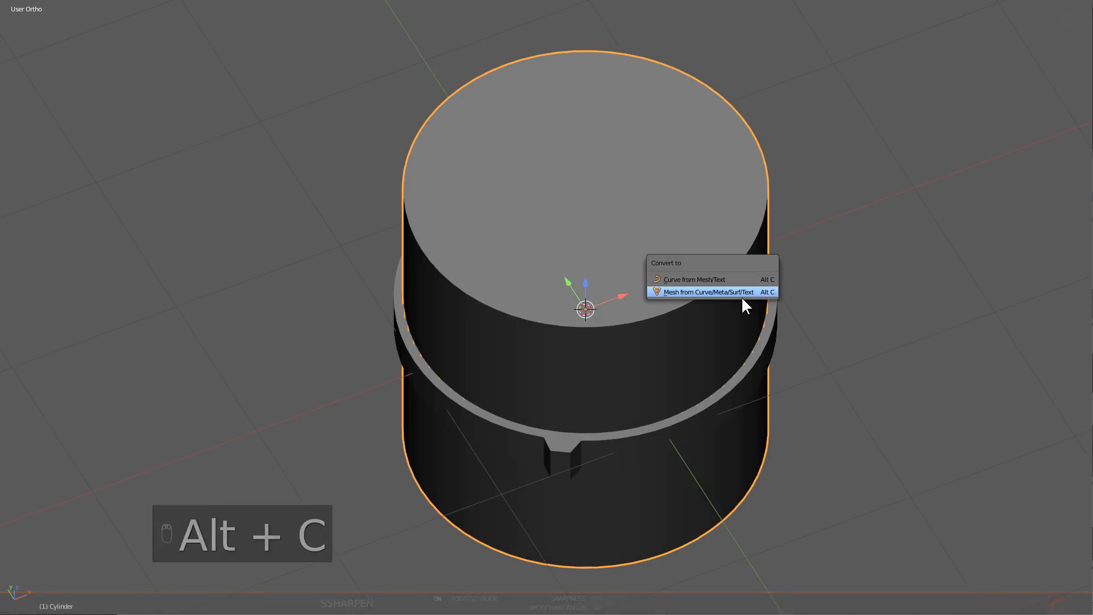
{"action": "left_click", "coordinate": [737, 291]}
Scale the cylinder down slightly inside the ring and simplify its caps with Clean Mesh (E)
{"action": "key", "text": "s"}
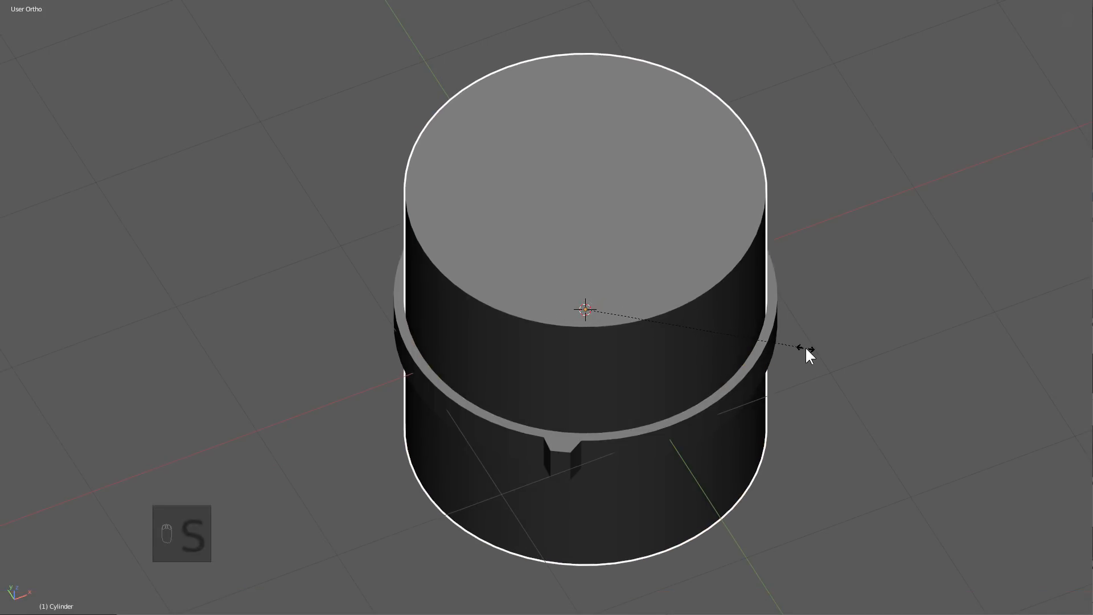
{"action": "left_click", "coordinate": [807, 349]}
{"action": "middle_click_drag", "start_coordinate": [807, 348], "coordinate": [647, 341]}
{"action": "key", "text": "Tab"}
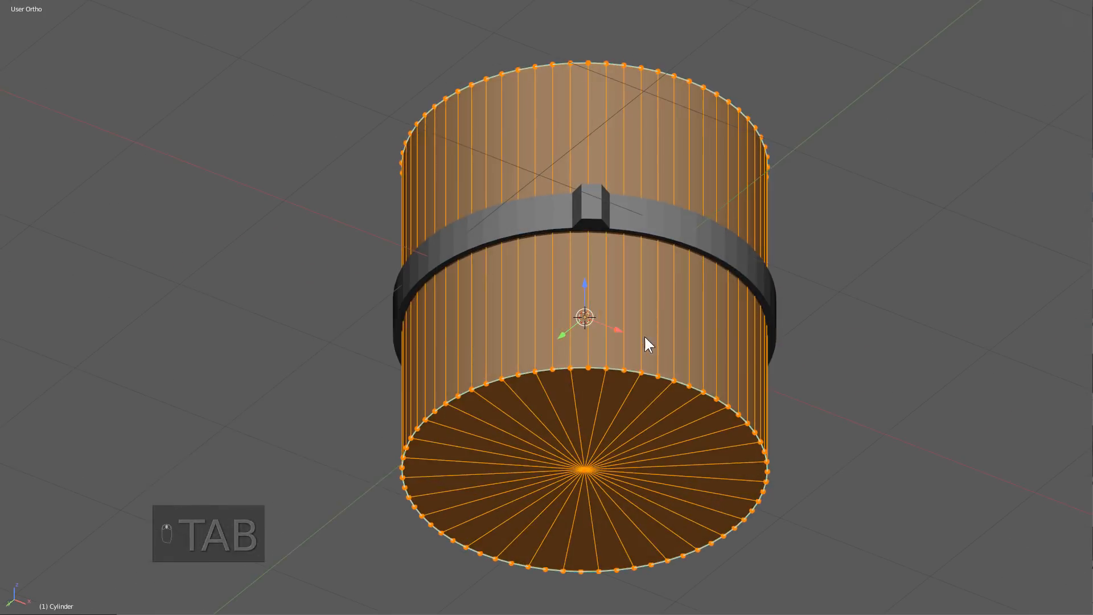
{"action": "key", "text": "ctrl+Tab"}
{"action": "key", "text": "Tab"}
{"action": "key", "text": "q"}
{"action": "mouse_move", "coordinate": [740, 391]}
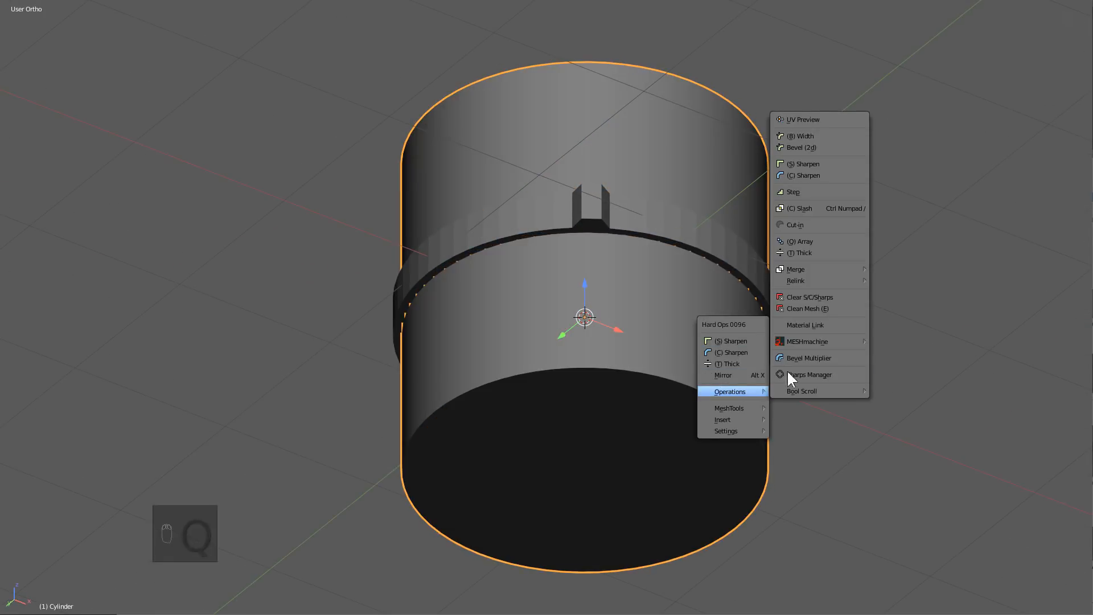
{"action": "left_click", "coordinate": [818, 307]}
Move the cylinder's bottom face up to sit within the ring's height, and delete that face
{"action": "key", "text": "Tab"}
{"action": "key", "text": "ctrl+Tab"}
{"action": "left_click", "coordinate": [615, 468]}
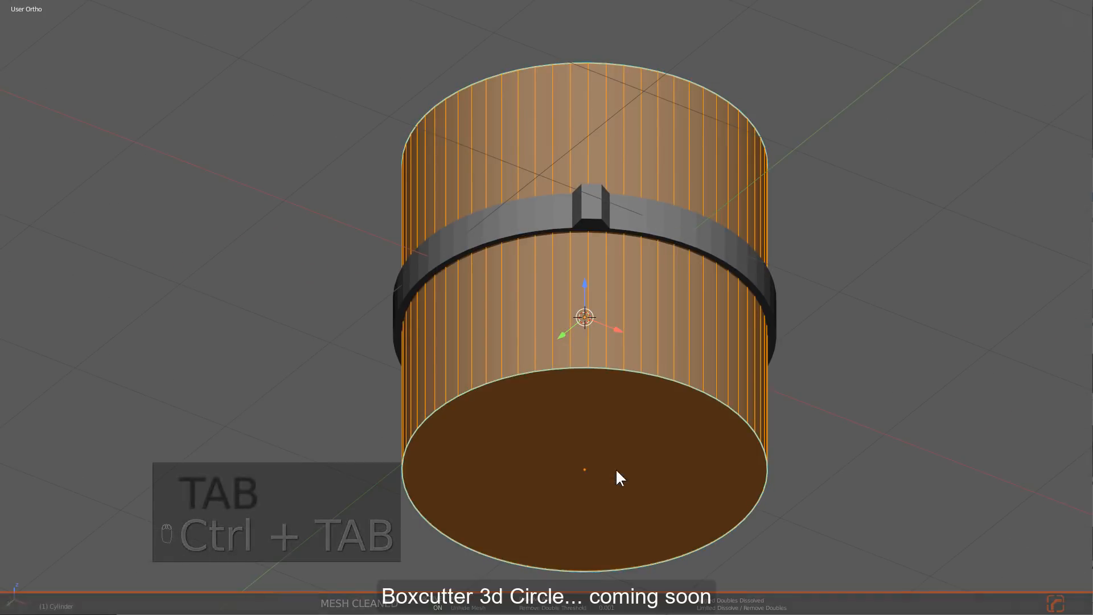
{"action": "right_click", "coordinate": [616, 468]}
{"action": "key", "text": "g"}
{"action": "left_click", "coordinate": [664, 325]}
{"action": "key", "text": "x"}
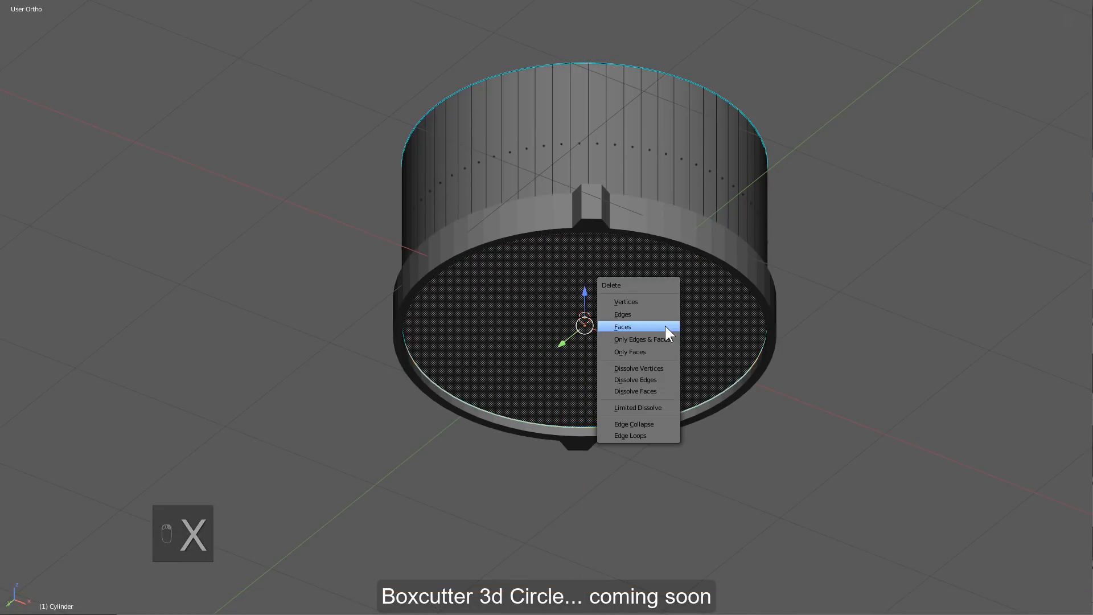
{"action": "left_click", "coordinate": [665, 326]}
Delete the cylinder's top face to leave an open tube
{"action": "middle_click_drag", "start_coordinate": [660, 231], "coordinate": [628, 253]}
{"action": "right_click", "coordinate": [619, 210]}
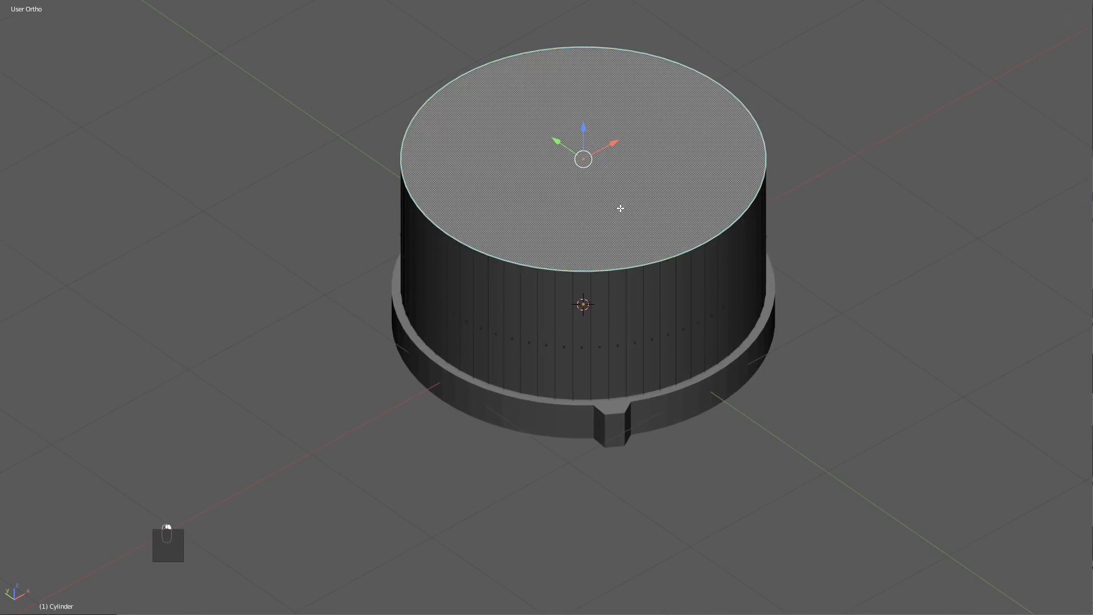
{"action": "key", "text": "x"}
{"action": "left_click", "coordinate": [620, 210]}
{"action": "key", "text": "Tab"}
Extrude all of the tube's faces slightly inward along their normals to give the wall thickness
{"action": "scroll", "coordinate": [683, 256], "scroll_direction": "up", "scroll_amount": 3}
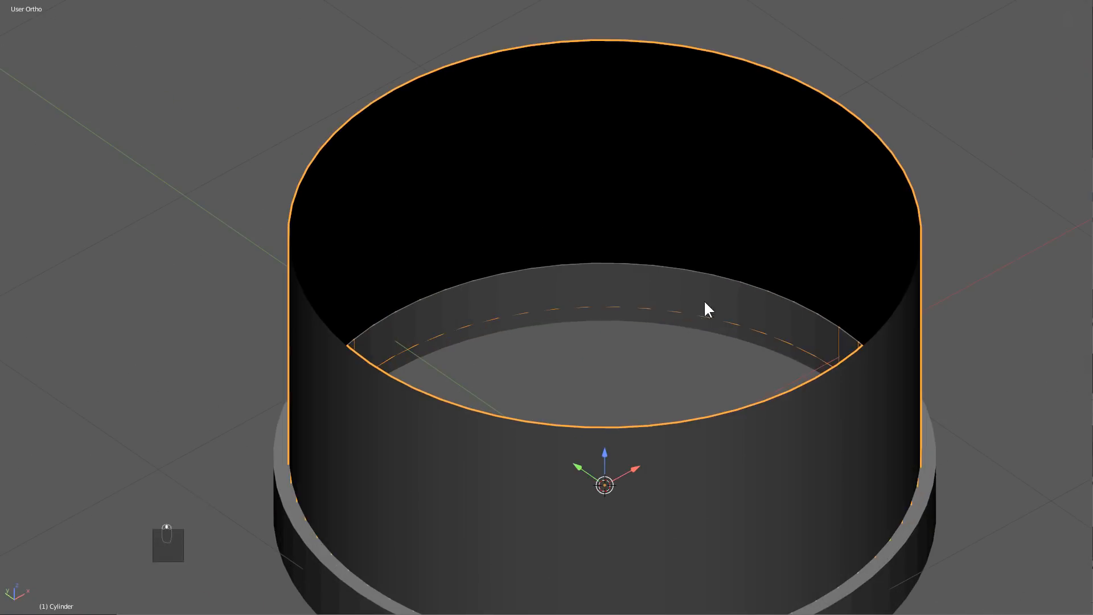
{"action": "key", "text": "q"}
{"action": "mouse_move", "coordinate": [703, 299]}
{"action": "key", "text": "Tab"}
{"action": "key", "text": "a"}
{"action": "key", "text": "a"}
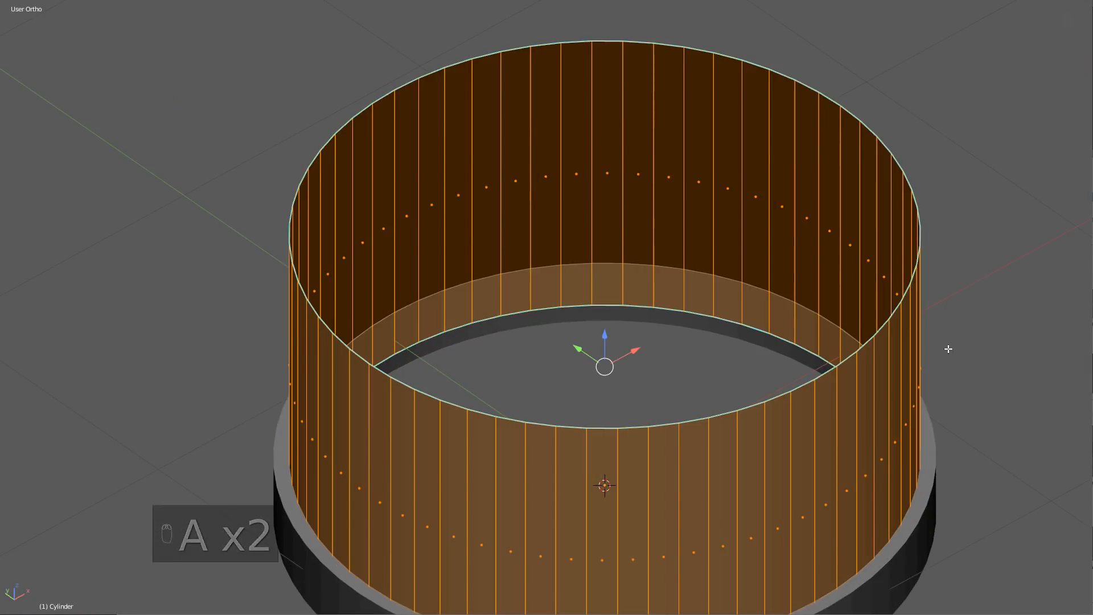
{"action": "key", "text": "e"}
{"action": "key", "text": "alt+s"}
{"action": "left_click", "coordinate": [937, 344]}
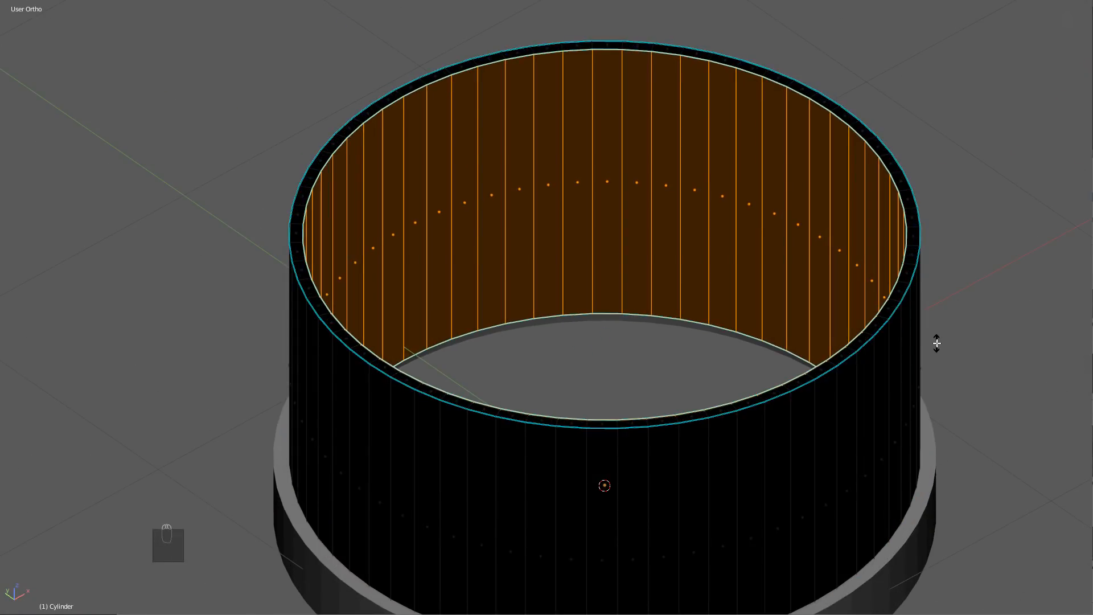
Recalculate the normals of the whole tube mesh
{"action": "key", "text": "a"}
{"action": "key", "text": "a"}
{"action": "key", "text": "a"}
{"action": "key", "text": "ctrl+n"}
{"action": "key", "text": "Tab"}
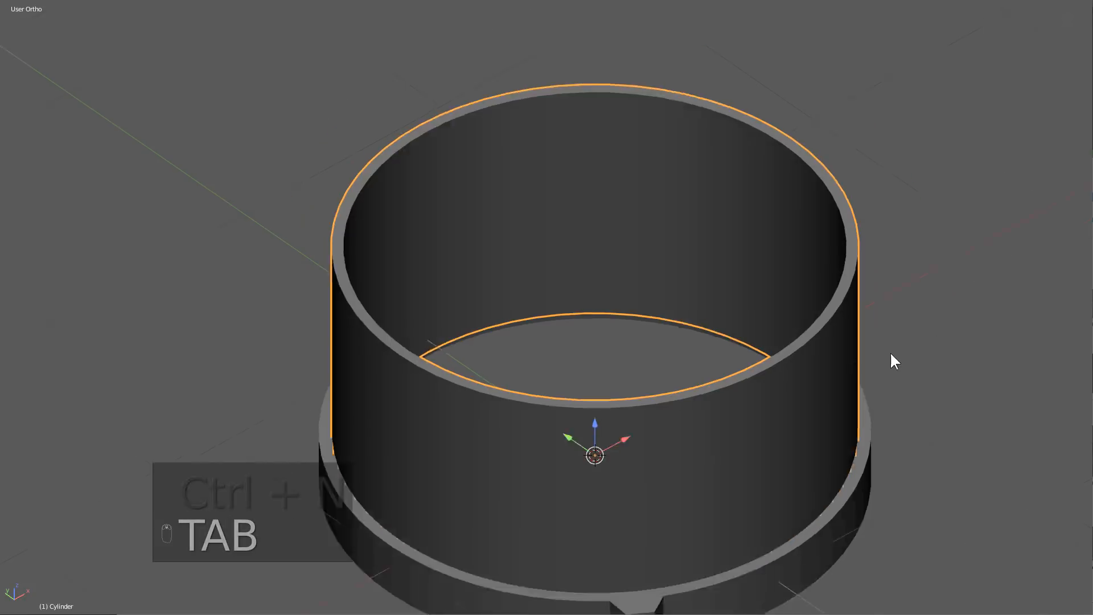
Duplicate the tube in front view and place the copy directly on top of the original
{"action": "scroll", "coordinate": [889, 351], "scroll_direction": "down", "scroll_amount": 2}
{"action": "key", "text": "KP_1"}
{"action": "key", "text": "z"}
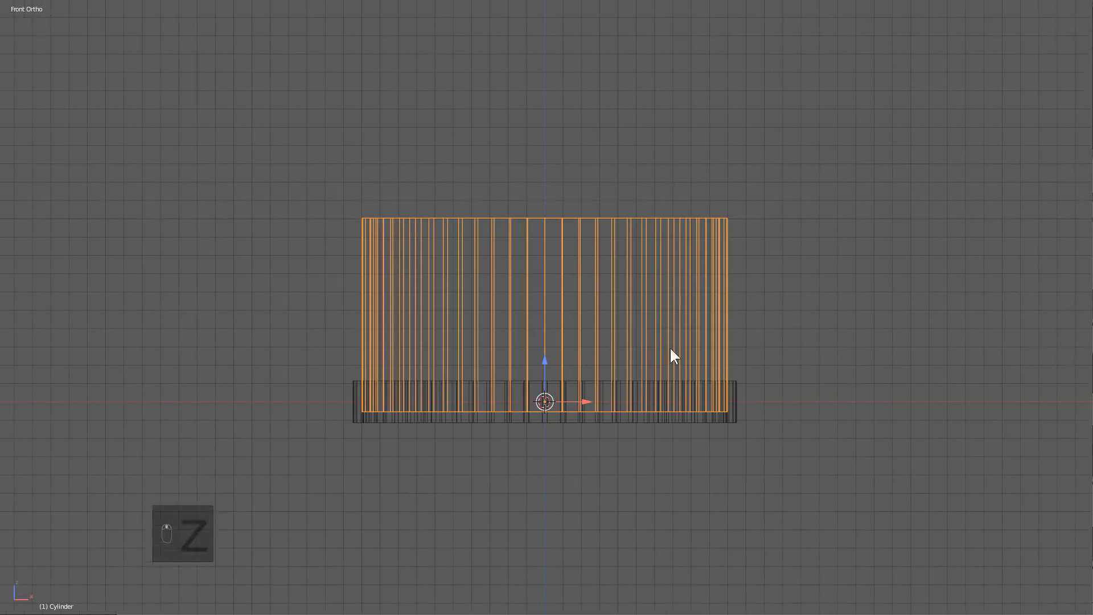
{"action": "middle_click_drag", "start_coordinate": [669, 346], "coordinate": [777, 407], "text": "shift"}
{"action": "key", "text": "shift+d"}
{"action": "left_click", "coordinate": [791, 256]}
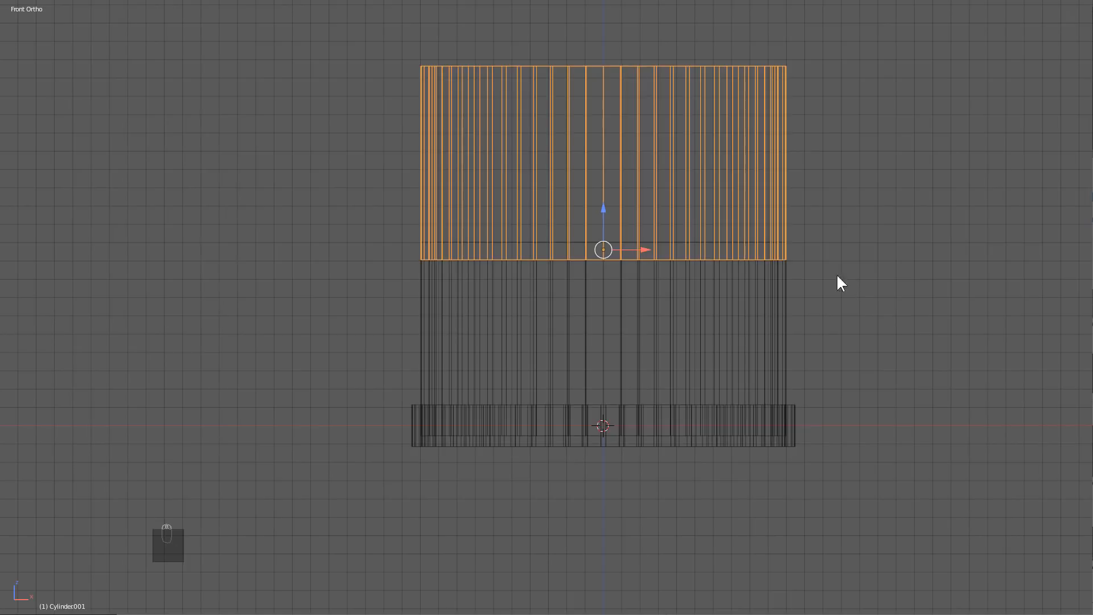
Scale the upper tube copy down slightly so that it is narrower than the lower tube
{"action": "key", "text": "z"}
{"action": "middle_click_drag", "start_coordinate": [837, 281], "coordinate": [823, 366]}
{"action": "key", "text": "s"}
{"action": "left_click", "coordinate": [887, 334]}
Duplicate the top tube onto its own top, scale the copy down slightly, and adjust its height along Z
{"action": "key", "text": "shift+d"}
{"action": "left_click", "coordinate": [820, 183]}
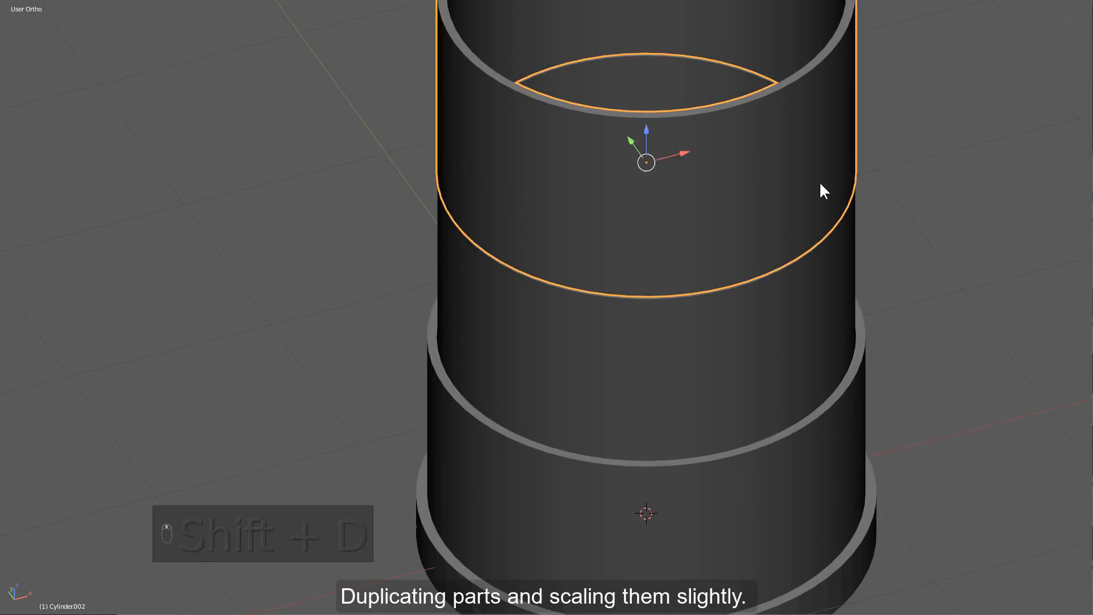
{"action": "key", "text": "s"}
{"action": "left_click", "coordinate": [881, 235]}
{"action": "key", "text": "g"}
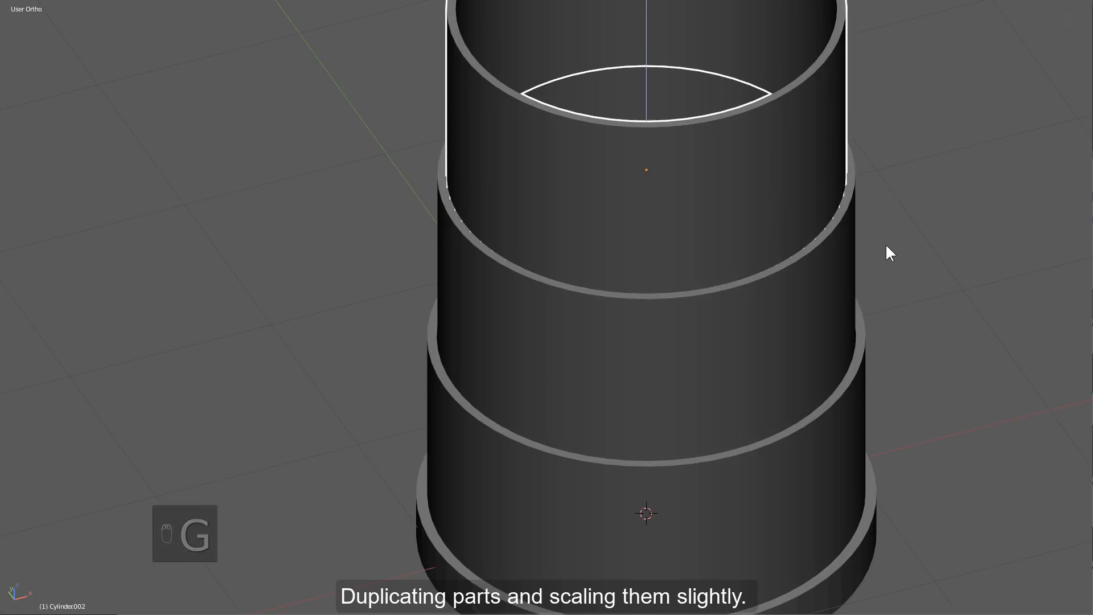
{"action": "left_click", "coordinate": [885, 244]}
Add another tube copy at the top of the stack and scale it slightly narrower than the one below
{"action": "middle_click_drag", "start_coordinate": [886, 243], "coordinate": [819, 343], "text": "shift"}
{"action": "scroll", "coordinate": [753, 313], "scroll_direction": "down", "scroll_amount": 2}
{"action": "key", "text": "shift+d"}
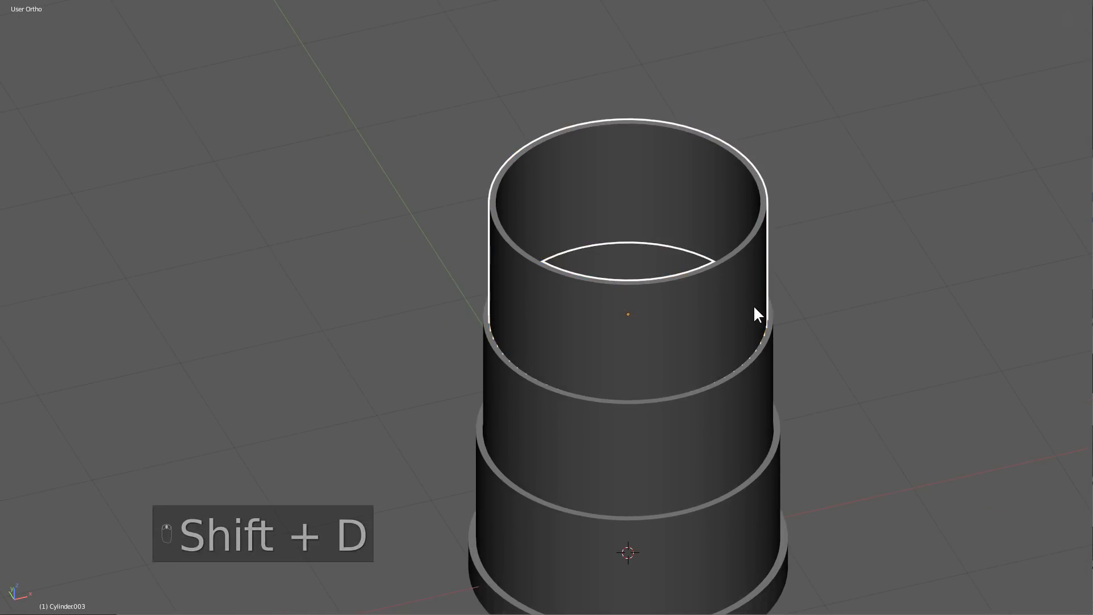
{"action": "left_click", "coordinate": [761, 201]}
{"action": "key", "text": "s"}
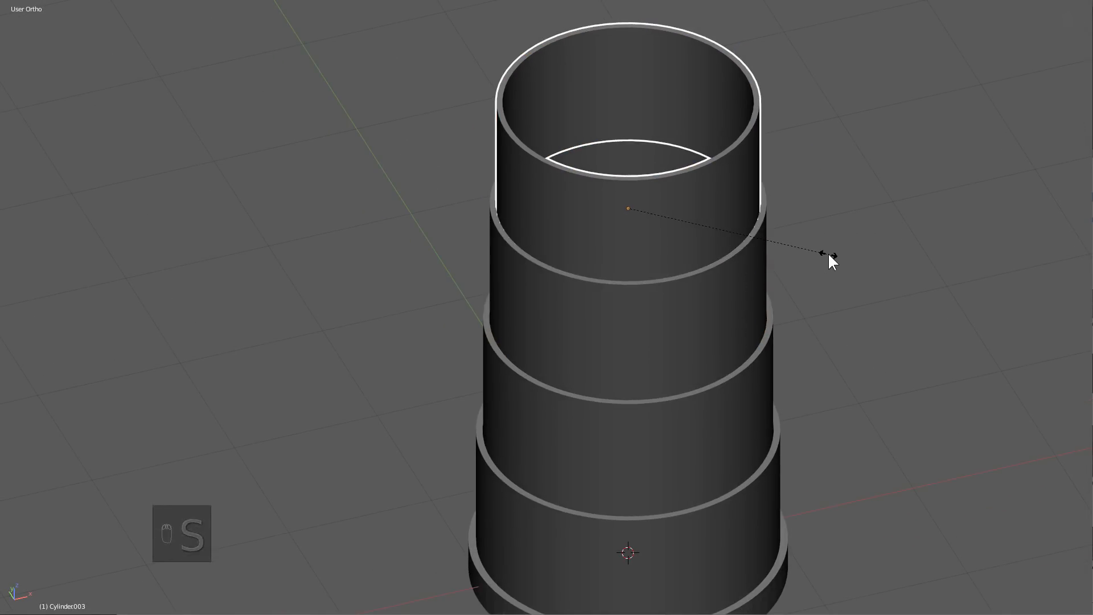
{"action": "left_click", "coordinate": [827, 252]}
Delete the inner wall faces and the bottom rim faces of the topmost tube
{"action": "scroll", "coordinate": [707, 240], "scroll_direction": "up", "scroll_amount": 1}
{"action": "middle_click_drag", "start_coordinate": [691, 152], "coordinate": [707, 268], "text": "shift"}
{"action": "key", "text": "Tab"}
{"action": "right_click", "coordinate": [705, 195], "text": "alt"}
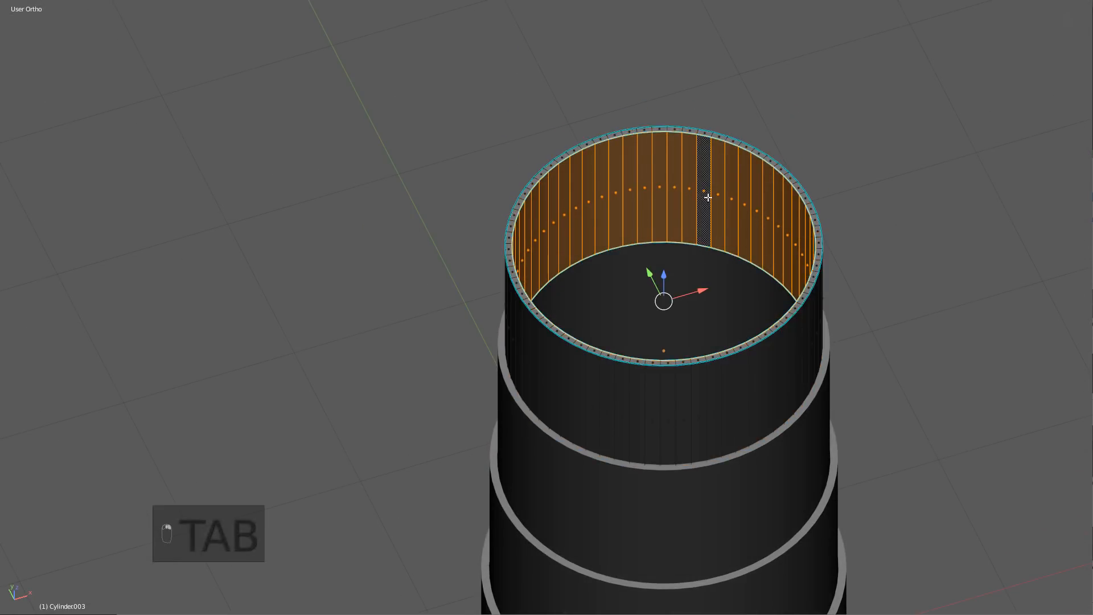
{"action": "key", "text": "x"}
{"action": "left_click", "coordinate": [701, 207]}
{"action": "key", "text": "z"}
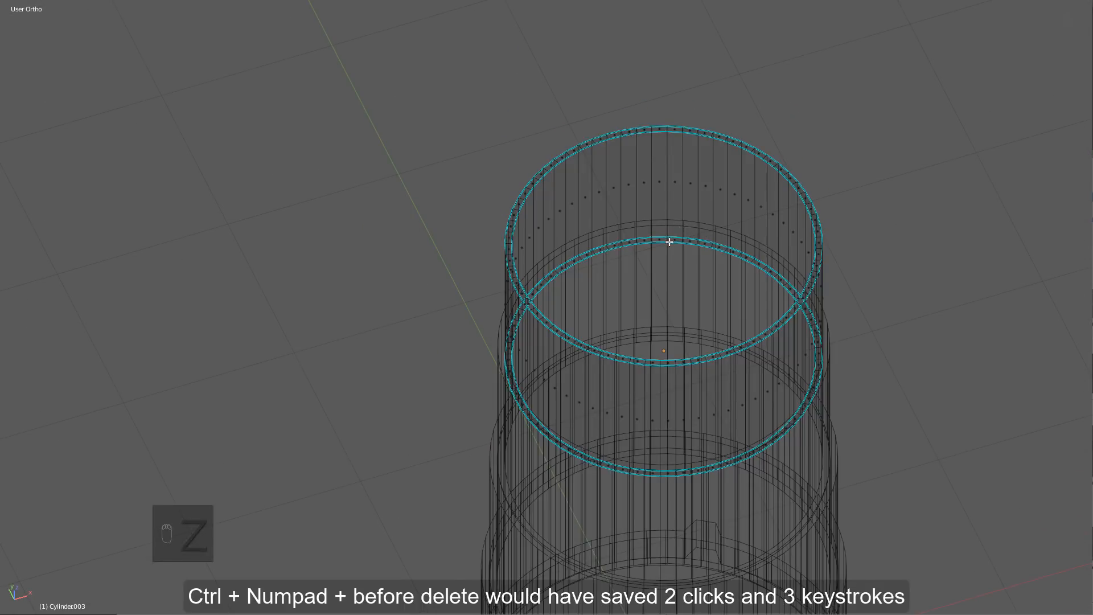
{"action": "right_click", "coordinate": [664, 240], "text": "alt"}
{"action": "key", "text": "x"}
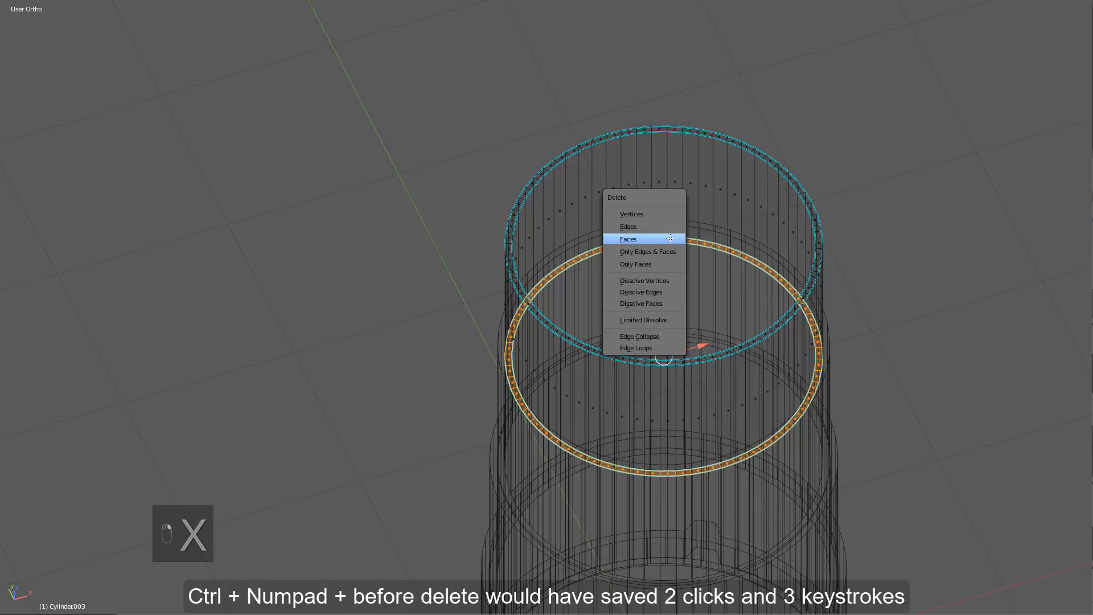
{"action": "left_click", "coordinate": [664, 236]}
{"action": "key", "text": "z"}
Scale the top rim's inner edge loop inward to thicken the rim, and extrude the loop down into the tube
{"action": "key", "text": "ctrl+Tab"}
{"action": "left_click", "coordinate": [693, 137]}
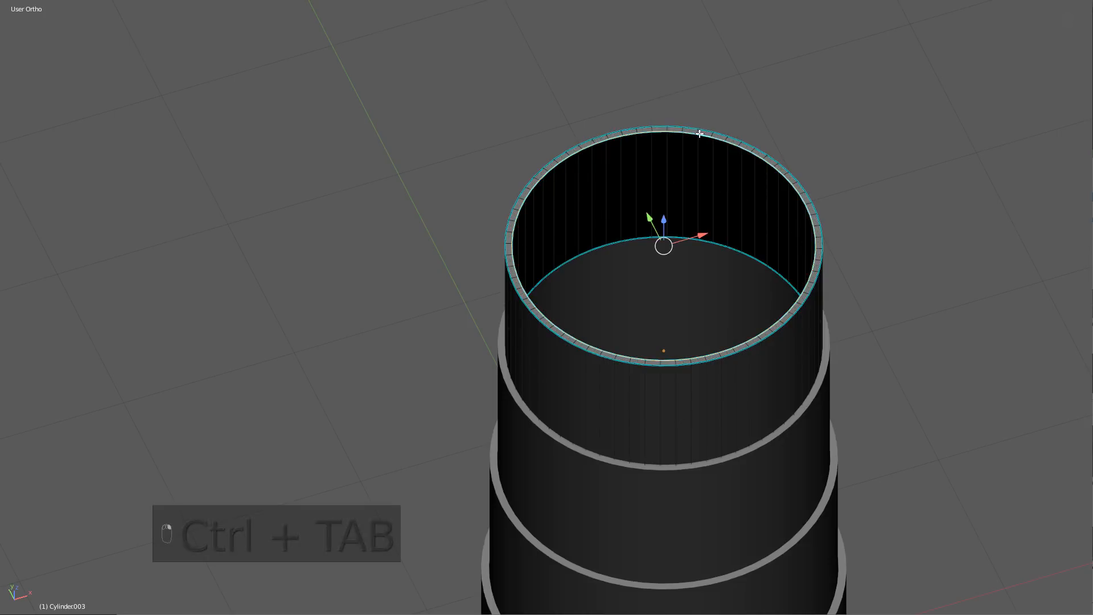
{"action": "scroll", "coordinate": [967, 268], "scroll_direction": "up", "scroll_amount": 1}
{"action": "key", "text": "s"}
{"action": "left_click", "coordinate": [957, 268]}
{"action": "key", "text": "e"}
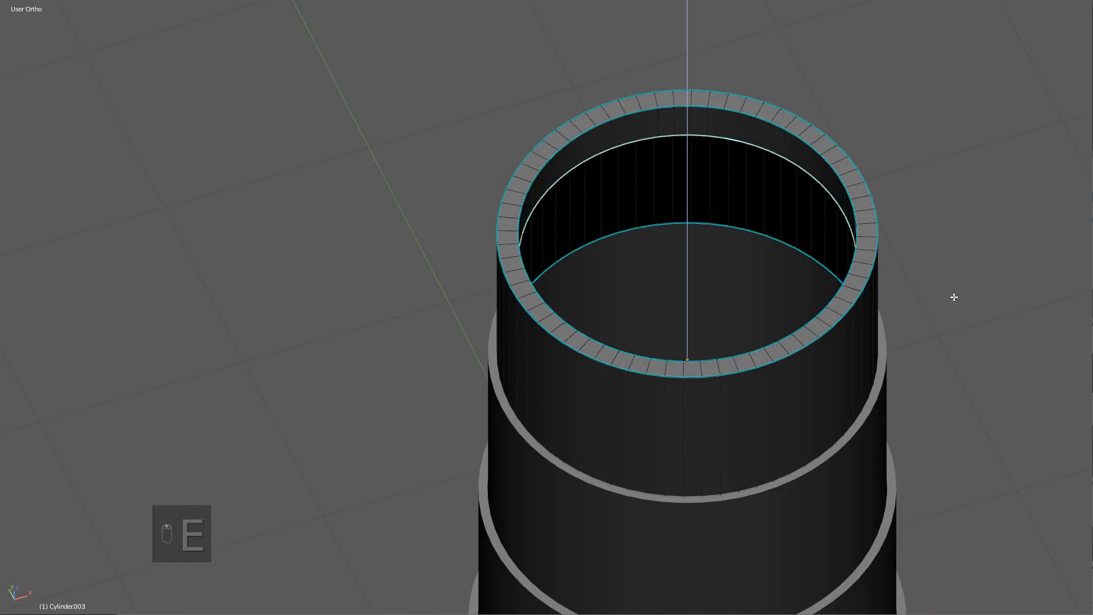
Extrude the inner loop again, scale it to about half its diameter, and lower it to form a funnel
{"action": "right_click", "coordinate": [958, 315]}
{"action": "key", "text": "s"}
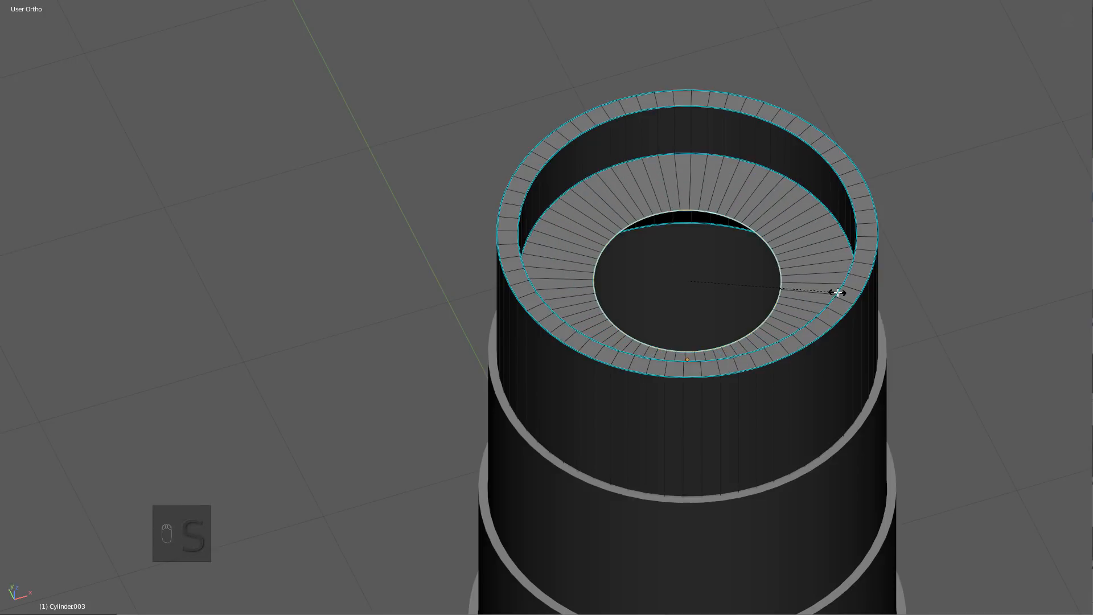
{"action": "key", "text": "alt+s"}
{"action": "left_click", "coordinate": [825, 250]}
Extrude the funnel's inner edge loop upward along Z and cap it with a face
{"action": "key", "text": "e"}
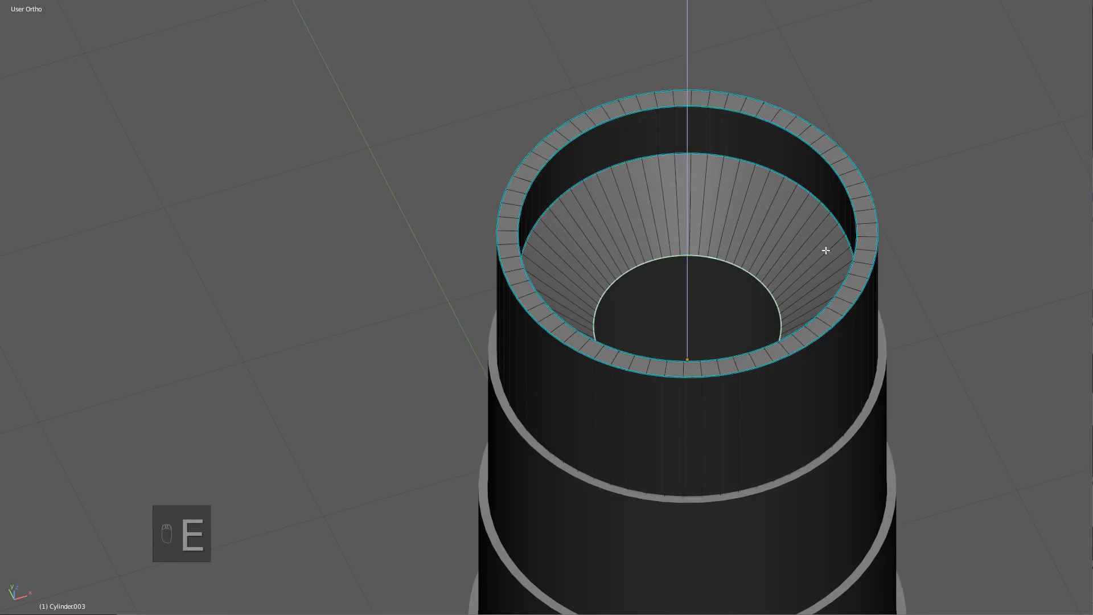
{"action": "left_click", "coordinate": [819, 225]}
{"action": "key", "text": "f"}
Bevel the edge of the central cap with many segments to round it into a dome
{"action": "scroll", "coordinate": [788, 251], "scroll_direction": "up", "scroll_amount": 2}
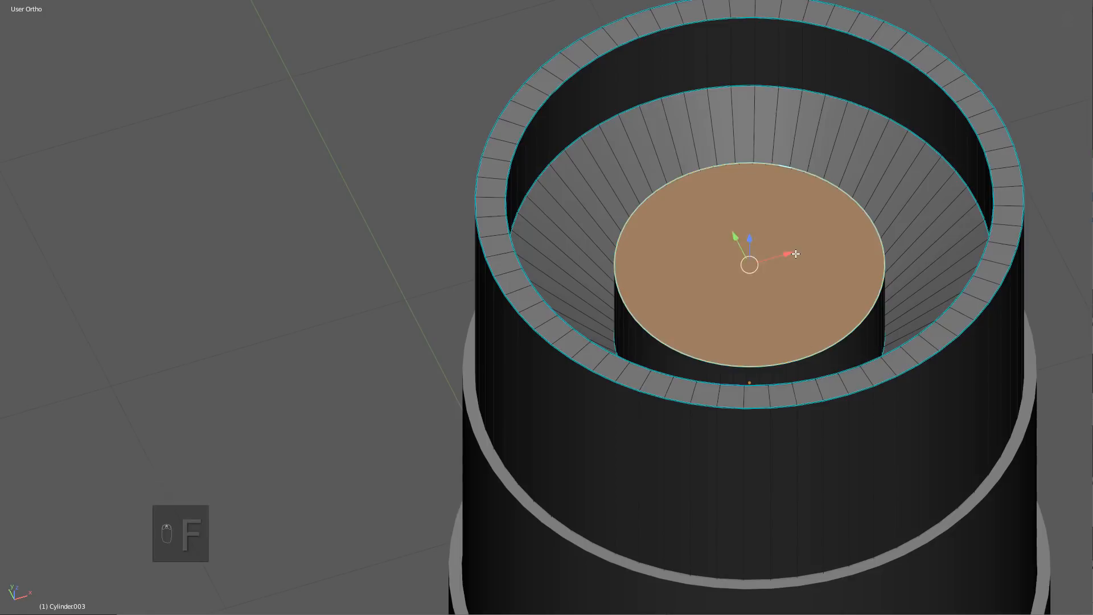
{"action": "key", "text": "q"}
{"action": "left_click", "coordinate": [783, 199]}
{"action": "key", "text": "q"}
{"action": "left_click", "coordinate": [773, 203]}
{"action": "middle_click_drag", "start_coordinate": [774, 205], "coordinate": [677, 251], "text": "shift"}
{"action": "key", "text": "ctrl+b"}
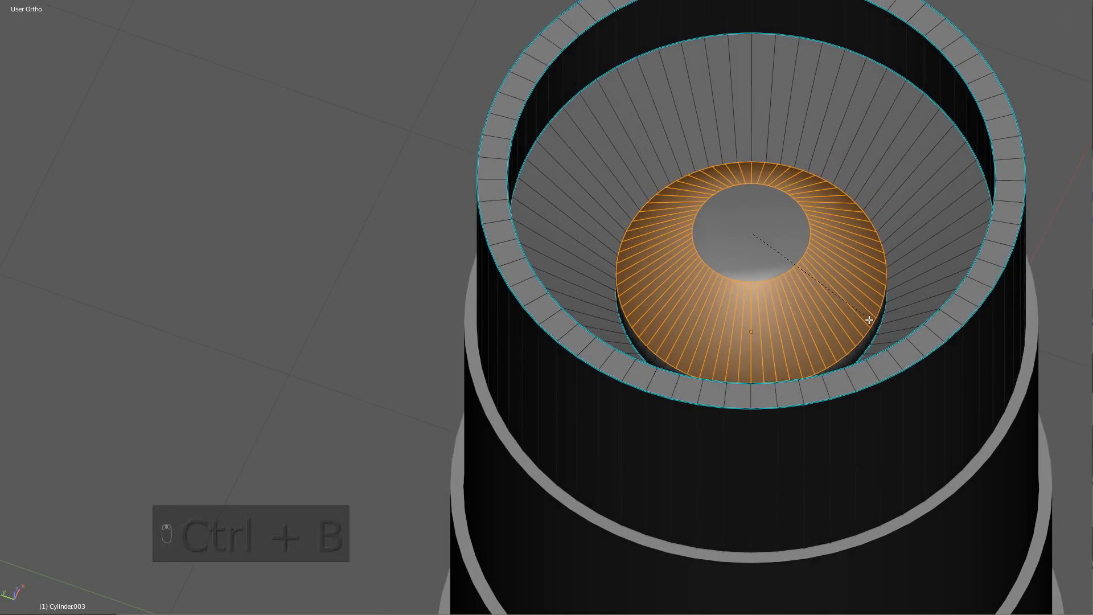
{"action": "scroll", "coordinate": [880, 330], "scroll_direction": "up", "scroll_amount": 6}
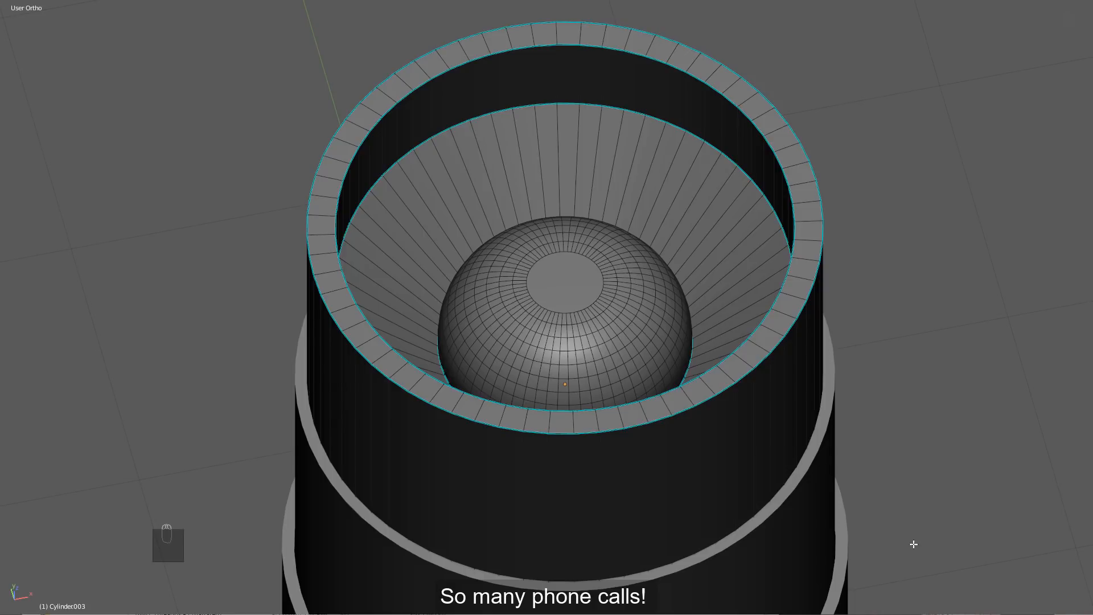
Examine the shading of the dome and funnel inside the top tube in Edit Mode and Object Mode
{"action": "middle_click_drag", "start_coordinate": [863, 542], "coordinate": [878, 525]}
{"action": "scroll", "coordinate": [878, 525], "scroll_direction": "up", "scroll_amount": 1}
{"action": "middle_click_drag", "start_coordinate": [758, 404], "coordinate": [700, 476], "text": "shift"}
{"action": "key", "text": "a"}
{"action": "scroll", "coordinate": [770, 444], "scroll_direction": "down", "scroll_amount": 4}
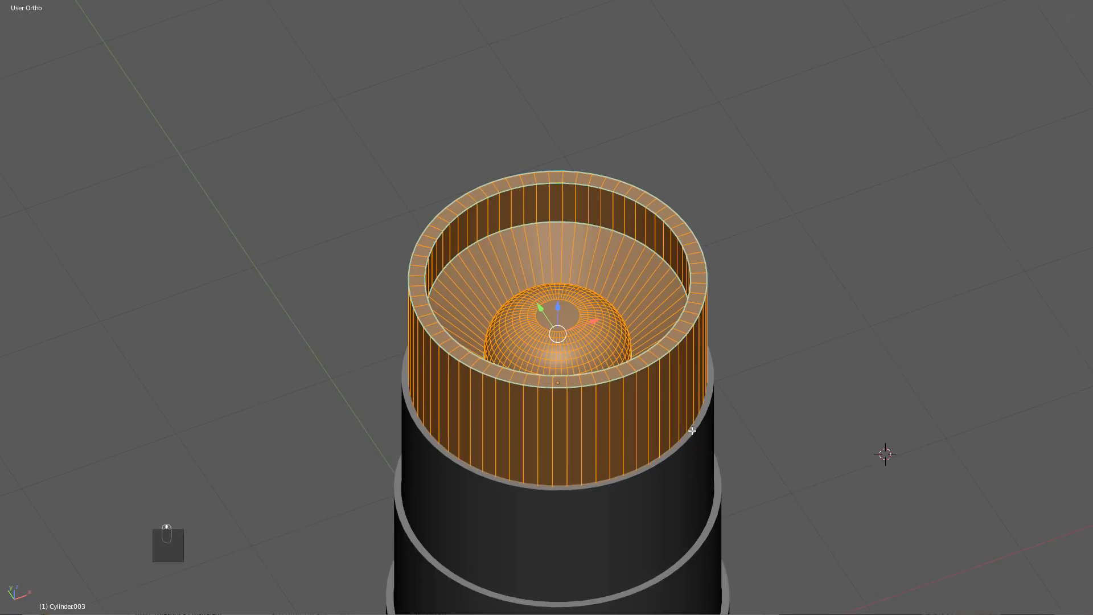
{"action": "middle_click_drag", "start_coordinate": [690, 432], "coordinate": [709, 446]}
{"action": "scroll", "coordinate": [709, 432], "scroll_direction": "up", "scroll_amount": 3}
{"action": "key", "text": "Tab"}
{"action": "scroll", "coordinate": [730, 453], "scroll_direction": "up", "scroll_amount": 4}
{"action": "scroll", "coordinate": [566, 371], "scroll_direction": "down", "scroll_amount": 2}
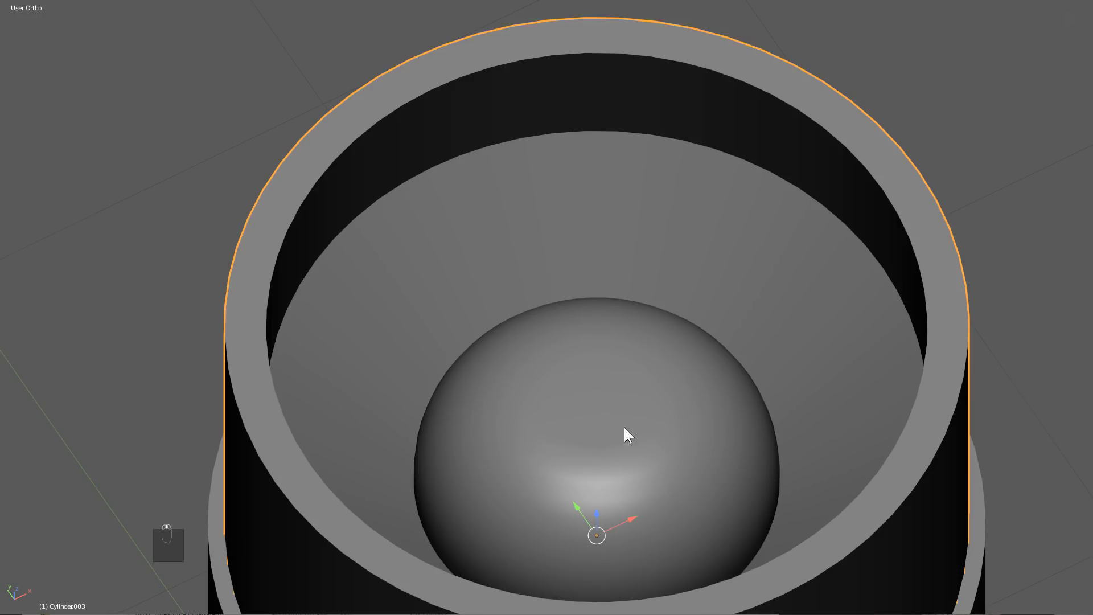
{"action": "scroll", "coordinate": [750, 328], "scroll_direction": "down", "scroll_amount": 2}
{"action": "scroll", "coordinate": [686, 325], "scroll_direction": "up", "scroll_amount": 1}
Cut a set of evenly spaced edge loops around the funnel wall of the top tube
{"action": "key", "text": "Tab"}
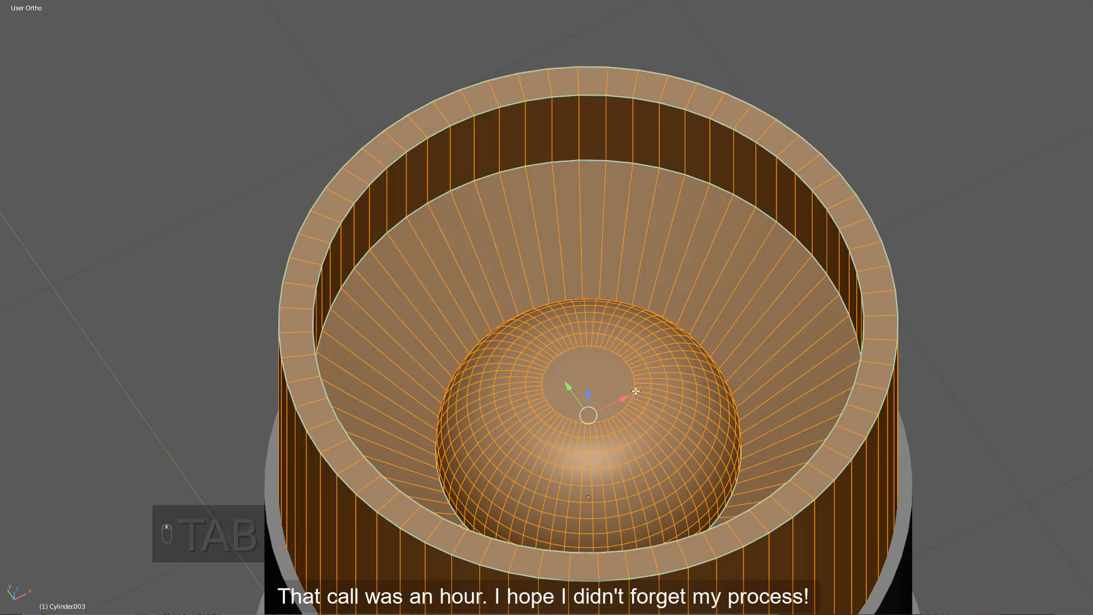
{"action": "middle_click_drag", "start_coordinate": [636, 391], "coordinate": [651, 341], "text": "shift"}
{"action": "key", "text": "ctrl+r"}
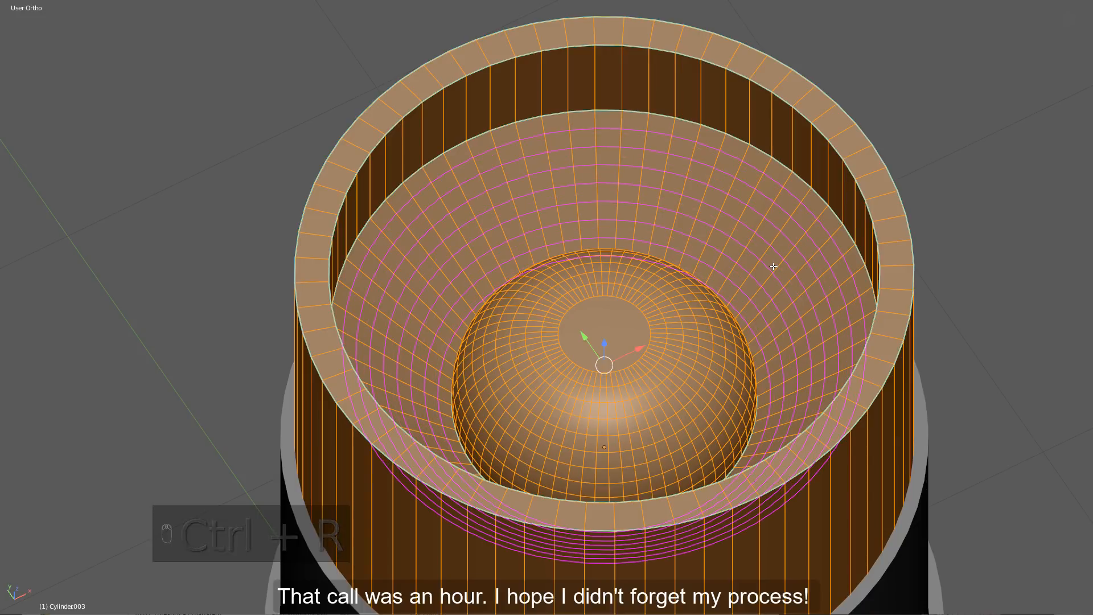
{"action": "left_click", "coordinate": [774, 264]}
{"action": "middle_click_drag", "start_coordinate": [774, 264], "coordinate": [702, 357]}
{"action": "scroll", "coordinate": [774, 303], "scroll_direction": "up", "scroll_amount": 2}
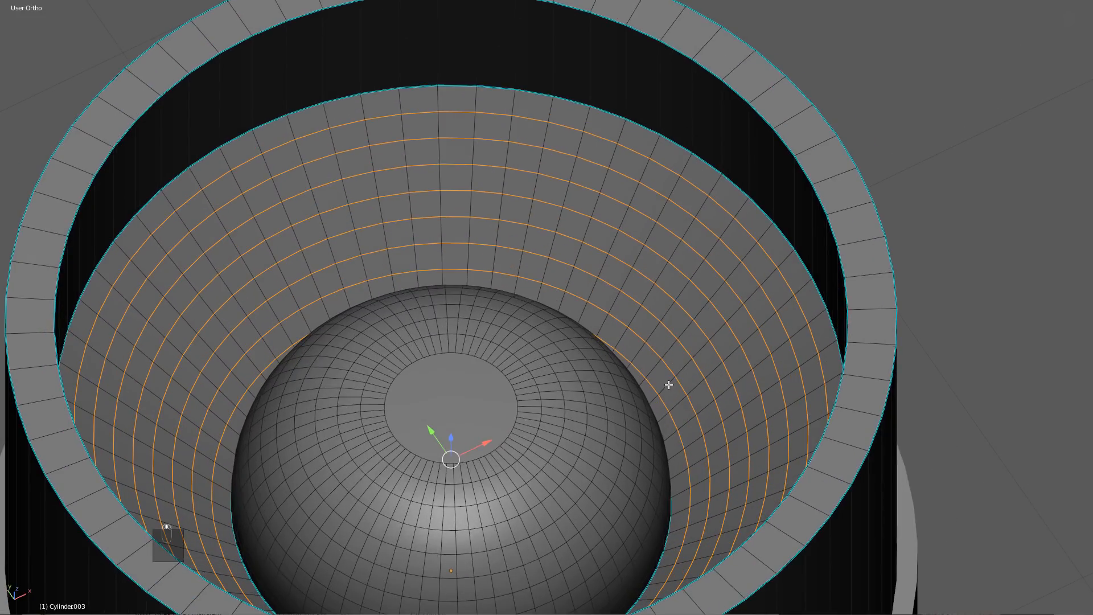
Add a centered edge loop in each band between the funnel's existing loops, working outward from the dome to the rim
{"action": "key", "text": "ctrl+r"}
{"action": "left_click", "coordinate": [669, 384]}
{"action": "right_click", "coordinate": [668, 385]}
{"action": "key", "text": "ctrl+r"}
{"action": "left_click", "coordinate": [683, 371]}
{"action": "right_click", "coordinate": [682, 371]}
{"action": "key", "text": "ctrl+r"}
{"action": "left_click", "coordinate": [699, 348]}
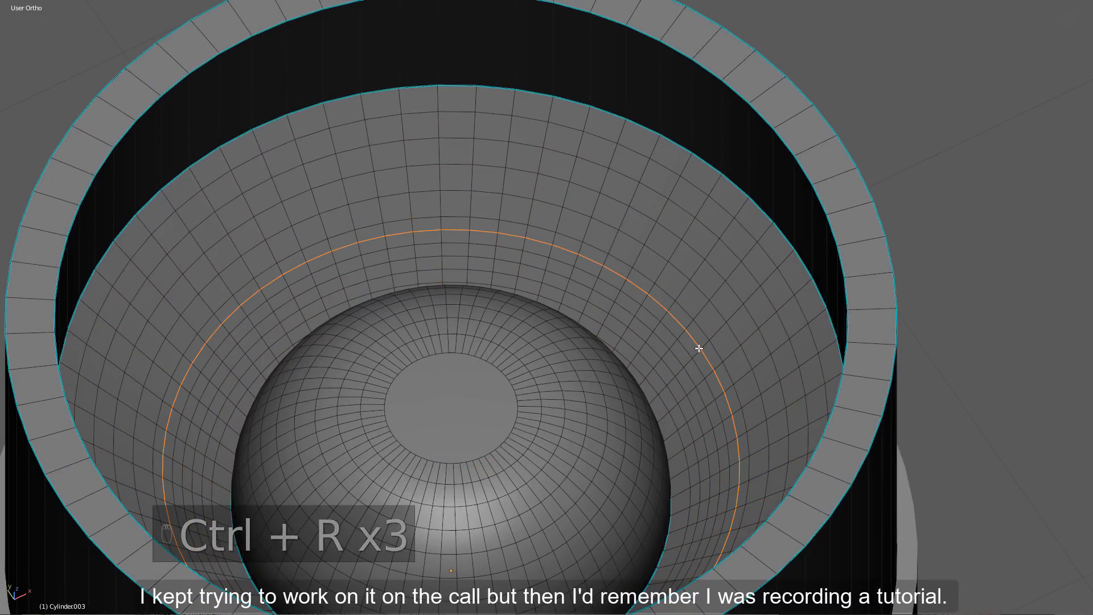
{"action": "left_click", "coordinate": [723, 329]}
{"action": "right_click", "coordinate": [723, 329]}
{"action": "key", "text": "ctrl+r"}
{"action": "left_click", "coordinate": [736, 312]}
{"action": "right_click", "coordinate": [736, 312]}
{"action": "key", "text": "ctrl+r"}
{"action": "left_click", "coordinate": [751, 292]}
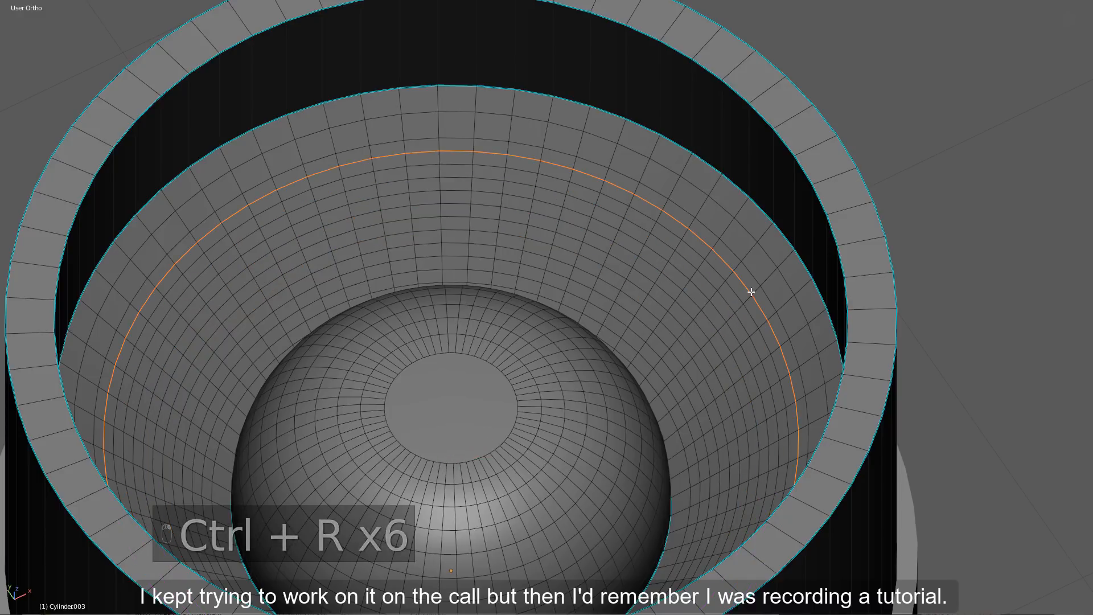
{"action": "key", "text": "ctrl+r"}
{"action": "left_click", "coordinate": [775, 264]}
{"action": "right_click", "coordinate": [763, 264]}
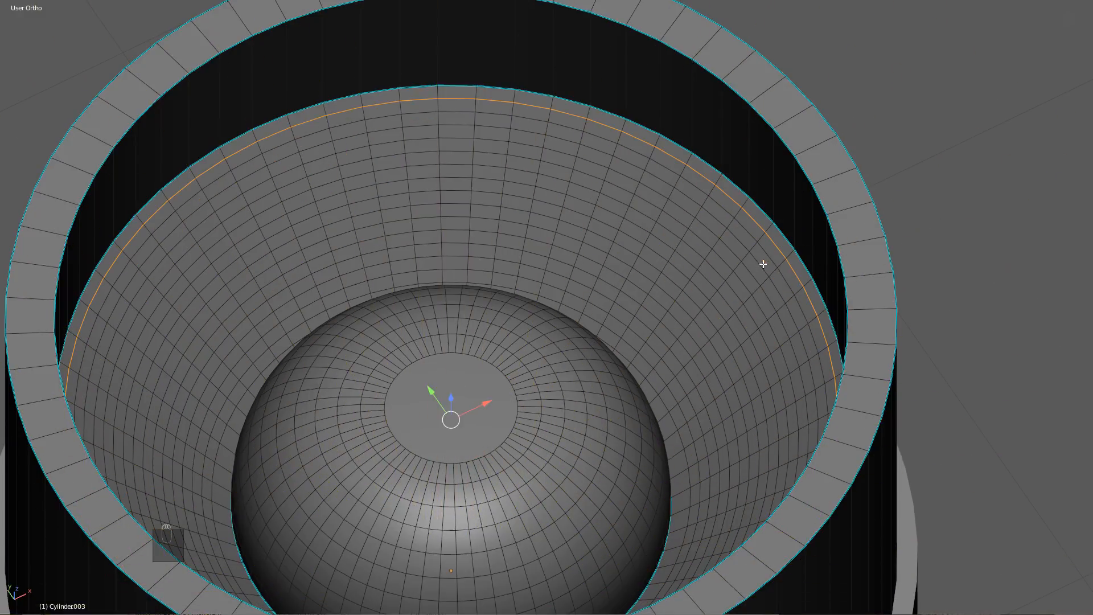
Select every second edge loop on the funnel wall, from the outermost loop in toward the dome
{"action": "left_click", "coordinate": [759, 268], "text": "alt+shift"}
{"action": "left_click", "coordinate": [734, 289], "text": "alt+shift"}
{"action": "left_click", "coordinate": [725, 297], "text": "alt+shift"}
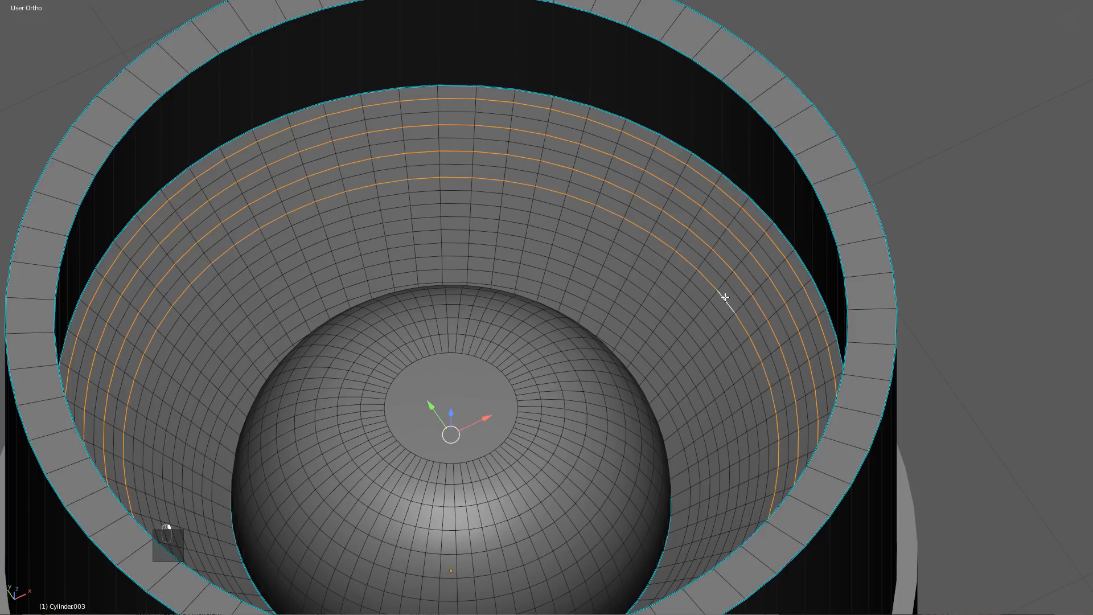
{"action": "left_click", "coordinate": [699, 330], "text": "alt+shift"}
{"action": "left_click", "coordinate": [688, 347], "text": "alt+shift"}
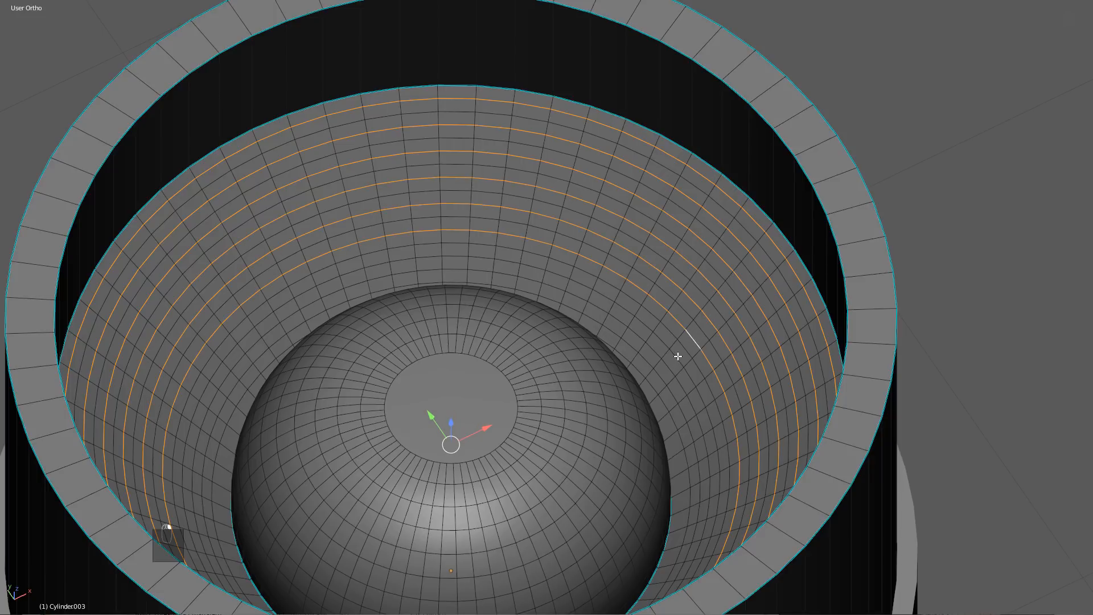
{"action": "left_click", "coordinate": [656, 378], "text": "alt+shift"}
{"action": "key", "text": "f"}
{"action": "key", "text": "g"}
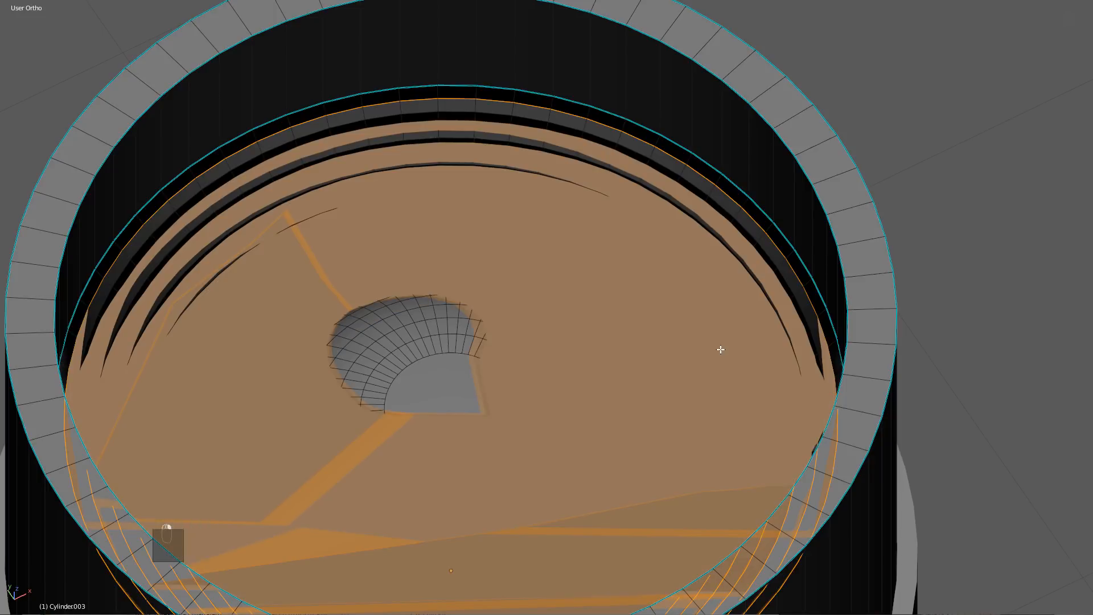
{"action": "right_click", "coordinate": [720, 349]}
{"action": "key", "text": "ctrl+z"}
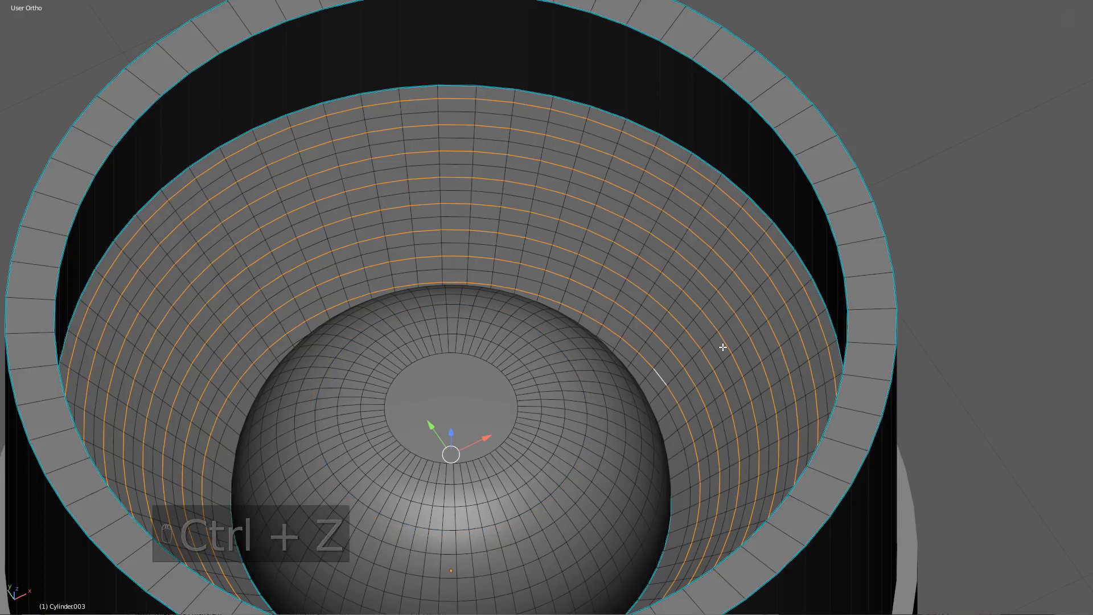
Move the selected alternate loops slightly down along Z to form concentric ridges, and return to Object Mode
{"action": "key", "text": "g"}
{"action": "key", "text": "z"}
{"action": "left_click", "coordinate": [727, 362]}
{"action": "key", "text": "Tab"}
{"action": "scroll", "coordinate": [668, 342], "scroll_direction": "down", "scroll_amount": 3}
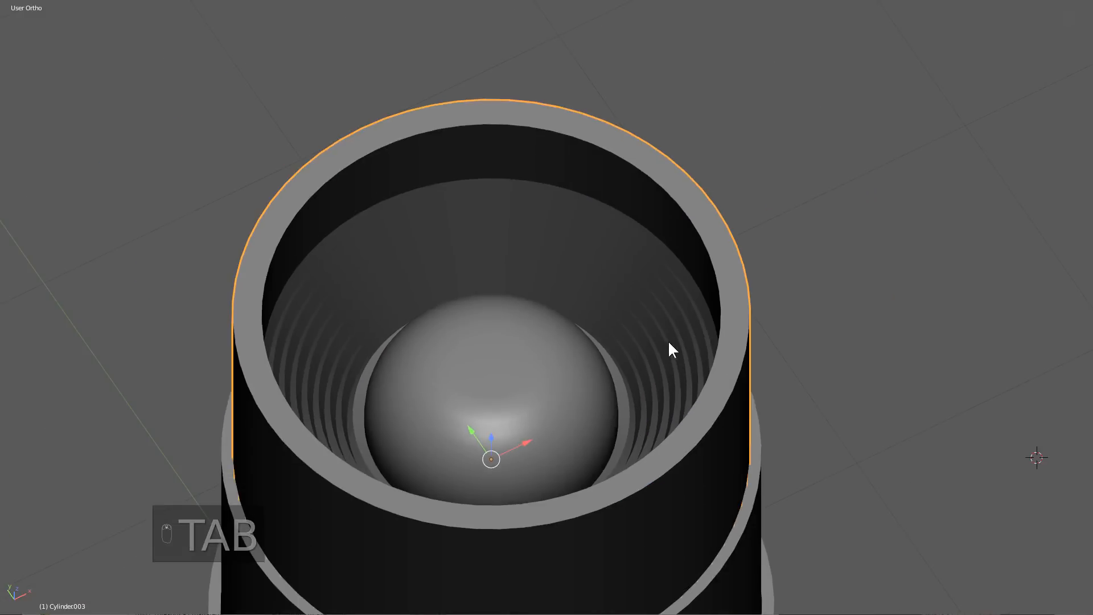
{"action": "scroll", "coordinate": [669, 341], "scroll_direction": "down", "scroll_amount": 3}
{"action": "middle_click_drag", "start_coordinate": [666, 395], "coordinate": [685, 285]}
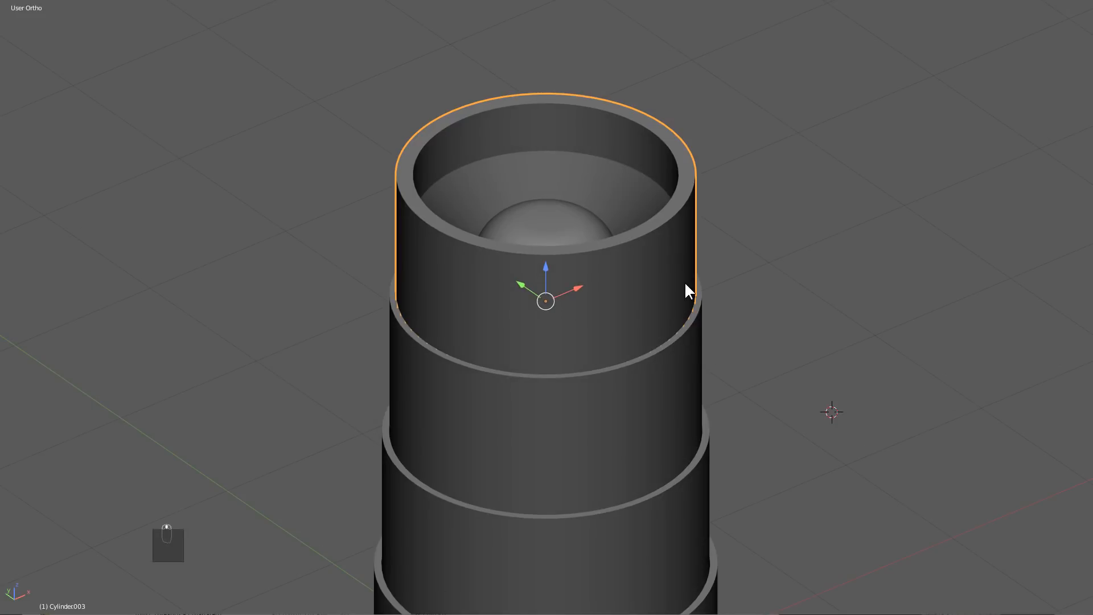
Apply CSharpen to the topmost tube and set its bevel width to about 0.03
{"action": "key", "text": "q"}
{"action": "left_click", "coordinate": [683, 295]}
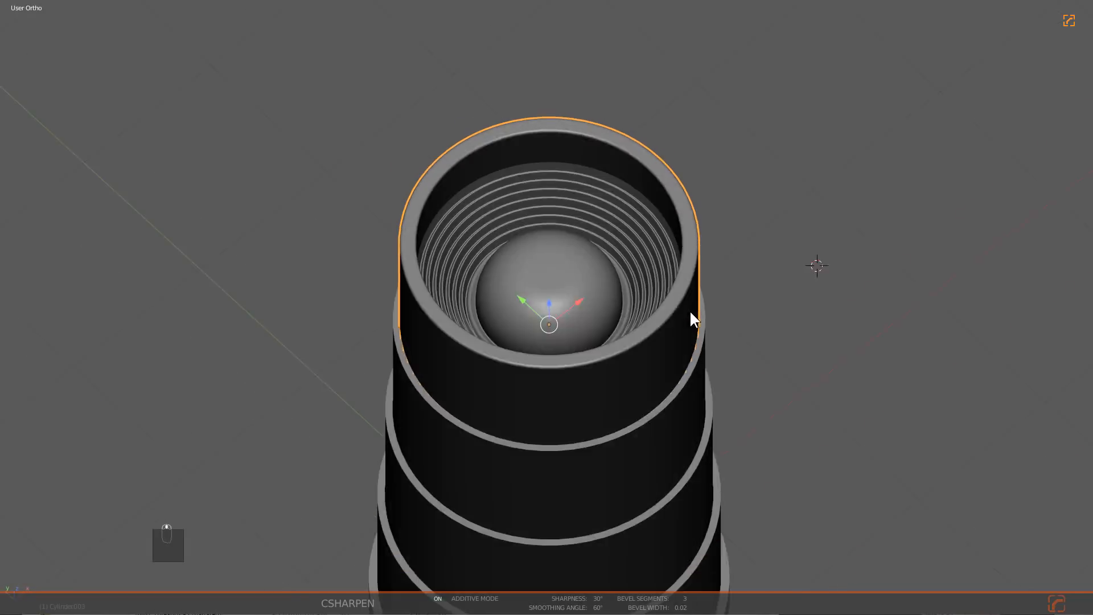
{"action": "scroll", "coordinate": [690, 313], "scroll_direction": "up", "scroll_amount": 3}
{"action": "key", "text": "q"}
{"action": "left_click", "coordinate": [704, 303]}
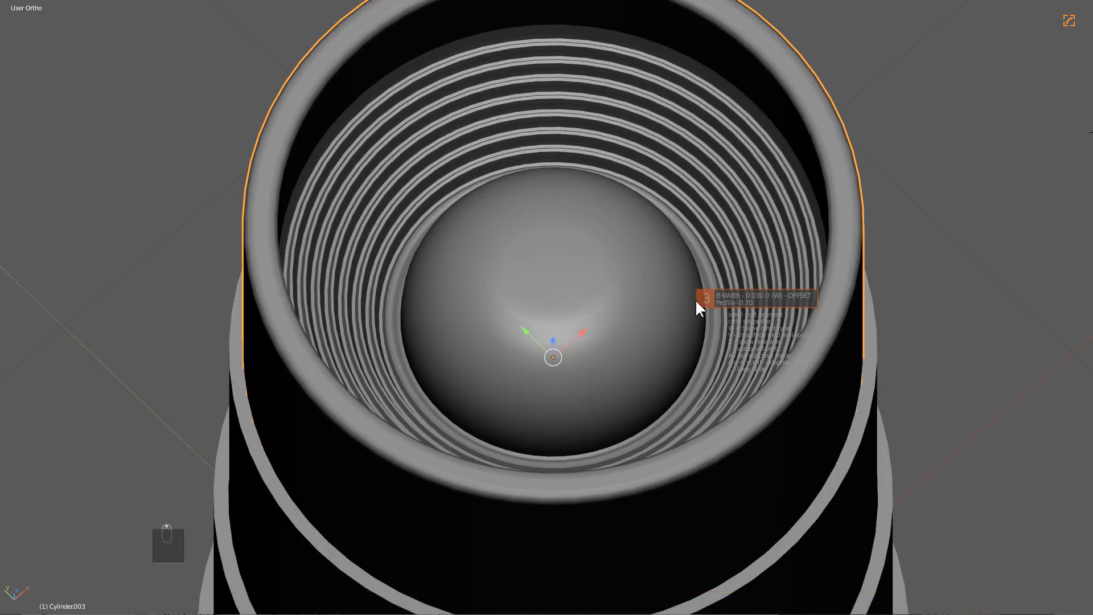
{"action": "left_click", "coordinate": [699, 301]}
Deselect everything, play the animation to examine the rotating base ring under the finished tube stack, and stop playback
{"action": "scroll", "coordinate": [698, 301], "scroll_direction": "down", "scroll_amount": 4}
{"action": "key", "text": "a"}
{"action": "middle_click_drag", "start_coordinate": [699, 300], "coordinate": [635, 317]}
{"action": "scroll", "coordinate": [636, 316], "scroll_direction": "down", "scroll_amount": 2}
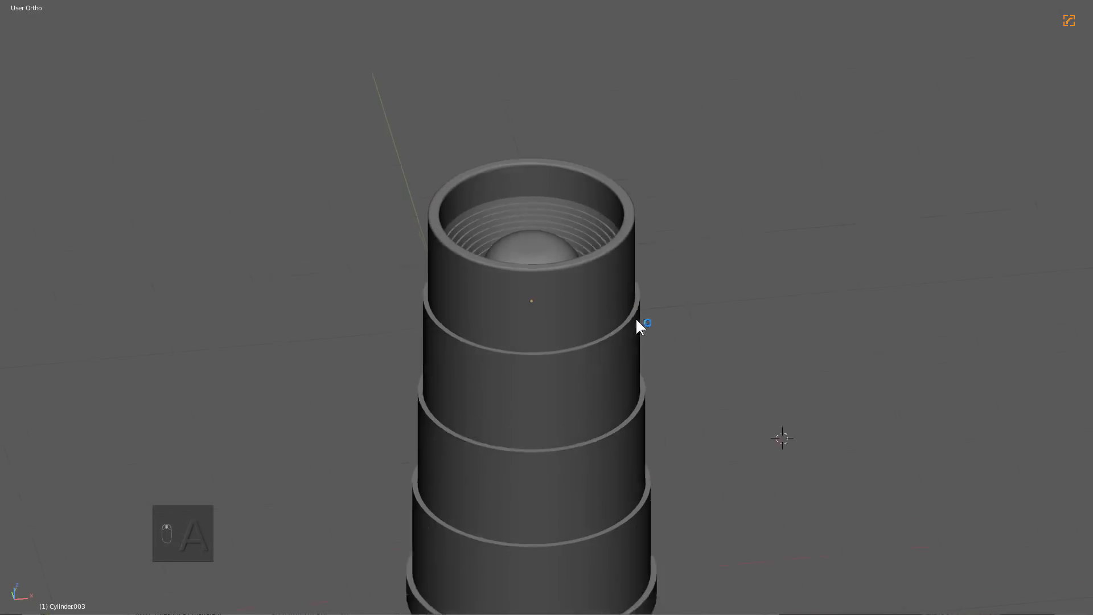
{"action": "scroll", "coordinate": [636, 316], "scroll_direction": "down", "scroll_amount": 3}
{"action": "scroll", "coordinate": [614, 420], "scroll_direction": "up", "scroll_amount": 2}
{"action": "key", "text": "alt+a"}
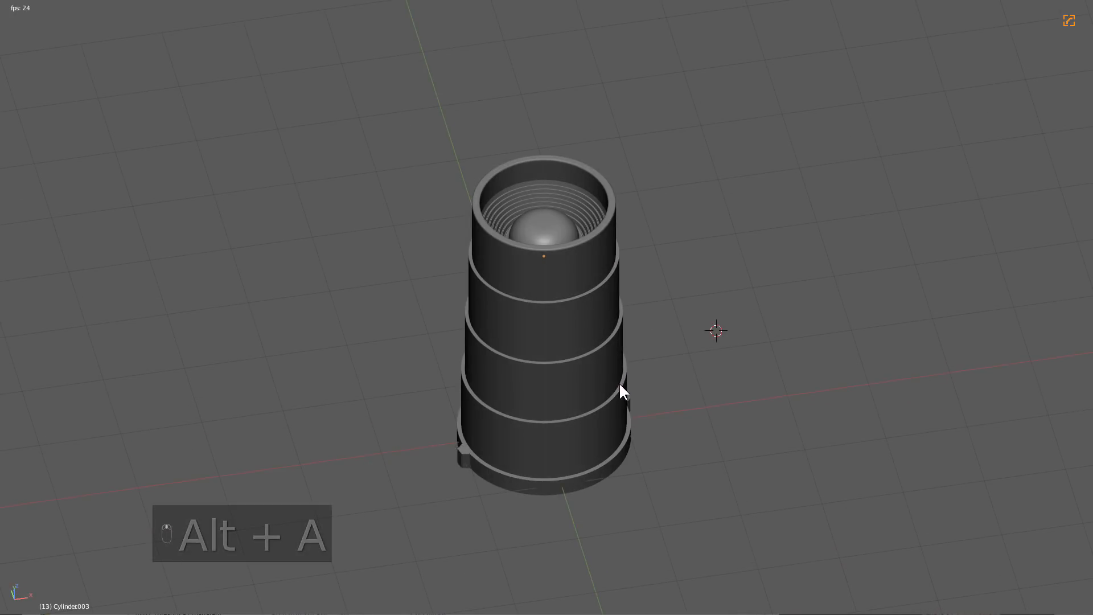
{"action": "scroll", "coordinate": [603, 391], "scroll_direction": "up", "scroll_amount": 3}
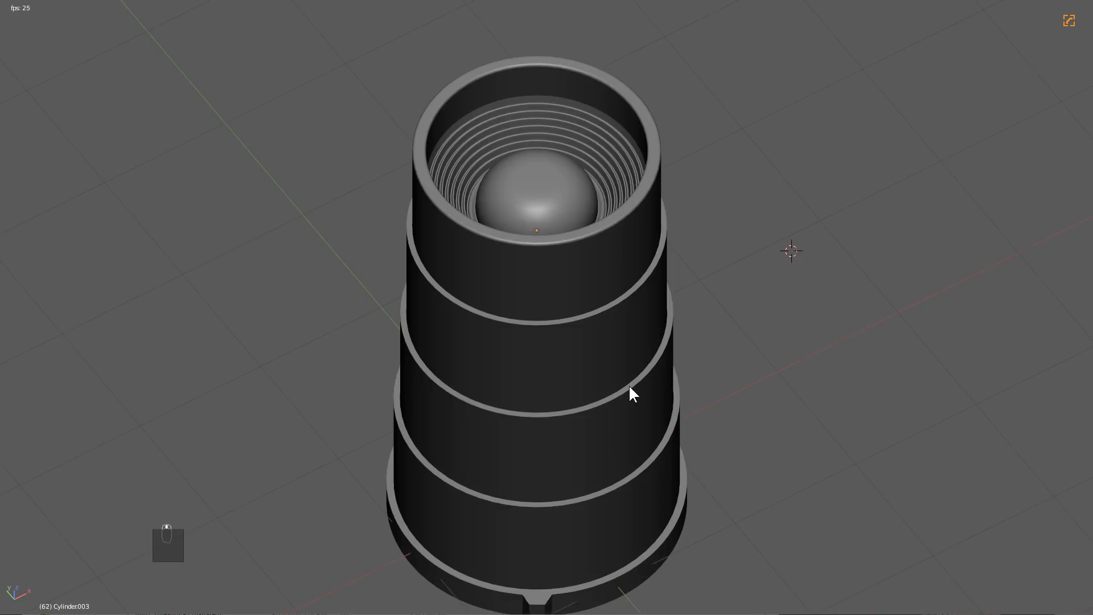
{"action": "middle_click_drag", "start_coordinate": [624, 407], "coordinate": [641, 354], "text": "shift"}
{"action": "key", "text": "alt+a"}
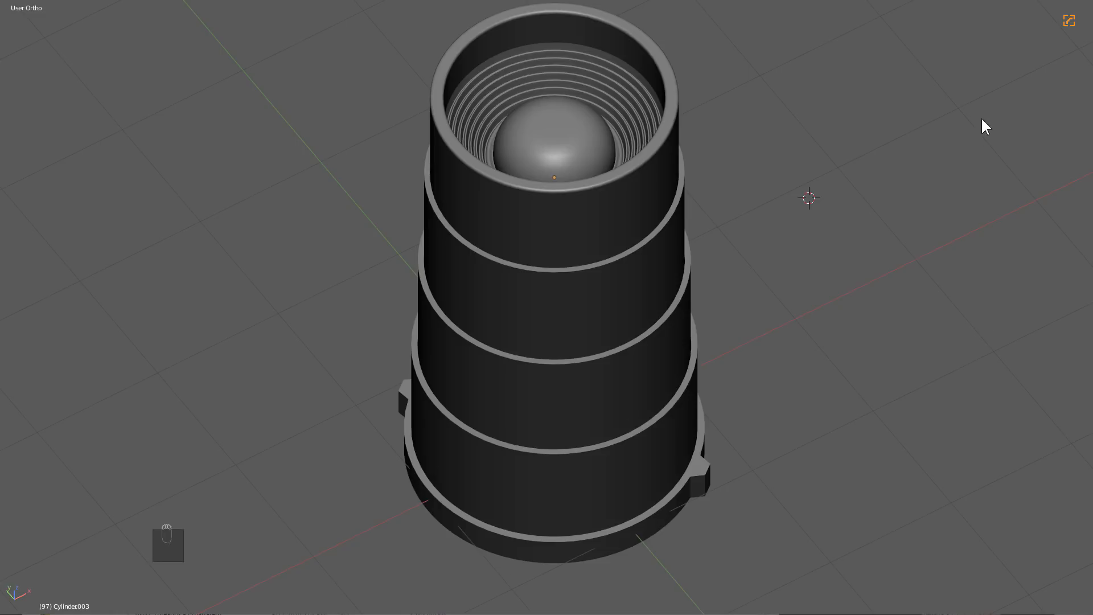
Leave the full-screen viewport to restore the complete editor layout and view the tube stack from a lower angle
{"action": "left_click", "coordinate": [1072, 20]}
{"action": "middle_click_drag", "start_coordinate": [523, 316], "coordinate": [527, 349]}
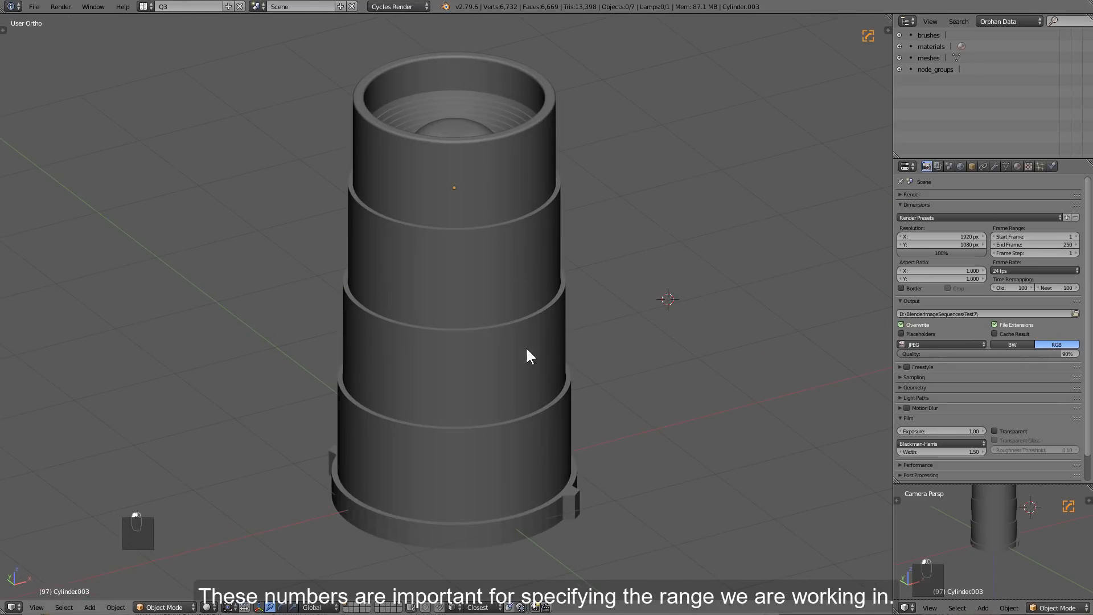
Play the animation from a higher view angle to examine the rotating base ring, and stop playback
{"action": "middle_click_drag", "start_coordinate": [498, 394], "coordinate": [563, 371]}
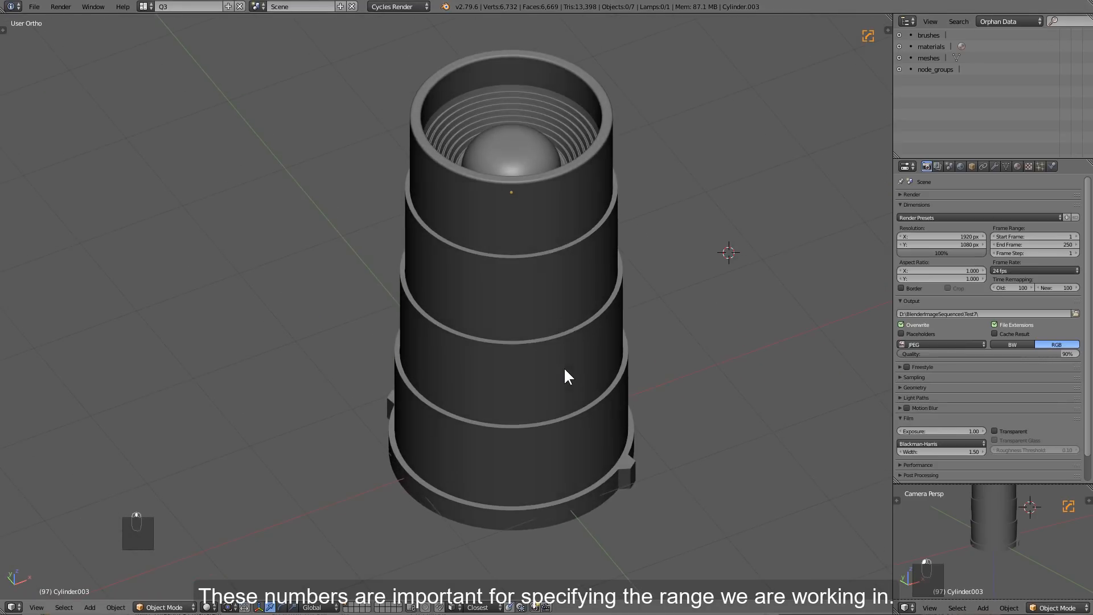
{"action": "key", "text": "alt+a"}
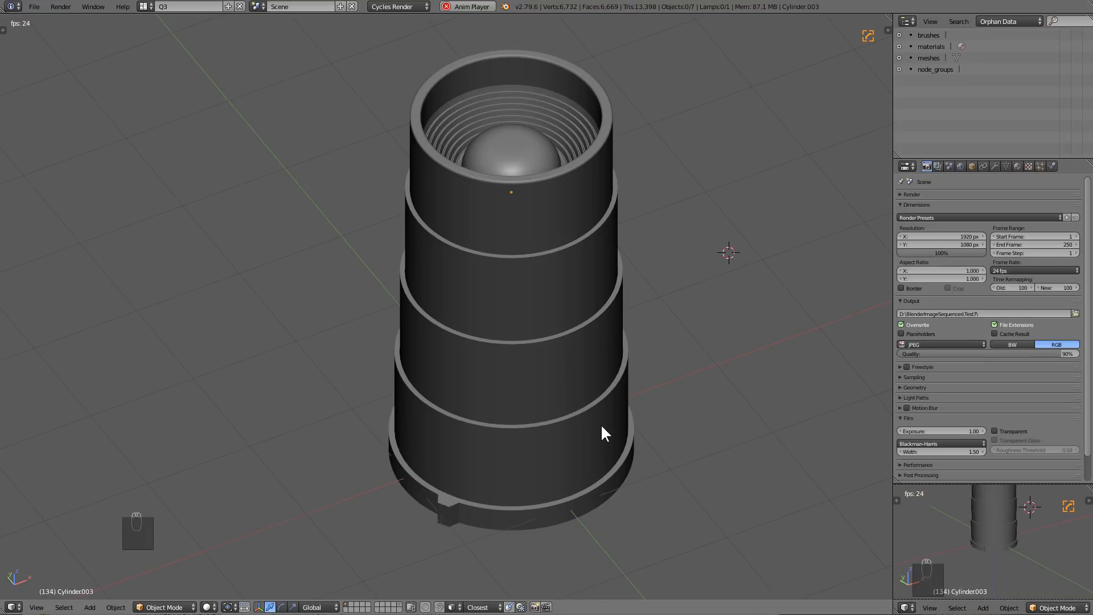
{"action": "key", "text": "alt+a"}
Add a Transformation constraint to the lowest tube and set the base ring, Circle, as its target
{"action": "right_click", "coordinate": [594, 439]}
{"action": "left_click", "coordinate": [983, 166]}
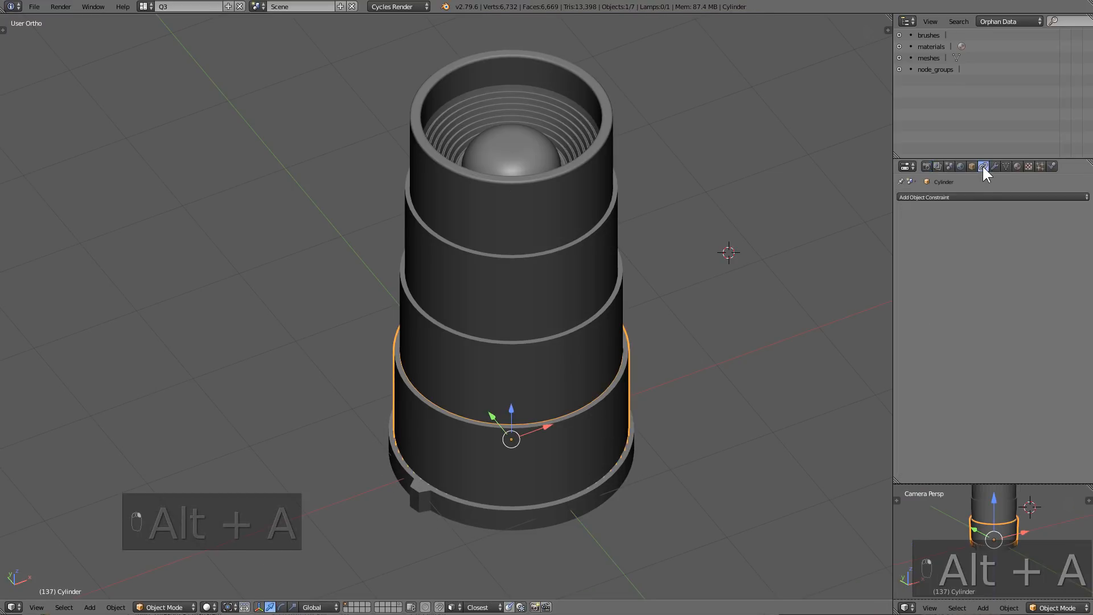
{"action": "left_click", "coordinate": [952, 197]}
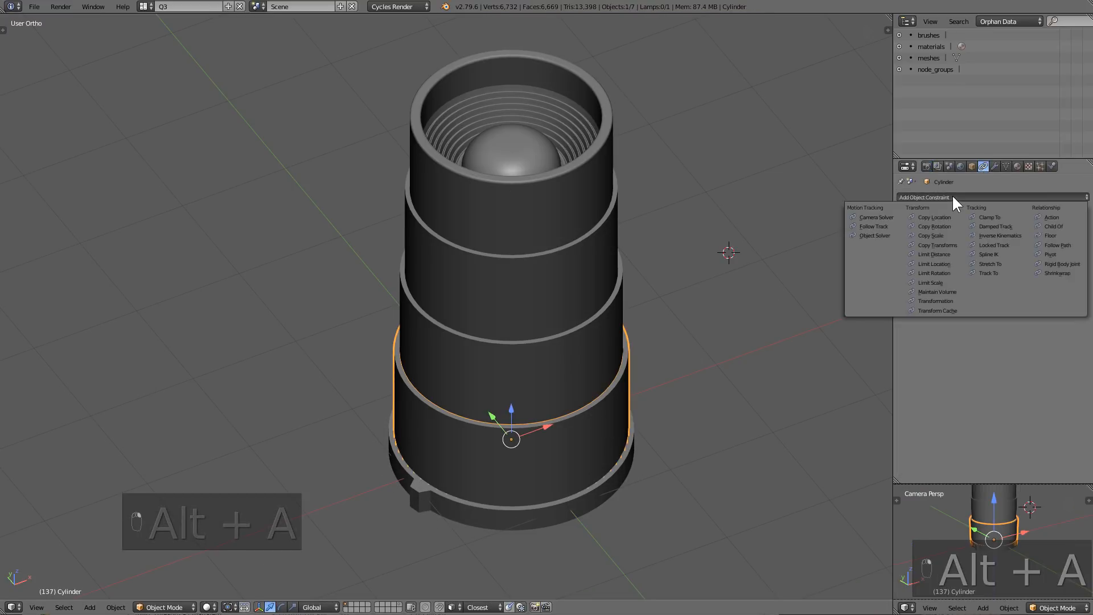
{"action": "left_click", "coordinate": [948, 299]}
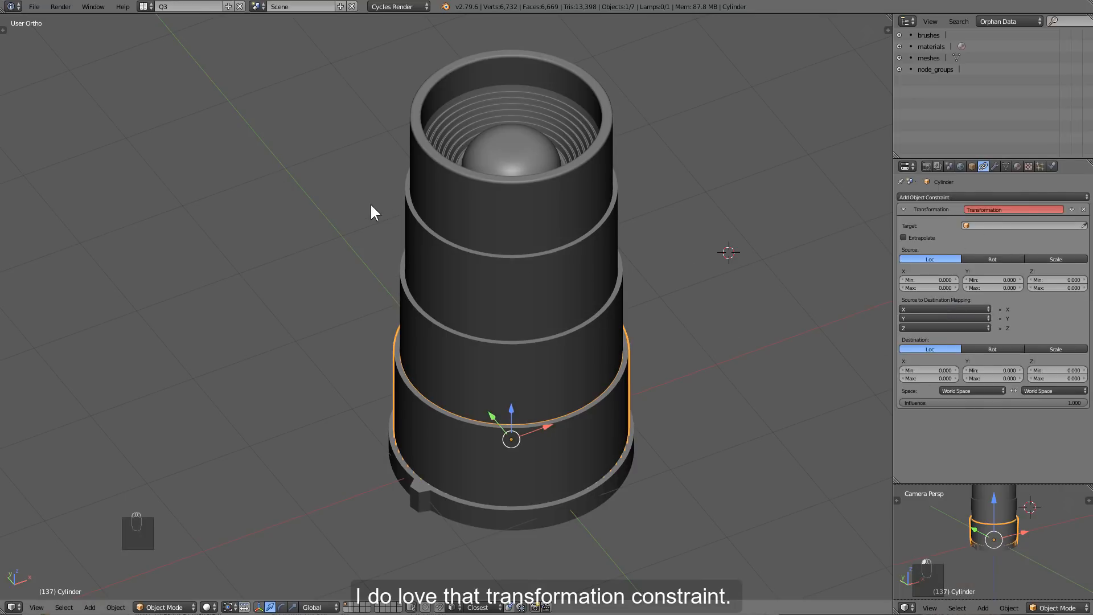
{"action": "key", "text": "ctrl+grave"}
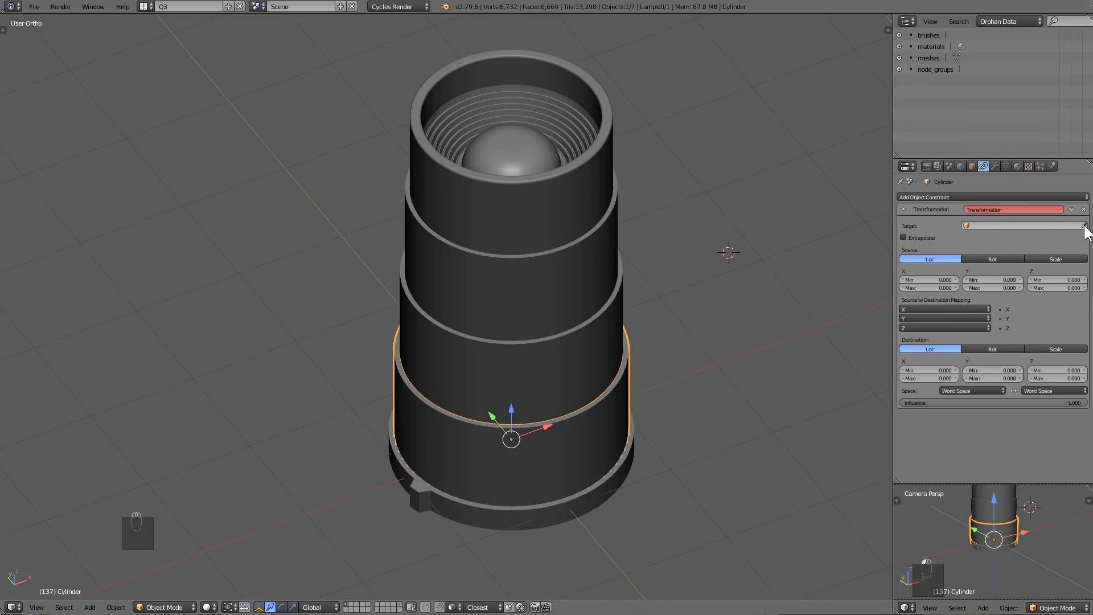
{"action": "left_click", "coordinate": [424, 502]}
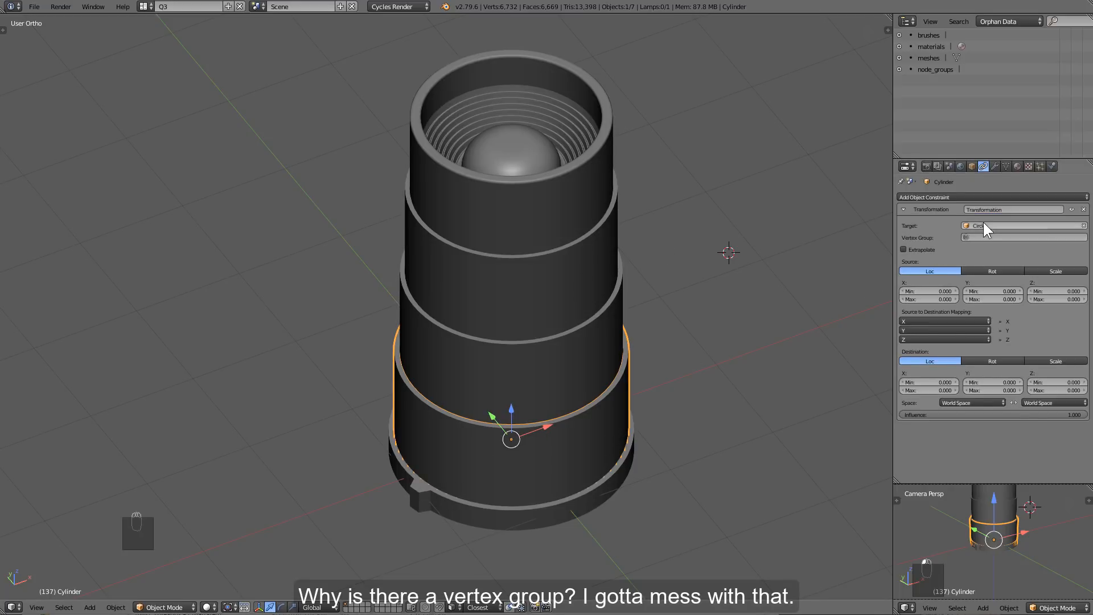
Set the constraint's source to rotation with Z from -40° to 40°, use Local Space for both spaces, and check playback
{"action": "left_click", "coordinate": [1018, 272]}
{"action": "left_click", "coordinate": [1073, 291]}
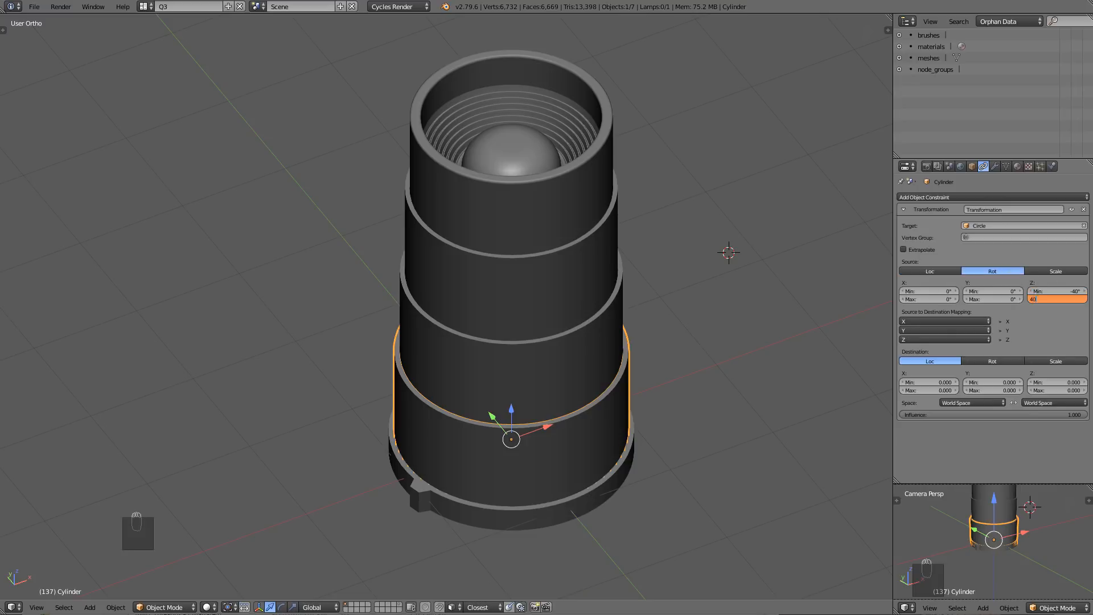
{"action": "left_click", "coordinate": [993, 402]}
{"action": "left_click", "coordinate": [980, 381]}
{"action": "left_click", "coordinate": [1027, 400]}
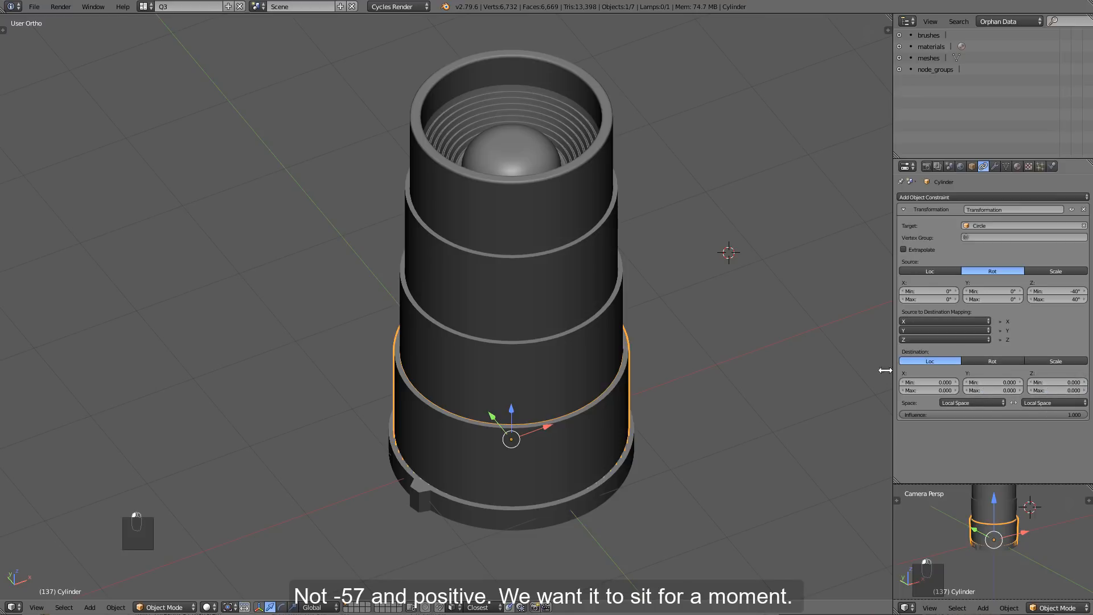
{"action": "key", "text": "alt+a"}
{"action": "key", "text": "alt+a"}
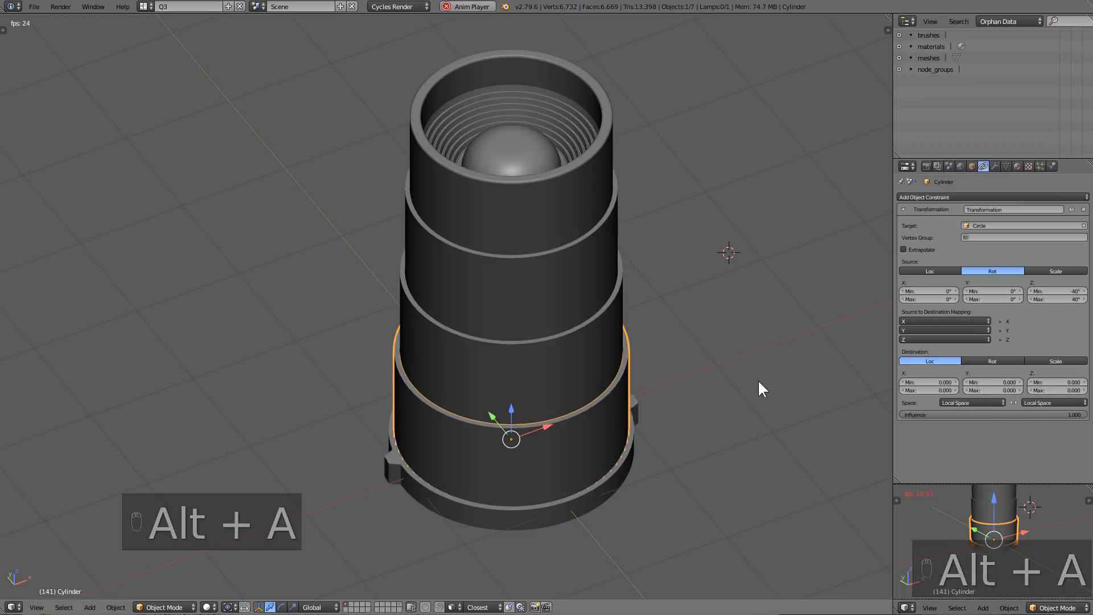
Set the constraint's destination location Z maximum to -1.75, switch its source space to World Space, and check the tube's motion in playback
{"action": "left_click_drag", "start_coordinate": [1064, 388], "coordinate": [1027, 388]}
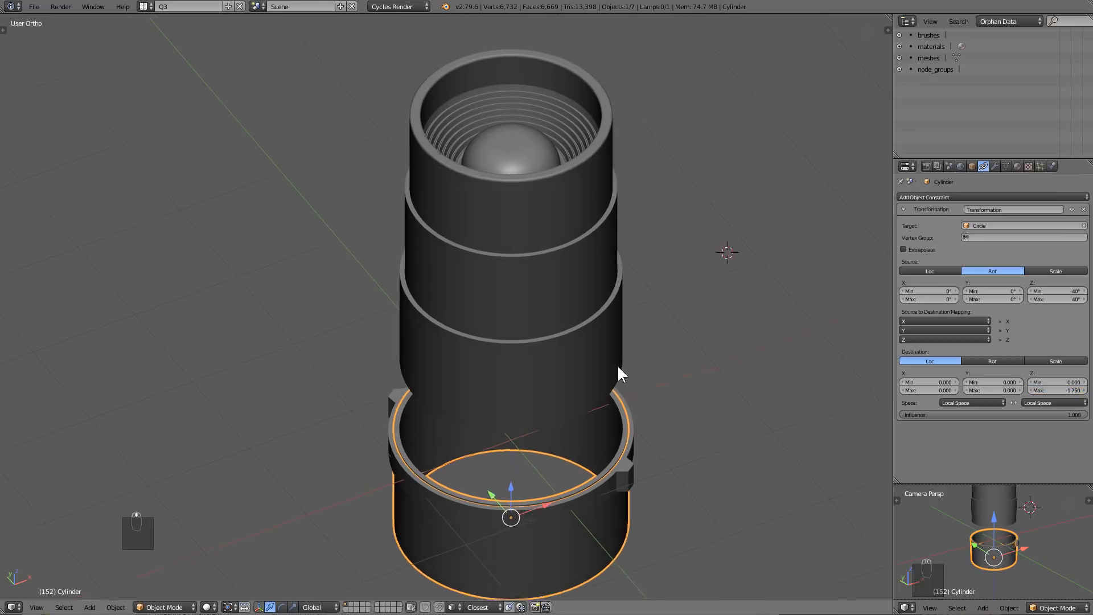
{"action": "key", "text": "alt+a"}
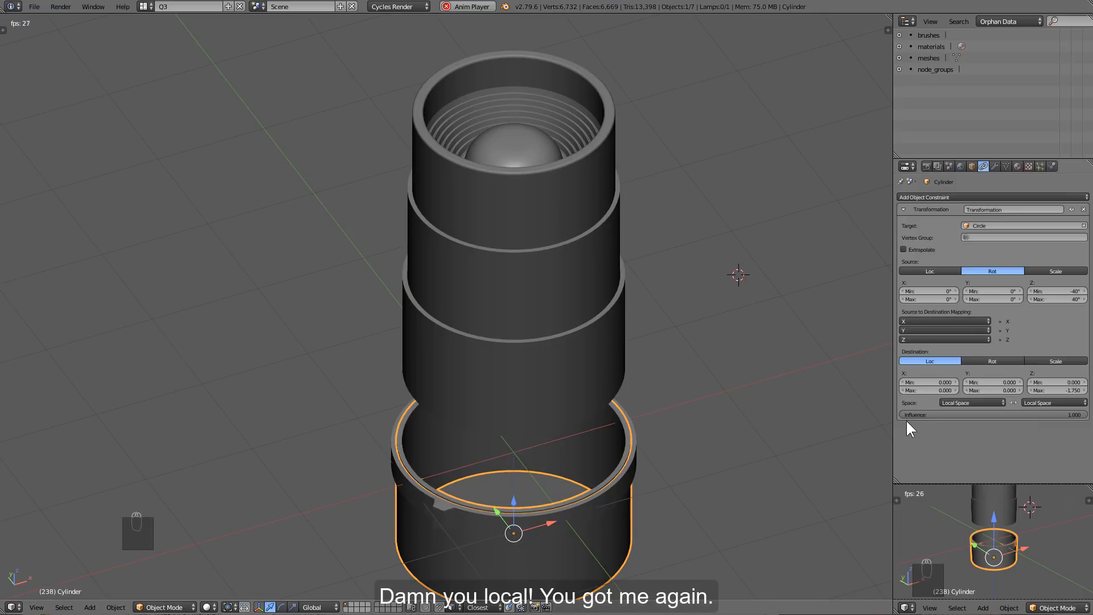
{"action": "left_click", "coordinate": [951, 402]}
{"action": "left_click", "coordinate": [955, 389]}
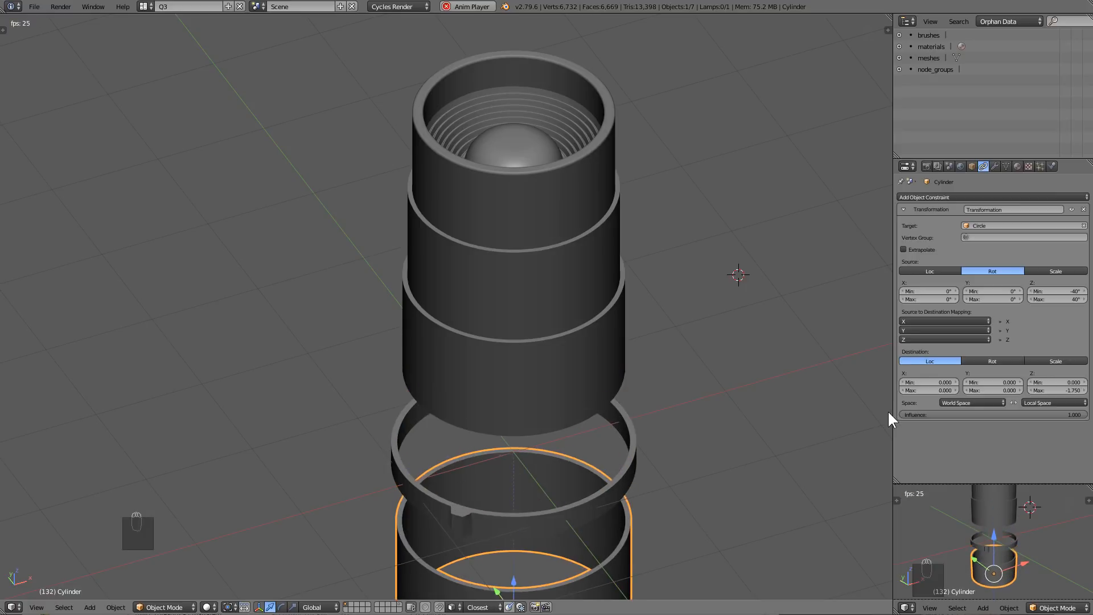
{"action": "key", "text": "alt+a"}
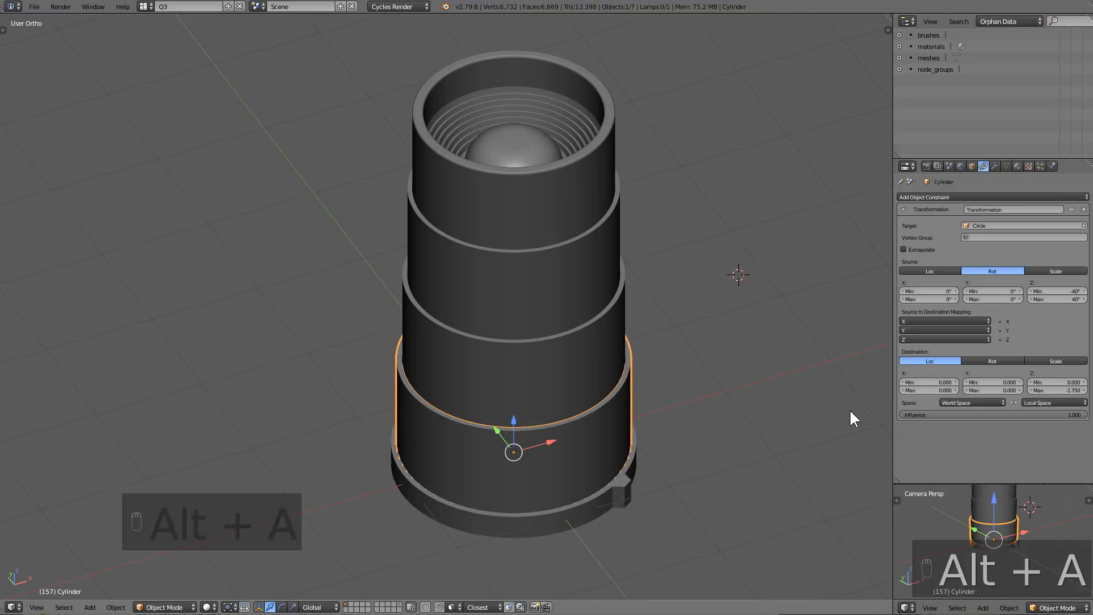
{"action": "key", "text": "alt+a"}
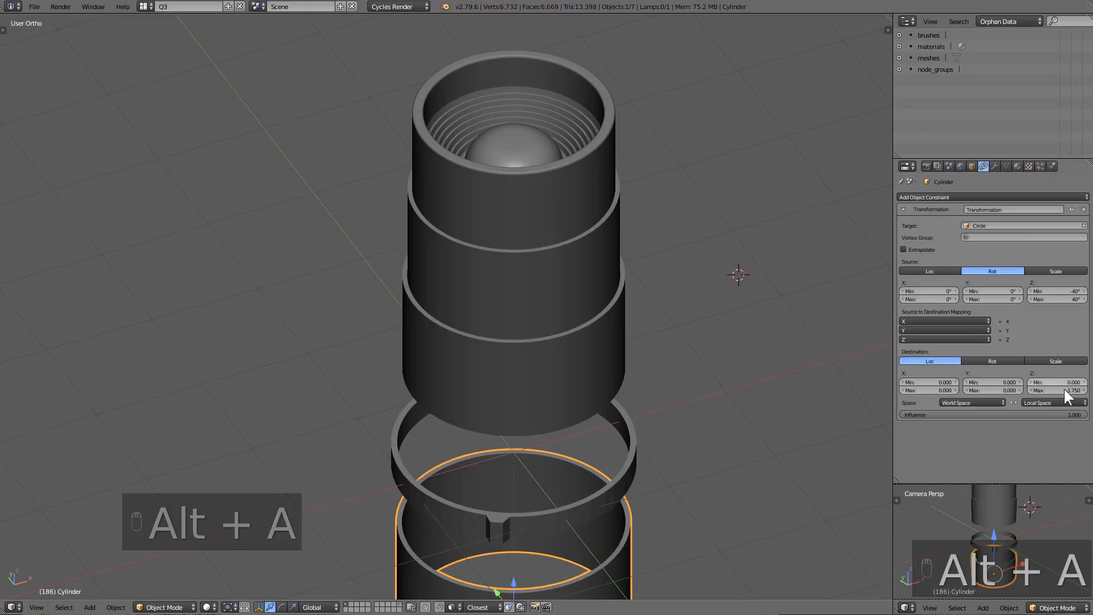
Set the lowest tube's destination location Z maximum to -0.82 and play the animation to check its travel
{"action": "left_click_drag", "start_coordinate": [1062, 389], "coordinate": [1092, 390]}
{"action": "middle_click_drag", "start_coordinate": [777, 383], "coordinate": [742, 373]}
{"action": "key", "text": "alt+a"}
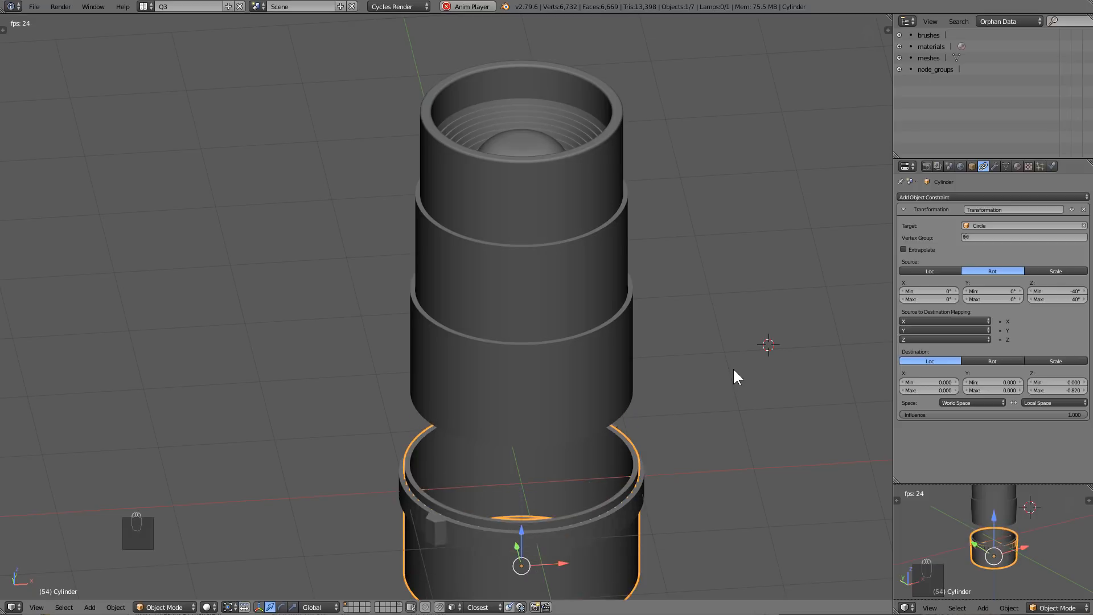
{"action": "key", "text": "alt+a"}
Select the base ring and examine from several angles how the lowered tube fits inside it
{"action": "middle_click_drag", "start_coordinate": [672, 363], "coordinate": [626, 274]}
{"action": "scroll", "coordinate": [626, 276], "scroll_direction": "up", "scroll_amount": 3}
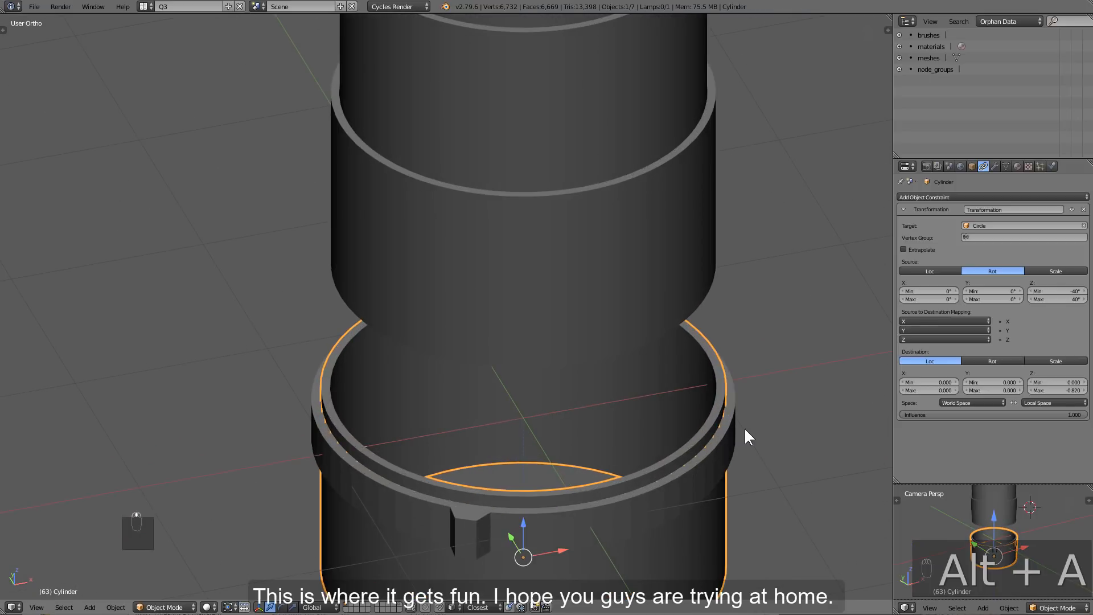
{"action": "right_click", "coordinate": [743, 427]}
{"action": "key", "text": "q"}
{"action": "left_click", "coordinate": [742, 426]}
{"action": "middle_click_drag", "start_coordinate": [701, 393], "coordinate": [645, 361], "text": "shift"}
{"action": "scroll", "coordinate": [712, 343], "scroll_direction": "down", "scroll_amount": 1}
{"action": "scroll", "coordinate": [494, 390], "scroll_direction": "down", "scroll_amount": 1}
{"action": "middle_click_drag", "start_coordinate": [538, 390], "coordinate": [575, 362]}
{"action": "middle_click_drag", "start_coordinate": [566, 319], "coordinate": [561, 363], "text": "shift"}
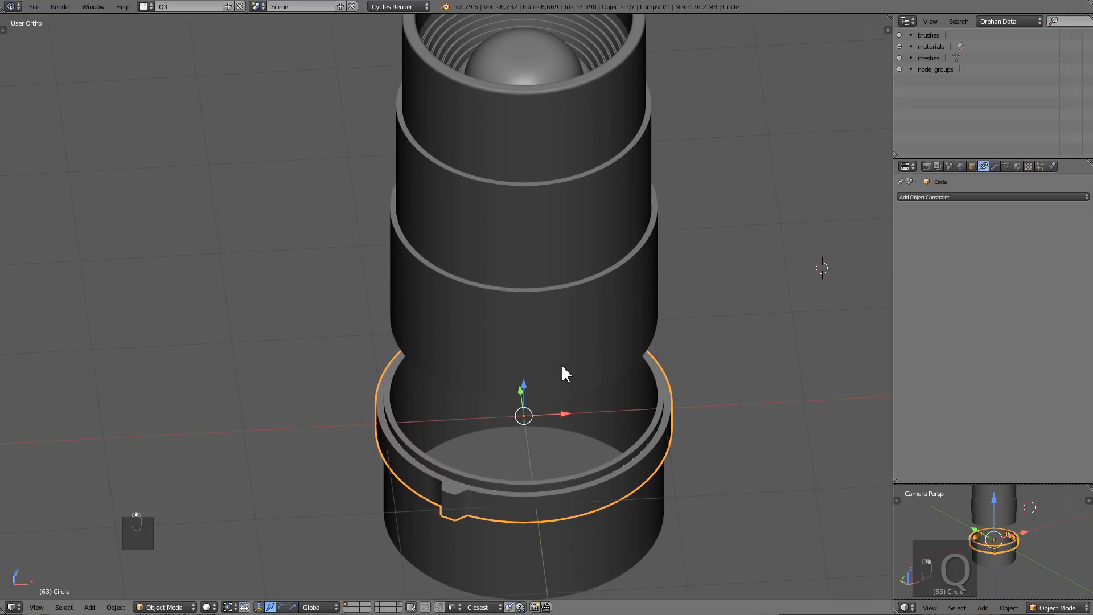
{"action": "middle_click_drag", "start_coordinate": [573, 327], "coordinate": [628, 292], "text": "shift"}
{"action": "scroll", "coordinate": [610, 345], "scroll_direction": "down", "scroll_amount": 1}
Copy the lowest tube's constraint to the three upper tubes and play the animation to check that they move together
{"action": "right_click", "coordinate": [589, 470]}
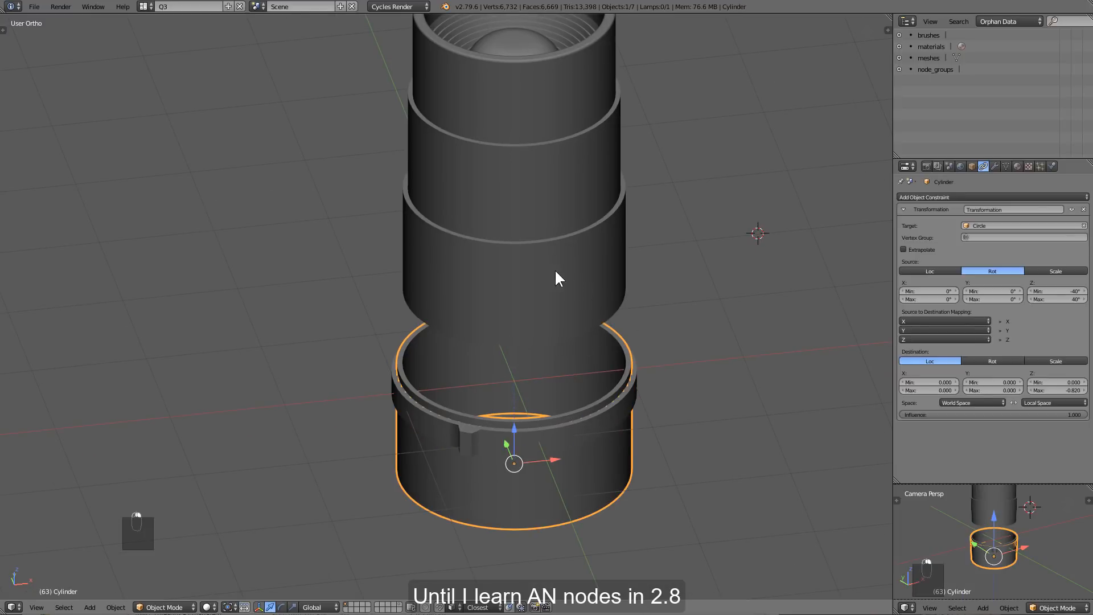
{"action": "scroll", "coordinate": [569, 285], "scroll_direction": "down", "scroll_amount": 1}
{"action": "right_click", "coordinate": [558, 290]}
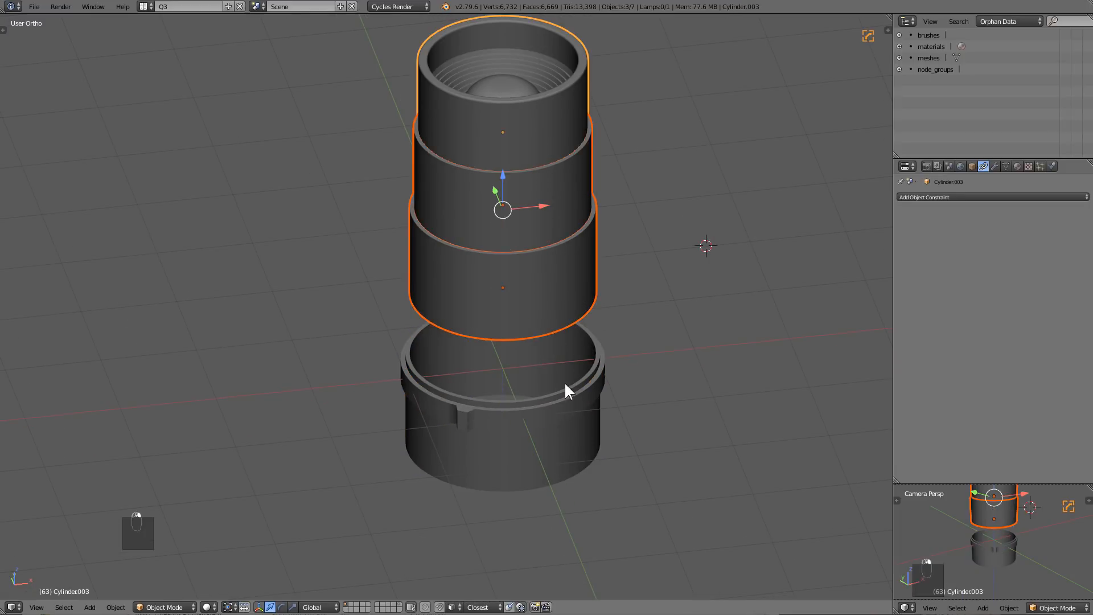
{"action": "right_click", "coordinate": [583, 421], "text": "shift"}
{"action": "key", "text": "space"}
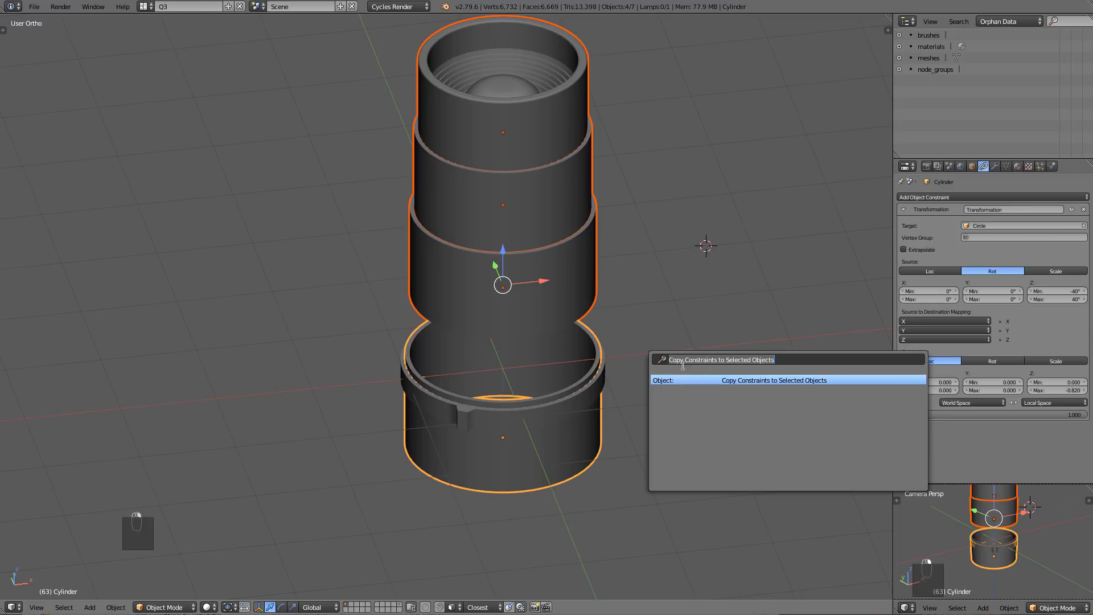
{"action": "key", "text": "Return"}
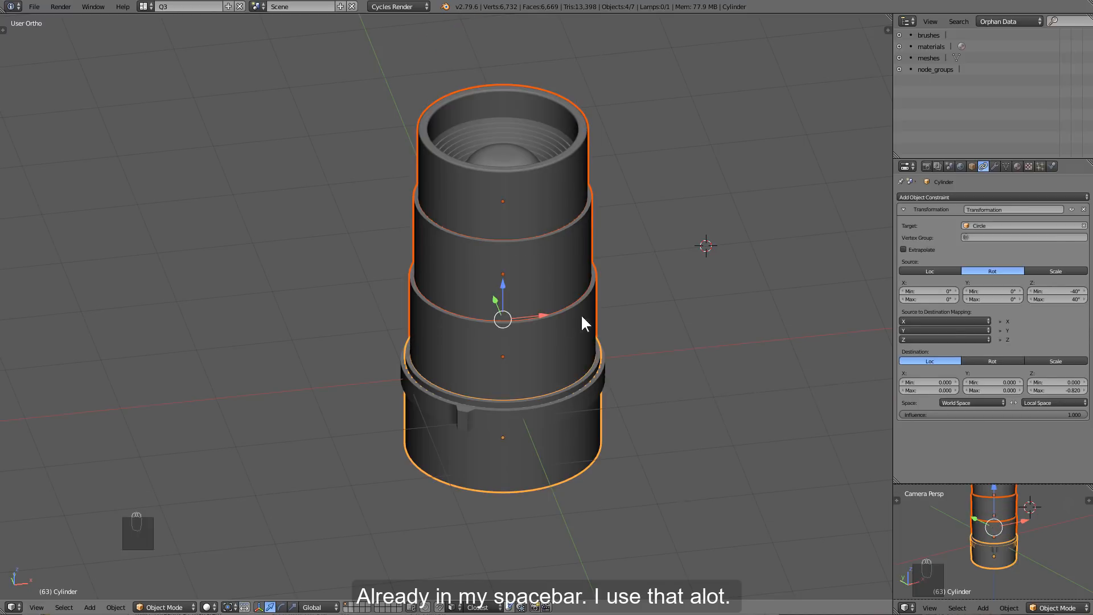
{"action": "key", "text": "alt+a"}
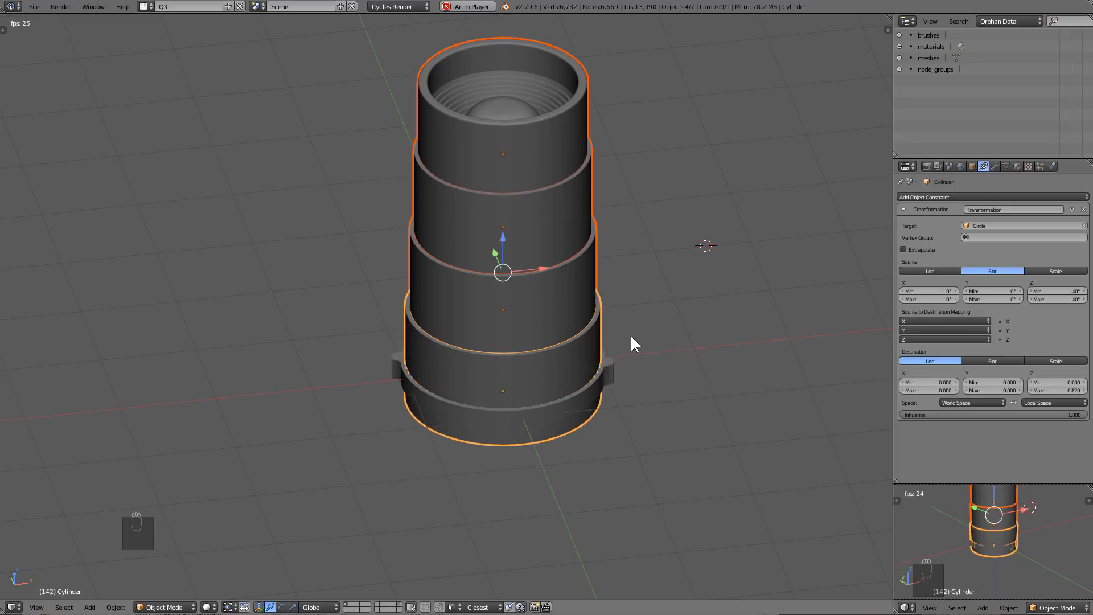
{"action": "key", "text": "alt+a"}
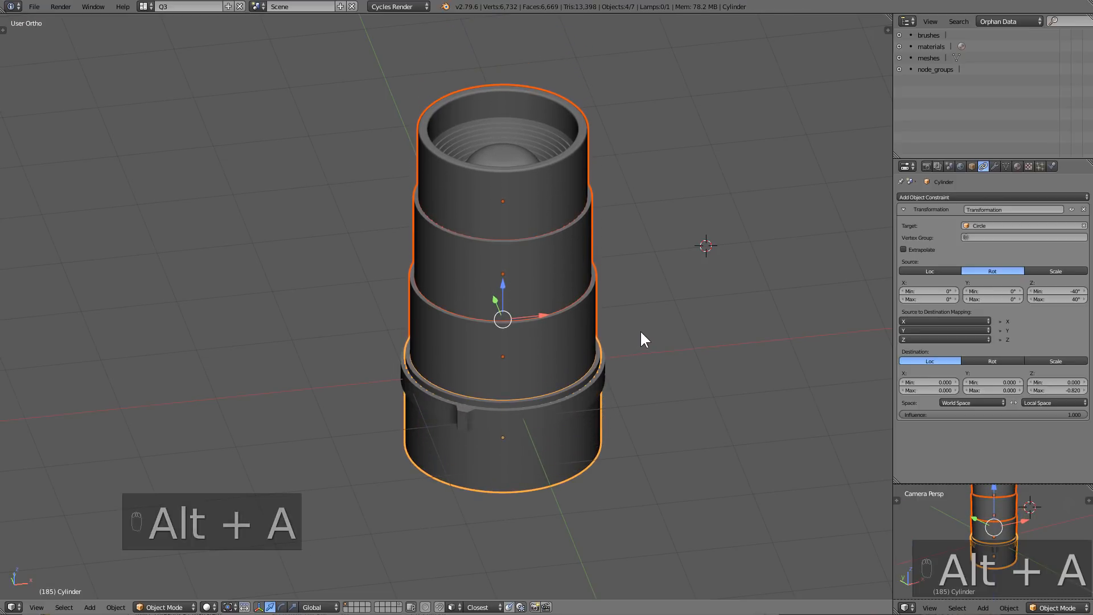
Lower the destination Z maximum of the second tube until it nests in the lowest one, and set the third tube's to about -2.54
{"action": "right_click", "coordinate": [558, 341]}
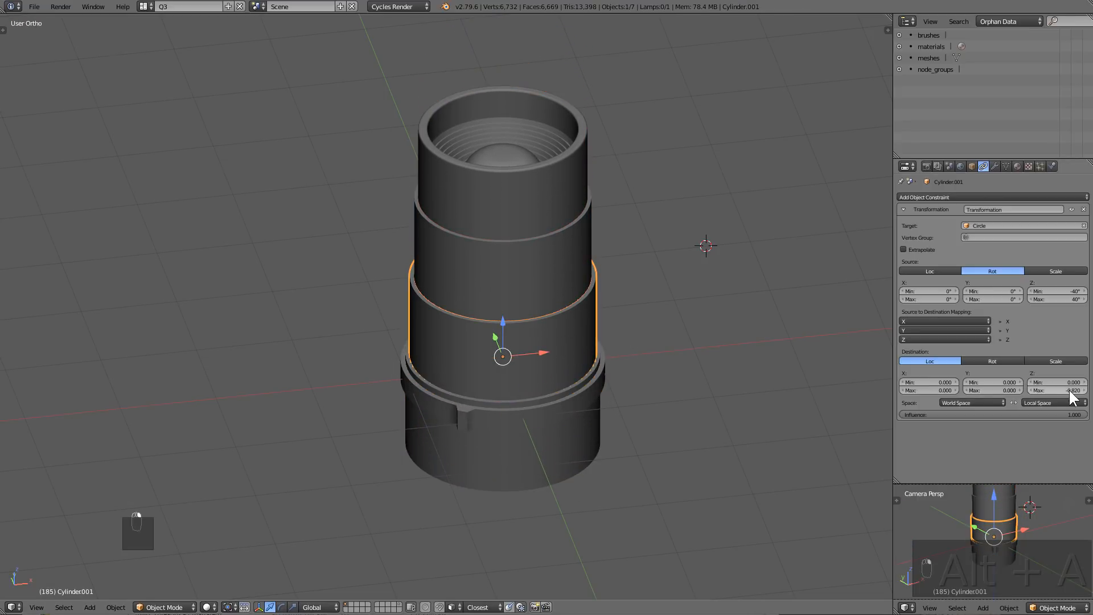
{"action": "left_click_drag", "start_coordinate": [1068, 388], "coordinate": [1009, 390]}
{"action": "right_click", "coordinate": [511, 276]}
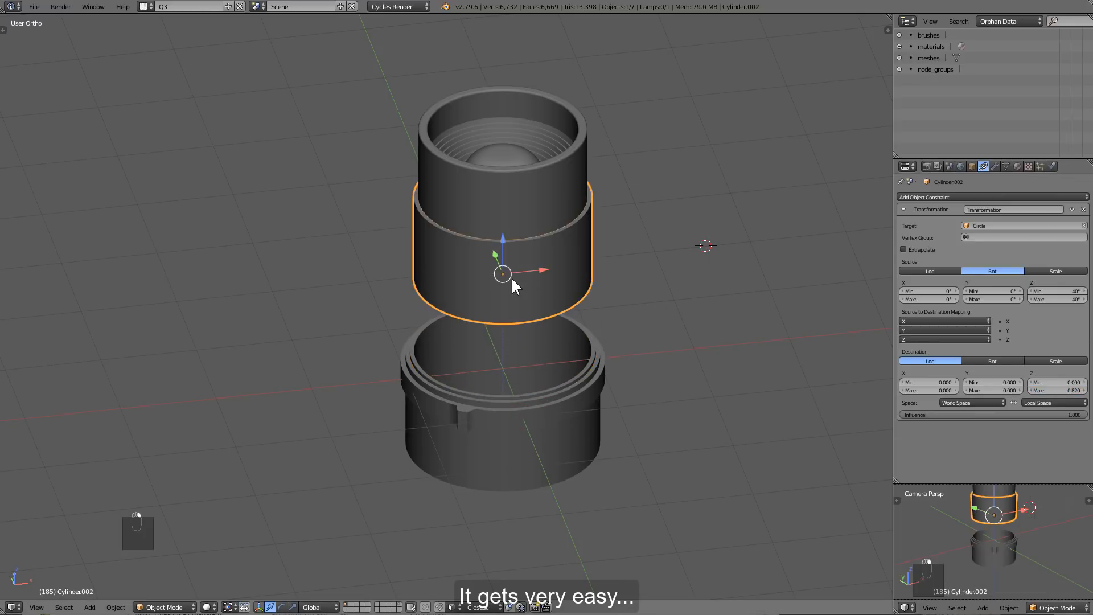
{"action": "left_click_drag", "start_coordinate": [1067, 389], "coordinate": [1013, 390]}
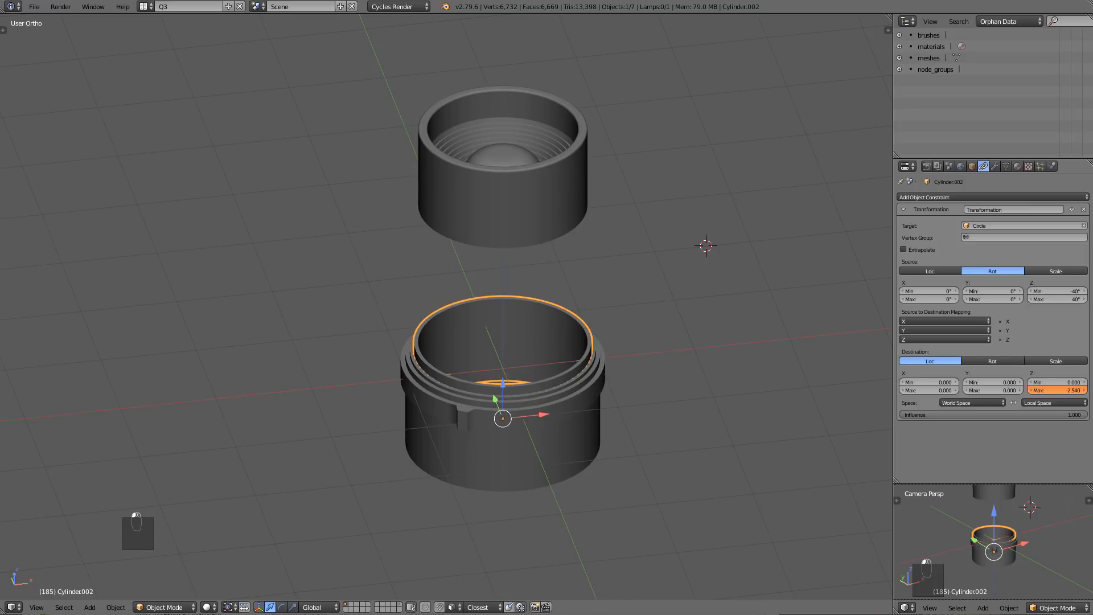
Set the topmost tube's destination location Z maximum to -3.36 so it nests inside the others, and deselect everything
{"action": "right_click", "coordinate": [538, 233]}
{"action": "left_click_drag", "start_coordinate": [1074, 391], "coordinate": [936, 391]}
{"action": "key", "text": "a"}
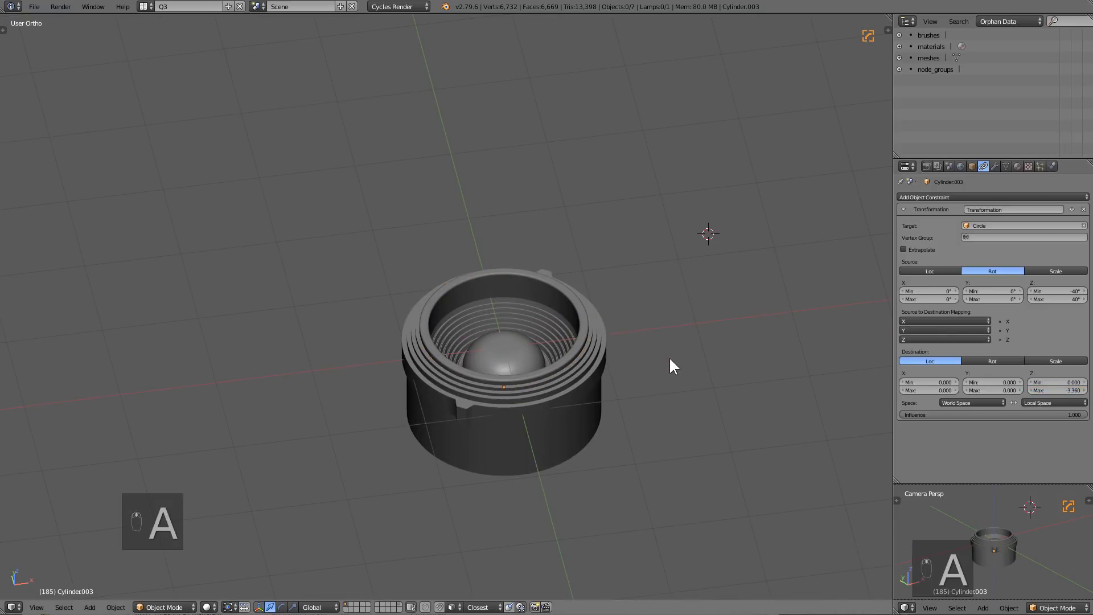
Play the animation to examine the telescoping motion of all four tubes through the base ring, and stop playback with everything deselected
{"action": "key", "text": "alt+a"}
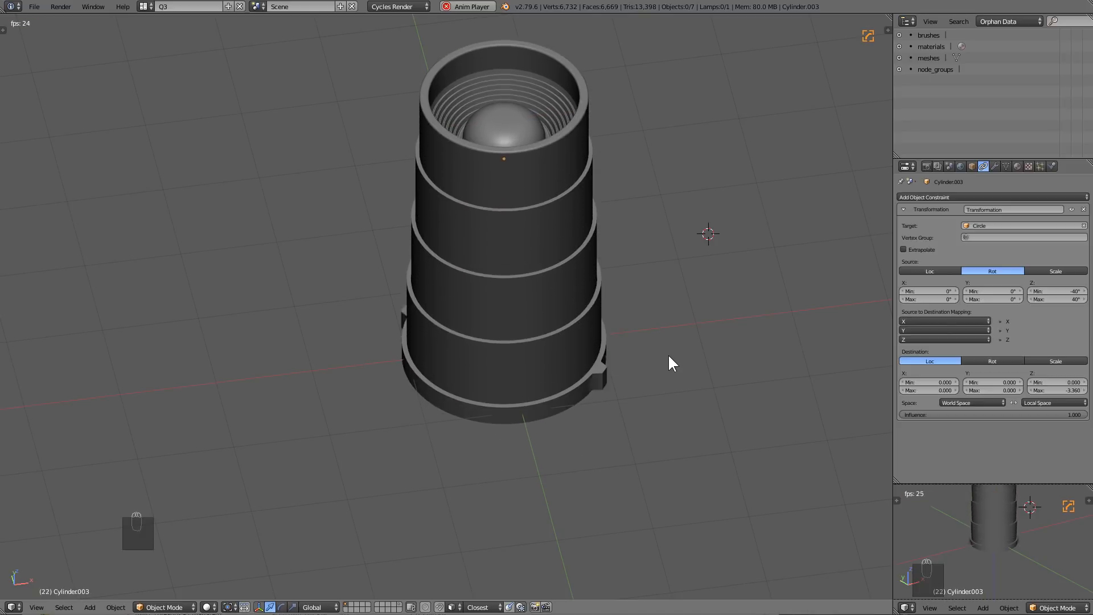
{"action": "key", "text": "alt+a"}
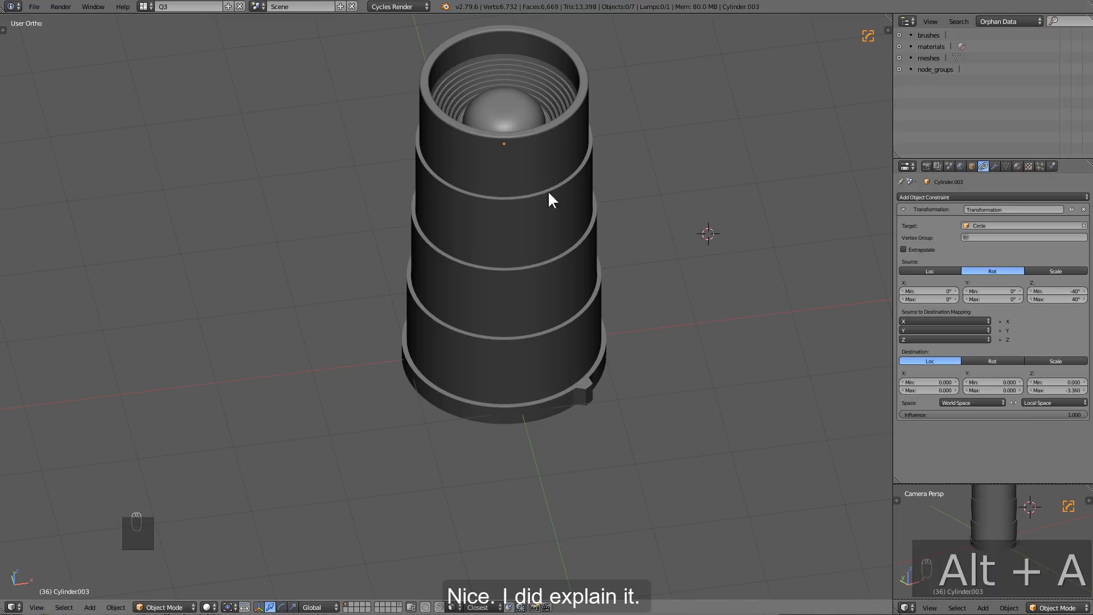
{"action": "key", "text": "alt+a"}
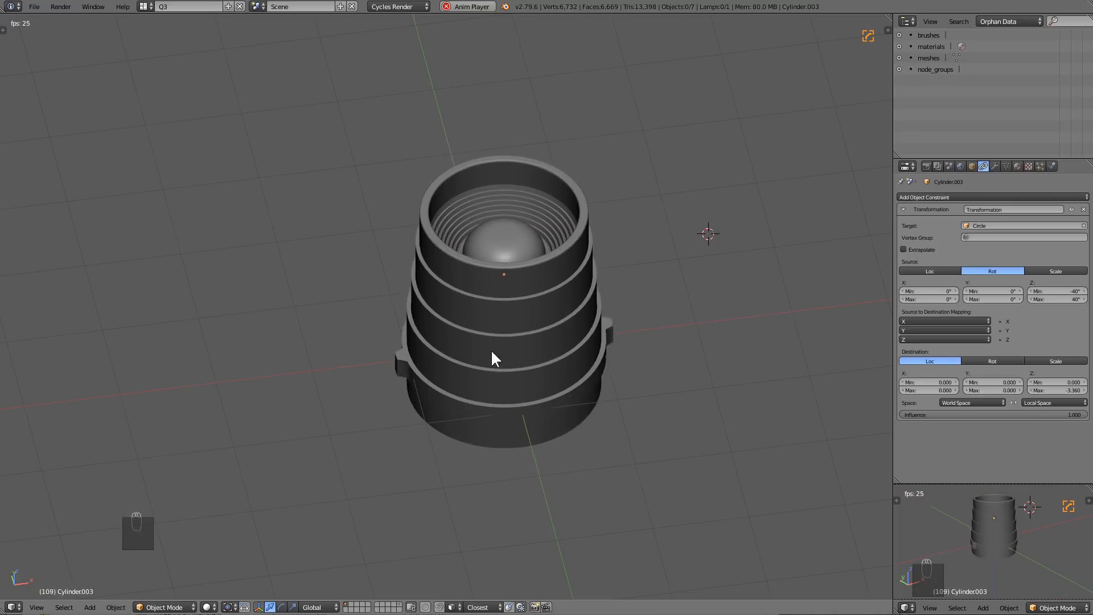
{"action": "key", "text": "alt+a"}
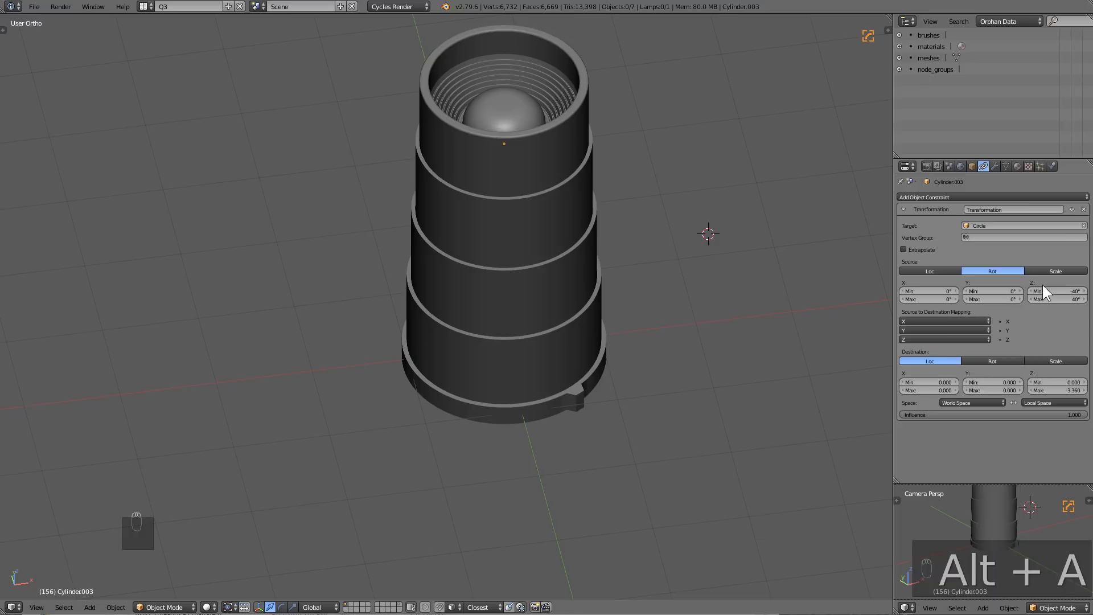
{"action": "mouse_move", "coordinate": [597, 322]}
{"action": "middle_mouse_down"}
{"action": "mouse_move", "coordinate": [584, 290]}
{"action": "mouse_move", "coordinate": [601, 315]}
{"action": "middle_mouse_up"}
{"action": "key", "text": "a"}
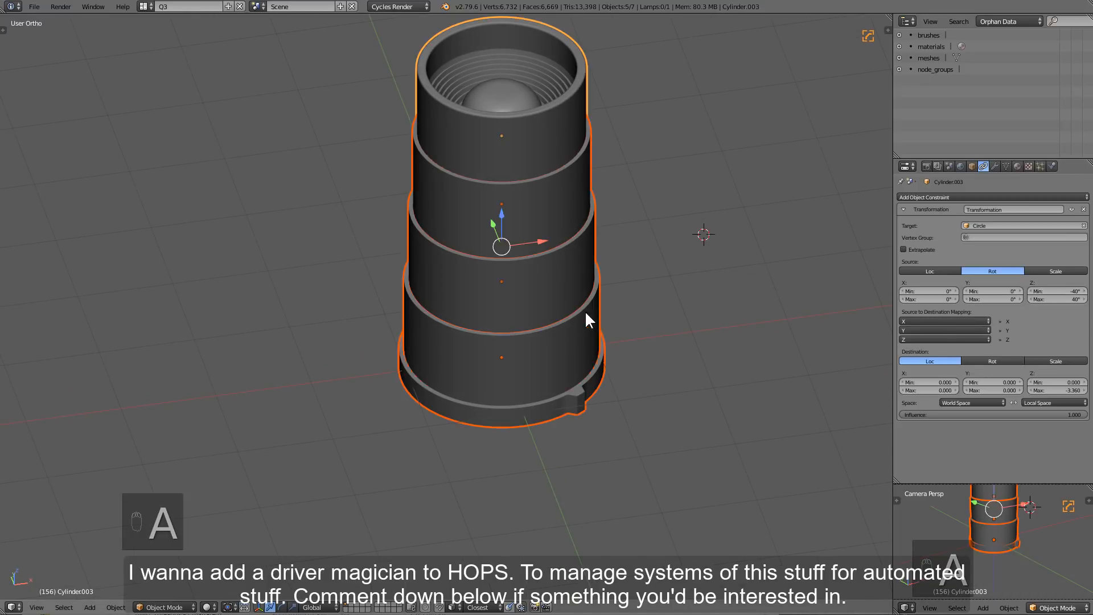
{"action": "key", "text": "a"}
{"action": "key", "text": "a"}
Edit the lowest tube in face mode, select its loop of outer side faces, and inset each face individually
{"action": "right_click", "coordinate": [550, 346]}
{"action": "scroll", "coordinate": [551, 347], "scroll_direction": "up", "scroll_amount": 3}
{"action": "key", "text": "Tab"}
{"action": "scroll", "coordinate": [623, 307], "scroll_direction": "up", "scroll_amount": 2}
{"action": "middle_click_drag", "start_coordinate": [641, 404], "coordinate": [622, 342], "text": "shift"}
{"action": "key", "text": "ctrl+Tab"}
{"action": "left_click", "coordinate": [601, 332]}
{"action": "right_click", "coordinate": [575, 344], "text": "alt"}
{"action": "scroll", "coordinate": [655, 343], "scroll_direction": "up", "scroll_amount": 3}
{"action": "scroll", "coordinate": [754, 360], "scroll_direction": "up", "scroll_amount": 2}
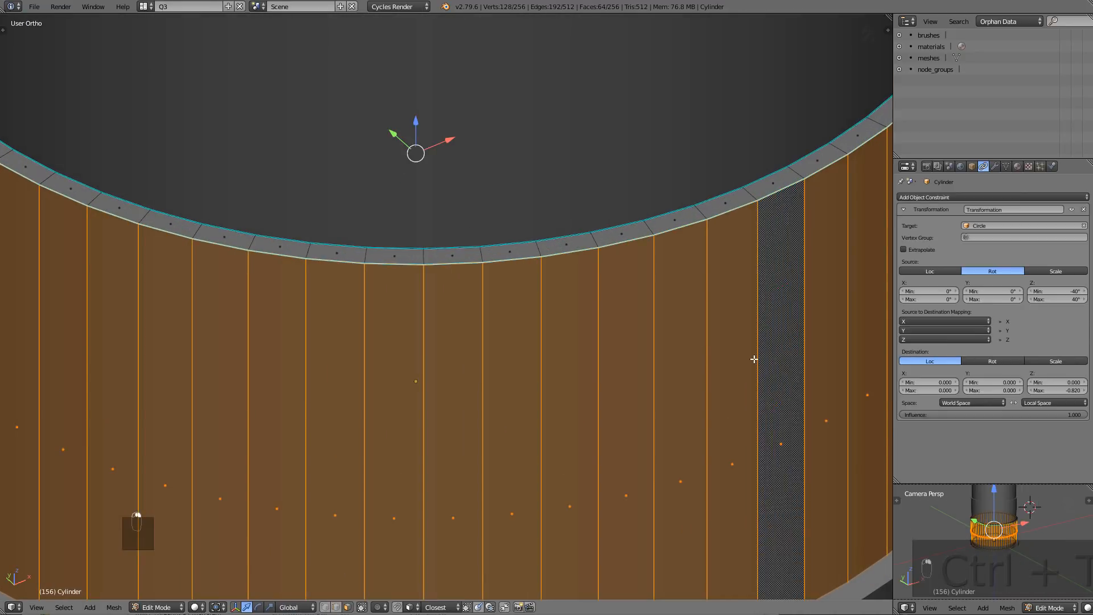
{"action": "key", "text": "i"}
{"action": "key", "text": "i"}
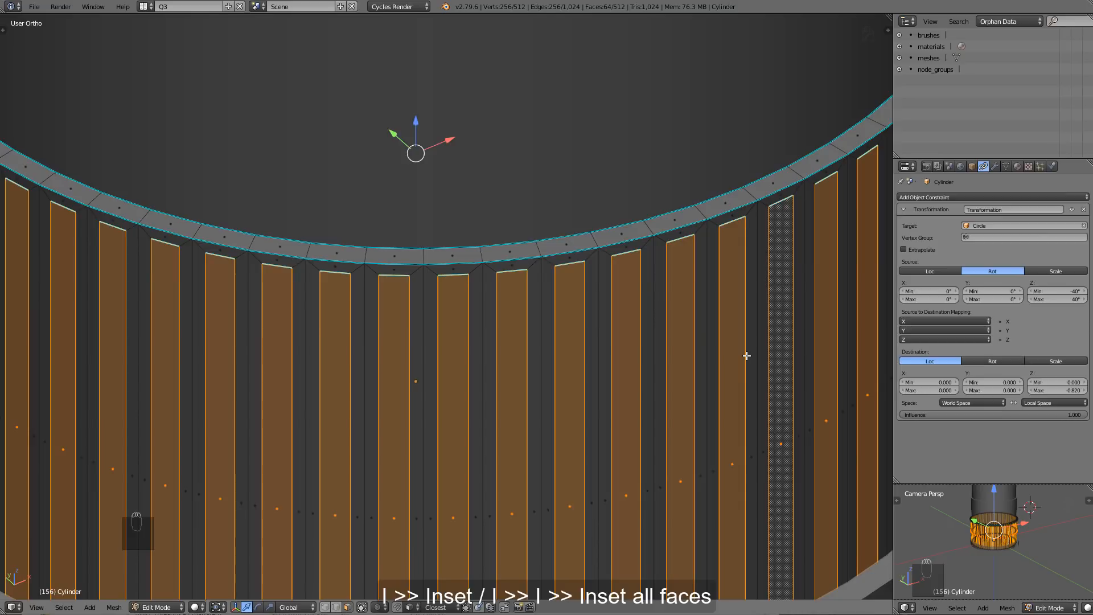
Extrude the inset side faces and push them outward along their normals to form raised vertical grip ribs on the lowest tube
{"action": "key", "text": "e"}
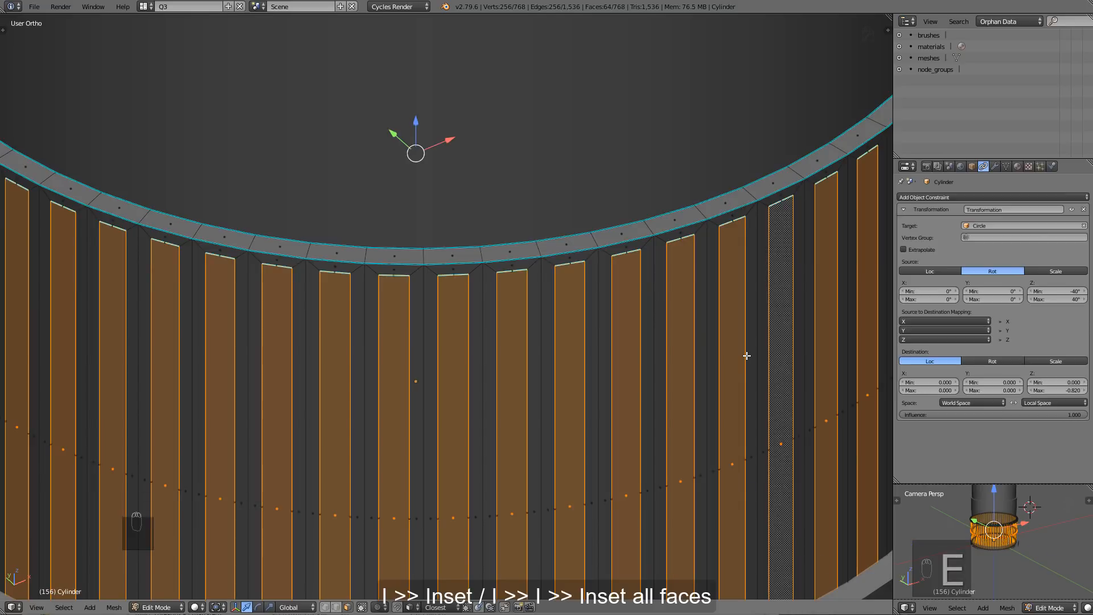
{"action": "key", "text": "alt+s"}
{"action": "left_click", "coordinate": [756, 366]}
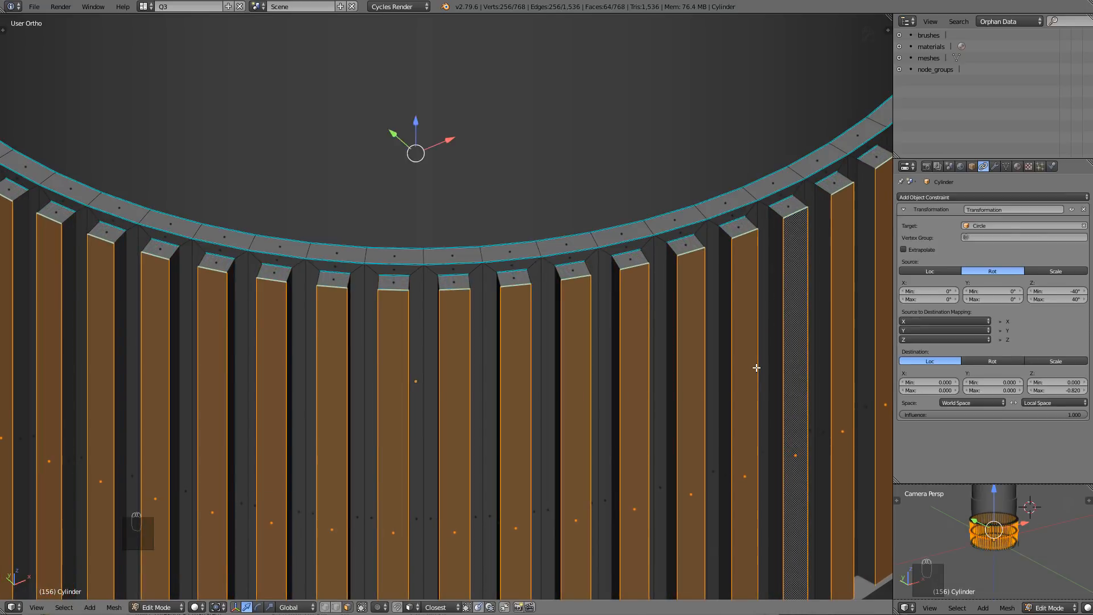
{"action": "scroll", "coordinate": [755, 359], "scroll_direction": "down", "scroll_amount": 2}
{"action": "scroll", "coordinate": [754, 359], "scroll_direction": "down", "scroll_amount": 3}
{"action": "key", "text": "Tab"}
Examine the ribbed lowest tube from the front in wireframe, and play the animation with everything deselected
{"action": "key", "text": "KP_1"}
{"action": "key", "text": "z"}
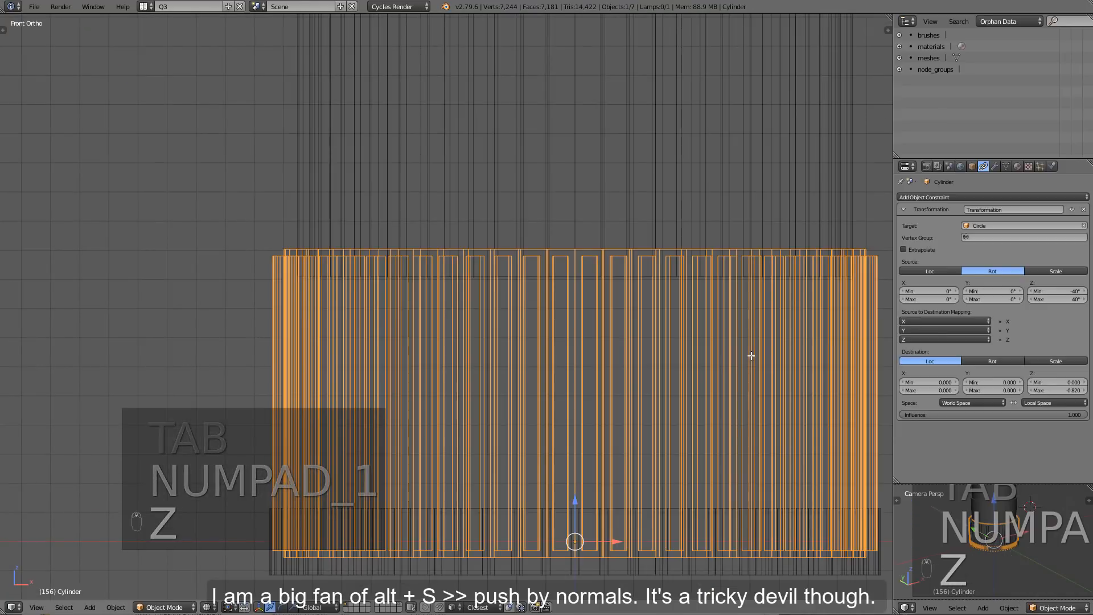
{"action": "key", "text": "z"}
{"action": "middle_click_drag", "start_coordinate": [611, 312], "coordinate": [535, 348]}
{"action": "key", "text": "a"}
{"action": "key", "text": "alt+a"}
{"action": "key", "text": "alt+a"}
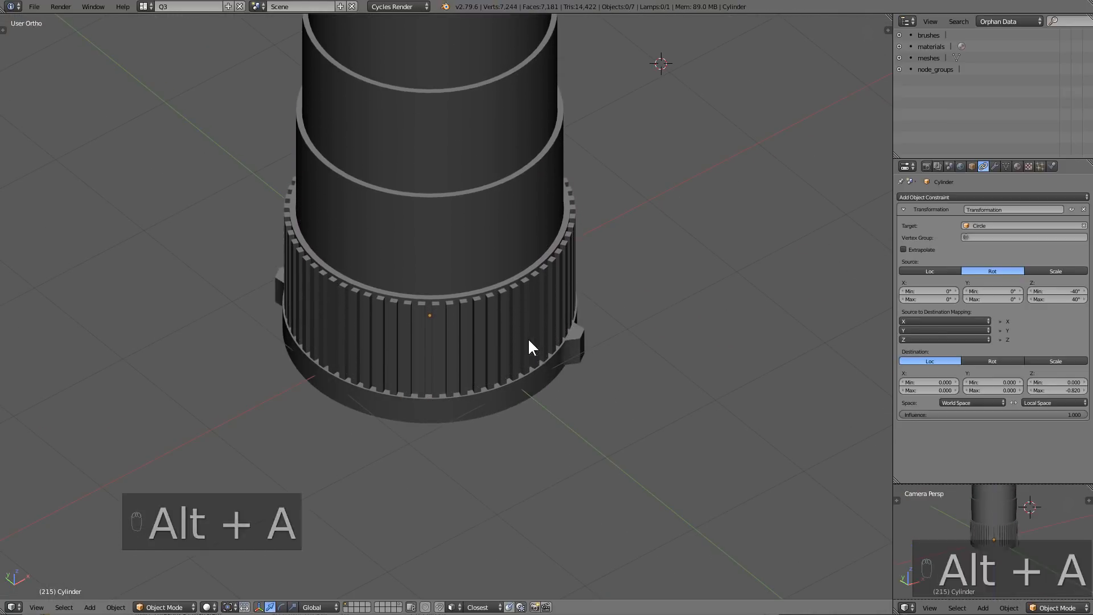
Drive the lowest tube's Z rotation with the expression #frame*0.35 and play the animation briefly
{"action": "right_click", "coordinate": [527, 337]}
{"action": "key", "text": "n"}
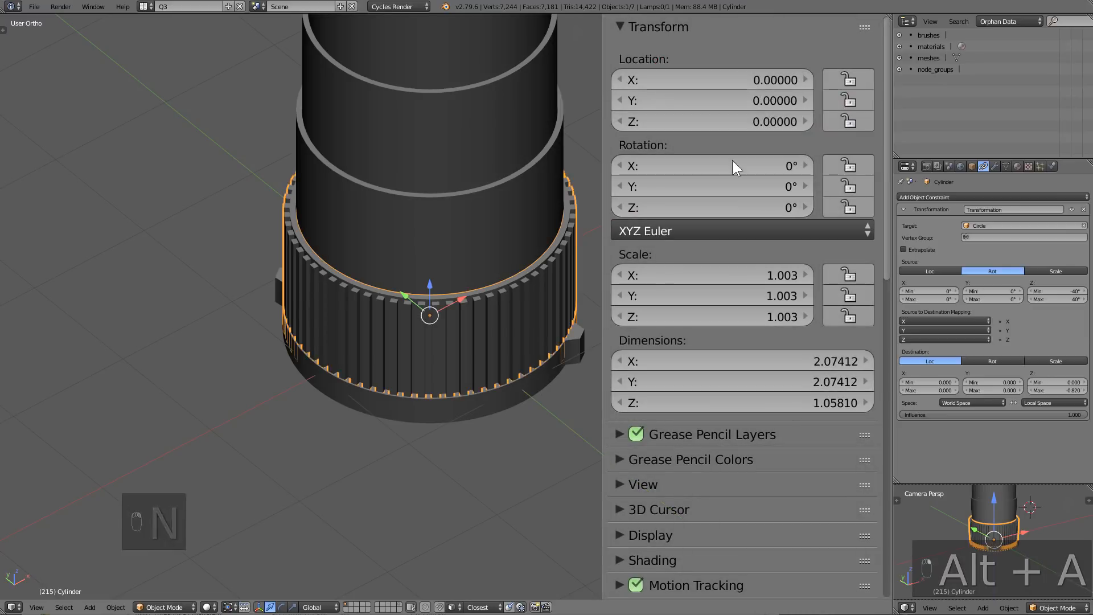
{"action": "key", "text": "Return"}
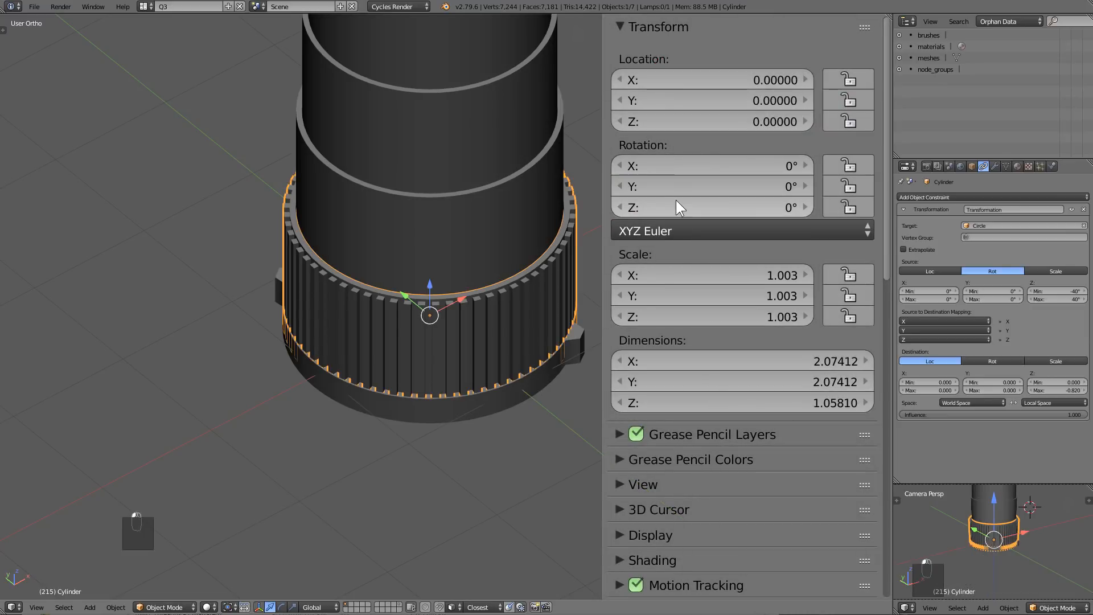
{"action": "left_click", "coordinate": [678, 203]}
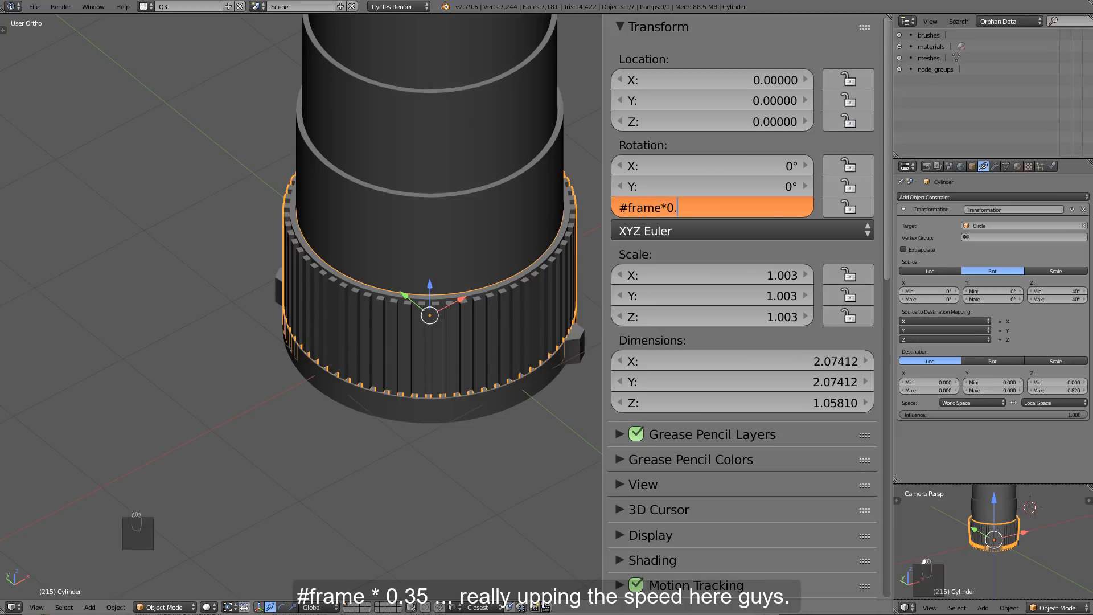
{"action": "type", "text": "*0.35"}
{"action": "key", "text": "Return"}
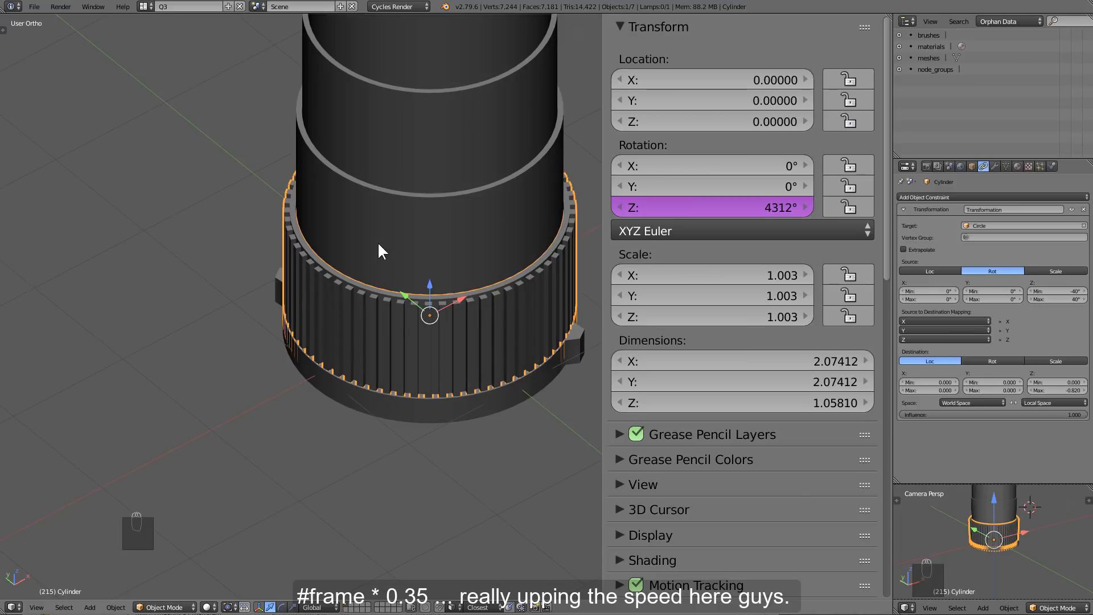
{"action": "key", "text": "n"}
{"action": "key", "text": "alt+a"}
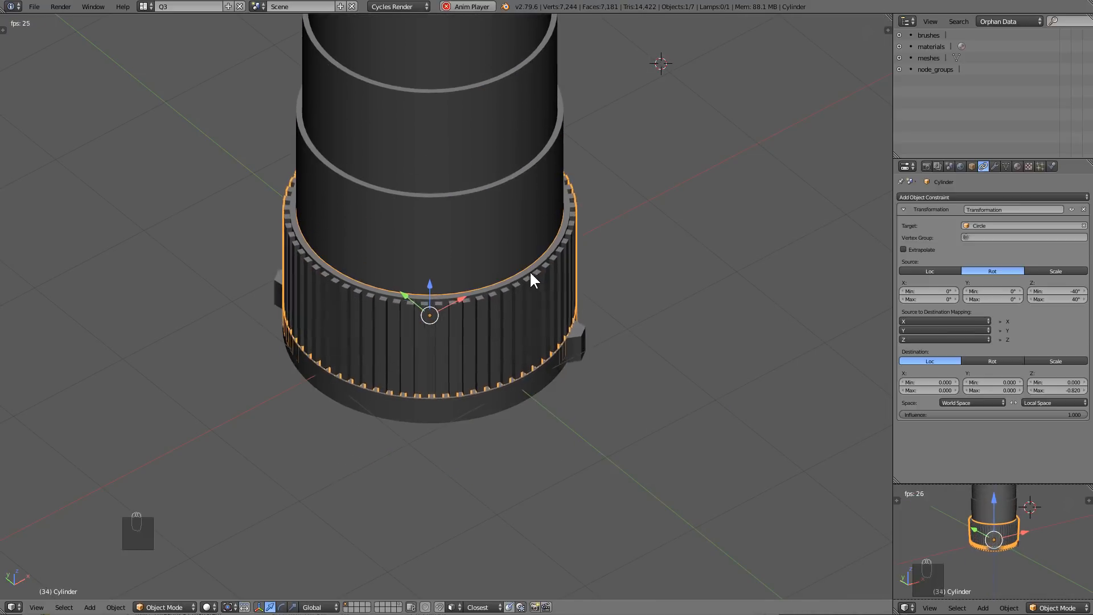
{"action": "key", "text": "alt+a"}
Cut a thin horizontal slot into one side of the second tube near its upper rim with BoxCutter, working from the front view
{"action": "middle_click_drag", "start_coordinate": [509, 241], "coordinate": [547, 318], "text": "shift"}
{"action": "key", "text": "a"}
{"action": "right_click", "coordinate": [554, 278]}
{"action": "middle_click_drag", "start_coordinate": [560, 261], "coordinate": [586, 314], "text": "shift"}
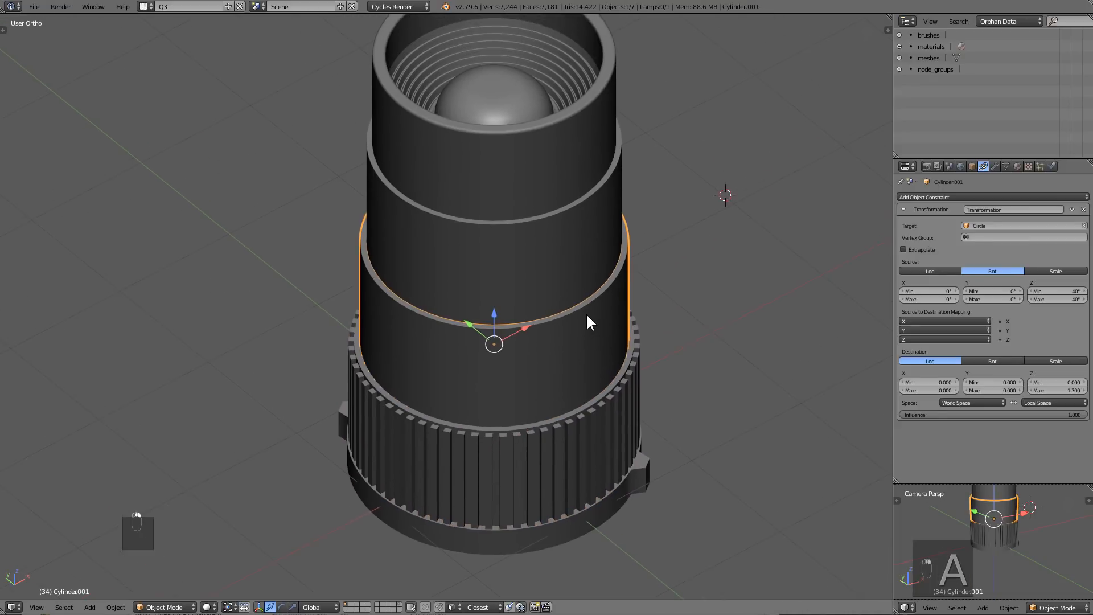
{"action": "scroll", "coordinate": [587, 315], "scroll_direction": "down", "scroll_amount": 2}
{"action": "scroll", "coordinate": [586, 299], "scroll_direction": "up", "scroll_amount": 1}
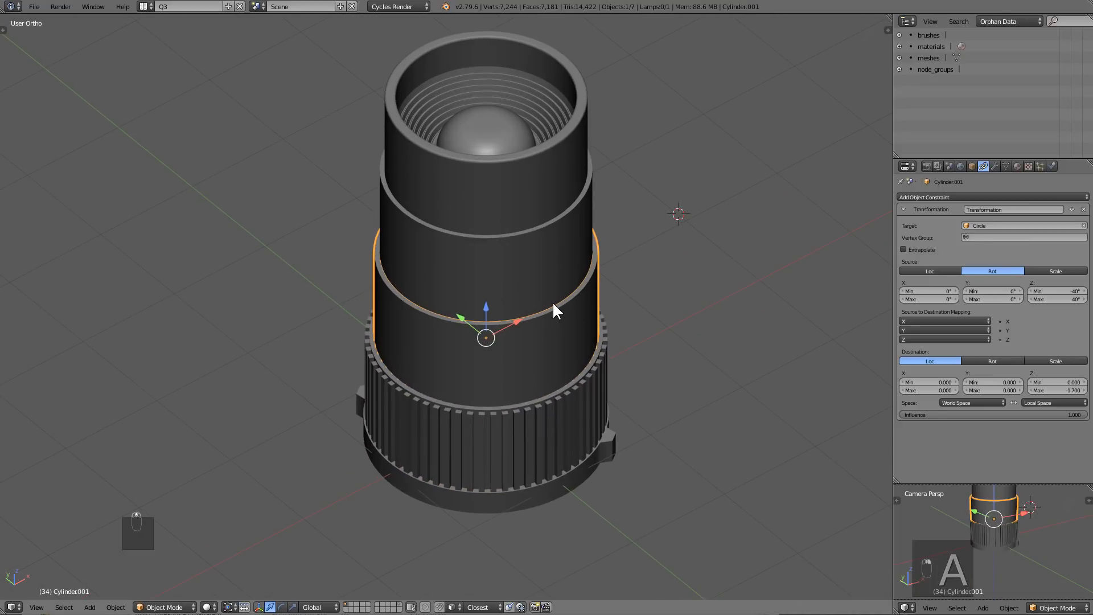
{"action": "key", "text": "KP_1"}
{"action": "key", "text": "z"}
{"action": "scroll", "coordinate": [427, 287], "scroll_direction": "up", "scroll_amount": 6}
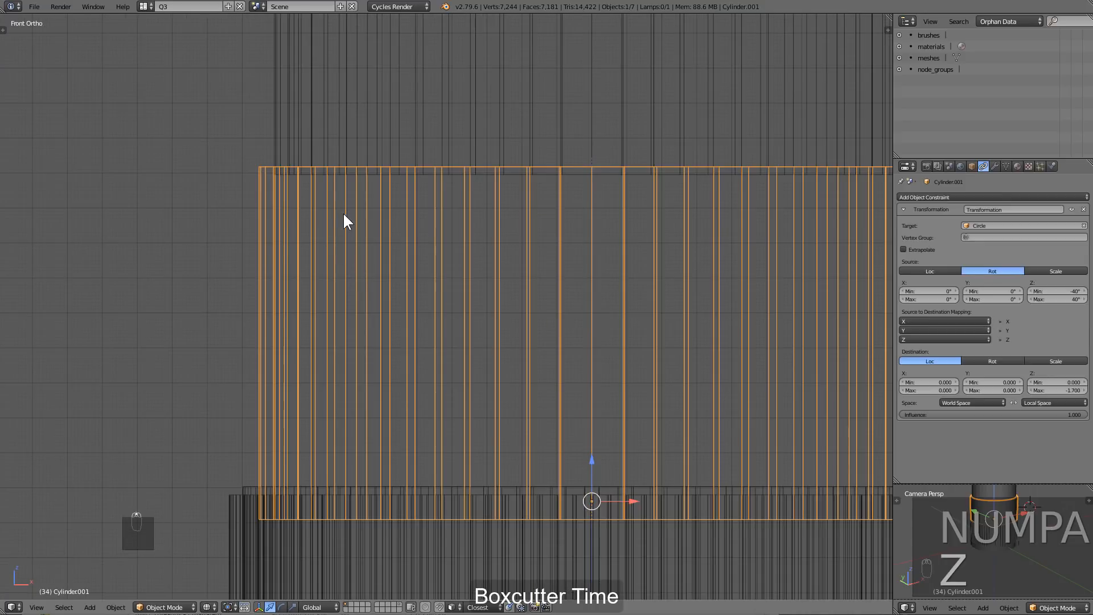
{"action": "key", "text": "ctrl+grave"}
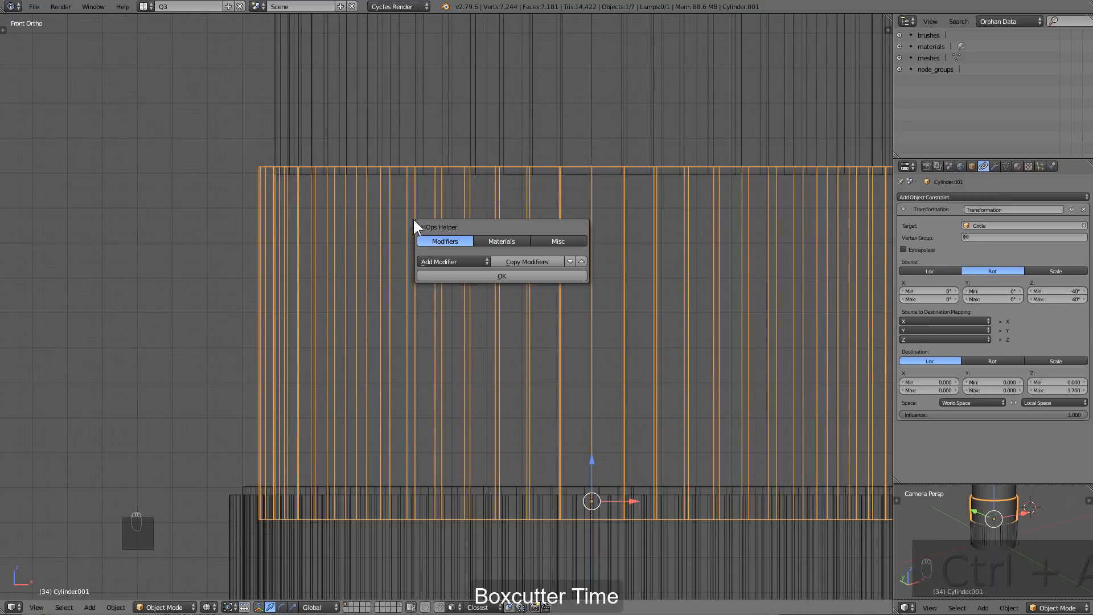
{"action": "key", "text": "alt+w"}
{"action": "left_click_drag", "start_coordinate": [226, 184], "coordinate": [324, 199]}
{"action": "key", "text": "z"}
{"action": "middle_click_drag", "start_coordinate": [346, 208], "coordinate": [453, 269]}
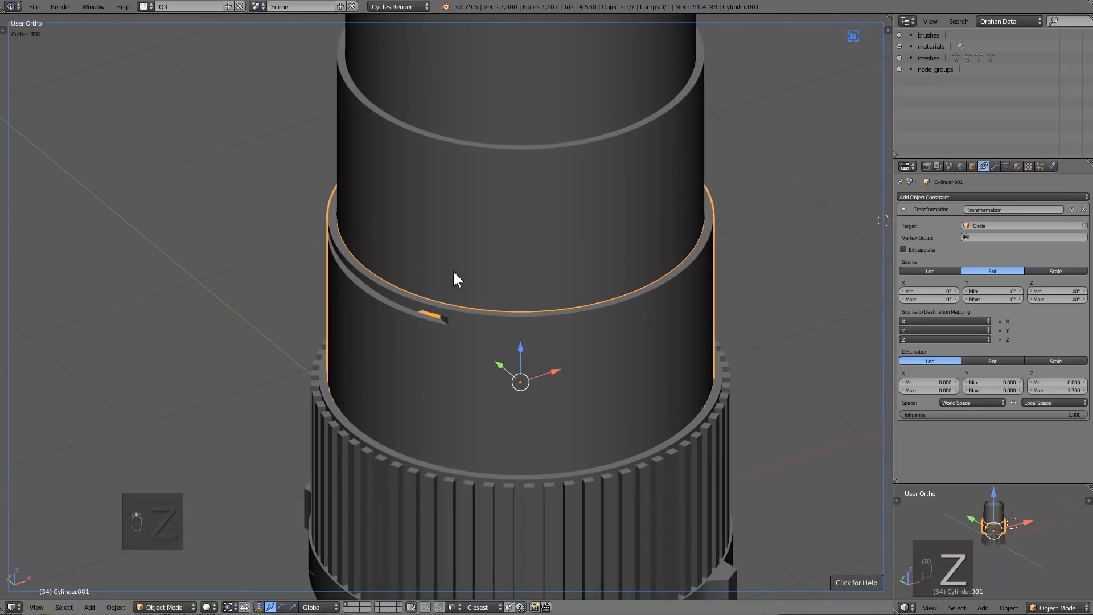
Mirror the slot to the opposite side of the second tube with the HOps interactive mirror
{"action": "key", "text": "alt+x"}
{"action": "left_click", "coordinate": [461, 399]}
{"action": "scroll", "coordinate": [468, 370], "scroll_direction": "down", "scroll_amount": 3}
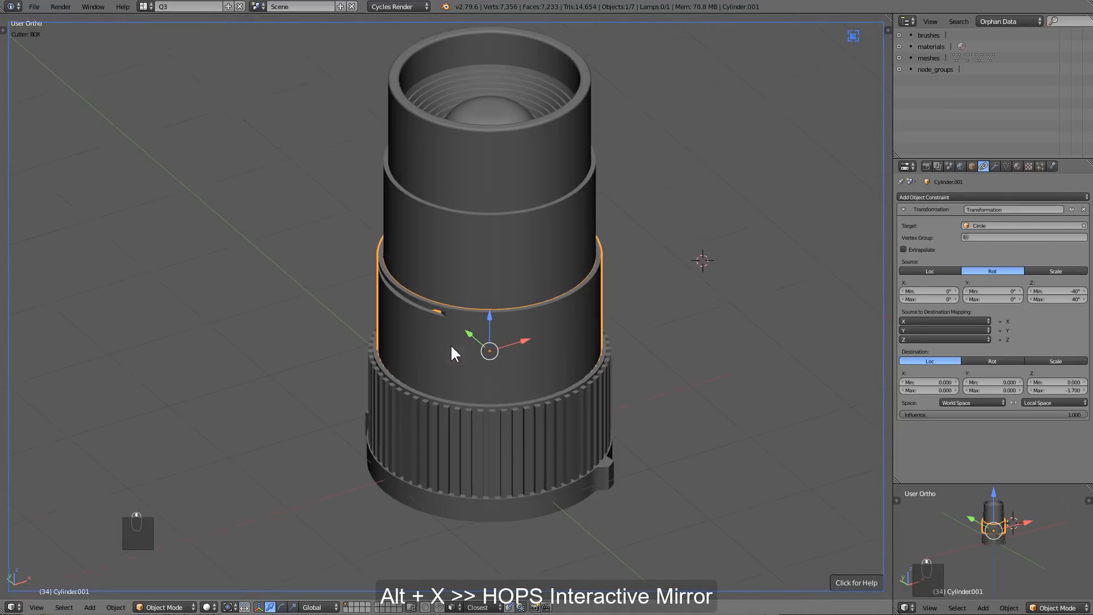
{"action": "middle_click_drag", "start_coordinate": [449, 344], "coordinate": [402, 328]}
{"action": "key", "text": "KP_1"}
{"action": "scroll", "coordinate": [393, 334], "scroll_direction": "up", "scroll_amount": 3}
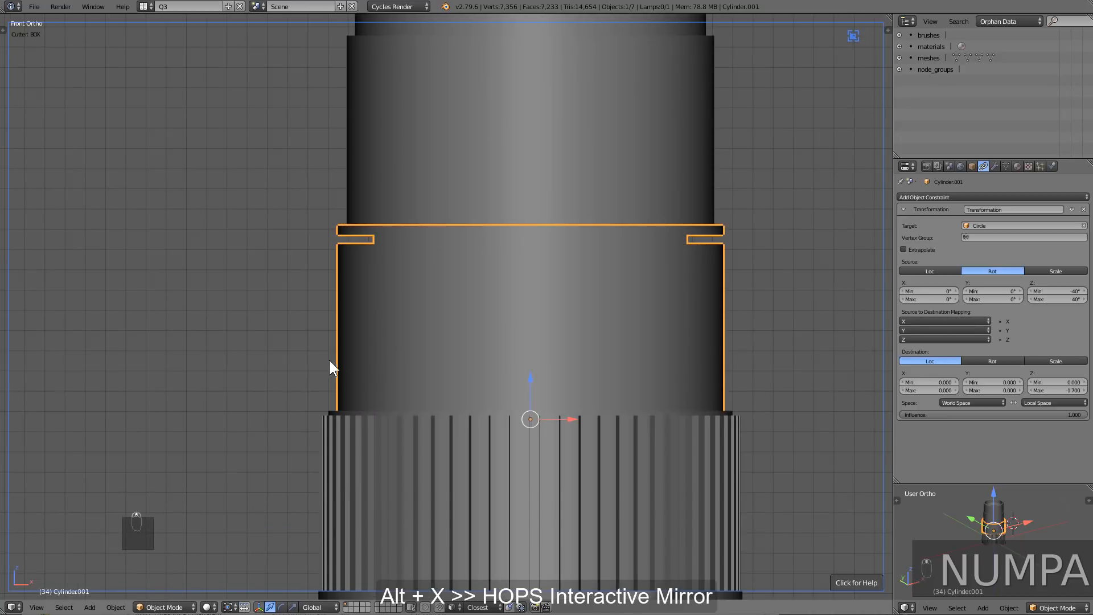
Cut a rectangular window through the second tube's side below the slot, and mirror it to the opposite side
{"action": "left_click_drag", "start_coordinate": [327, 287], "coordinate": [349, 378]}
{"action": "middle_click_drag", "start_coordinate": [348, 378], "coordinate": [424, 340]}
{"action": "scroll", "coordinate": [424, 340], "scroll_direction": "down", "scroll_amount": 2}
{"action": "middle_click_drag", "start_coordinate": [512, 311], "coordinate": [495, 353]}
{"action": "key", "text": "alt+x"}
{"action": "left_click", "coordinate": [438, 379]}
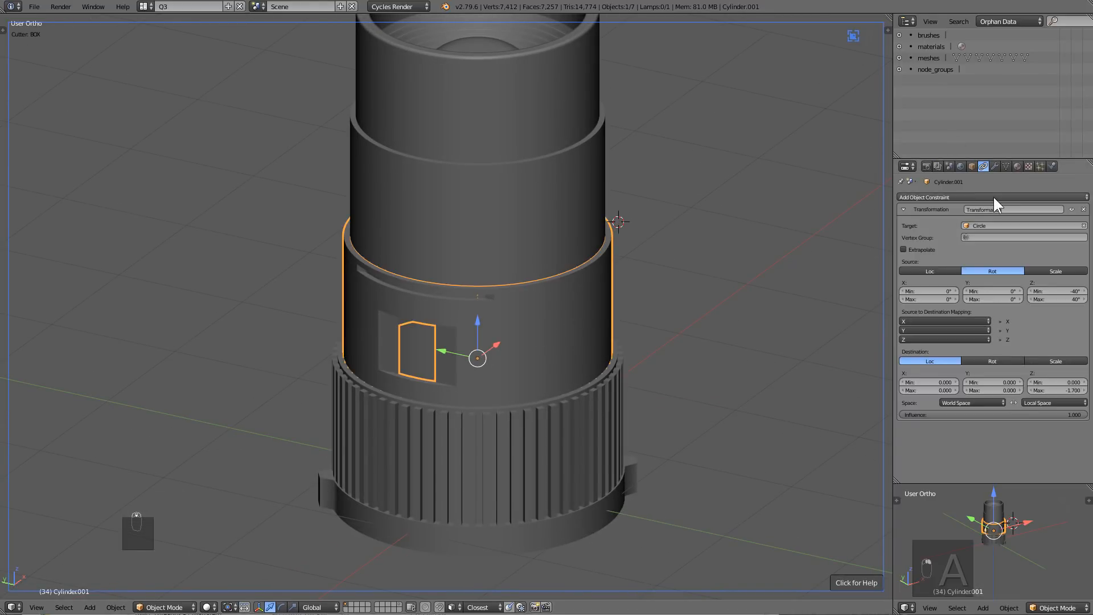
Snap the 3D cursor to the second tube's origin and add a mesh cylinder there
{"action": "middle_click_drag", "start_coordinate": [715, 271], "coordinate": [706, 272]}
{"action": "key", "text": "shift+s"}
{"action": "left_click", "coordinate": [779, 274]}
{"action": "key", "text": "shift+a"}
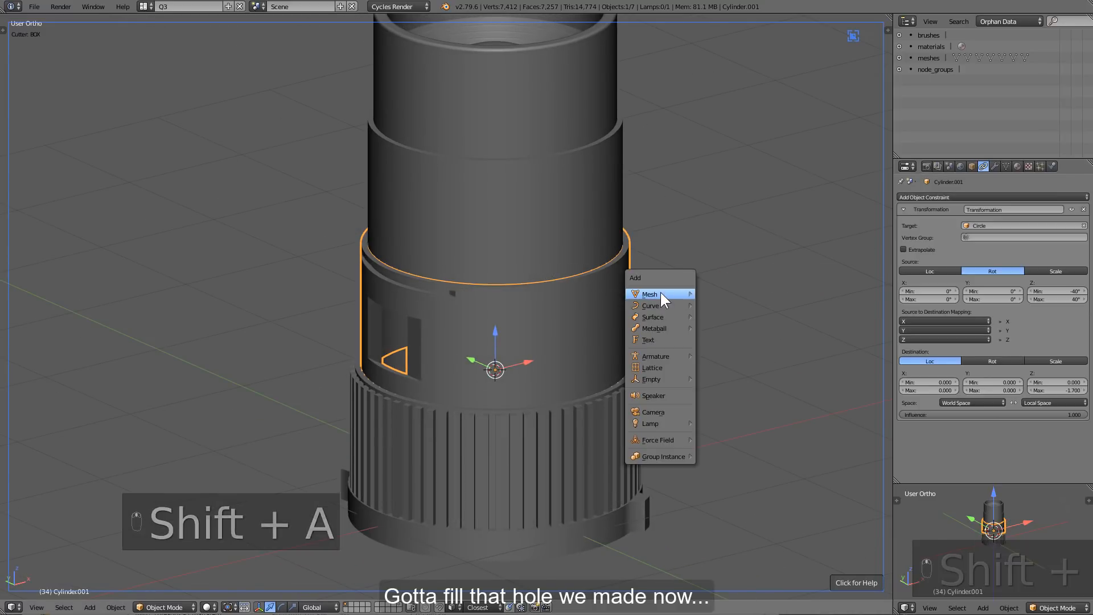
{"action": "mouse_move", "coordinate": [678, 293]}
{"action": "left_click", "coordinate": [715, 349]}
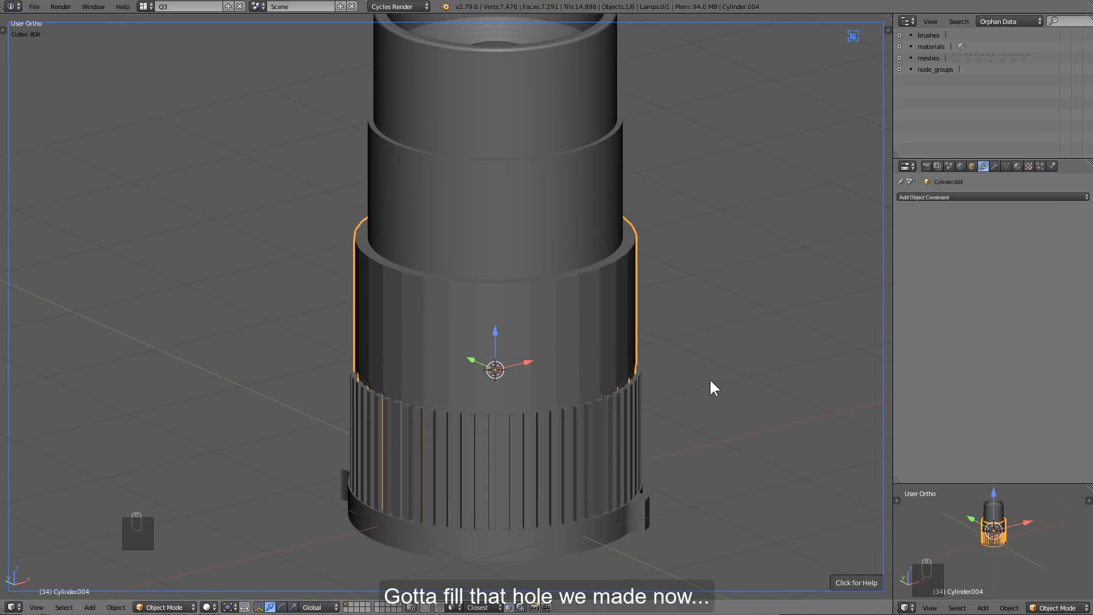
Scale the new cylinder down to fit inside the second tube and apply SSharpen to it
{"action": "key", "text": "s"}
{"action": "key", "text": "z"}
{"action": "key", "text": "q"}
{"action": "left_click", "coordinate": [620, 341]}
Shorten the inner cylinder along Z and raise it so it fills the openings cut in the second tube
{"action": "key", "text": "s"}
{"action": "middle_click", "coordinate": [632, 367]}
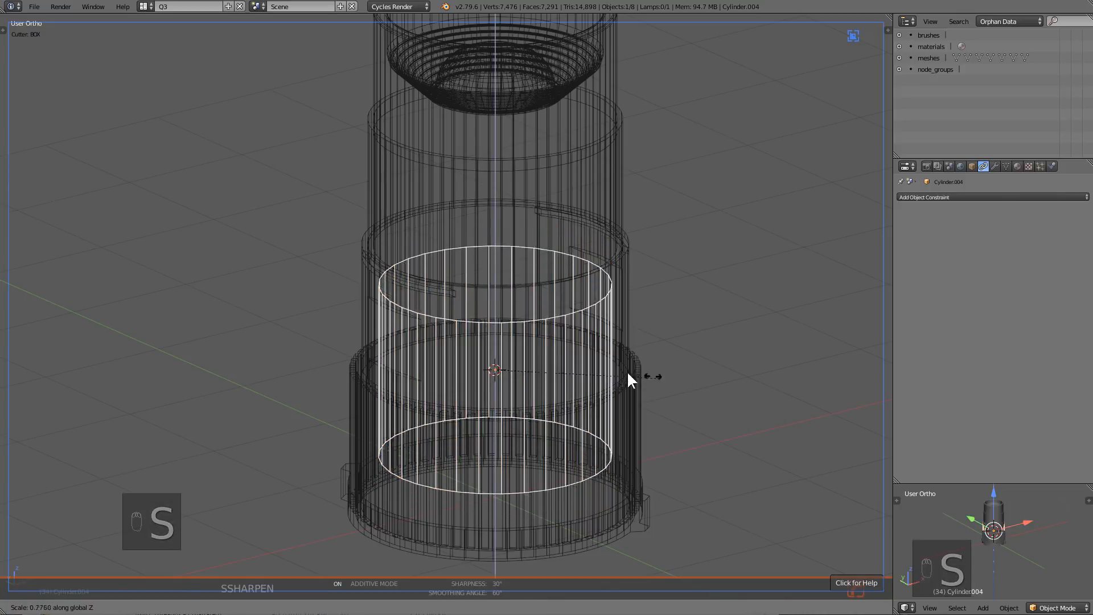
{"action": "left_click", "coordinate": [609, 372]}
{"action": "key", "text": "g"}
{"action": "middle_click", "coordinate": [609, 353]}
{"action": "left_click", "coordinate": [610, 313]}
{"action": "key", "text": "s"}
{"action": "middle_click", "coordinate": [626, 313]}
{"action": "left_click", "coordinate": [634, 313]}
{"action": "key", "text": "z"}
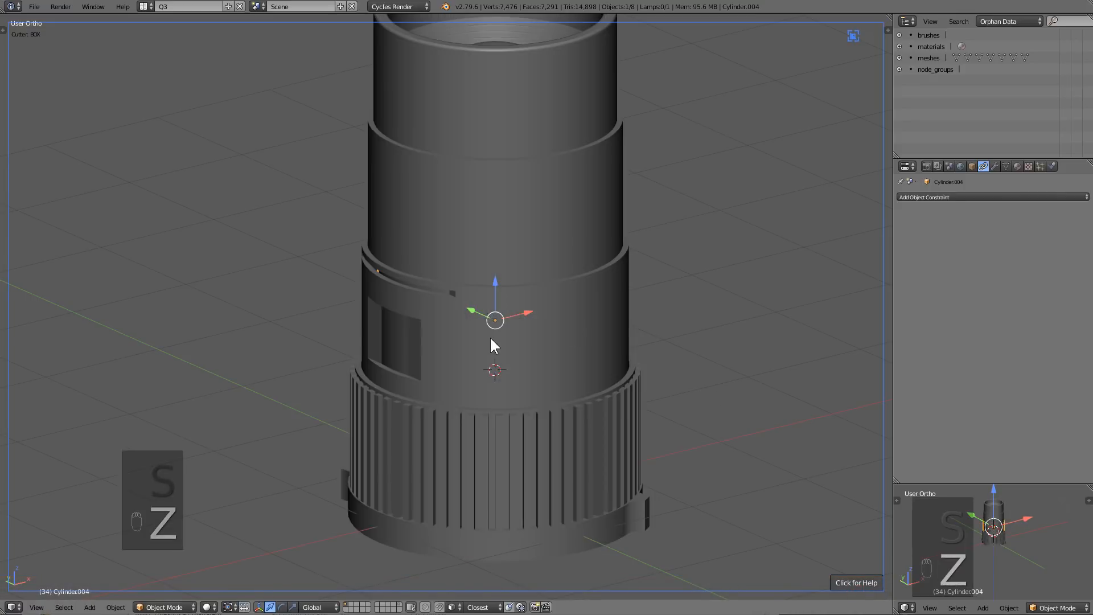
Add ten evenly spaced horizontal edge loops around the inner cylinder, left unslid
{"action": "middle_click_drag", "start_coordinate": [398, 339], "coordinate": [466, 325]}
{"action": "key", "text": "Tab"}
{"action": "key", "text": "ctrl+r"}
{"action": "scroll", "coordinate": [500, 335], "scroll_direction": "up", "scroll_amount": 9}
{"action": "left_click", "coordinate": [500, 335]}
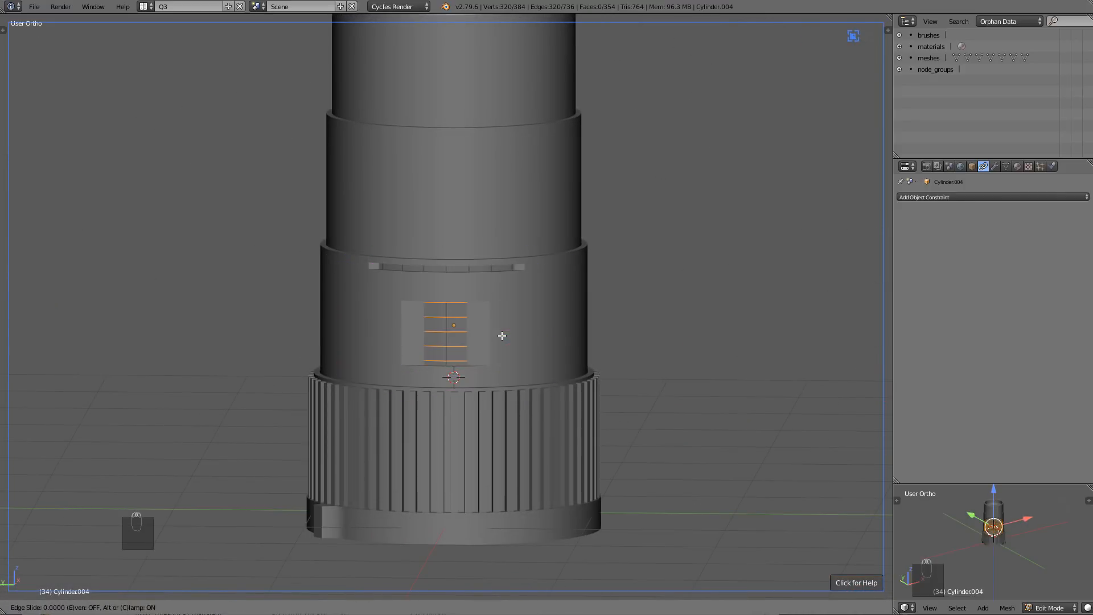
{"action": "right_click", "coordinate": [500, 336]}
Bevel the inner cylinder's ten new edge loops into bands with two segments
{"action": "key", "text": "z"}
{"action": "scroll", "coordinate": [542, 321], "scroll_direction": "up", "scroll_amount": 3}
{"action": "middle_click_drag", "start_coordinate": [542, 321], "coordinate": [615, 330]}
{"action": "key", "text": "ctrl+b"}
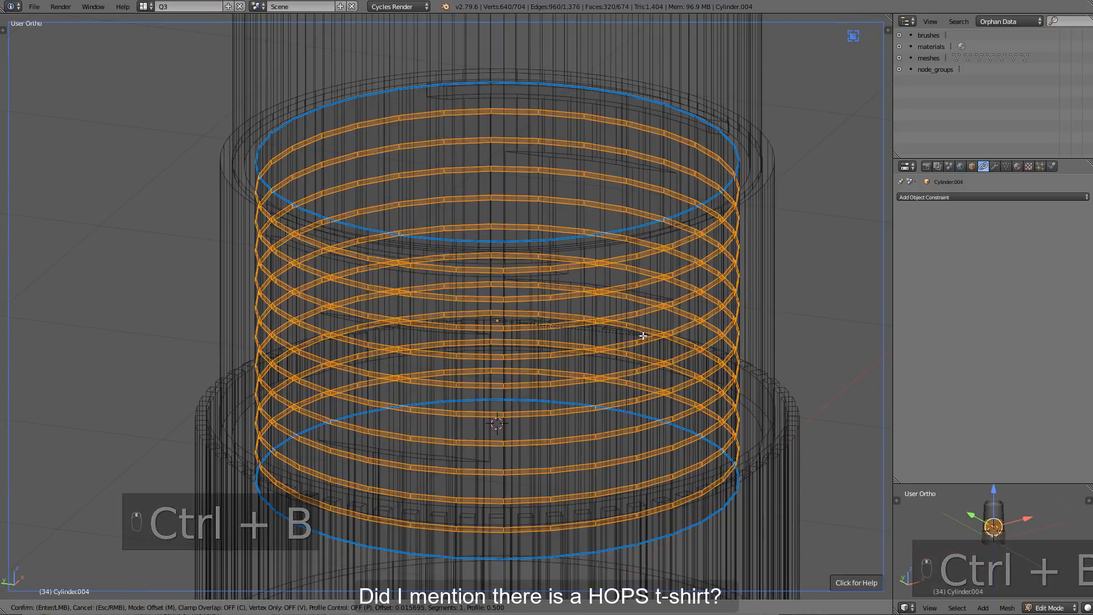
{"action": "left_click", "coordinate": [657, 338]}
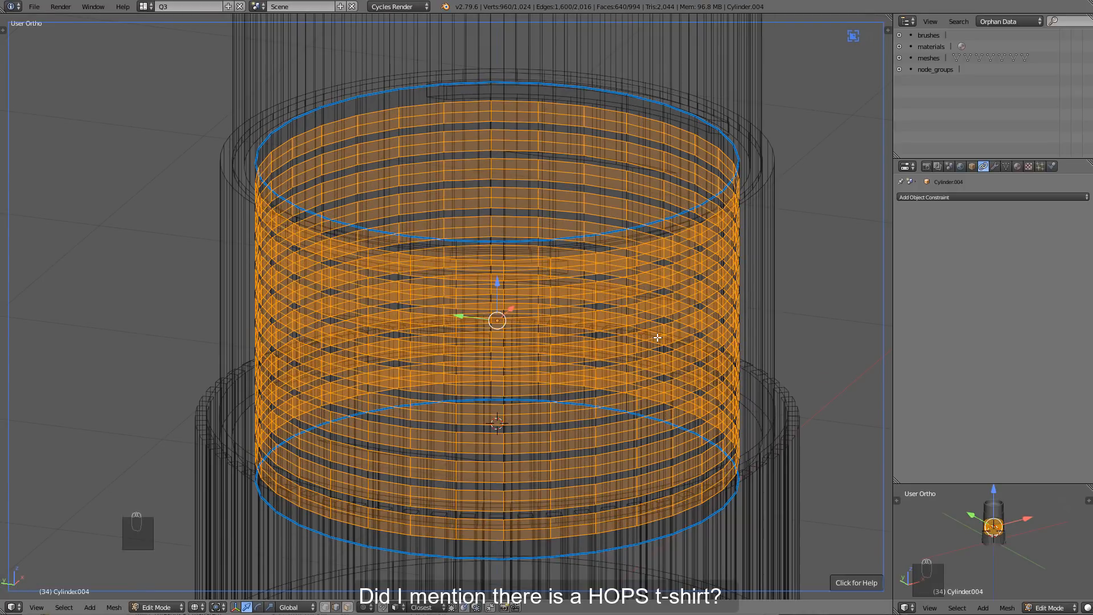
Shrink the selection to each band's middle loop, and offset these loops along their normals to form horizontal ribs
{"action": "key", "text": "ctrl+KP_Subtract"}
{"action": "key", "text": "z"}
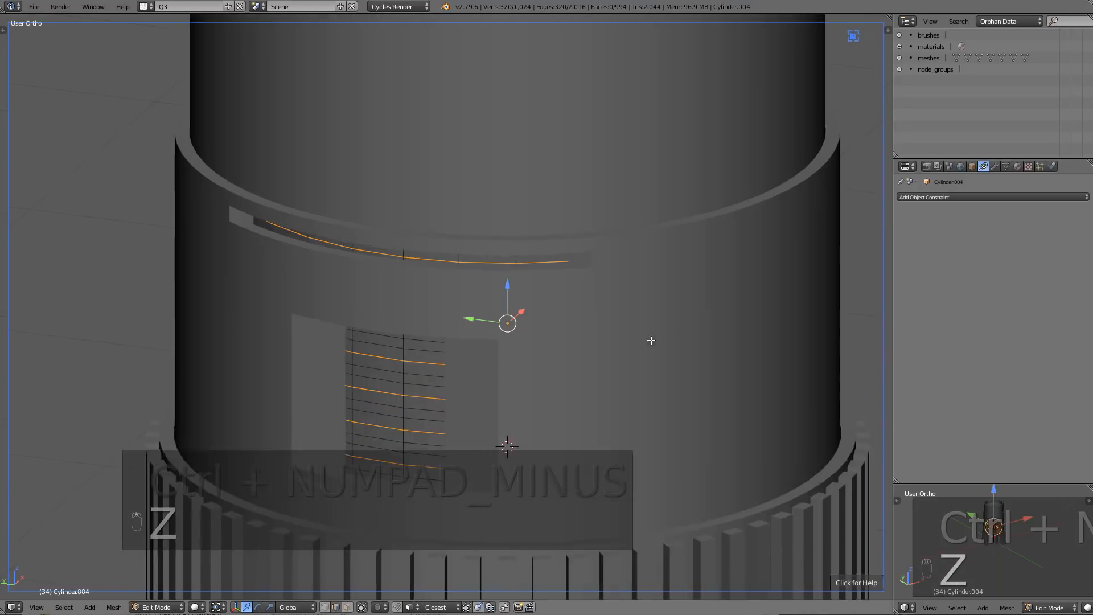
{"action": "scroll", "coordinate": [652, 339], "scroll_direction": "up", "scroll_amount": 2}
{"action": "key", "text": "alt+s"}
{"action": "left_click", "coordinate": [668, 337]}
{"action": "key", "text": "Tab"}
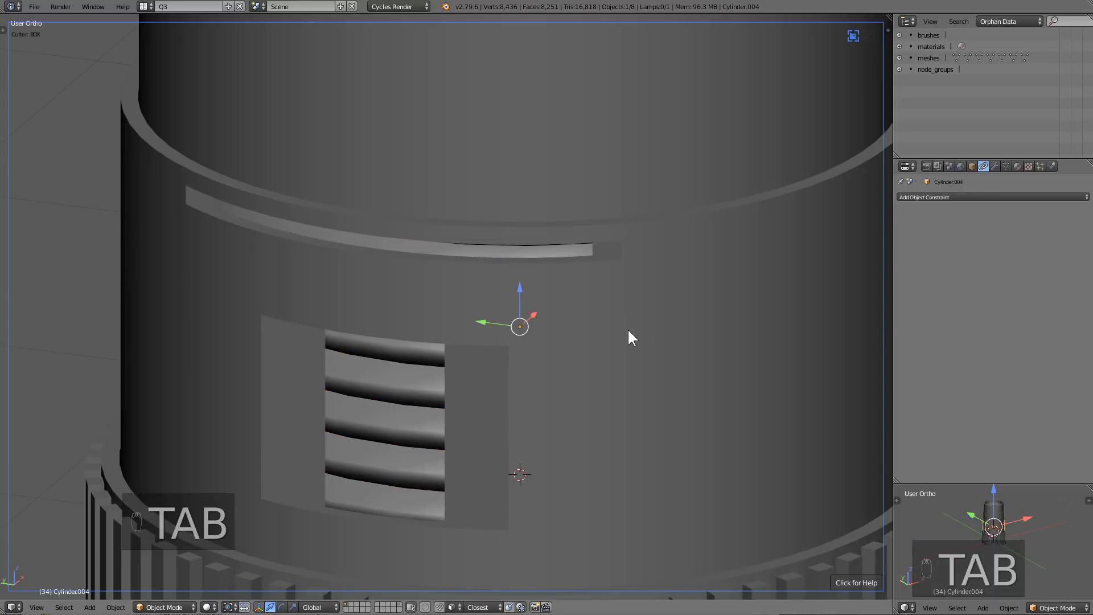
Parent the ribbed inner cylinder to the second tube with Object (Keep Transform)
{"action": "mouse_move", "coordinate": [627, 328]}
{"action": "middle_mouse_down"}
{"action": "mouse_move", "coordinate": [624, 299]}
{"action": "mouse_move", "coordinate": [593, 330]}
{"action": "mouse_move", "coordinate": [556, 337]}
{"action": "mouse_move", "coordinate": [617, 332]}
{"action": "middle_mouse_up"}
{"action": "scroll", "coordinate": [637, 293], "scroll_direction": "down", "scroll_amount": 3}
{"action": "key", "text": "z"}
{"action": "key", "text": "z"}
{"action": "key", "text": "z"}
{"action": "key", "text": "z"}
{"action": "key", "text": "z"}
{"action": "key", "text": "z"}
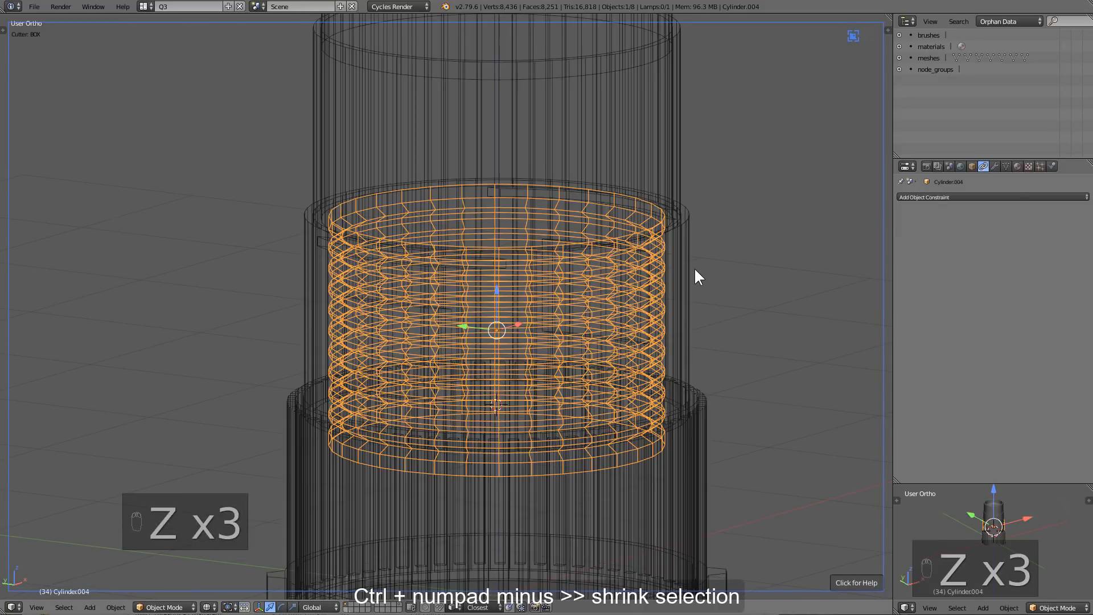
{"action": "right_click", "coordinate": [689, 256], "text": "shift"}
{"action": "key", "text": "ctrl+p"}
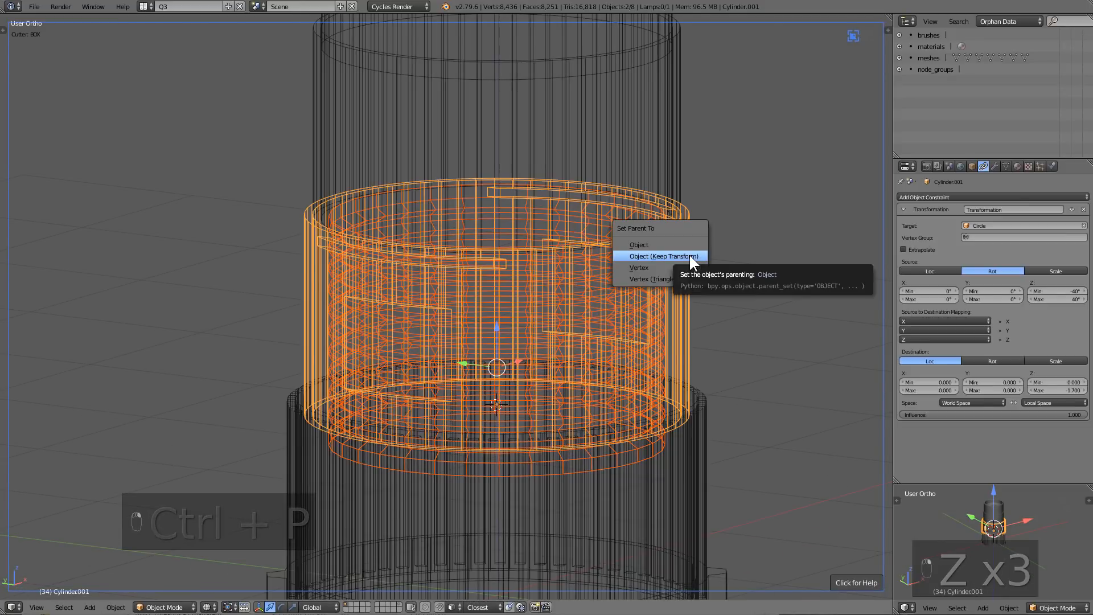
{"action": "left_click", "coordinate": [689, 254]}
Play the animation with everything deselected to examine how the parented cylinder moves with the collapsing stack
{"action": "key", "text": "z"}
{"action": "key", "text": "a"}
{"action": "key", "text": "alt+a"}
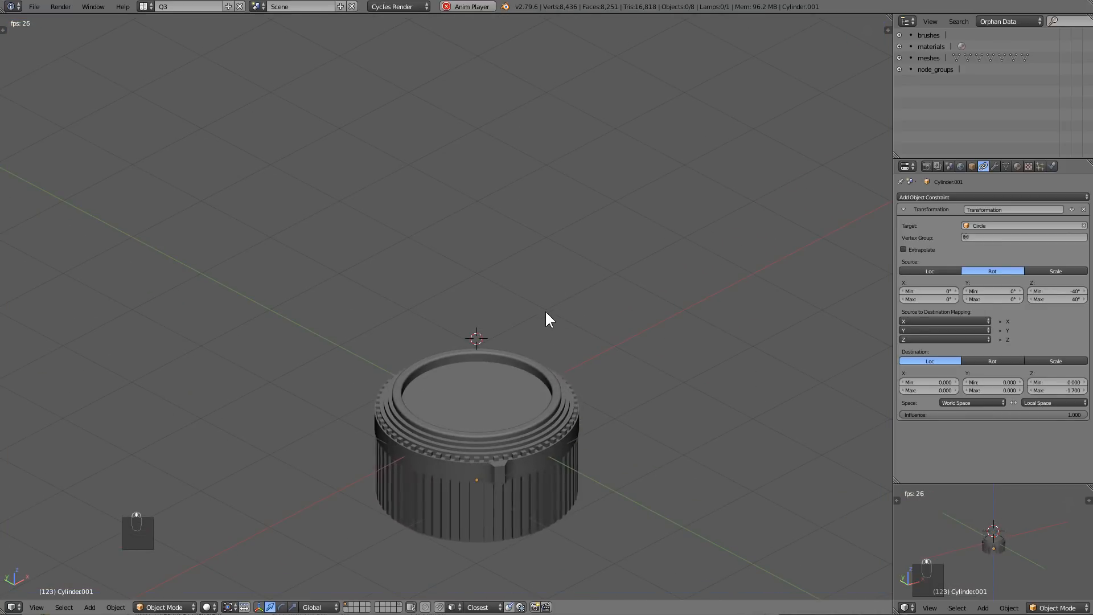
{"action": "key", "text": "alt+a"}
{"action": "middle_click_drag", "start_coordinate": [592, 241], "coordinate": [573, 258]}
{"action": "scroll", "coordinate": [573, 258], "scroll_direction": "up", "scroll_amount": 2}
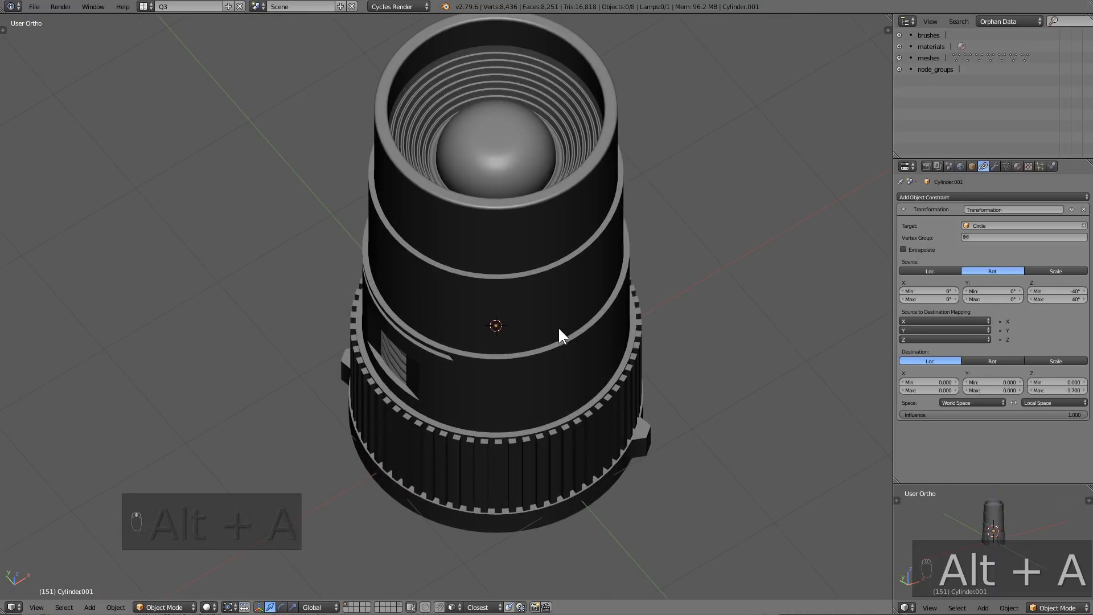
Inspect the tubes in wireframe and during playback to find which part covers the opening of the collapsed stack
{"action": "right_click", "coordinate": [560, 332]}
{"action": "key", "text": "z"}
{"action": "right_click", "coordinate": [568, 349]}
{"action": "right_click", "coordinate": [613, 408]}
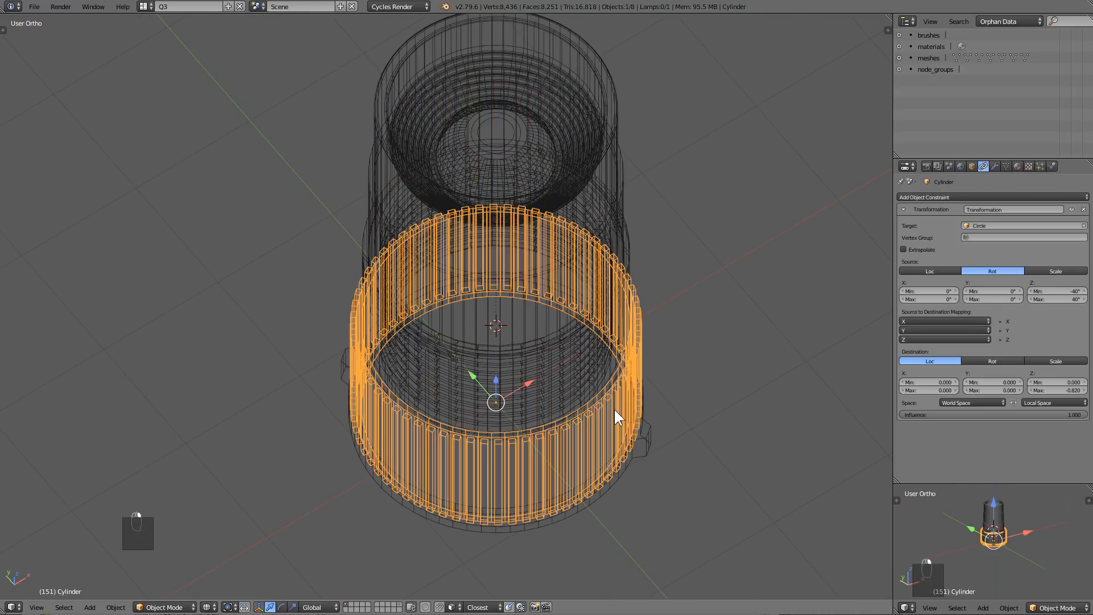
{"action": "key", "text": "z"}
{"action": "middle_click_drag", "start_coordinate": [615, 383], "coordinate": [607, 354]}
{"action": "key", "text": "z"}
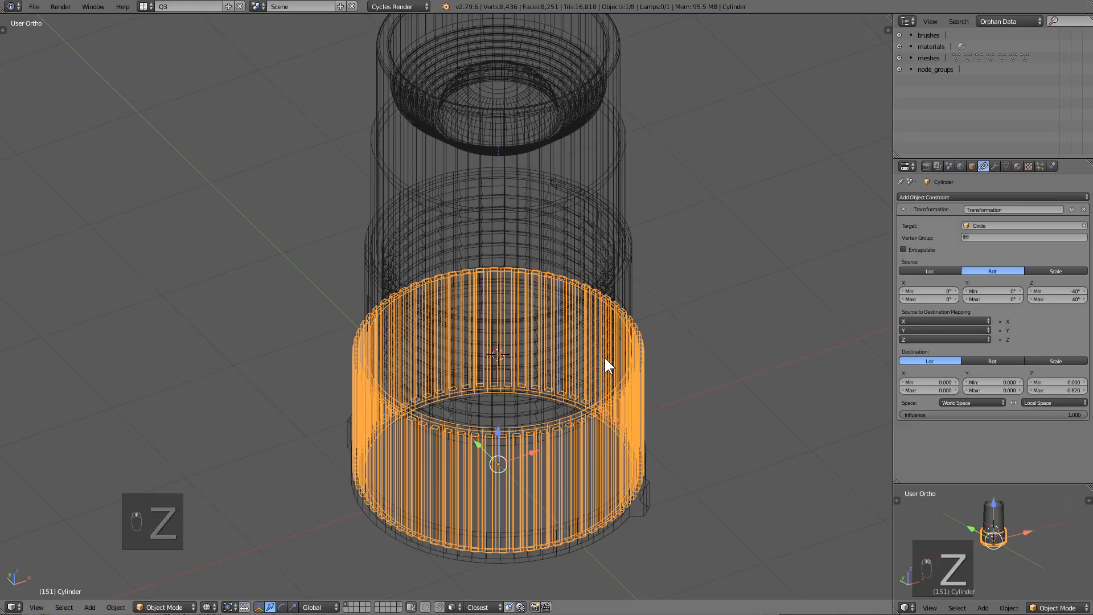
{"action": "key", "text": "z"}
{"action": "key", "text": "KP_Divide"}
{"action": "key", "text": "alt+a"}
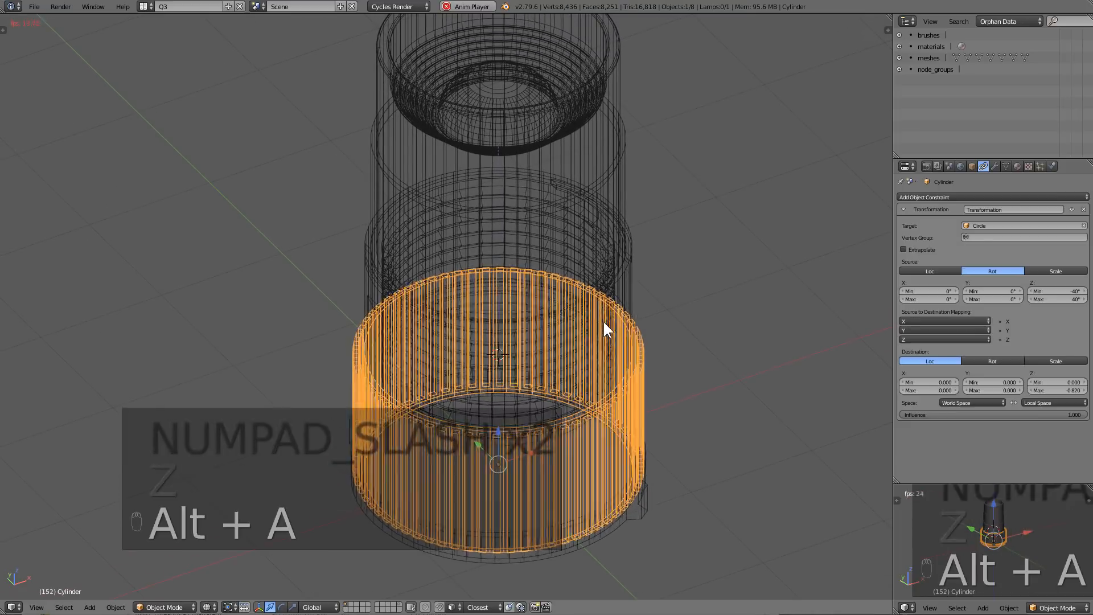
{"action": "key", "text": "z"}
Select the ribbed inner cylinder and isolate it in local view with solid shading
{"action": "right_click", "coordinate": [541, 359]}
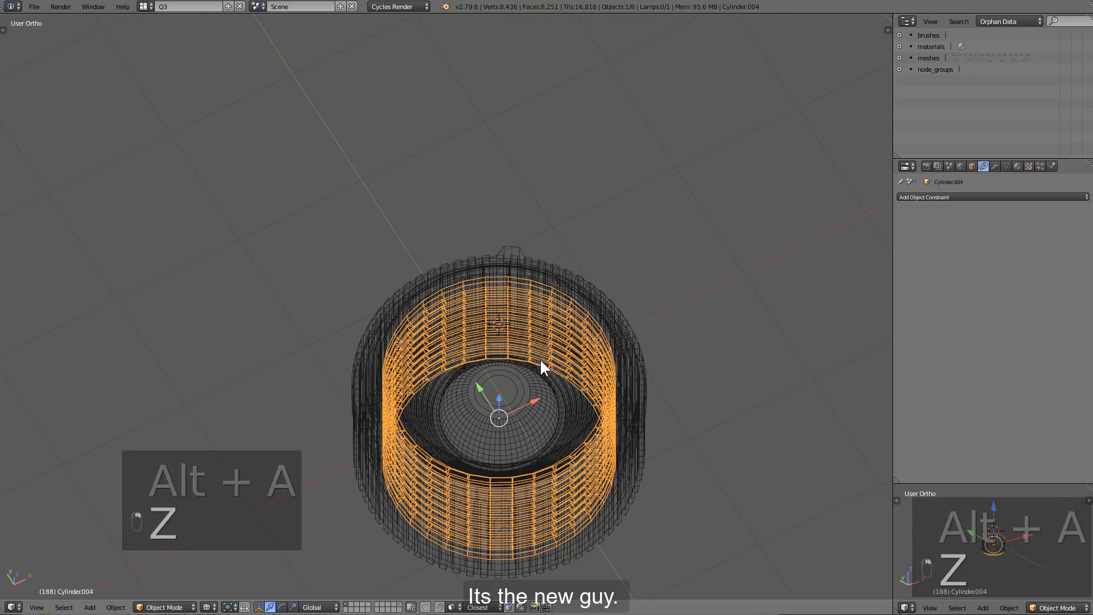
{"action": "key", "text": "z"}
{"action": "key", "text": "KP_Divide"}
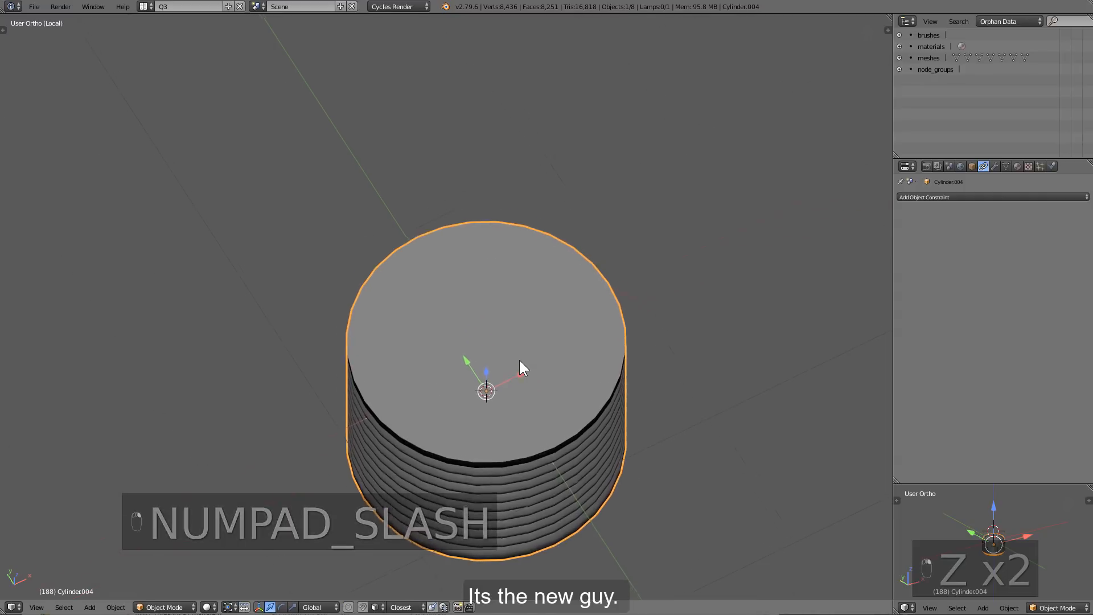
Select the top and bottom cap faces of the ribbed cylinder and inset them to leave a narrow rim
{"action": "key", "text": "Tab"}
{"action": "key", "text": "ctrl+Tab"}
{"action": "left_click", "coordinate": [482, 308]}
{"action": "middle_click_drag", "start_coordinate": [514, 314], "coordinate": [518, 174]}
{"action": "right_click", "coordinate": [483, 383], "text": "shift"}
{"action": "middle_click_drag", "start_coordinate": [581, 217], "coordinate": [592, 326]}
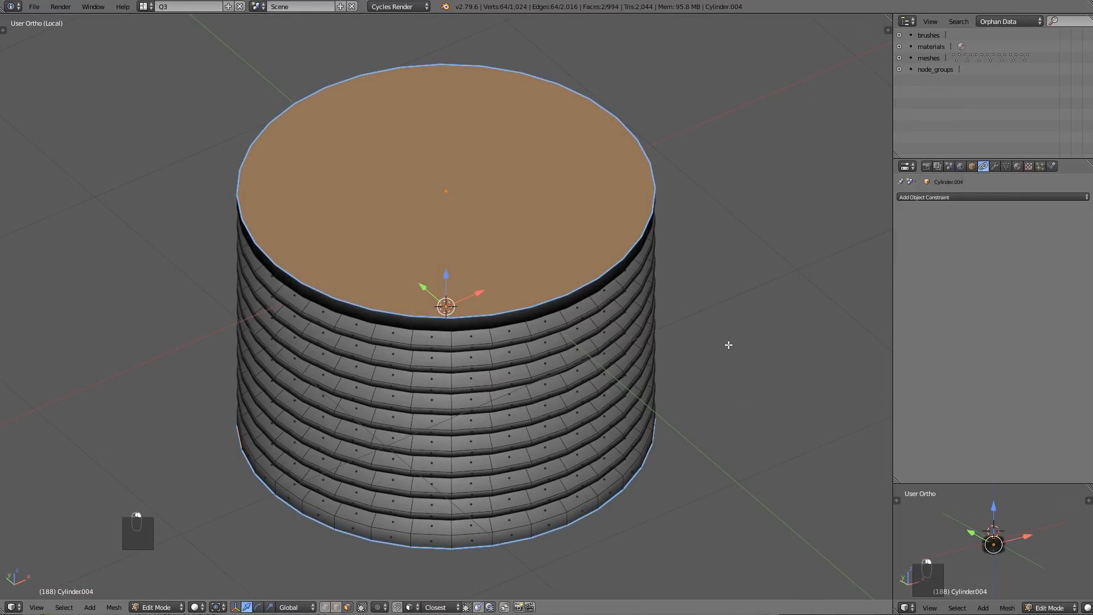
{"action": "key", "text": "i"}
{"action": "left_click", "coordinate": [718, 335]}
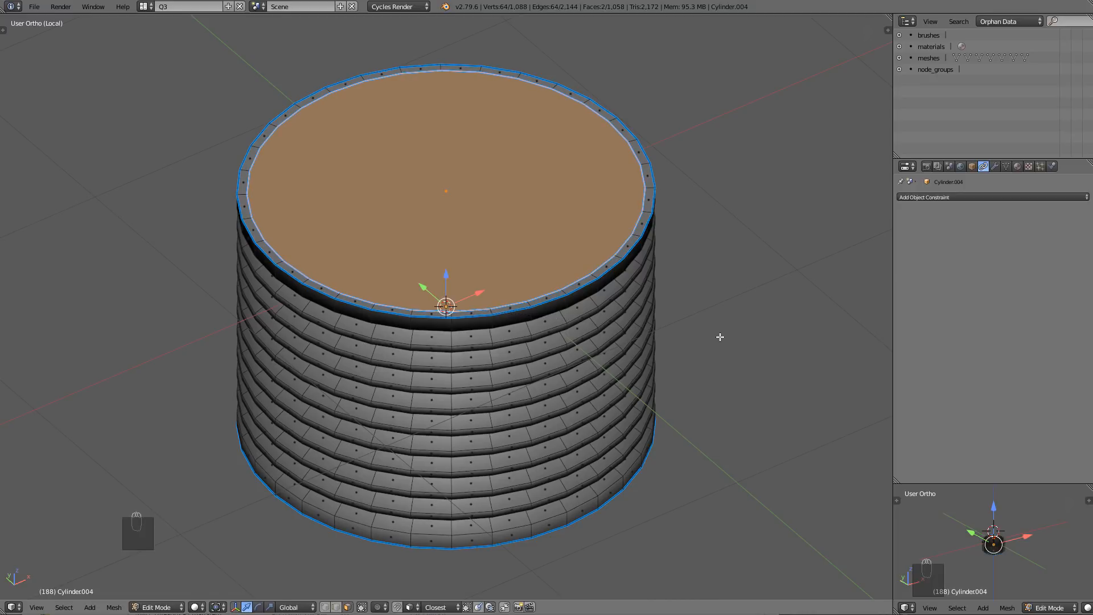
Bridge the two inset cap faces to open the ribbed cylinder through, and leave local view
{"action": "key", "text": "w"}
{"action": "left_click", "coordinate": [701, 498]}
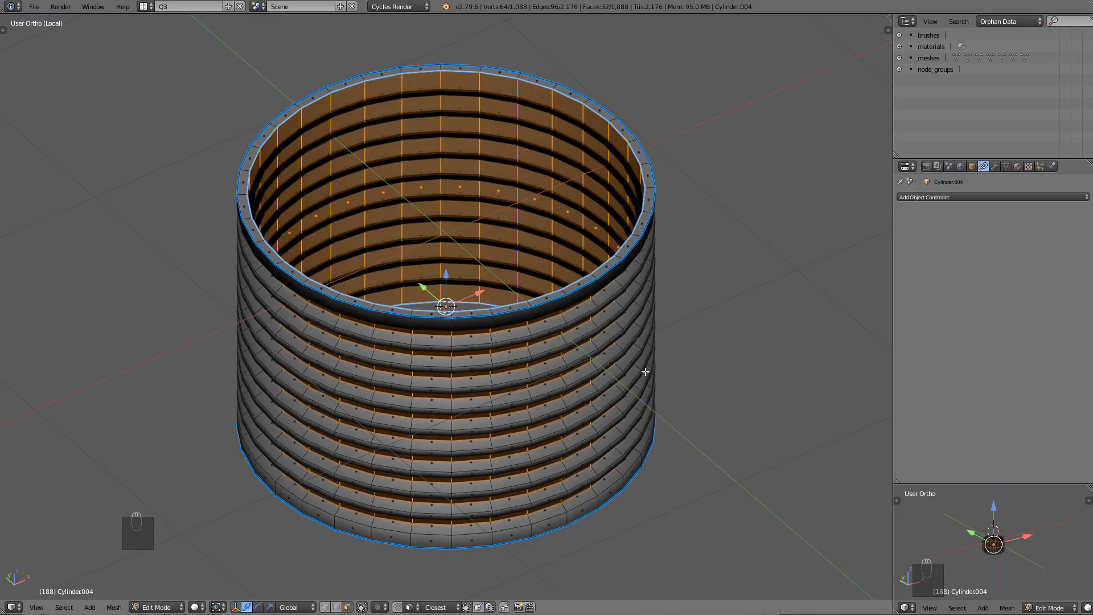
{"action": "key", "text": "Tab"}
{"action": "key", "text": "KP_Divide"}
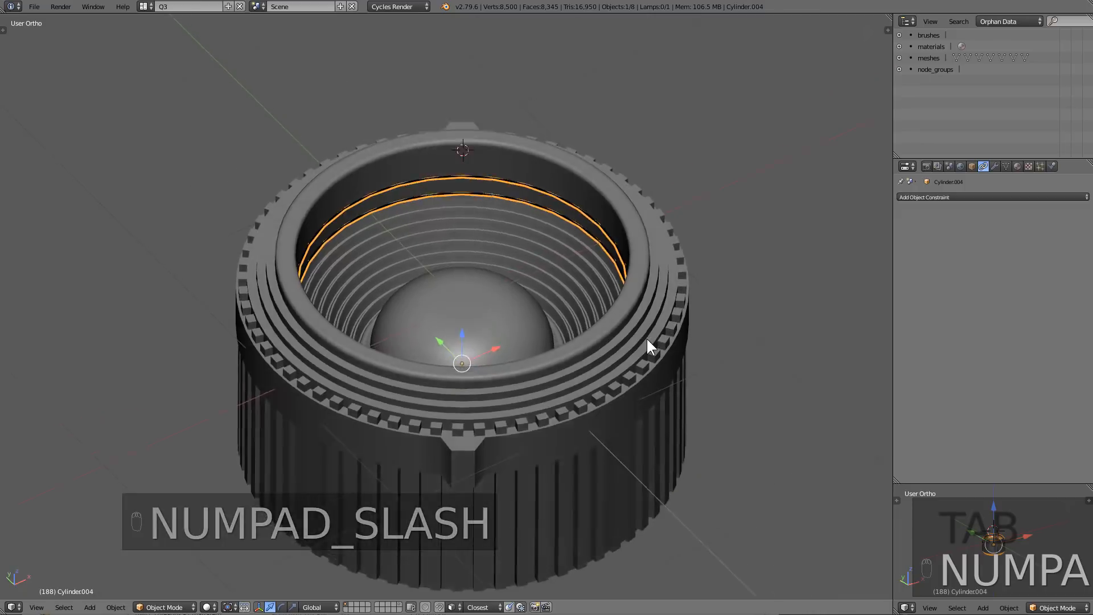
Adjust the diameter of the ribbed inner cylinder slightly by scaling it in X and Y only
{"action": "key", "text": "a"}
{"action": "key", "text": "a"}
{"action": "middle_click_drag", "start_coordinate": [650, 339], "coordinate": [549, 394]}
{"action": "right_click", "coordinate": [552, 399]}
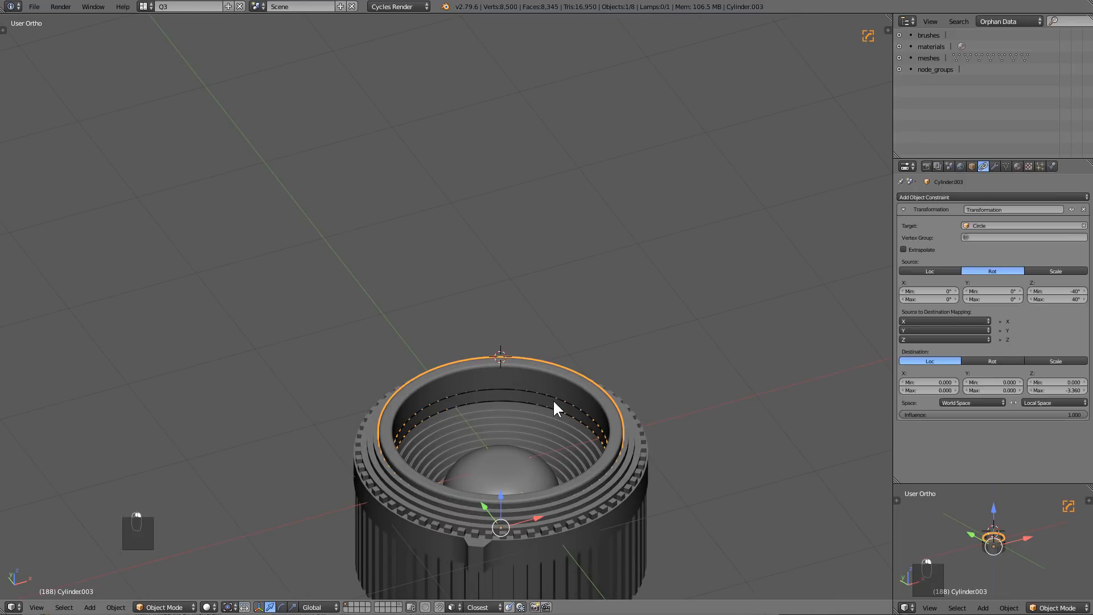
{"action": "key", "text": "z"}
{"action": "right_click", "coordinate": [557, 401]}
{"action": "key", "text": "z"}
{"action": "key", "text": "s"}
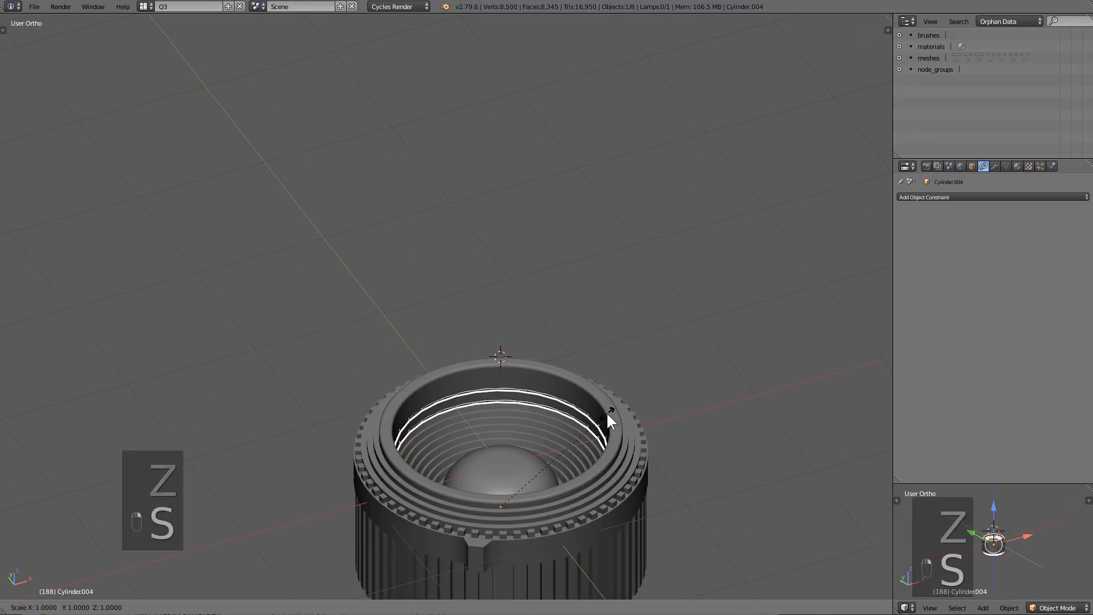
{"action": "key", "text": "shift+z"}
{"action": "left_click", "coordinate": [612, 411]}
{"action": "key", "text": "z"}
Play the animation with everything deselected to examine how the hollow cylinder moves with the telescoping tubes
{"action": "mouse_move", "coordinate": [612, 410]}
{"action": "middle_mouse_down"}
{"action": "mouse_move", "coordinate": [620, 387]}
{"action": "mouse_move", "coordinate": [585, 463]}
{"action": "mouse_move", "coordinate": [616, 342]}
{"action": "middle_mouse_up"}
{"action": "key", "text": "z"}
{"action": "key", "text": "a"}
{"action": "key", "text": "alt+a"}
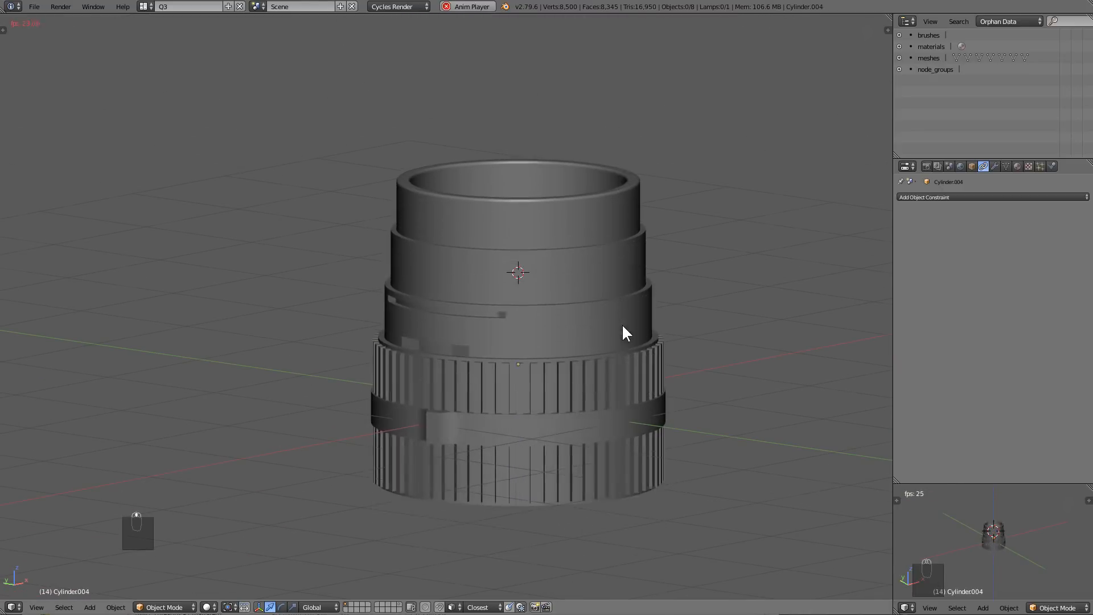
{"action": "key", "text": "alt+a"}
Slide the outer top edge loop of the tube below the topmost one downward to form a chamfer
{"action": "key", "text": "z"}
{"action": "right_click", "coordinate": [531, 219]}
{"action": "key", "text": "KP_1"}
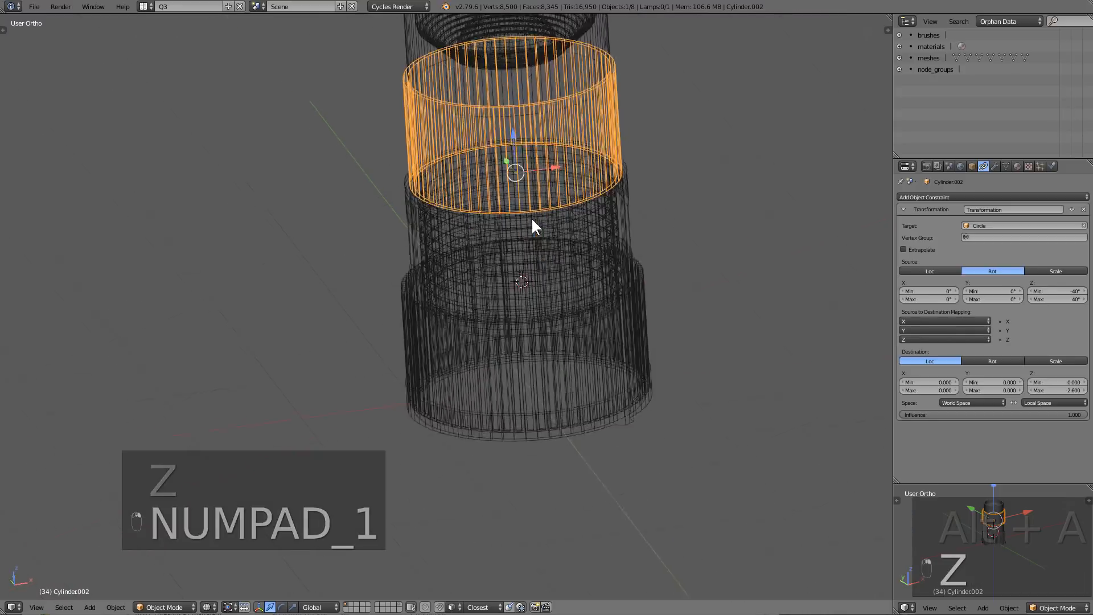
{"action": "key", "text": "KP_Decimal"}
{"action": "key", "text": "Tab"}
{"action": "key", "text": "z"}
{"action": "scroll", "coordinate": [676, 307], "scroll_direction": "up", "scroll_amount": 1}
{"action": "middle_click_drag", "start_coordinate": [543, 247], "coordinate": [627, 281]}
{"action": "key", "text": "ctrl+Tab"}
{"action": "left_click", "coordinate": [631, 268]}
{"action": "right_click", "coordinate": [586, 246], "text": "alt"}
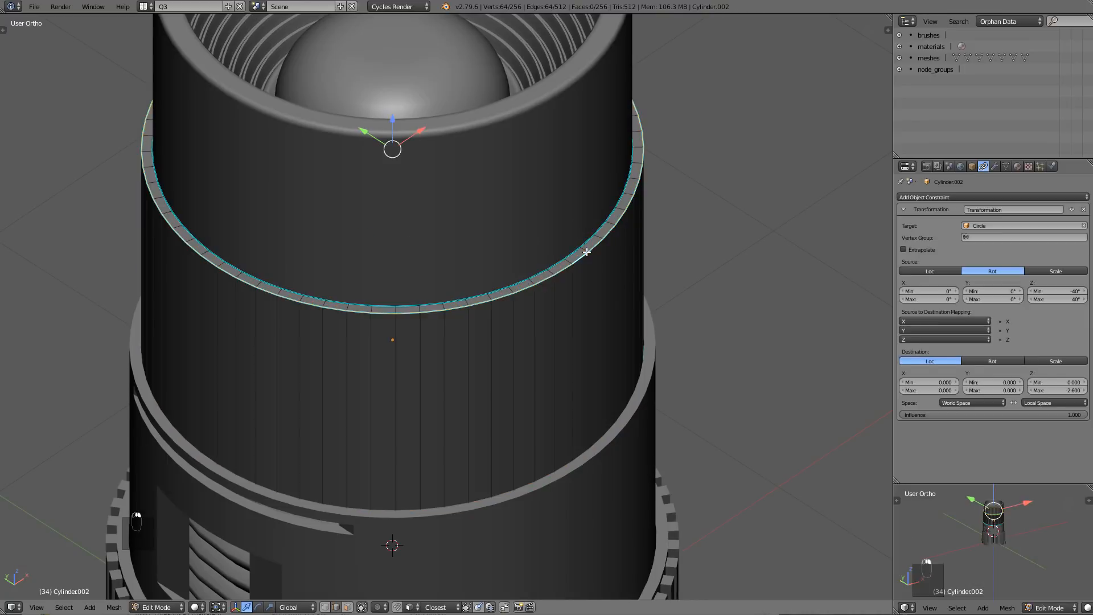
{"action": "key", "text": "g"}
Apply Set SSharp to the chamfered tube's edges and leave mesh editing
{"action": "key", "text": "q"}
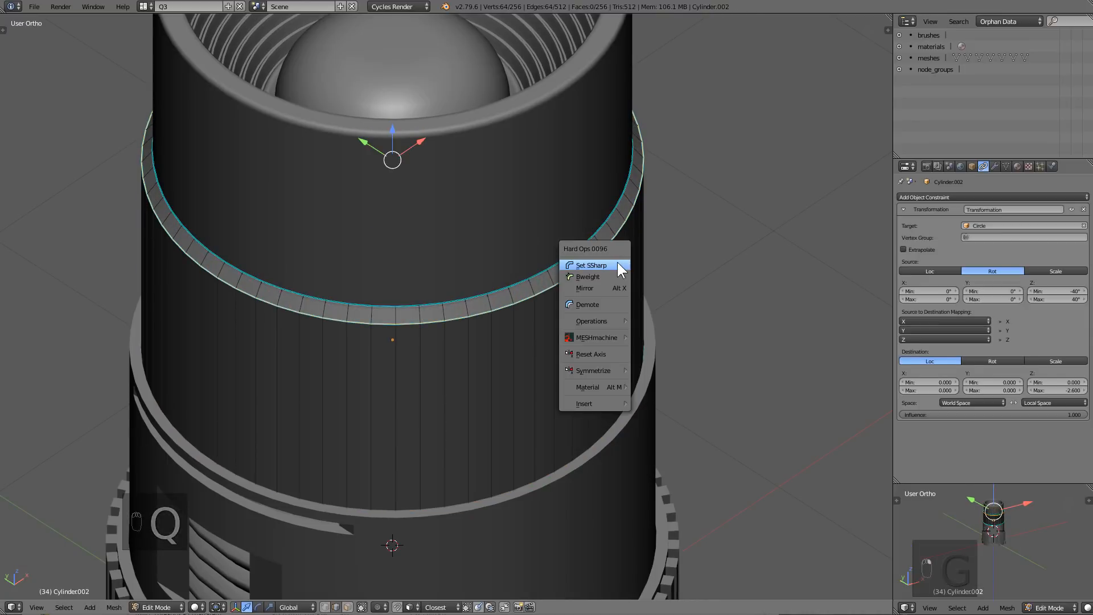
{"action": "left_click", "coordinate": [619, 269]}
{"action": "key", "text": "Tab"}
From the front view, box-cut a thin horizontal band around the chamfered tube just below its chamfer
{"action": "middle_click_drag", "start_coordinate": [568, 300], "coordinate": [547, 280]}
{"action": "scroll", "coordinate": [537, 280], "scroll_direction": "down", "scroll_amount": 2}
{"action": "key", "text": "KP_1"}
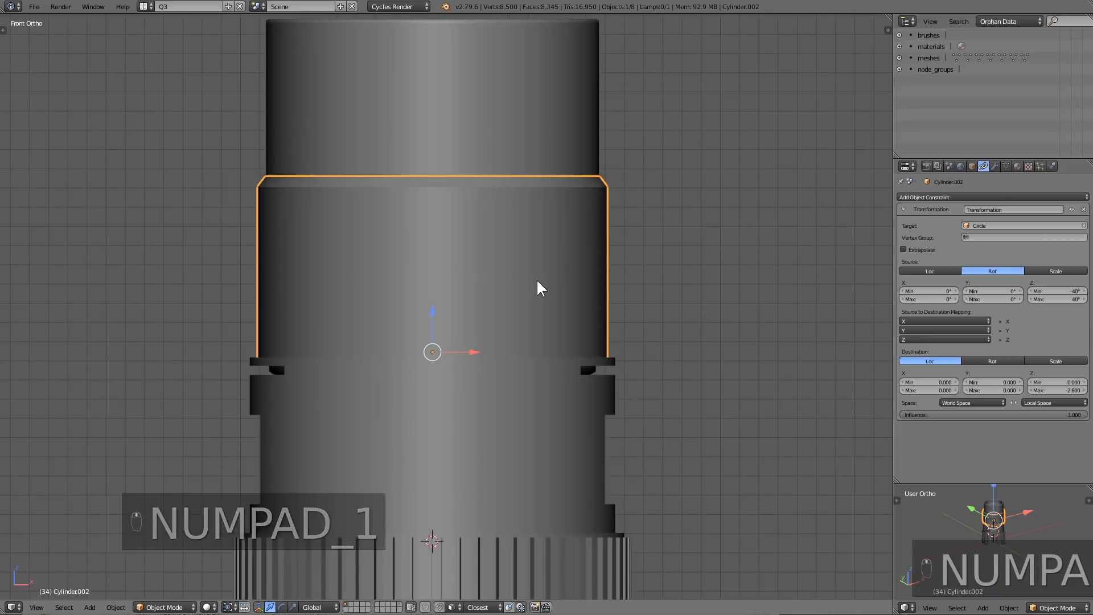
{"action": "key", "text": "z"}
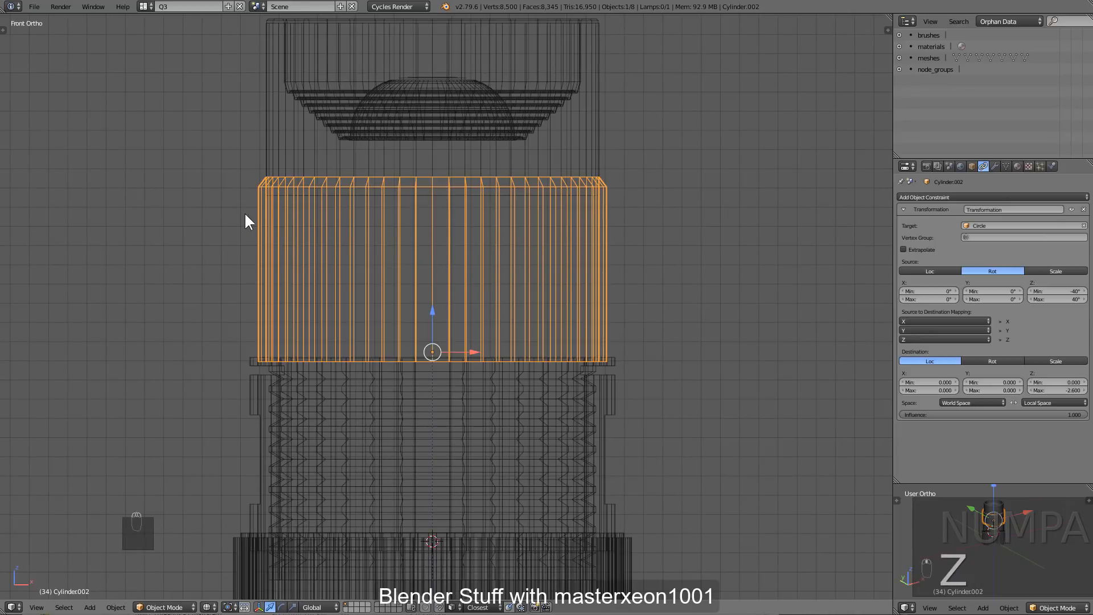
{"action": "key", "text": "alt+w"}
{"action": "mouse_move", "coordinate": [233, 202]}
{"action": "left_mouse_down"}
{"action": "mouse_move", "coordinate": [710, 244]}
{"action": "mouse_move", "coordinate": [699, 225]}
{"action": "mouse_move", "coordinate": [528, 239]}
{"action": "mouse_move", "coordinate": [721, 237]}
{"action": "left_mouse_up"}
{"action": "key", "text": "z"}
{"action": "mouse_move", "coordinate": [552, 241]}
{"action": "middle_mouse_down"}
{"action": "mouse_move", "coordinate": [583, 275]}
{"action": "mouse_move", "coordinate": [569, 279]}
{"action": "middle_mouse_up"}
{"action": "scroll", "coordinate": [570, 268], "scroll_direction": "up", "scroll_amount": 2}
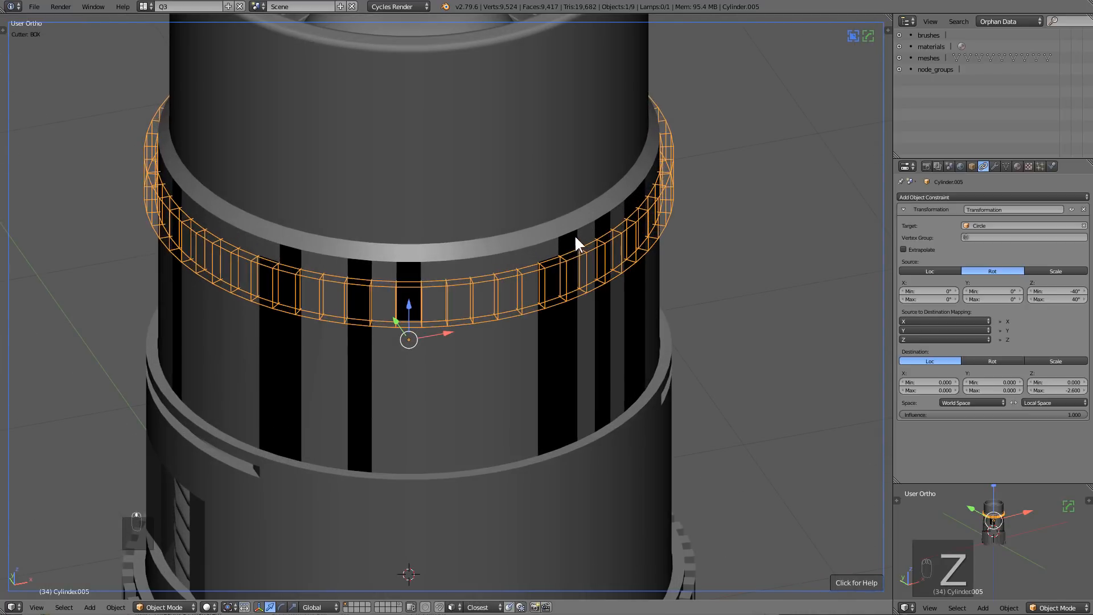
Set the operation of the chamfered tube's BC_Boolean modifier to Union
{"action": "key", "text": "a"}
{"action": "right_click", "coordinate": [577, 231]}
{"action": "key", "text": "ctrl+grave"}
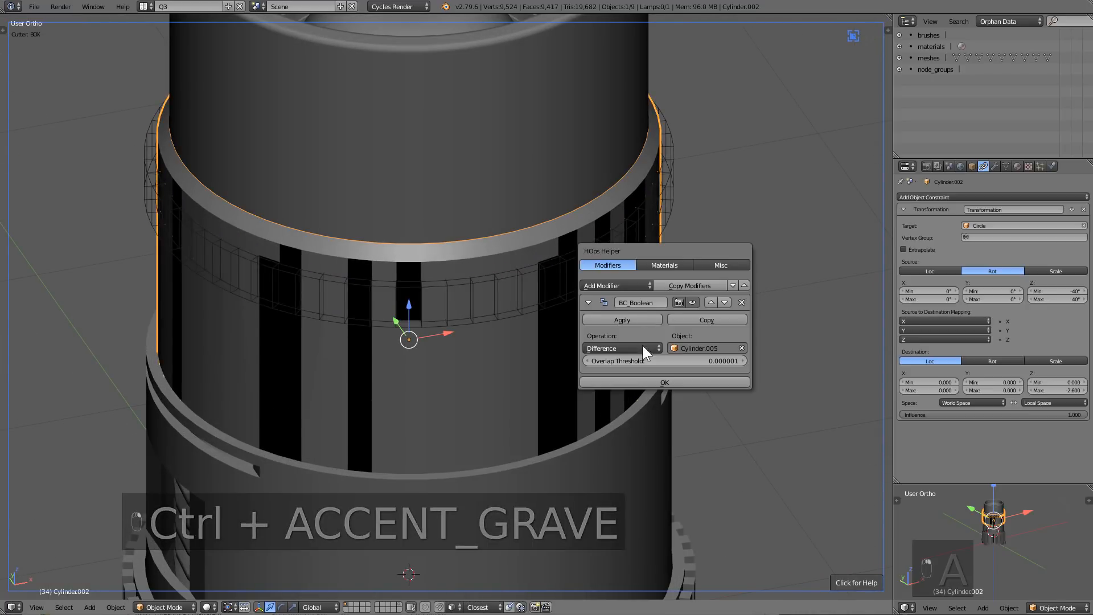
{"action": "left_click", "coordinate": [614, 345]}
{"action": "left_click", "coordinate": [613, 319]}
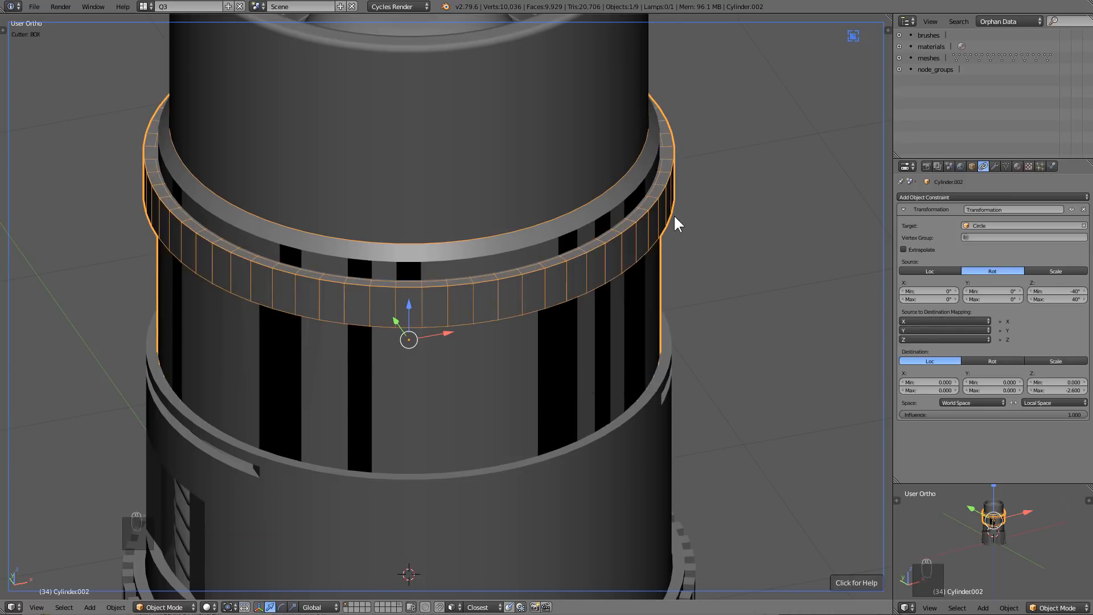
Delete the vertices of one of the two linked rings inside the band cutter object
{"action": "key", "text": "z"}
{"action": "right_click", "coordinate": [672, 199]}
{"action": "key", "text": "z"}
{"action": "key", "text": "z"}
{"action": "key", "text": "z"}
{"action": "key", "text": "Tab"}
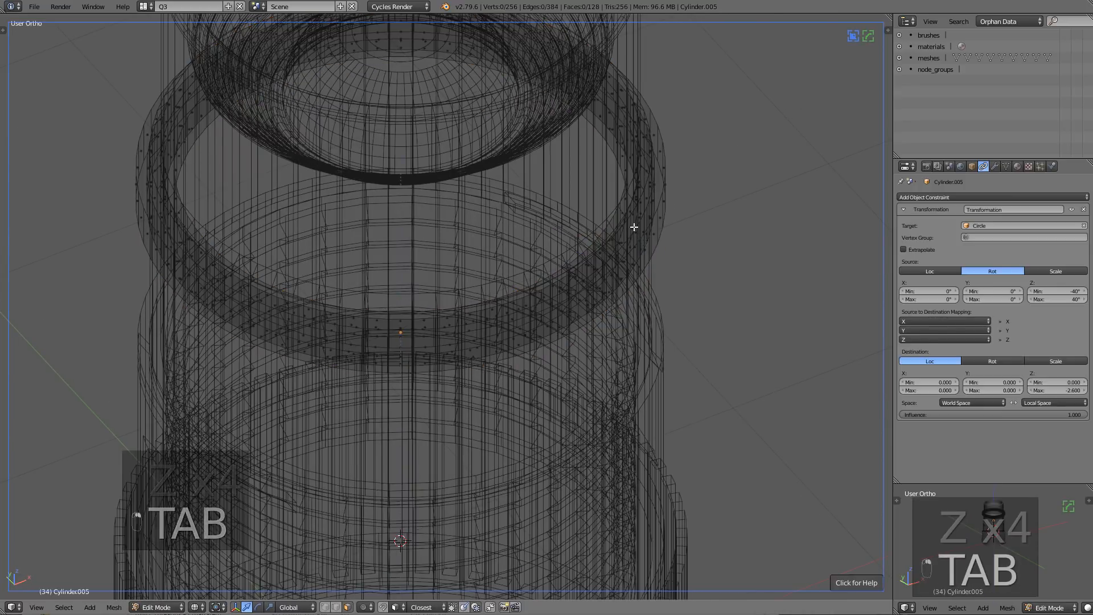
{"action": "key", "text": "a"}
{"action": "key", "text": "a"}
{"action": "key", "text": "a"}
{"action": "key", "text": "a"}
{"action": "key", "text": "l"}
{"action": "key", "text": "x"}
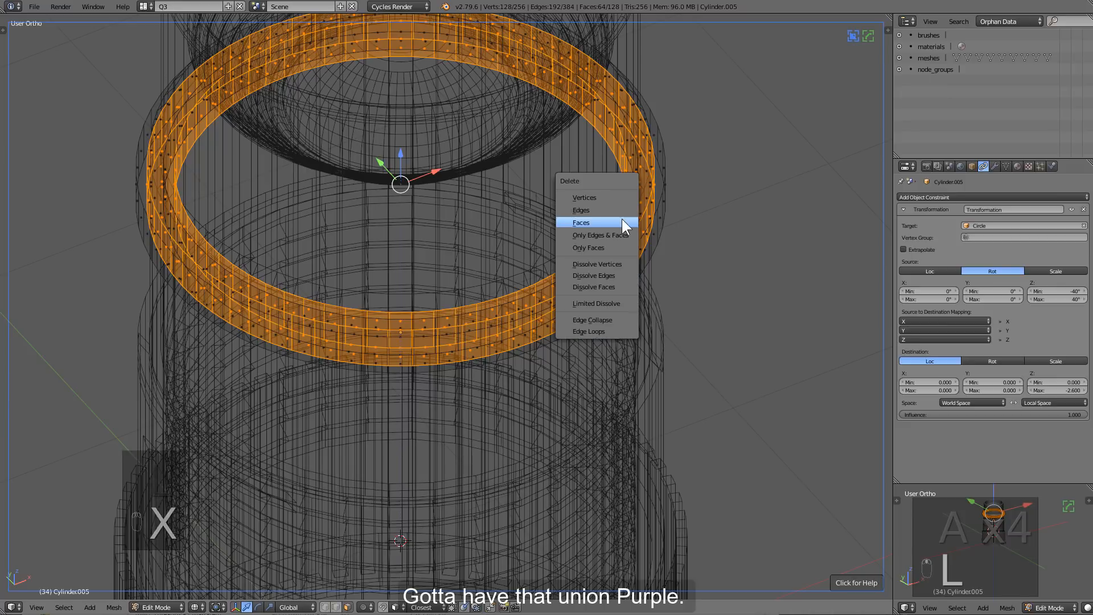
{"action": "left_click", "coordinate": [620, 199]}
{"action": "key", "text": "z"}
{"action": "key", "text": "Tab"}
Flatten the remaining ring cutter along Z and raise it along Z toward the chamfer
{"action": "mouse_move", "coordinate": [663, 216]}
{"action": "middle_mouse_down"}
{"action": "mouse_move", "coordinate": [643, 204]}
{"action": "mouse_move", "coordinate": [654, 219]}
{"action": "middle_mouse_up"}
{"action": "key", "text": "s"}
{"action": "key", "text": "z"}
{"action": "left_click", "coordinate": [548, 269]}
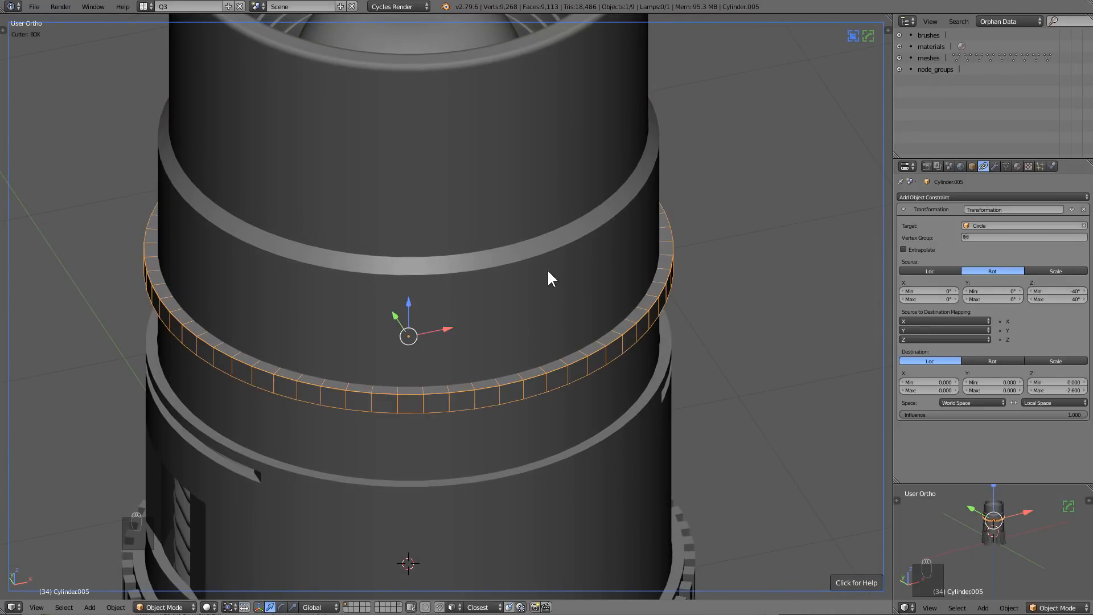
{"action": "key", "text": "g"}
{"action": "key", "text": "z"}
{"action": "left_click", "coordinate": [554, 174]}
Thin the ring cutter further along Z and seat it just below the tube's chamfered edge
{"action": "key", "text": "s"}
{"action": "key", "text": "z"}
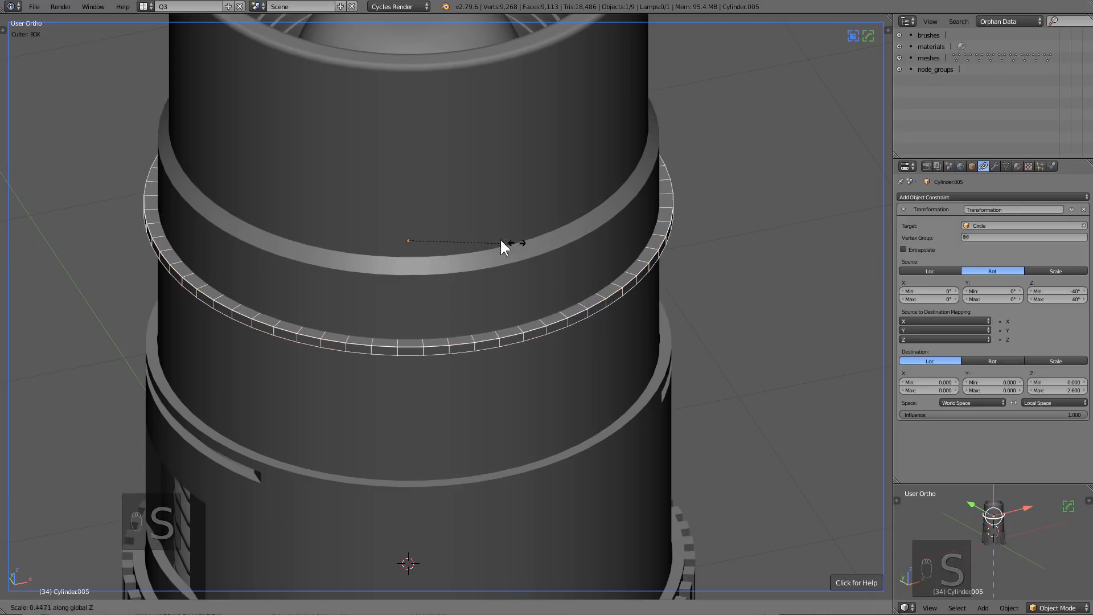
{"action": "left_click", "coordinate": [488, 235]}
{"action": "key", "text": "g"}
{"action": "key", "text": "z"}
{"action": "left_click", "coordinate": [496, 191]}
{"action": "key", "text": "z"}
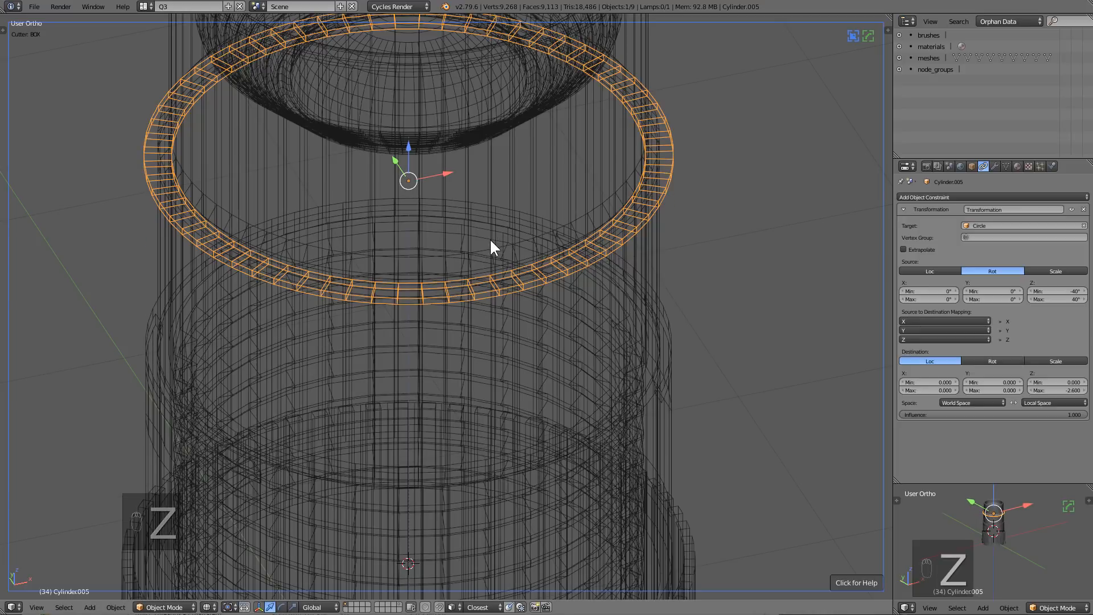
{"action": "key", "text": "z"}
{"action": "key", "text": "ctrl+grave"}
{"action": "left_click", "coordinate": [486, 316]}
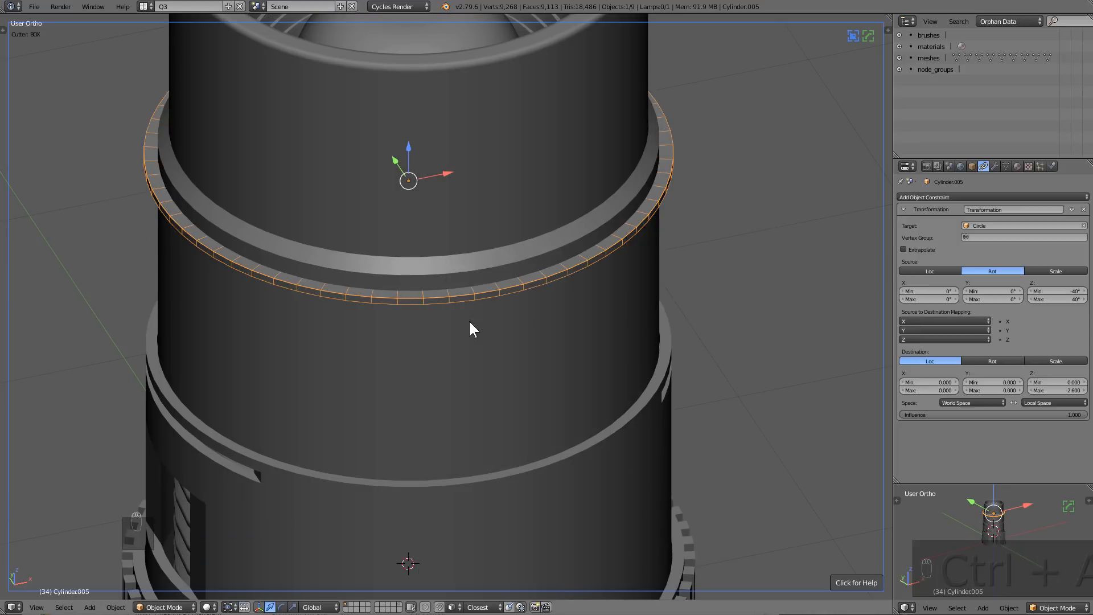
From the top view, box-cut a flat on the ring's -X side and a small notch on its -Y side
{"action": "key", "text": "KP_7"}
{"action": "key", "text": "z"}
{"action": "left_click_drag", "start_coordinate": [99, 68], "coordinate": [133, 338]}
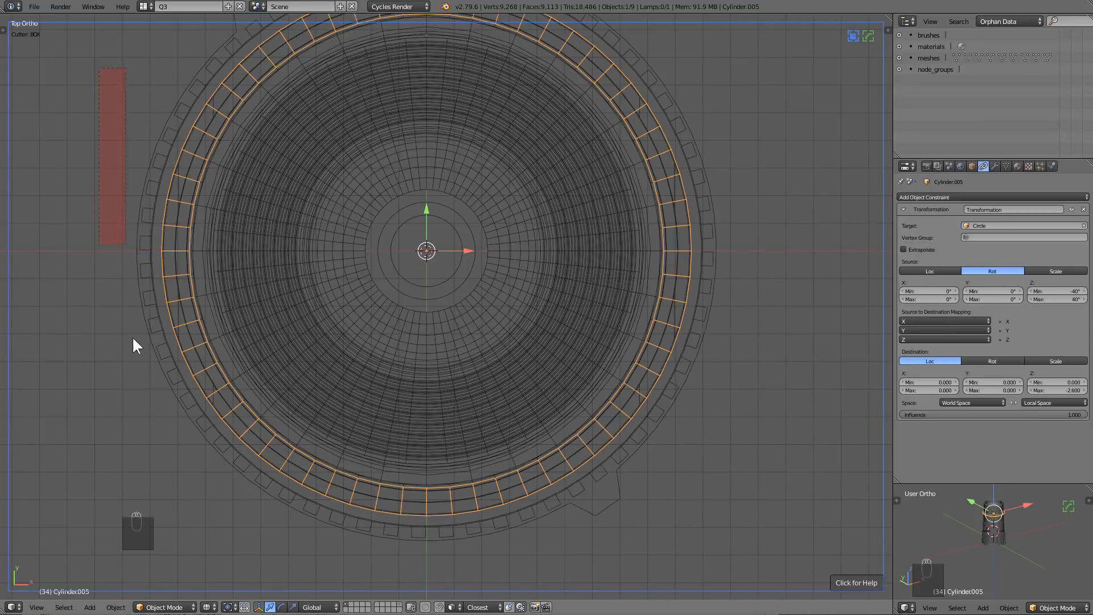
{"action": "left_click_drag", "start_coordinate": [171, 452], "coordinate": [171, 453]}
{"action": "key", "text": "z"}
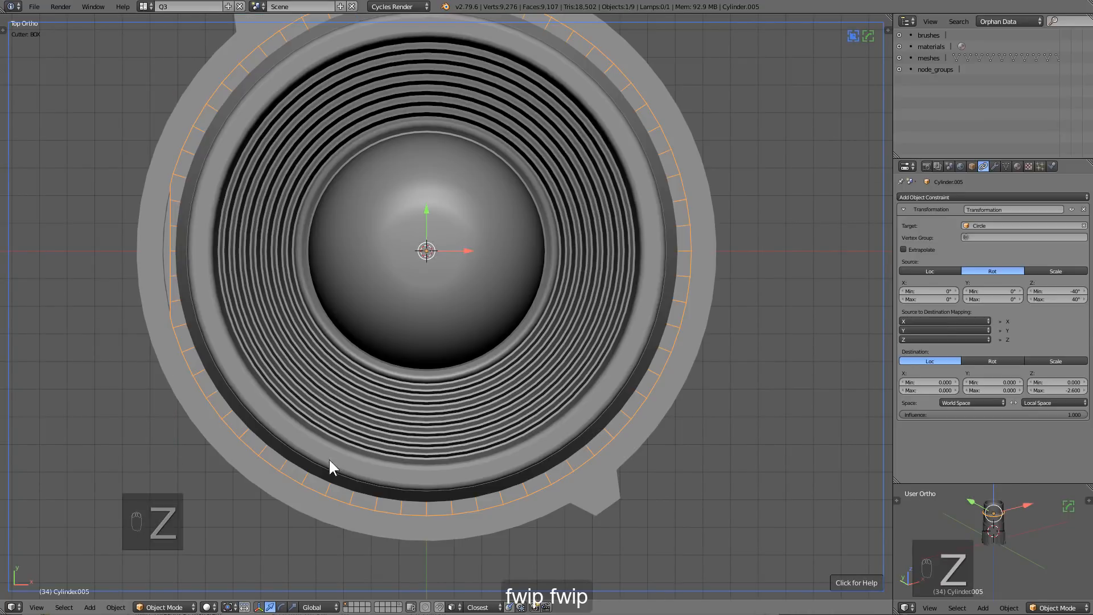
{"action": "key", "text": "z"}
{"action": "left_click", "coordinate": [414, 512]}
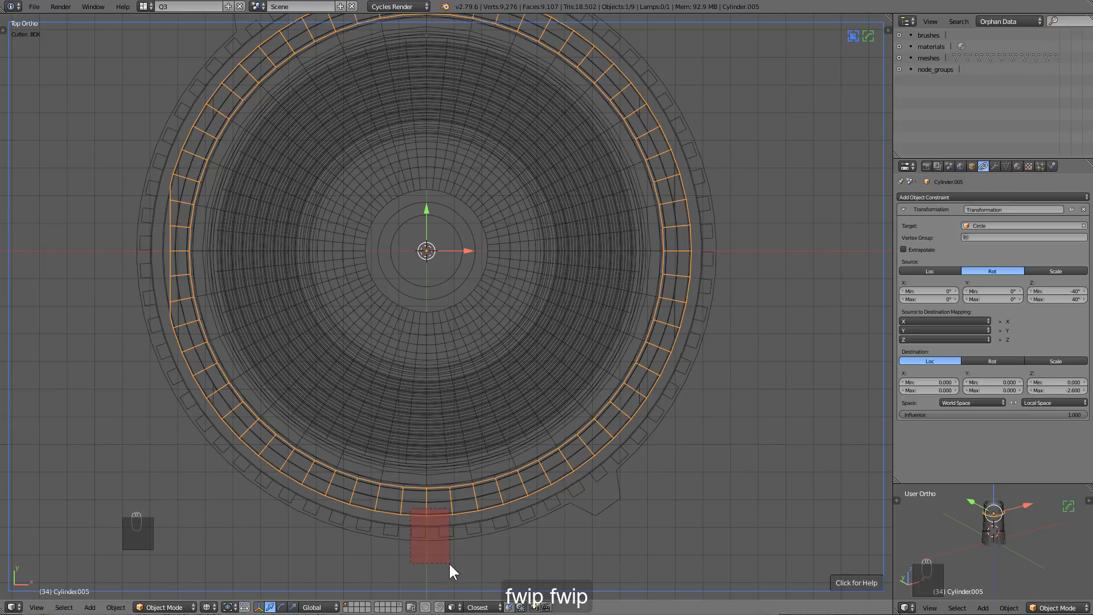
{"action": "key", "text": "z"}
Symmetrize the ring across X and Y to repeat the flat and the notch on the opposite sides
{"action": "mouse_move", "coordinate": [438, 557]}
{"action": "middle_mouse_down"}
{"action": "mouse_move", "coordinate": [465, 472]}
{"action": "mouse_move", "coordinate": [538, 346]}
{"action": "middle_mouse_up"}
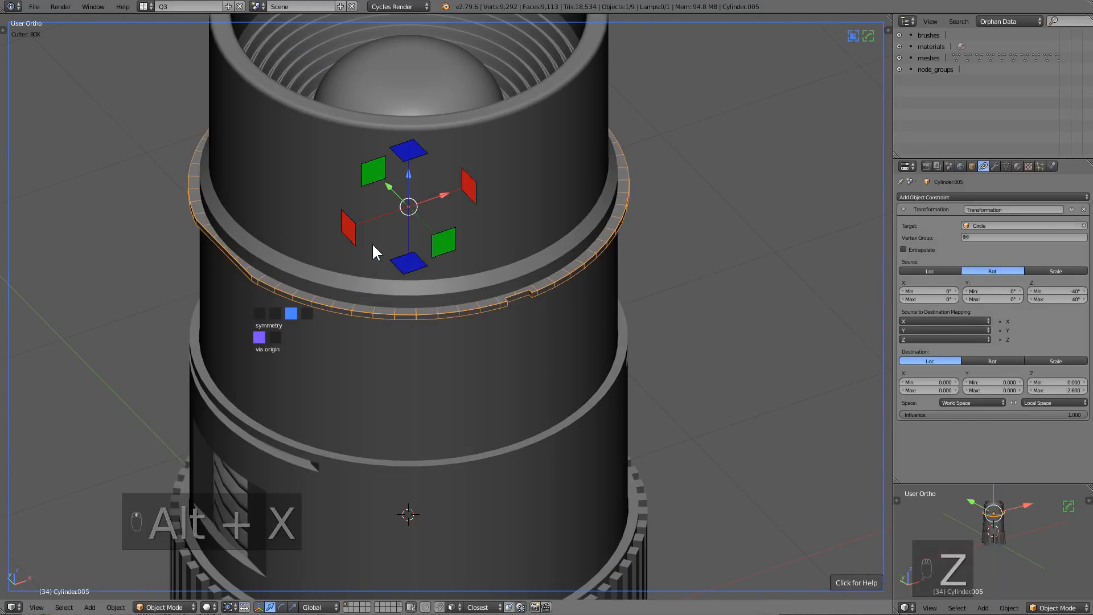
{"action": "left_click", "coordinate": [348, 226]}
{"action": "key", "text": "alt+x"}
{"action": "left_click", "coordinate": [444, 240]}
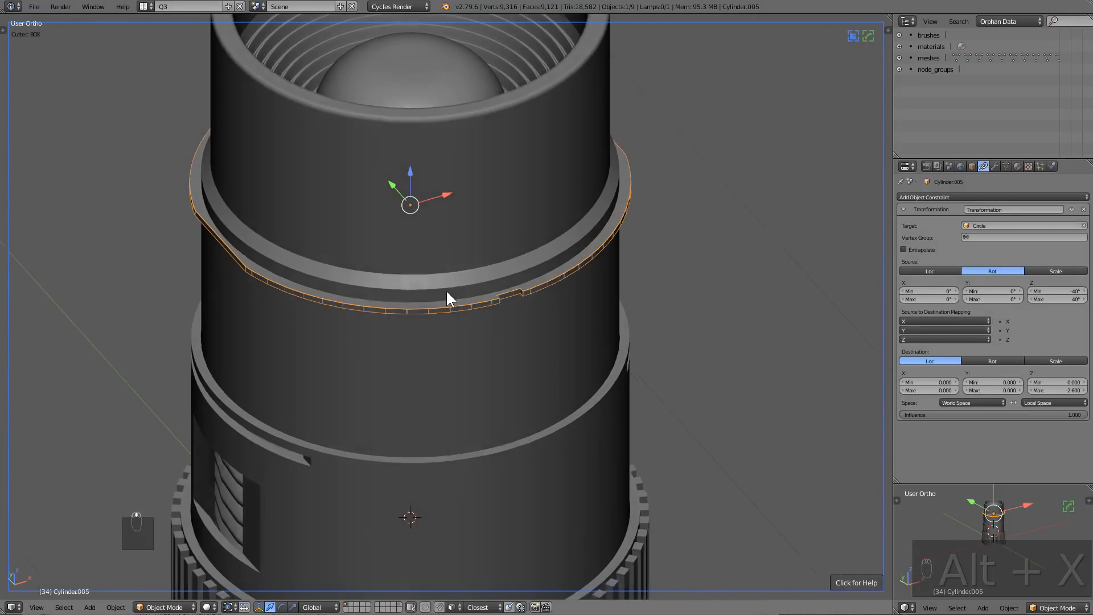
Hide the ring cutter and apply the BC_Boolean union on the chamfered tube
{"action": "key", "text": "h"}
{"action": "right_click", "coordinate": [472, 282]}
{"action": "key", "text": "ctrl+grave"}
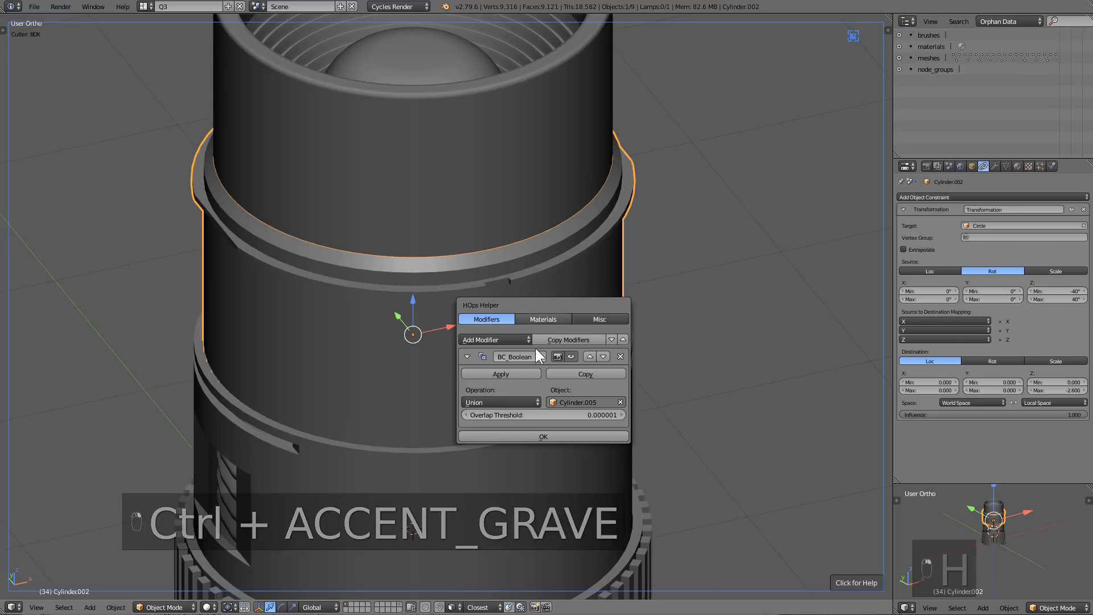
{"action": "left_click", "coordinate": [507, 373]}
{"action": "left_click", "coordinate": [475, 351]}
Play the animation with everything deselected to examine the raised ring on the collapsing stack
{"action": "scroll", "coordinate": [477, 356], "scroll_direction": "down", "scroll_amount": 2}
{"action": "key", "text": "a"}
{"action": "key", "text": "alt+a"}
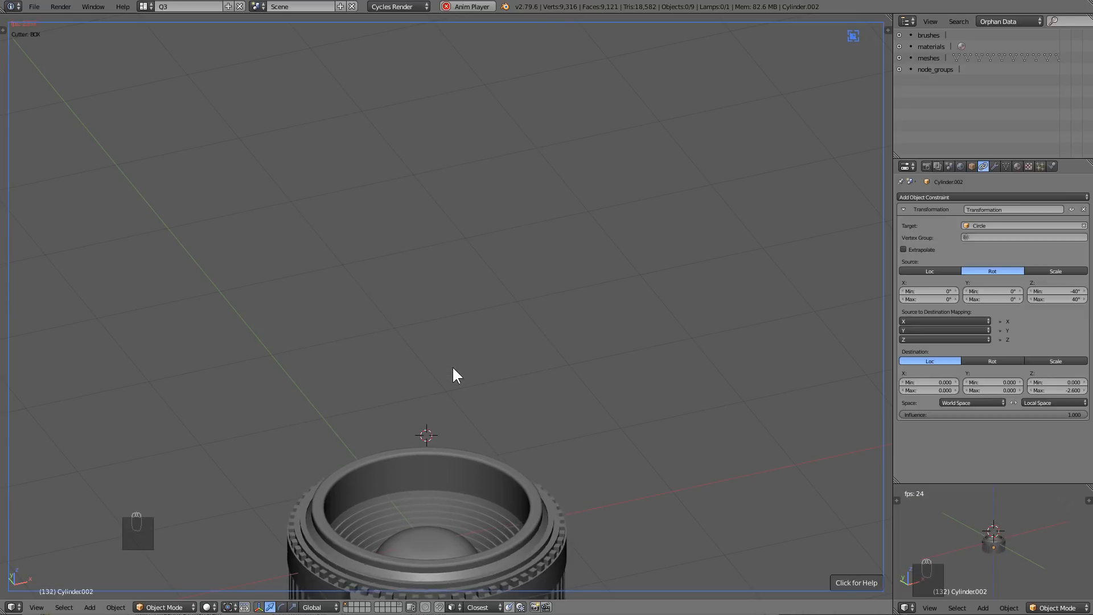
{"action": "key", "text": "alt+a"}
{"action": "key", "text": "alt+a"}
{"action": "key", "text": "alt+a"}
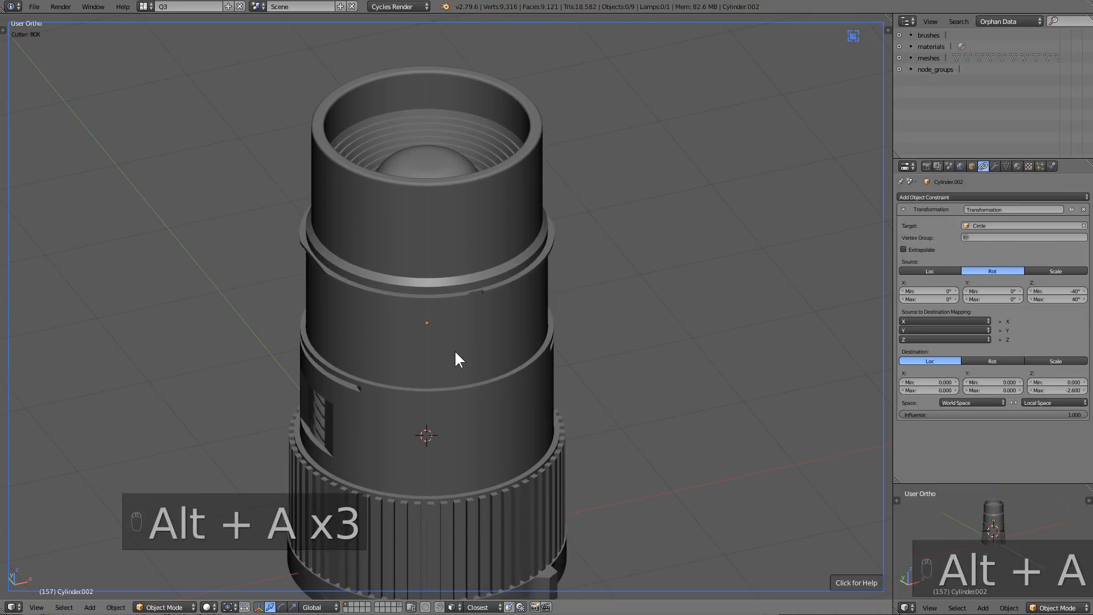
Add a loop cut around the middle of the ringed tube and bevel it with one segment into a wide band
{"action": "key", "text": "z"}
{"action": "right_click", "coordinate": [460, 353]}
{"action": "key", "text": "KP_1"}
{"action": "key", "text": "z"}
{"action": "key", "text": "Tab"}
{"action": "scroll", "coordinate": [461, 356], "scroll_direction": "up", "scroll_amount": 4}
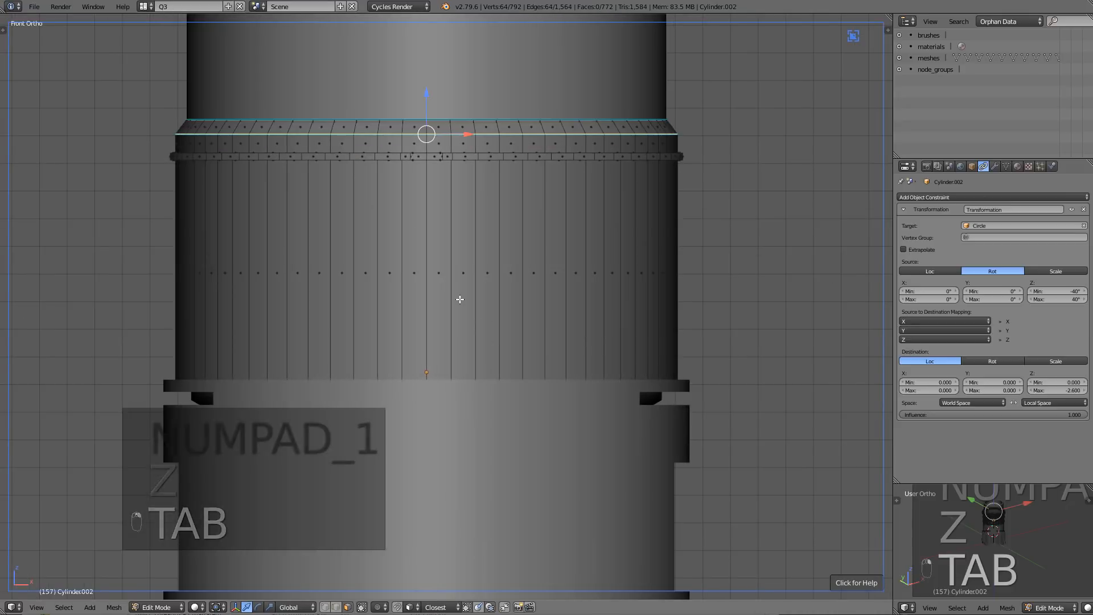
{"action": "key", "text": "ctrl+r"}
{"action": "left_click", "coordinate": [457, 314]}
{"action": "right_click", "coordinate": [457, 314]}
{"action": "key", "text": "ctrl+b"}
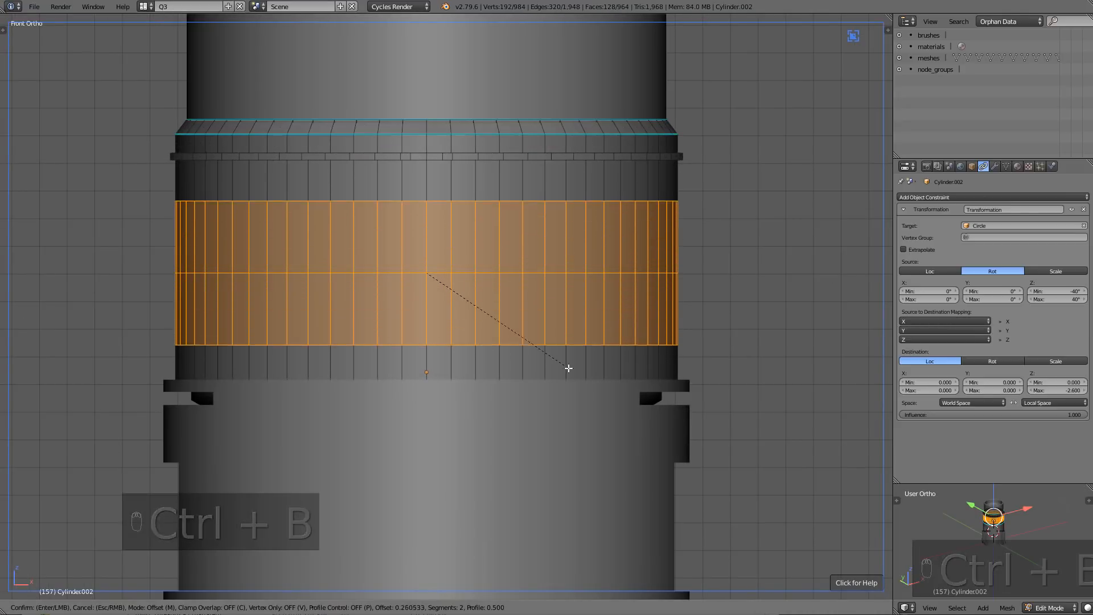
{"action": "scroll", "coordinate": [572, 371], "scroll_direction": "down", "scroll_amount": 1}
Inset the band's two front centre faces as one region and extrude them inward by about 0.038
{"action": "key", "text": "ctrl+Tab"}
{"action": "left_click", "coordinate": [457, 352]}
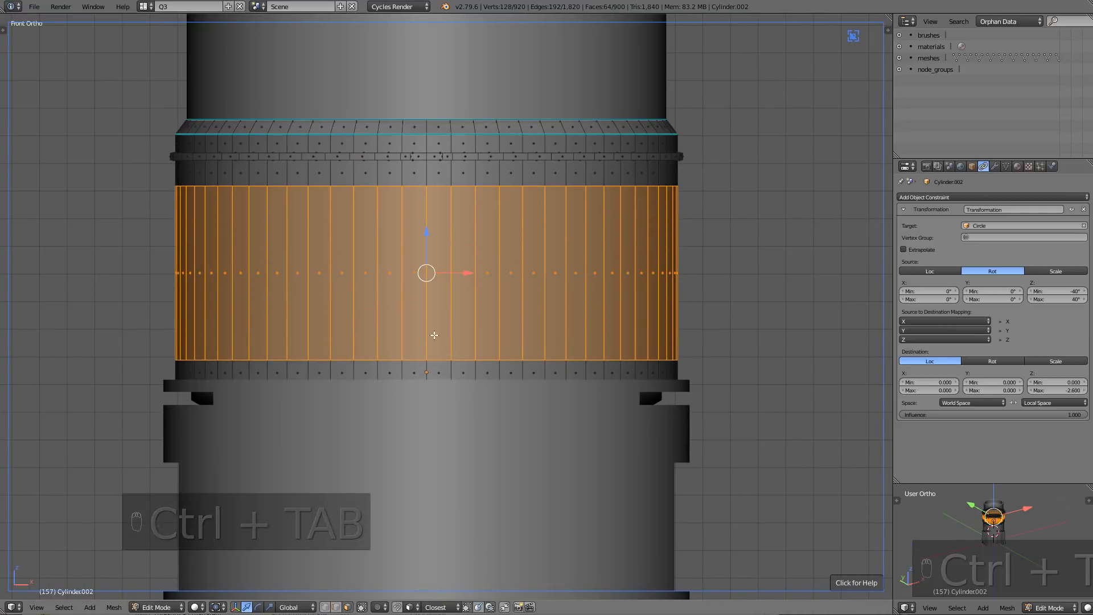
{"action": "right_click", "coordinate": [422, 324]}
{"action": "right_click", "coordinate": [433, 319], "text": "shift"}
{"action": "key", "text": "i"}
{"action": "key", "text": "i"}
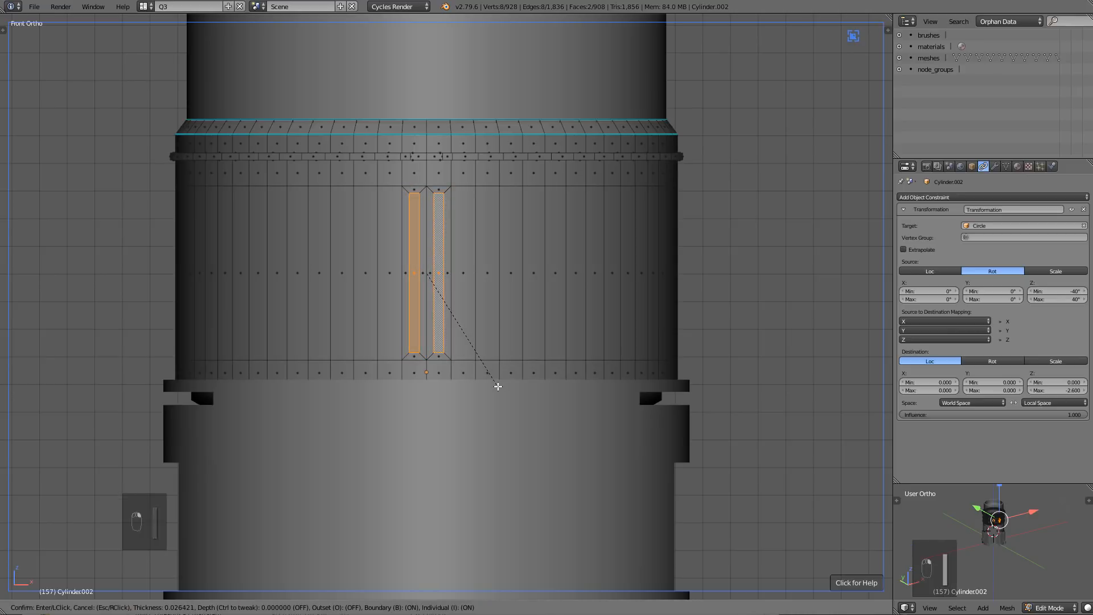
{"action": "middle_click_drag", "start_coordinate": [470, 373], "coordinate": [587, 420]}
{"action": "key", "text": "e"}
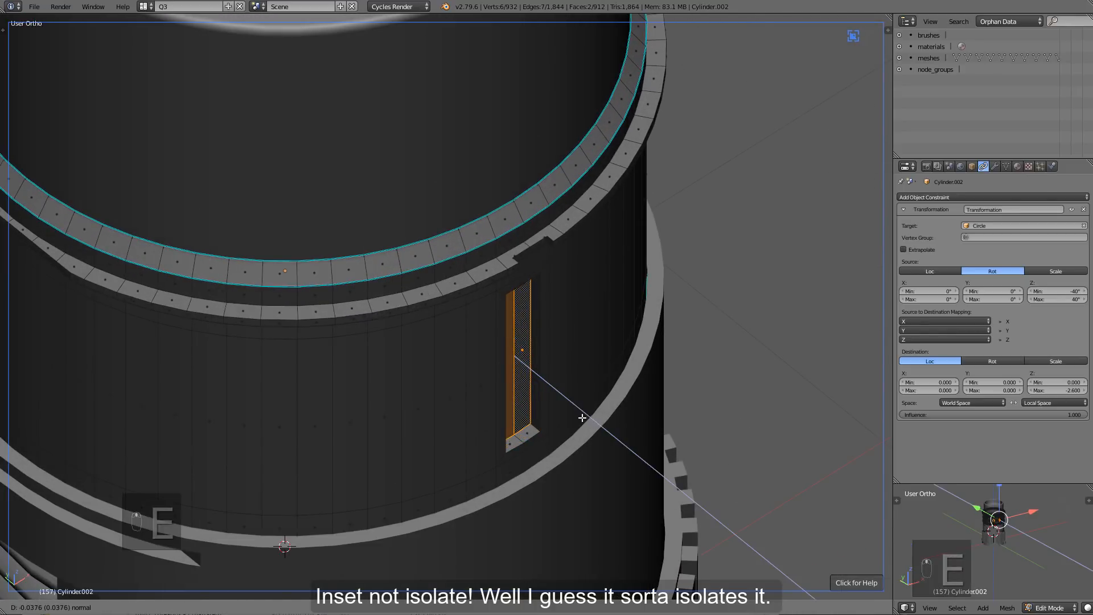
{"action": "left_click", "coordinate": [582, 417]}
Select the recess's two inner top edges and slide them fully outward onto the outer wall to form a ramp
{"action": "key", "text": "z"}
{"action": "key", "text": "ctrl+Tab"}
{"action": "key", "text": "z"}
{"action": "key", "text": "z"}
{"action": "scroll", "coordinate": [552, 279], "scroll_direction": "up", "scroll_amount": 2}
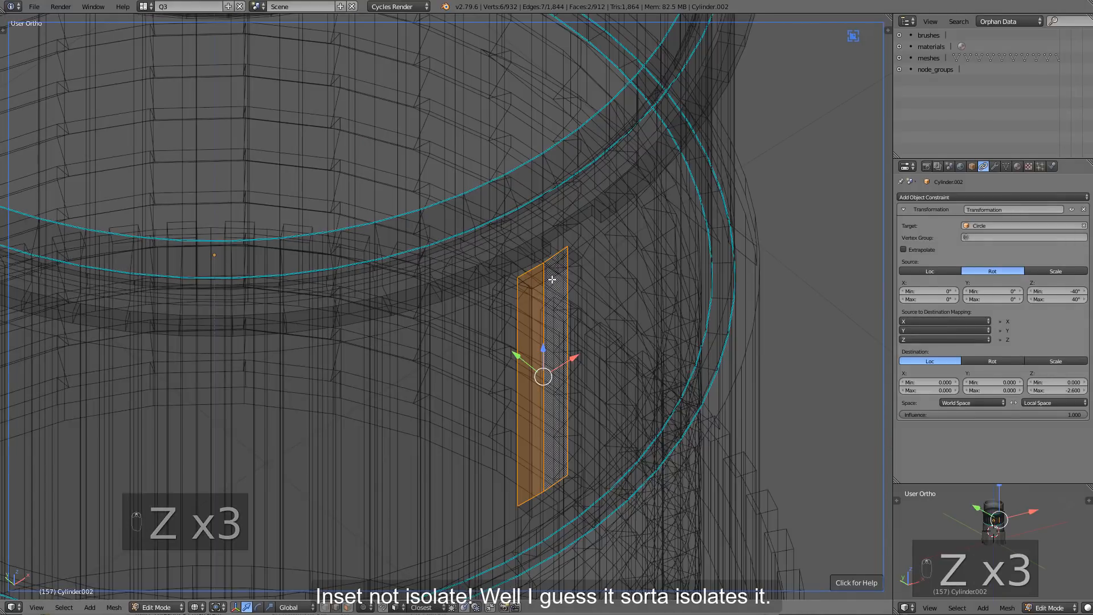
{"action": "key", "text": "c"}
{"action": "scroll", "coordinate": [599, 436], "scroll_direction": "down", "scroll_amount": 5}
{"action": "middle_click_drag", "start_coordinate": [596, 436], "coordinate": [549, 427]}
{"action": "right_click", "coordinate": [529, 410]}
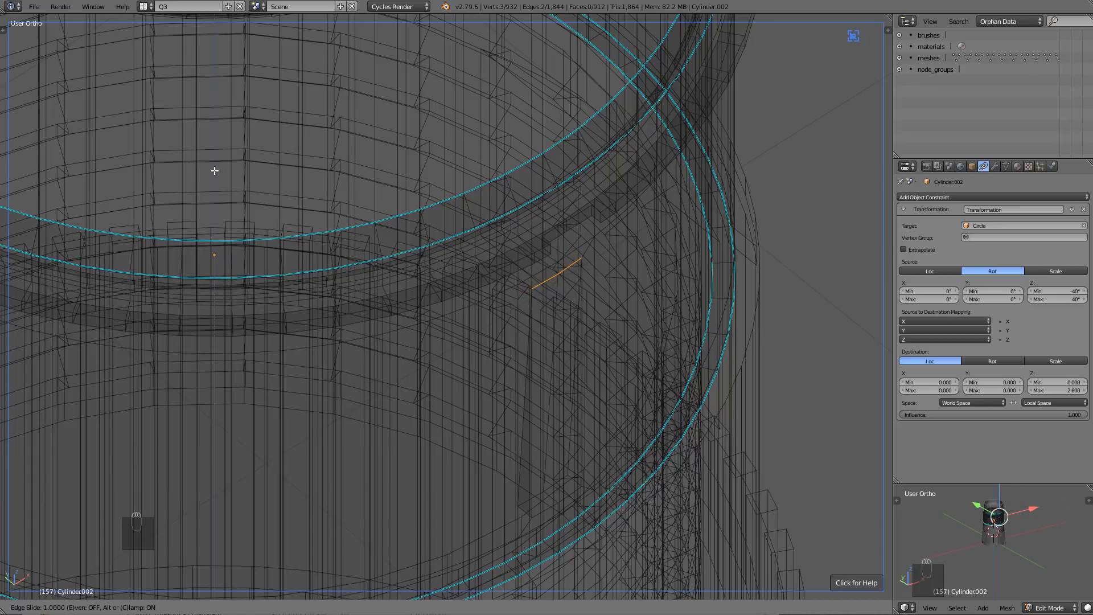
Remove doubles across the whole tube mesh to merge the slid edge's vertices
{"action": "key", "text": "a"}
{"action": "key", "text": "a"}
{"action": "key", "text": "w"}
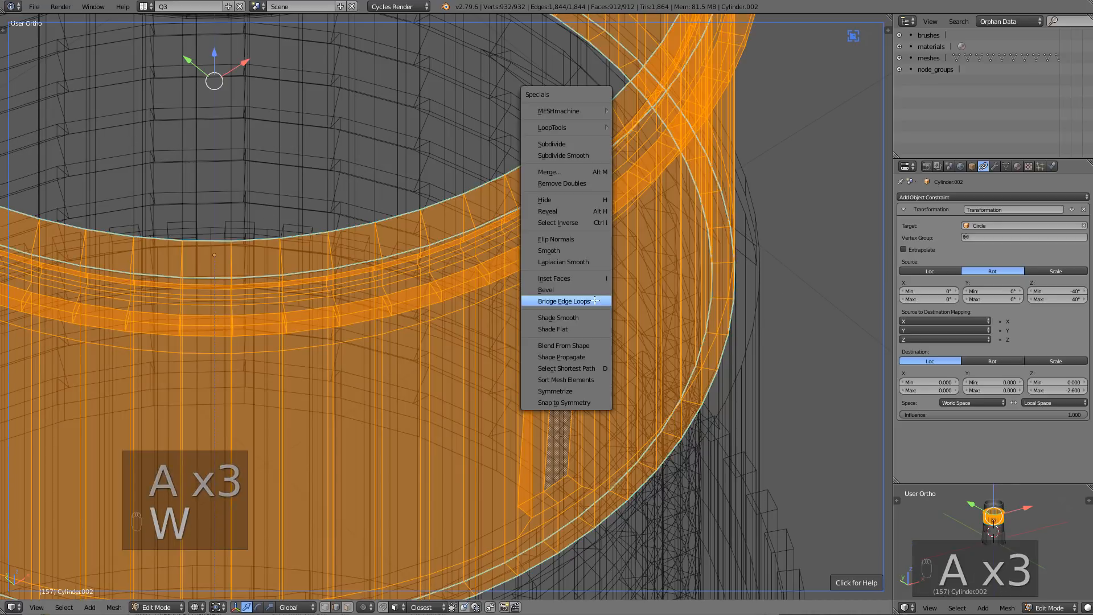
{"action": "left_click", "coordinate": [576, 185]}
{"action": "key", "text": "z"}
{"action": "key", "text": "Tab"}
{"action": "key", "text": "Tab"}
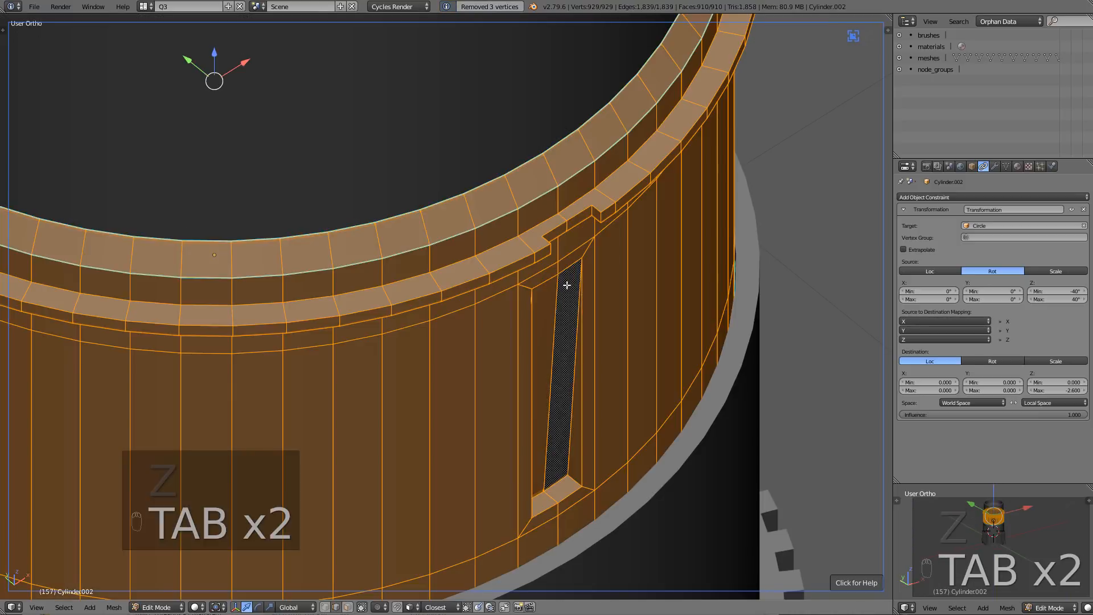
Mark the two edges along the top of the sloped recess as sharp with Hard Ops
{"action": "right_click", "coordinate": [549, 275]}
{"action": "right_click", "coordinate": [566, 266], "text": "shift"}
{"action": "key", "text": "q"}
{"action": "left_click", "coordinate": [567, 266]}
{"action": "key", "text": "Tab"}
{"action": "scroll", "coordinate": [589, 333], "scroll_direction": "down", "scroll_amount": 2}
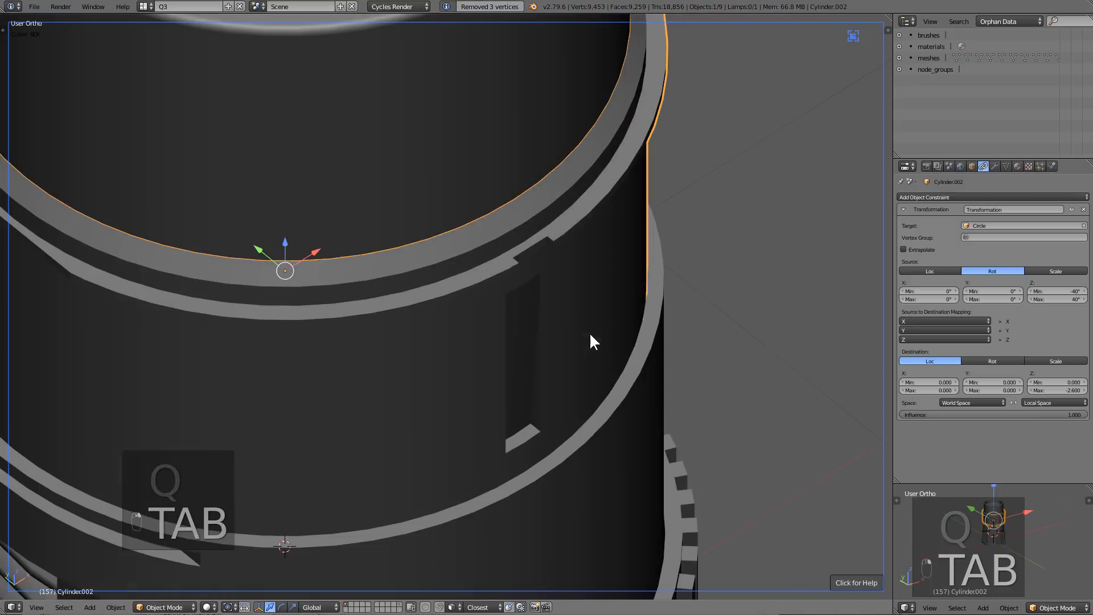
Mirror the tube so the sloped recess is repeated on its opposite side
{"action": "middle_click_drag", "start_coordinate": [589, 333], "coordinate": [398, 345]}
{"action": "scroll", "coordinate": [445, 310], "scroll_direction": "down", "scroll_amount": 2}
{"action": "scroll", "coordinate": [463, 324], "scroll_direction": "down", "scroll_amount": 1}
{"action": "key", "text": "alt+x"}
{"action": "left_click", "coordinate": [421, 281]}
Mark the recess's lower inner edges as sharp and run Sharpen on the tube
{"action": "key", "text": "Tab"}
{"action": "scroll", "coordinate": [329, 371], "scroll_direction": "up", "scroll_amount": 3}
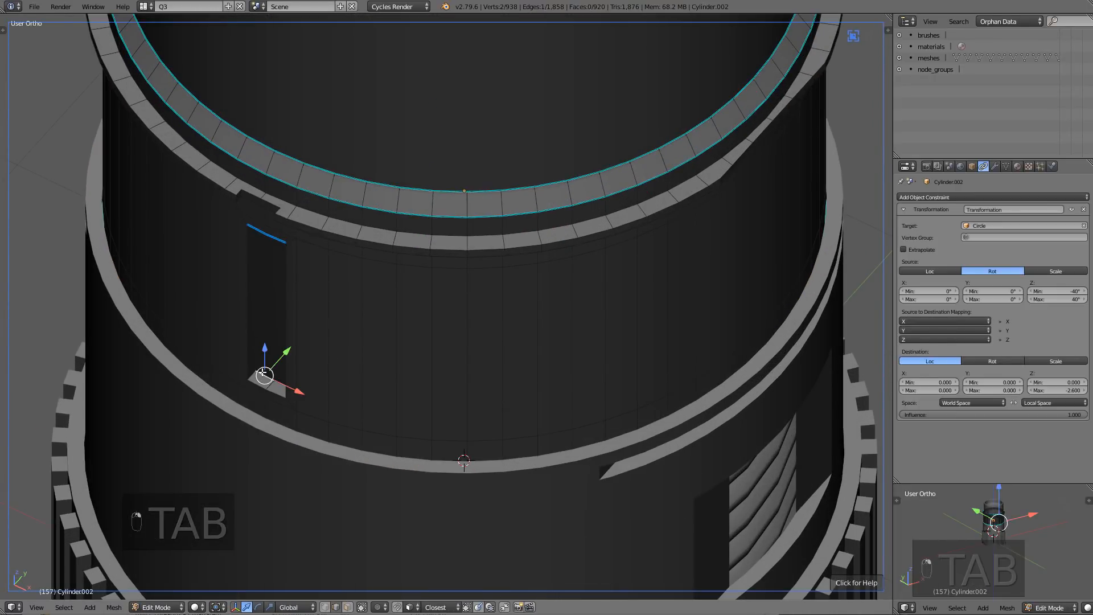
{"action": "key", "text": "Tab"}
{"action": "key", "text": "Tab"}
{"action": "key", "text": "Tab"}
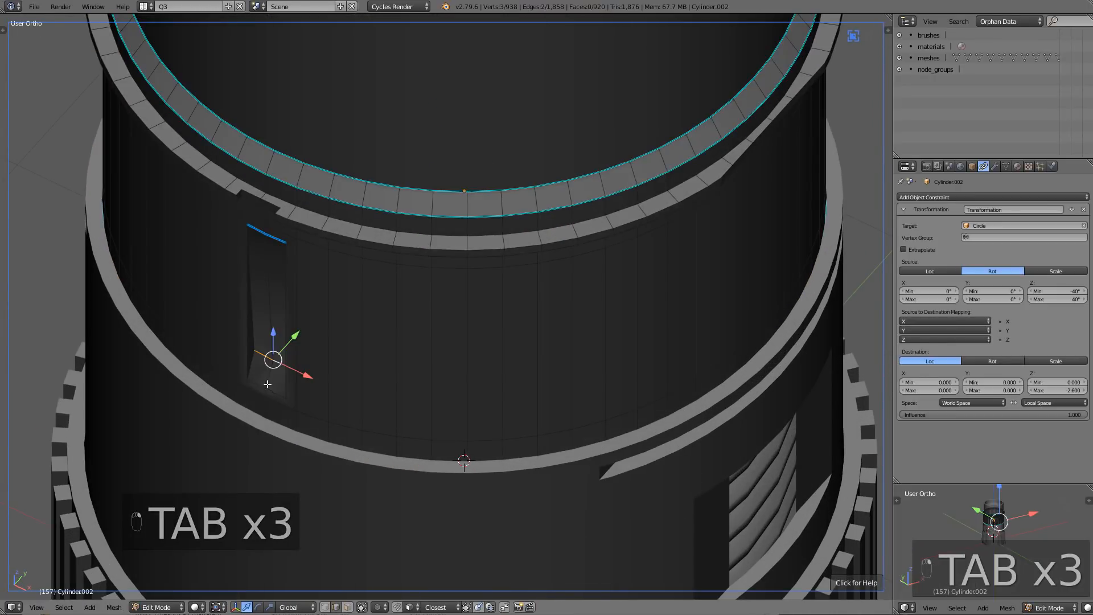
{"action": "key", "text": "q"}
{"action": "left_click", "coordinate": [326, 351]}
{"action": "key", "text": "Tab"}
{"action": "key", "text": "q"}
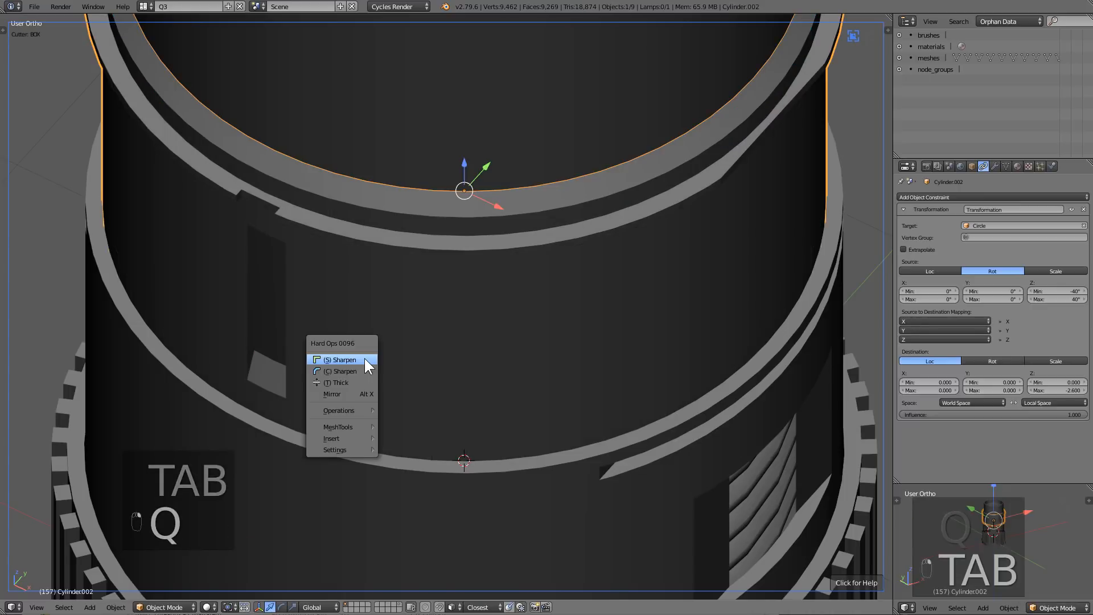
{"action": "left_click", "coordinate": [352, 362]}
Mirror the tube again to carry the sharpened recess edges to the other side
{"action": "middle_click_drag", "start_coordinate": [327, 359], "coordinate": [319, 339]}
{"action": "key", "text": "Tab"}
{"action": "middle_click_drag", "start_coordinate": [277, 303], "coordinate": [444, 330]}
{"action": "scroll", "coordinate": [408, 301], "scroll_direction": "down", "scroll_amount": 3}
{"action": "key", "text": "alt+x"}
{"action": "left_click", "coordinate": [395, 322]}
{"action": "key", "text": "Tab"}
Draw a box cut in front view across one side of the ringed tube's lower part
{"action": "key", "text": "KP_1"}
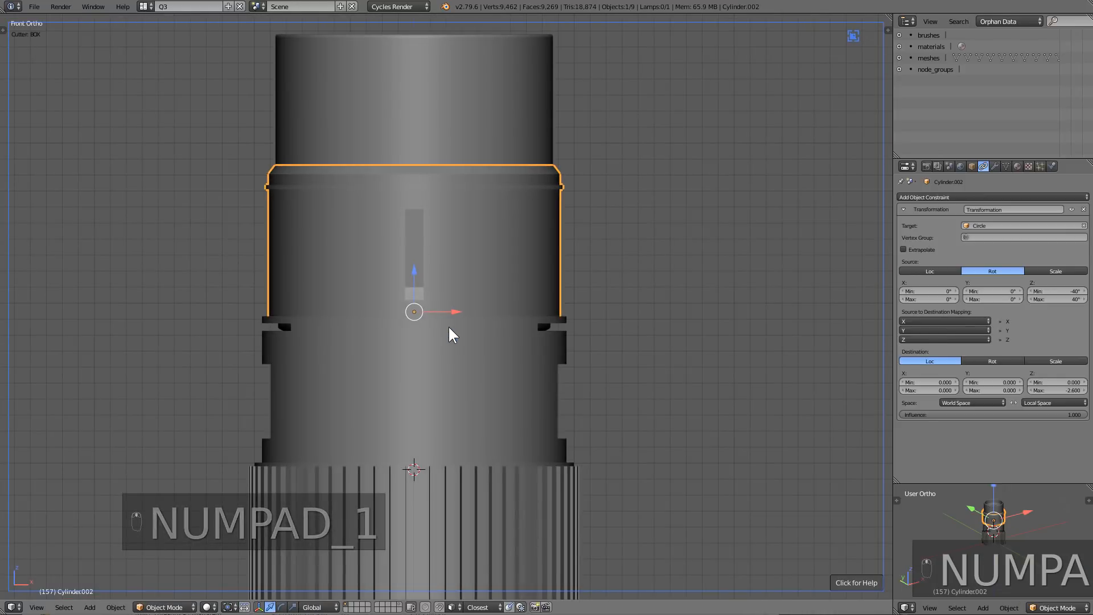
{"action": "scroll", "coordinate": [449, 327], "scroll_direction": "up", "scroll_amount": 3}
{"action": "mouse_move", "coordinate": [111, 235]}
{"action": "left_mouse_down"}
{"action": "mouse_move", "coordinate": [241, 297]}
{"action": "mouse_move", "coordinate": [265, 284]}
{"action": "left_mouse_up"}
{"action": "middle_click_drag", "start_coordinate": [265, 285], "coordinate": [310, 312]}
Delete one of the two linked curved strips from the new cutter's mesh
{"action": "key", "text": "Tab"}
{"action": "key", "text": "z"}
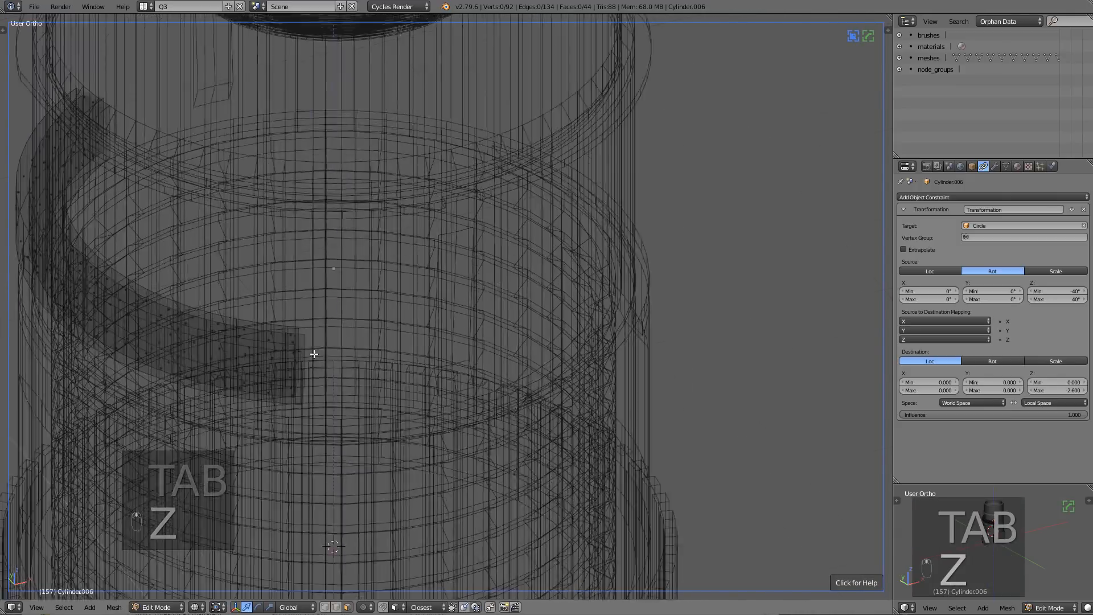
{"action": "key", "text": "a"}
{"action": "key", "text": "a"}
{"action": "key", "text": "l"}
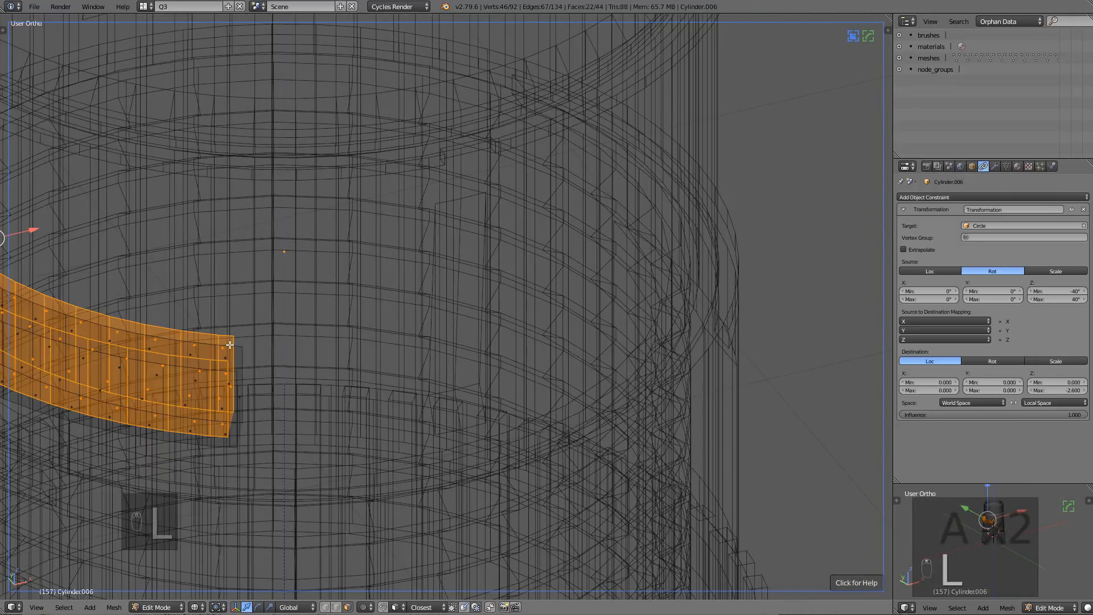
{"action": "key", "text": "x"}
{"action": "left_click", "coordinate": [227, 344]}
{"action": "key", "text": "z"}
{"action": "key", "text": "Tab"}
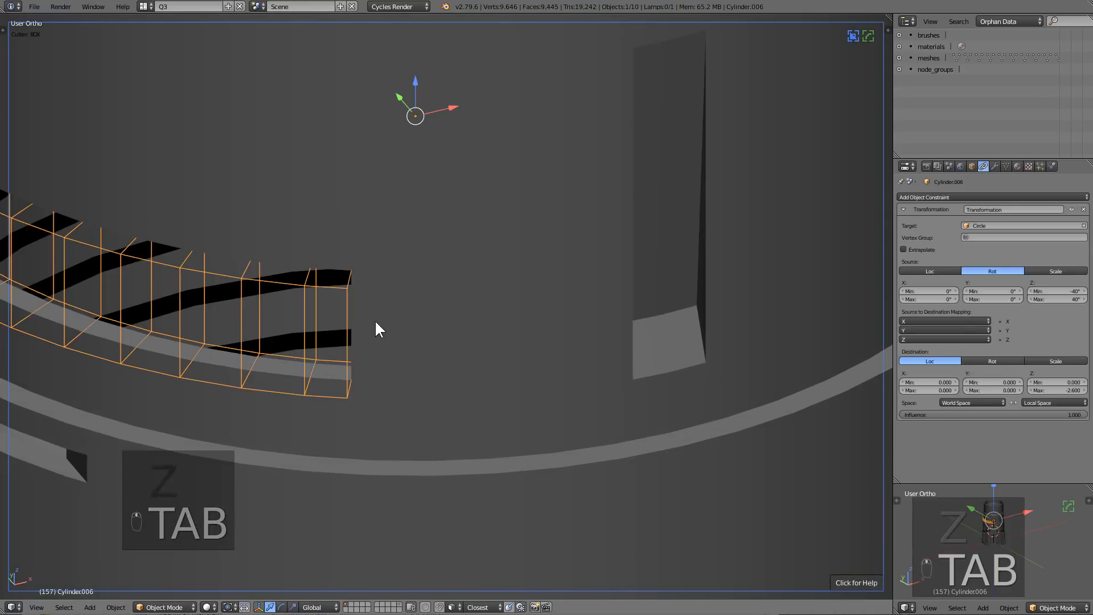
Set the ringed tube's BC_Boolean operation to Union
{"action": "right_click", "coordinate": [436, 292]}
{"action": "key", "text": "ctrl+grave"}
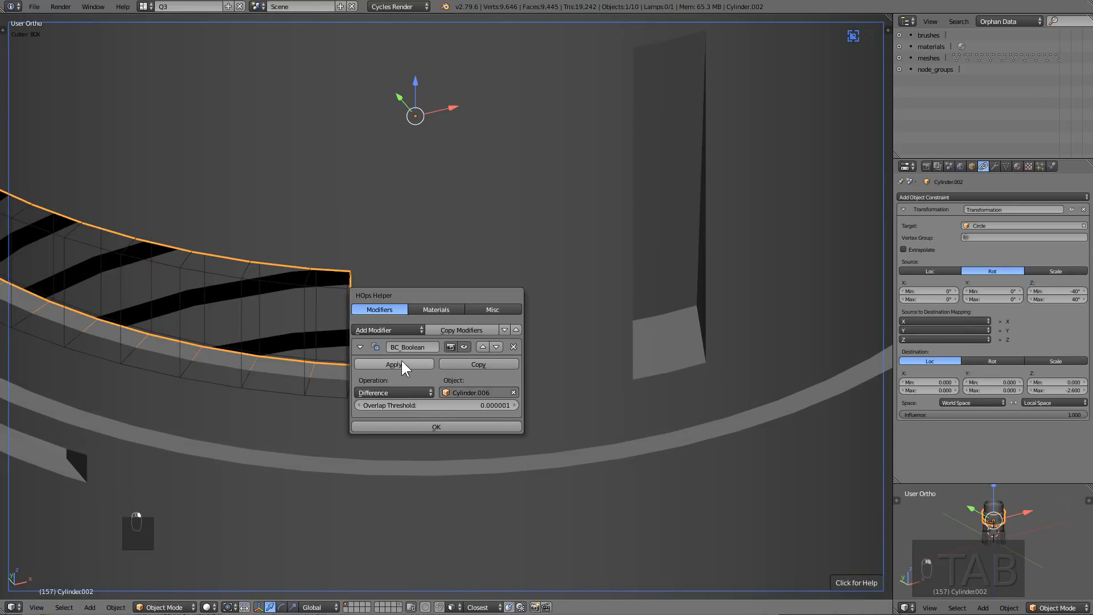
{"action": "left_click", "coordinate": [399, 391]}
{"action": "left_click", "coordinate": [397, 369]}
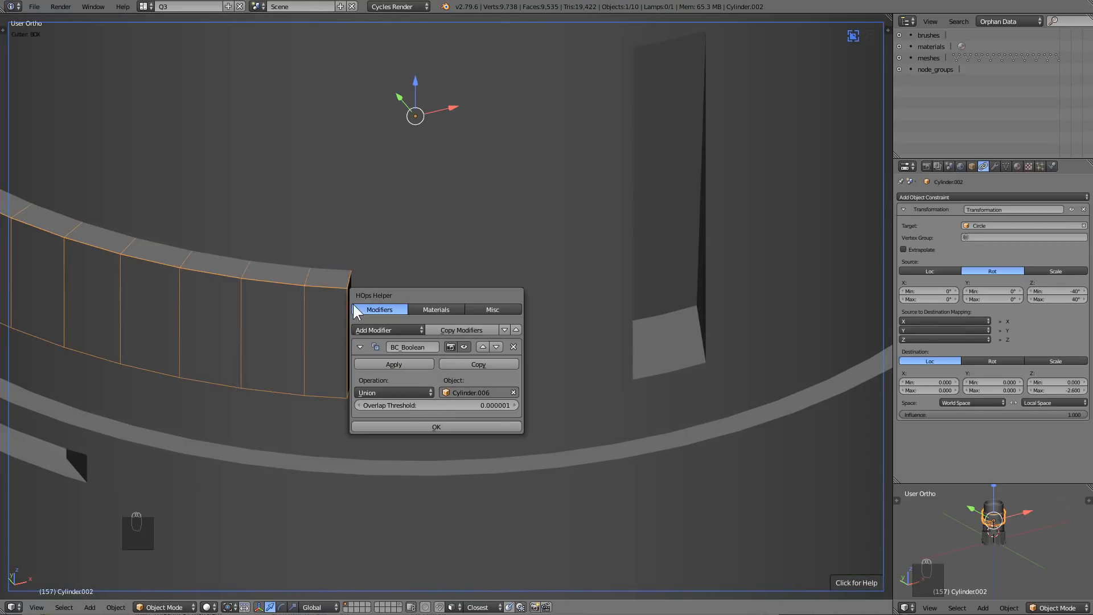
Select the curved strip cutter and apply its modifier
{"action": "key", "text": "z"}
{"action": "right_click", "coordinate": [332, 285]}
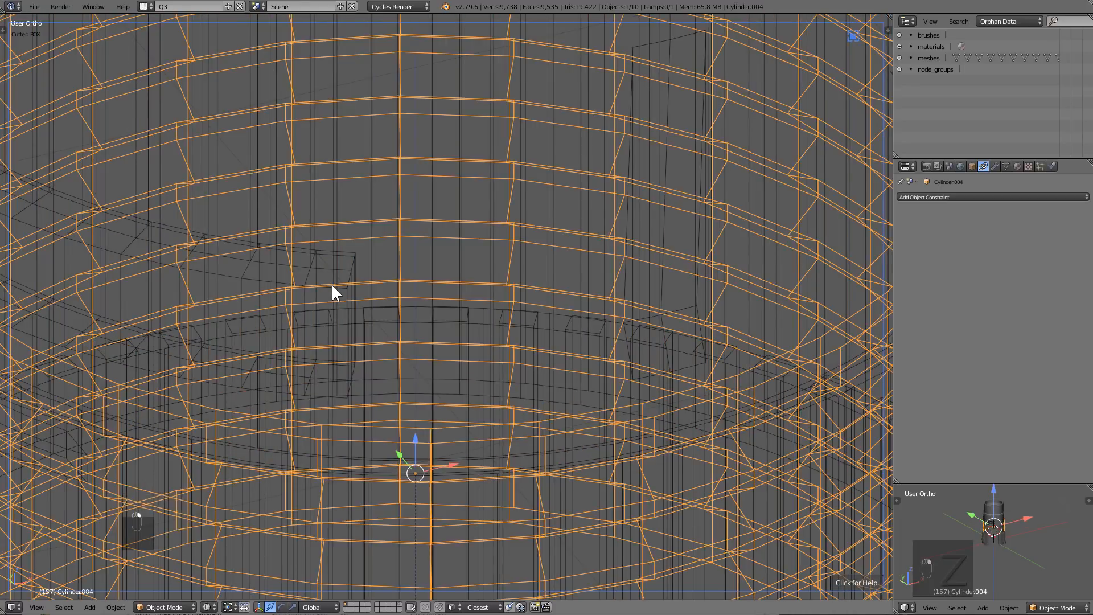
{"action": "right_click", "coordinate": [348, 284]}
{"action": "key", "text": "ctrl+grave"}
{"action": "left_click", "coordinate": [313, 357]}
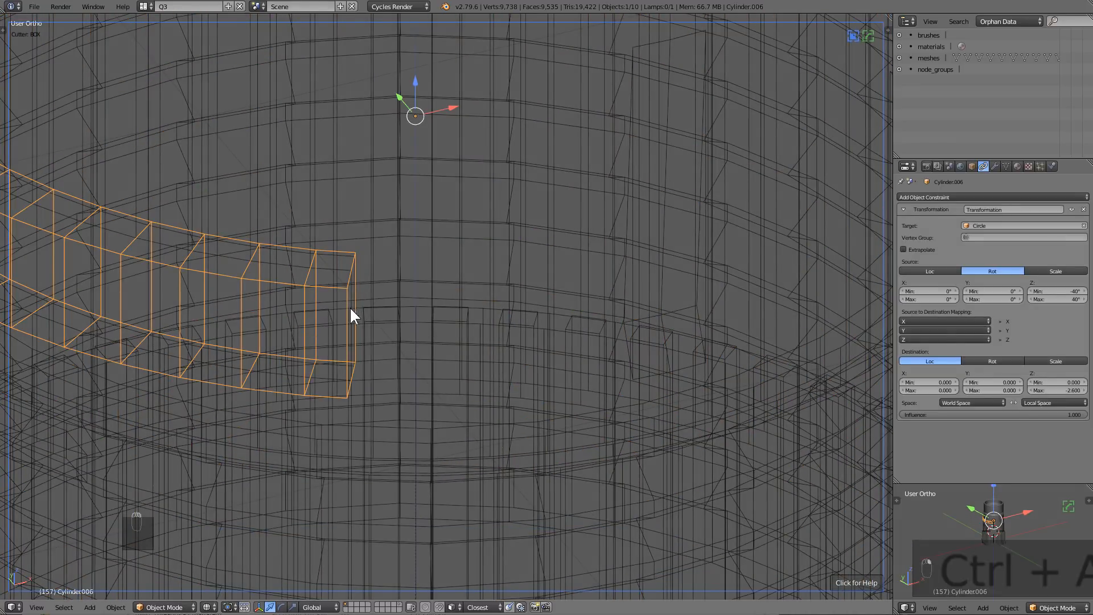
Bevel the outer vertical edge at the strip cutter's front end into a narrow chamfer and mark its edges sharp
{"action": "key", "text": "Tab"}
{"action": "key", "text": "z"}
{"action": "key", "text": "ctrl+Tab"}
{"action": "left_click", "coordinate": [341, 321]}
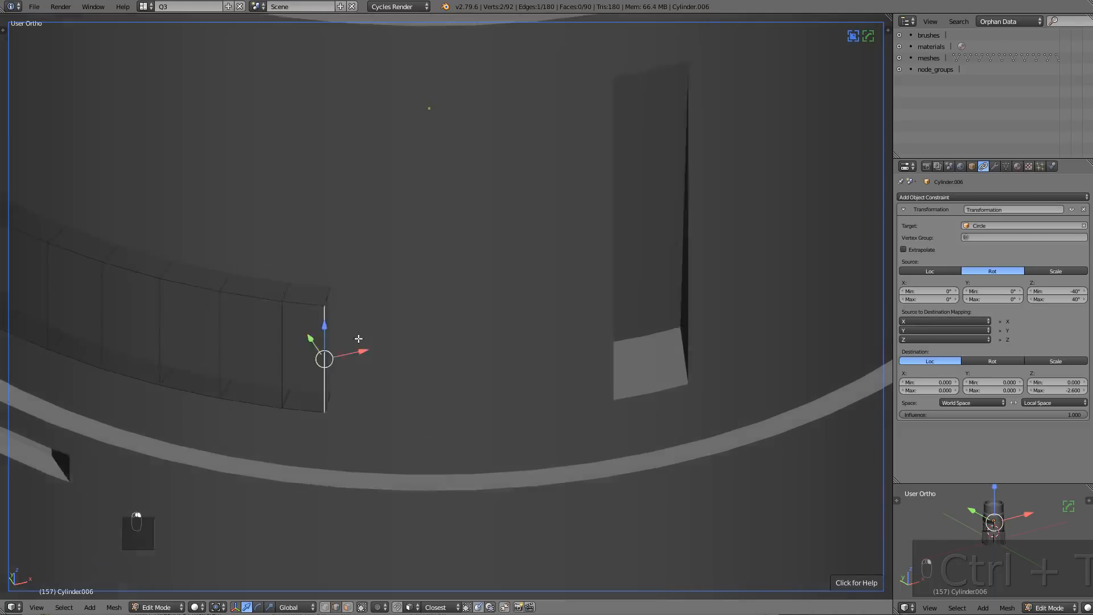
{"action": "middle_click_drag", "start_coordinate": [358, 339], "coordinate": [364, 338]}
{"action": "left_click", "coordinate": [413, 323]}
{"action": "key", "text": "Tab"}
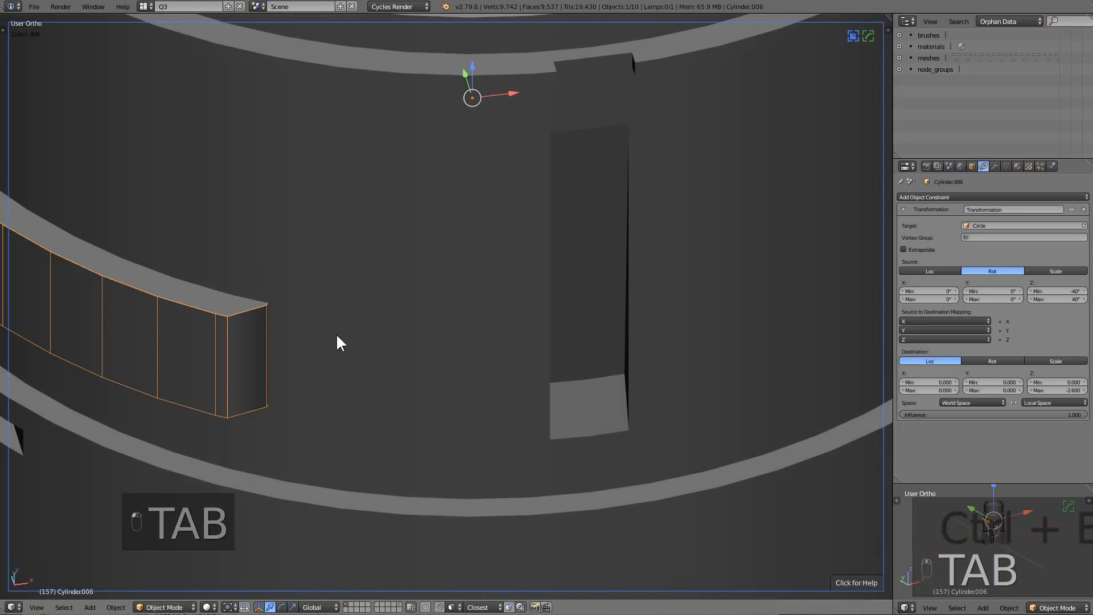
{"action": "scroll", "coordinate": [335, 332], "scroll_direction": "down", "scroll_amount": 1}
{"action": "key", "text": "Tab"}
{"action": "key", "text": "q"}
{"action": "left_click", "coordinate": [309, 325]}
{"action": "key", "text": "Tab"}
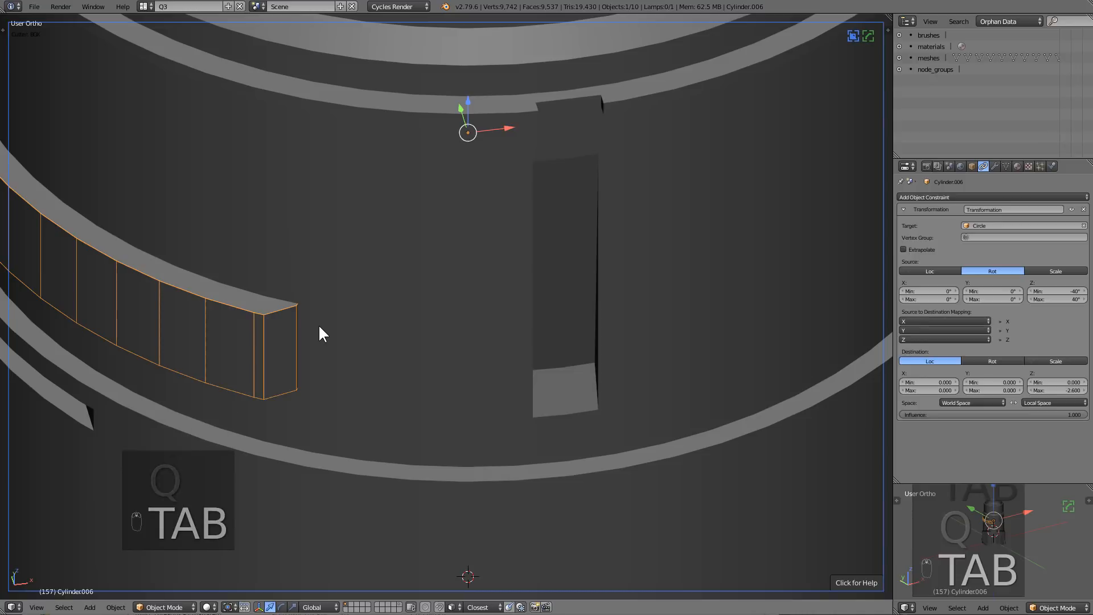
Hide the strip cutter and apply the BC_Boolean union on the ringed tube
{"action": "key", "text": "h"}
{"action": "right_click", "coordinate": [329, 319]}
{"action": "key", "text": "z"}
{"action": "key", "text": "ctrl+grave"}
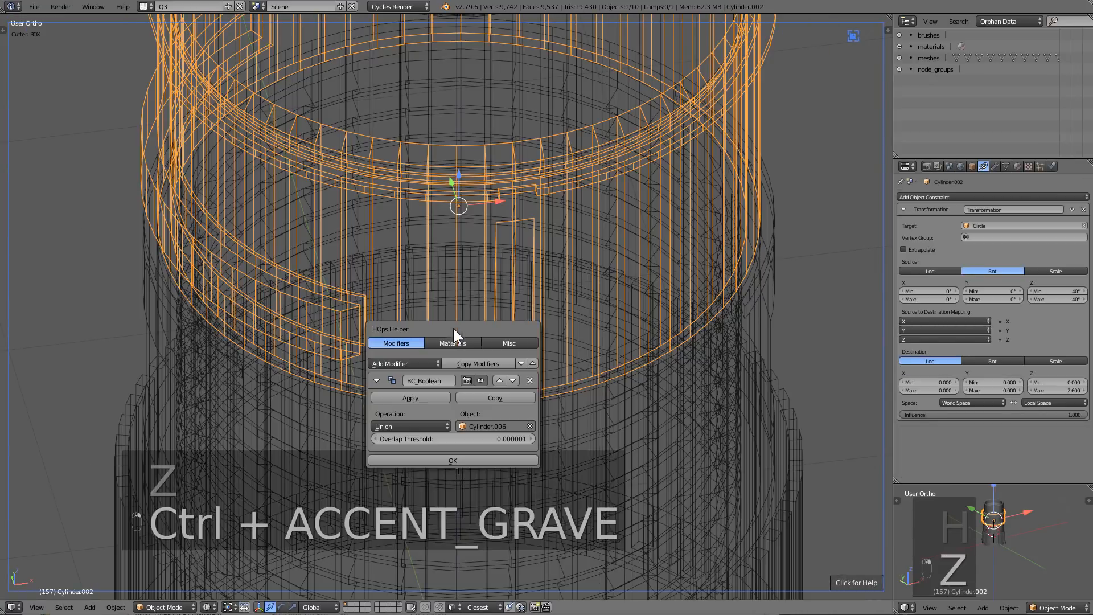
{"action": "left_click", "coordinate": [408, 394]}
Mirror the ringed tube across the Y and X axes to repeat the raised strip on both sides
{"action": "middle_click_drag", "start_coordinate": [391, 318], "coordinate": [421, 329]}
{"action": "key", "text": "alt+x"}
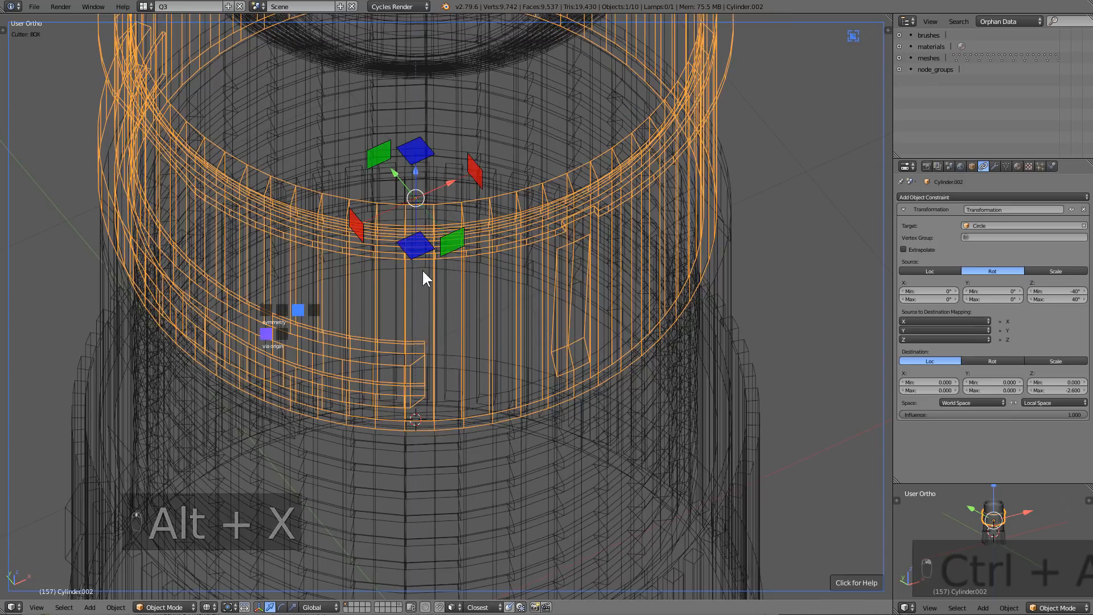
{"action": "left_click", "coordinate": [453, 237]}
{"action": "key", "text": "z"}
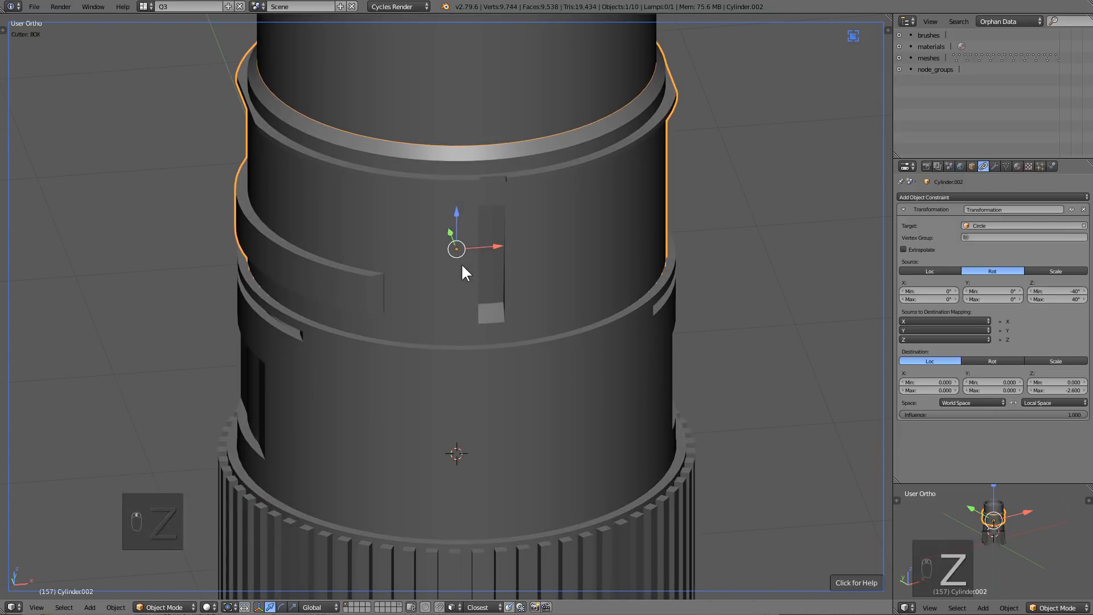
{"action": "left_click", "coordinate": [388, 248]}
{"action": "middle_click_drag", "start_coordinate": [388, 248], "coordinate": [430, 266]}
{"action": "scroll", "coordinate": [441, 274], "scroll_direction": "down", "scroll_amount": 2}
Play the animation in front view with everything deselected to examine the raised strips on the collapsing stack
{"action": "key", "text": "a"}
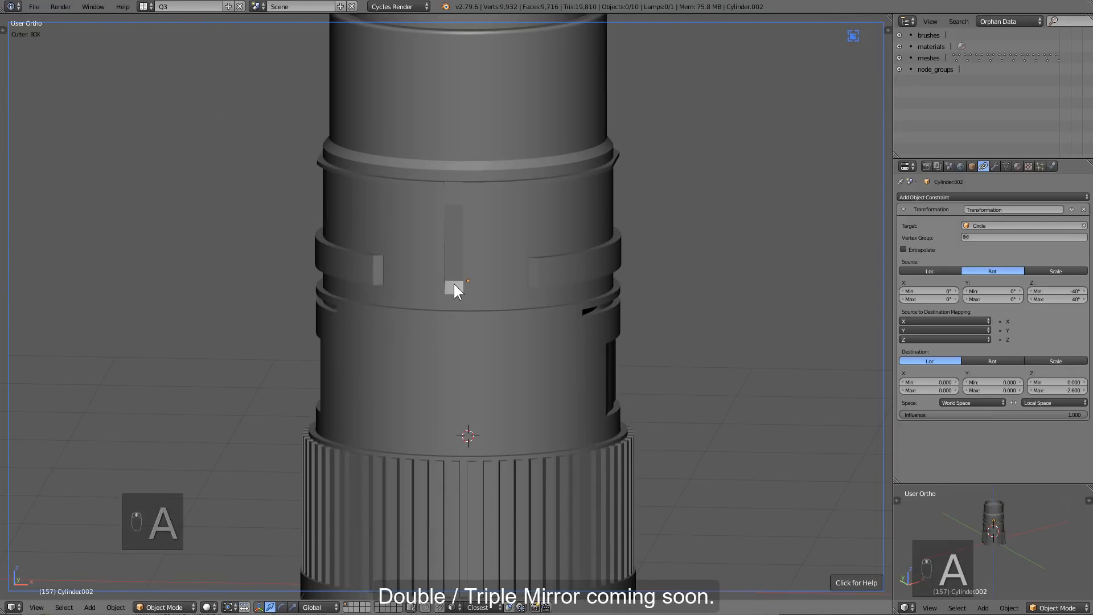
{"action": "key", "text": "KP_1"}
{"action": "key", "text": "alt+a"}
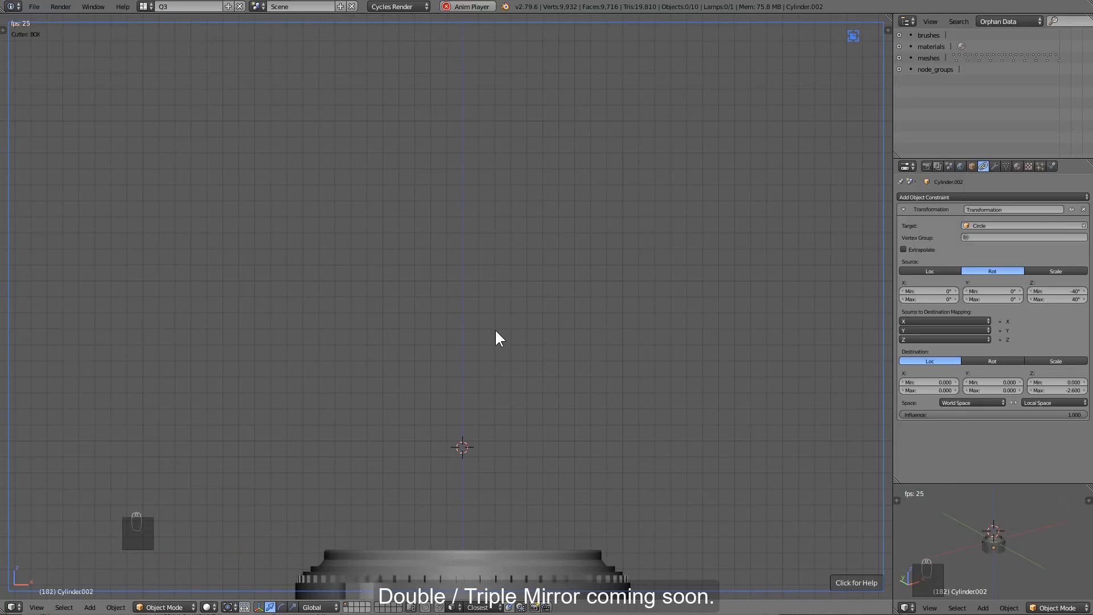
{"action": "key", "text": "alt+a"}
Drive the ringed tube's Z rotation with the expression #frame*0.15
{"action": "right_click", "coordinate": [560, 269]}
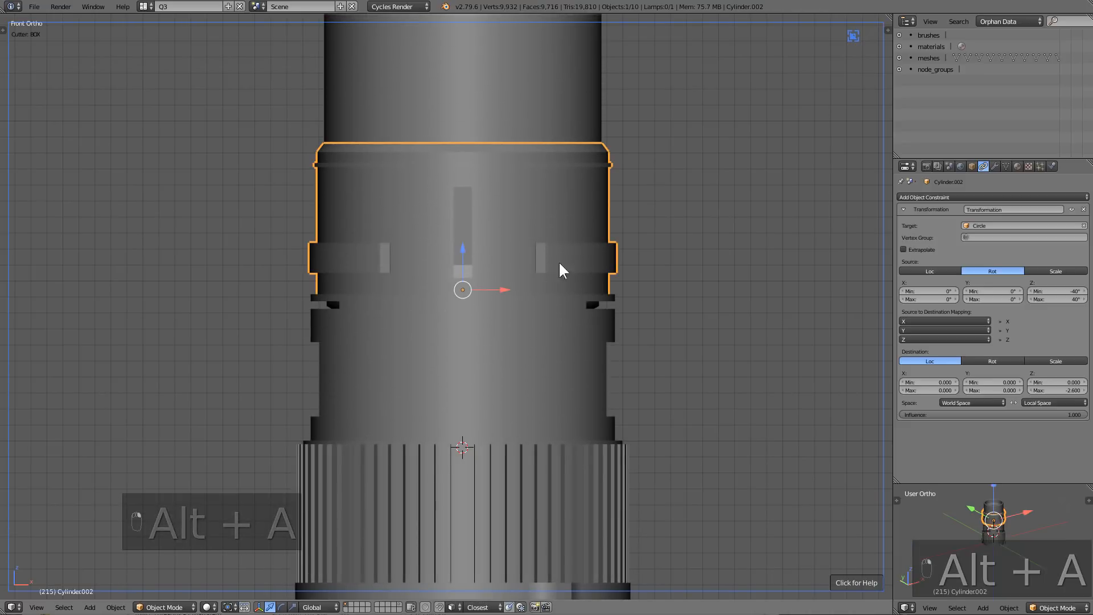
{"action": "key", "text": "n"}
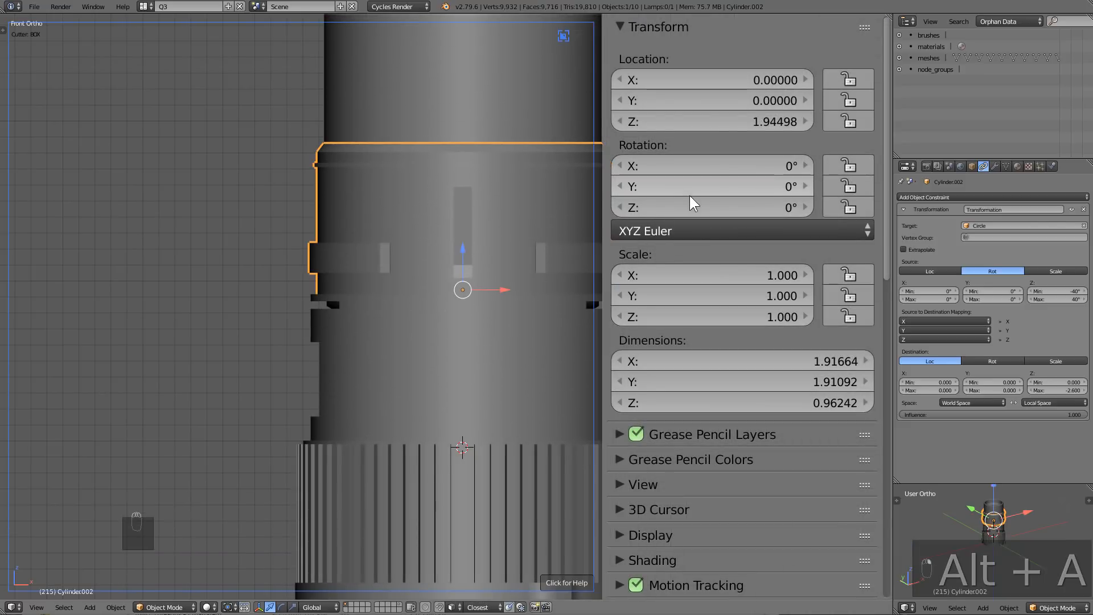
{"action": "left_click", "coordinate": [687, 208]}
{"action": "type", "text": "#frame*0.1"}
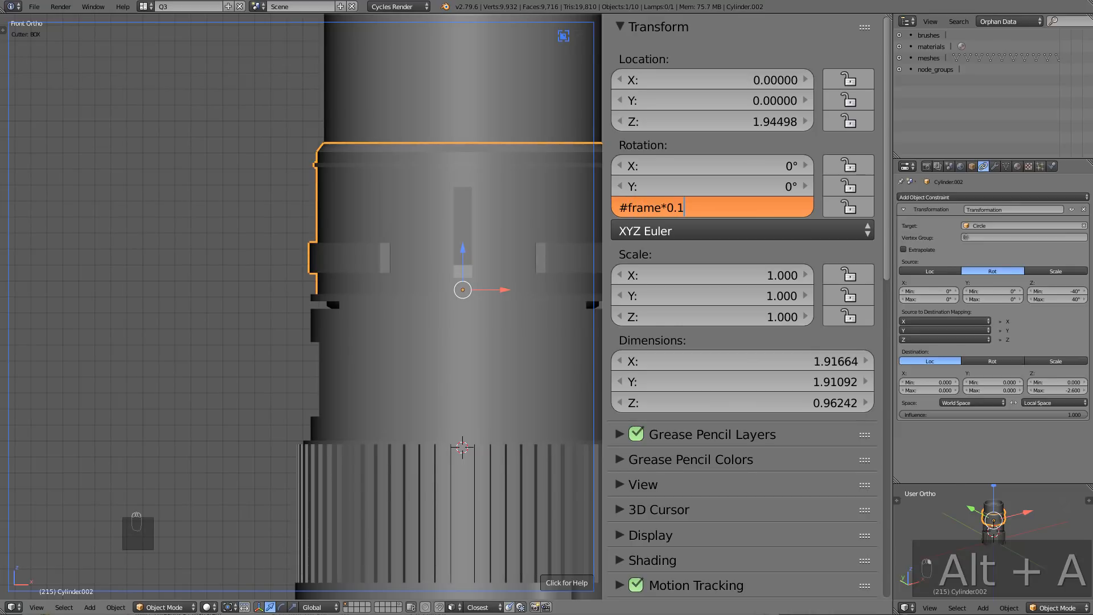
{"action": "type", "text": "5"}
{"action": "key", "text": "Return"}
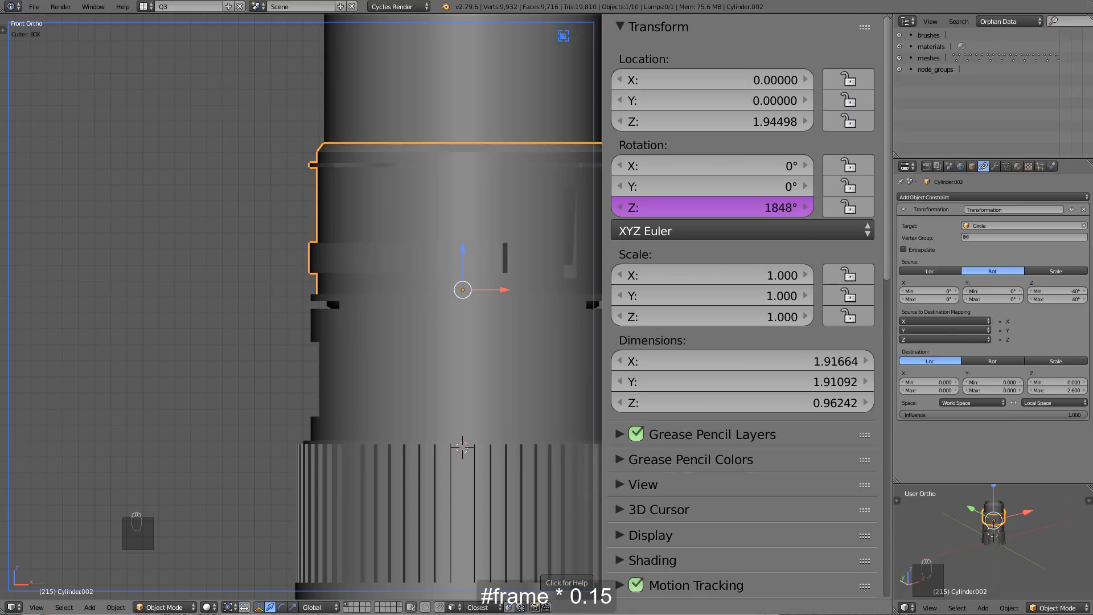
Drive the Z rotation of the slotted tube below it with the expression #cos(frame*pi/31)
{"action": "left_click", "coordinate": [430, 348]}
{"action": "right_click", "coordinate": [437, 393]}
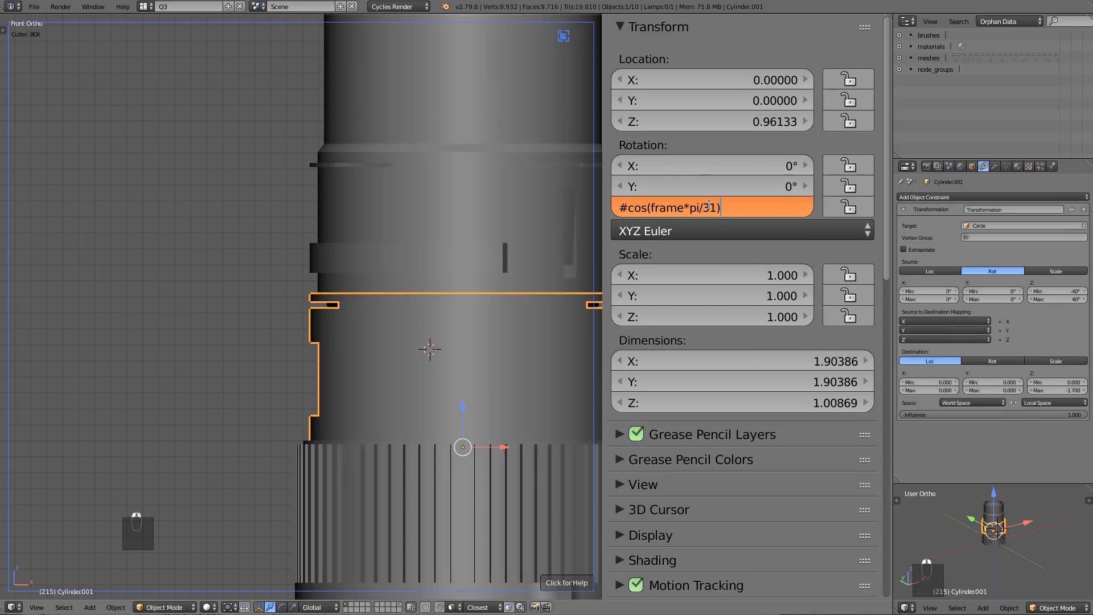
{"action": "key", "text": "Return"}
Play the animation from several angles with everything deselected to examine the tubes' rotation
{"action": "key", "text": "alt+a"}
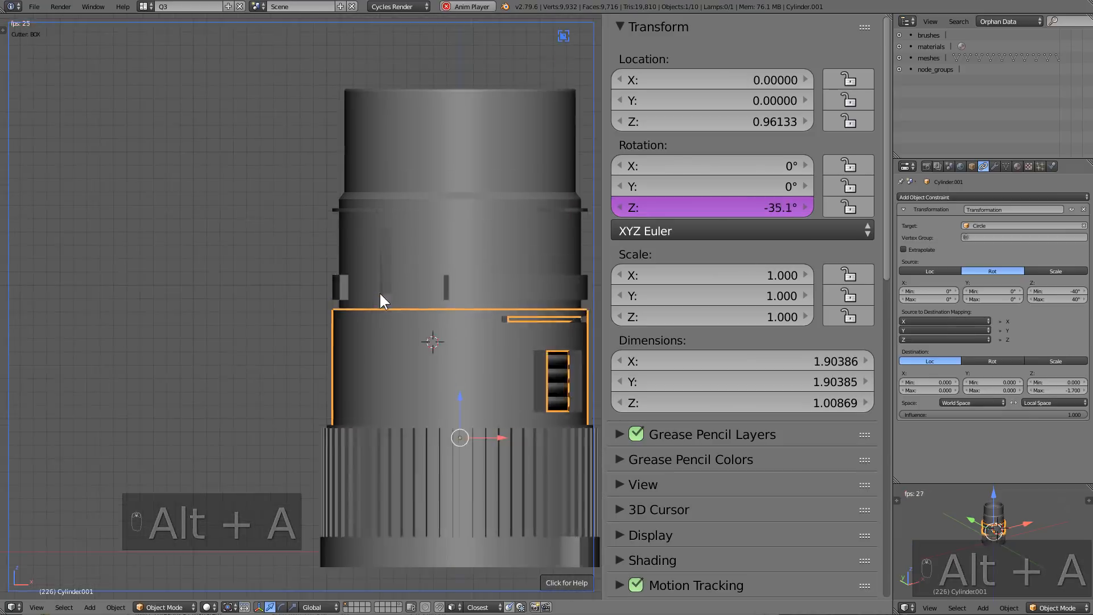
{"action": "middle_click_drag", "start_coordinate": [379, 292], "coordinate": [420, 398]}
{"action": "key", "text": "a"}
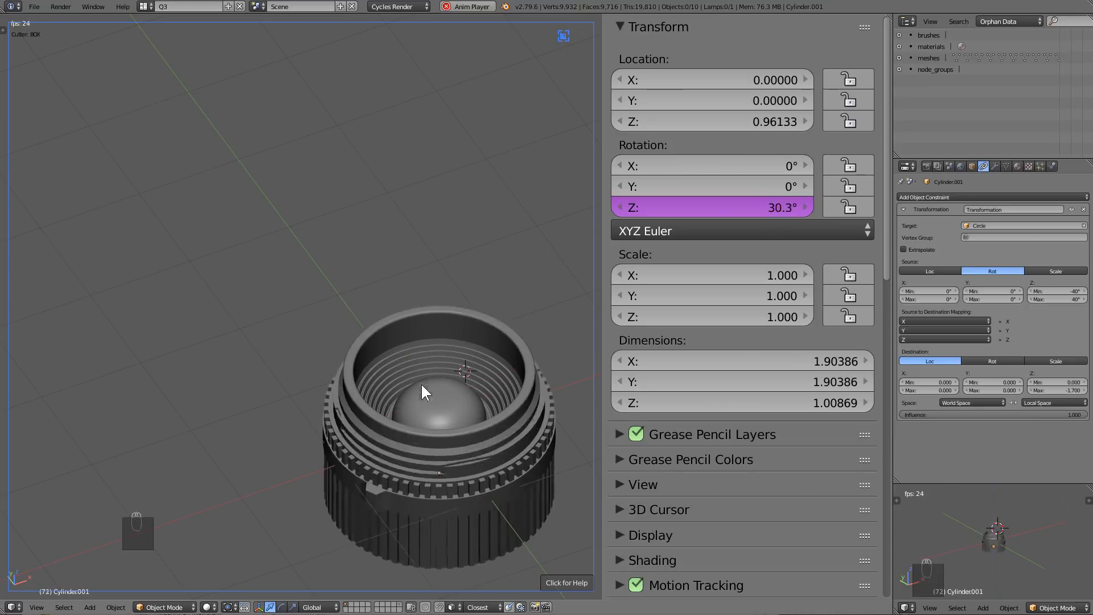
{"action": "middle_click_drag", "start_coordinate": [422, 382], "coordinate": [429, 302]}
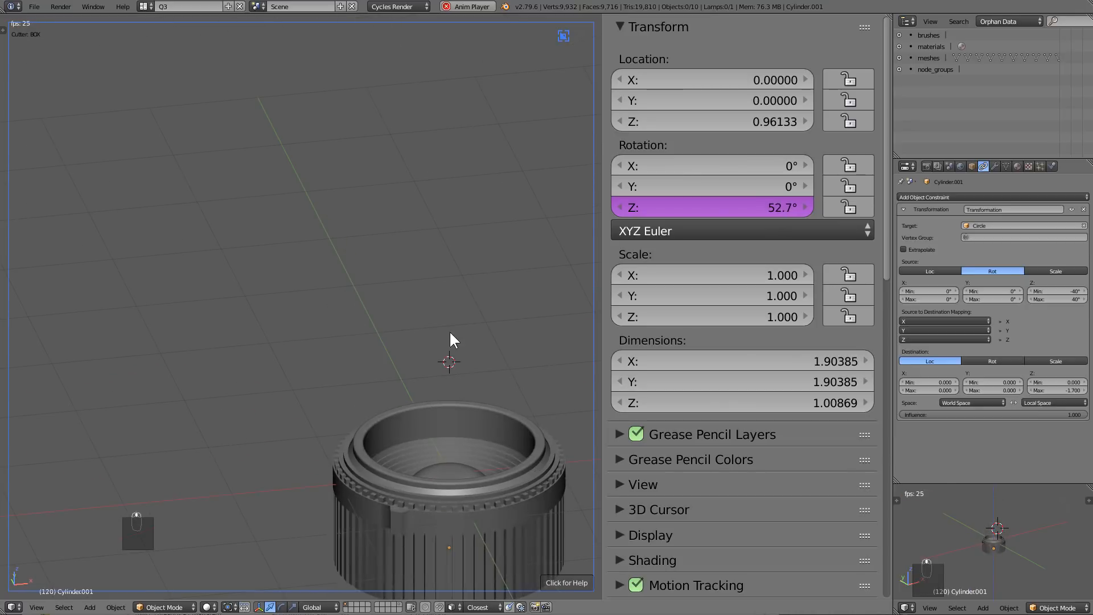
{"action": "key", "text": "alt+a"}
Add a centred loop cut around the outer wall of the uppermost tube
{"action": "right_click", "coordinate": [467, 224]}
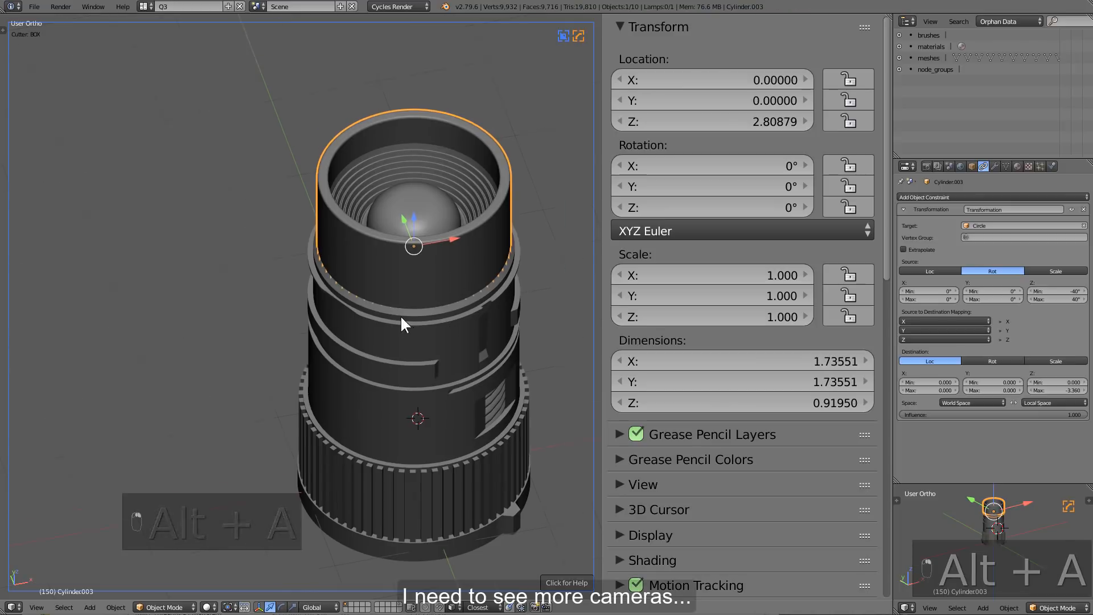
{"action": "scroll", "coordinate": [398, 319], "scroll_direction": "up", "scroll_amount": 4}
{"action": "key", "text": "Tab"}
{"action": "scroll", "coordinate": [391, 332], "scroll_direction": "up", "scroll_amount": 2}
{"action": "key", "text": "ctrl+r"}
{"action": "left_click", "coordinate": [397, 326]}
{"action": "right_click", "coordinate": [398, 327]}
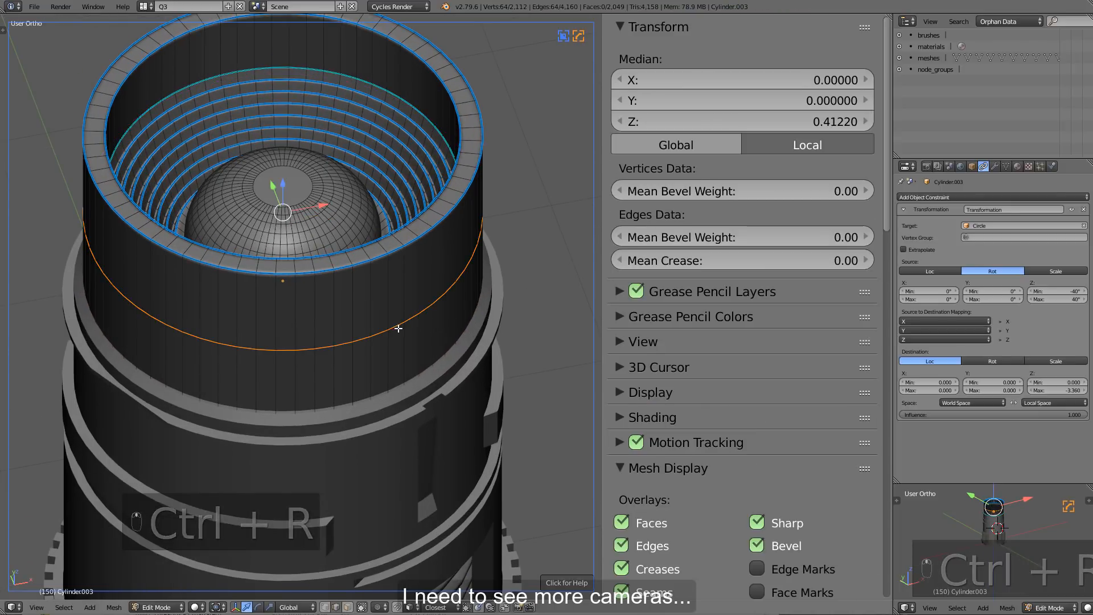
{"action": "key", "text": "ctrl+b"}
{"action": "left_click", "coordinate": [444, 375]}
{"action": "key", "text": "ctrl+z"}
Bevel the new edge loop into a wide face band and raise the band along Z to a local height of about 0.453
{"action": "key", "text": "ctrl+b"}
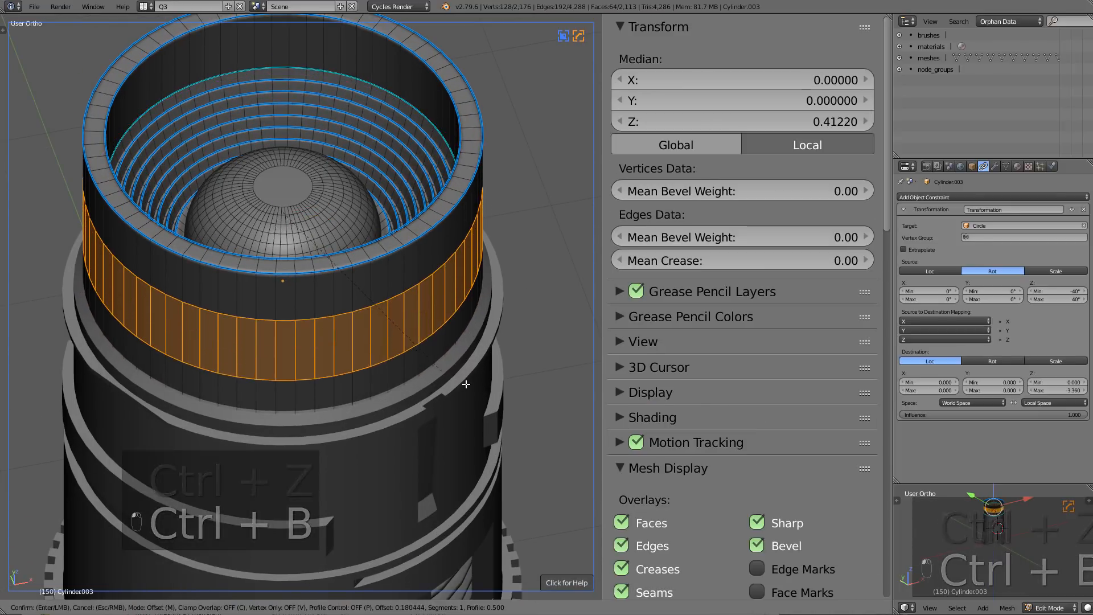
{"action": "left_click", "coordinate": [480, 390]}
{"action": "key", "text": "g"}
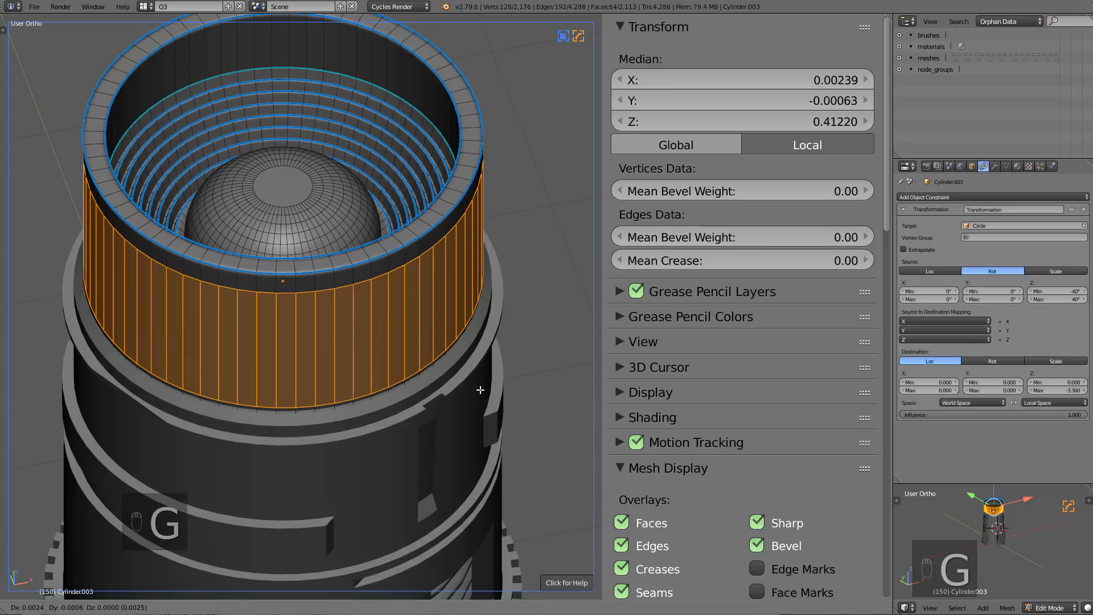
{"action": "middle_click", "coordinate": [477, 386]}
{"action": "left_click", "coordinate": [476, 380]}
Extrude the face band in place and shrink it inward along its normals by about 0.04 to form a recess
{"action": "key", "text": "e"}
{"action": "right_click", "coordinate": [476, 380]}
{"action": "key", "text": "alt+s"}
{"action": "left_click", "coordinate": [474, 379]}
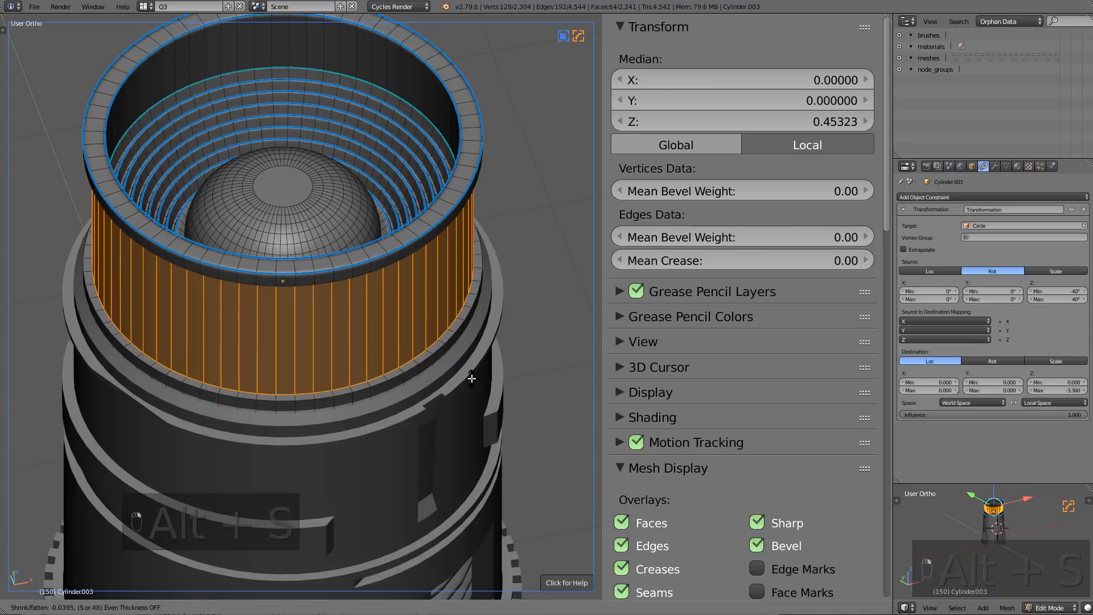
Sharpen the recessed tube in Object Mode and apply its bevel width
{"action": "key", "text": "Tab"}
{"action": "key", "text": "q"}
{"action": "left_click", "coordinate": [453, 363]}
{"action": "middle_click_drag", "start_coordinate": [401, 342], "coordinate": [377, 330]}
{"action": "key", "text": "q"}
{"action": "left_click", "coordinate": [361, 320]}
{"action": "left_click", "coordinate": [364, 320]}
Inset each face of the uppermost tube's recessed band individually
{"action": "scroll", "coordinate": [364, 318], "scroll_direction": "down", "scroll_amount": 3}
{"action": "key", "text": "a"}
{"action": "scroll", "coordinate": [376, 330], "scroll_direction": "up", "scroll_amount": 1}
{"action": "scroll", "coordinate": [398, 293], "scroll_direction": "down", "scroll_amount": 3}
{"action": "right_click", "coordinate": [399, 293]}
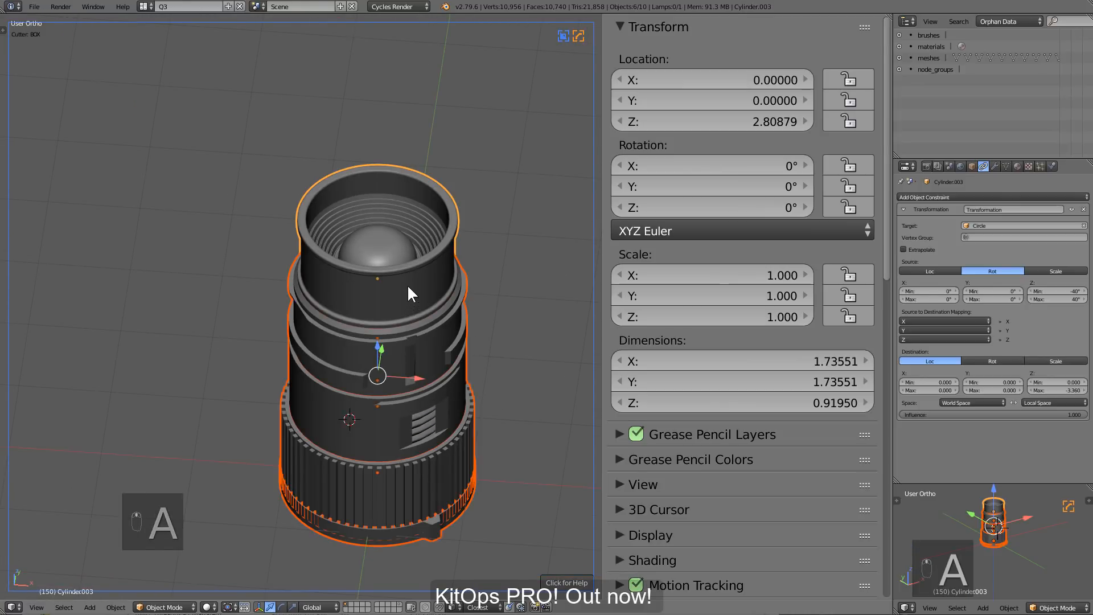
{"action": "key", "text": "Tab"}
{"action": "scroll", "coordinate": [407, 284], "scroll_direction": "up", "scroll_amount": 6}
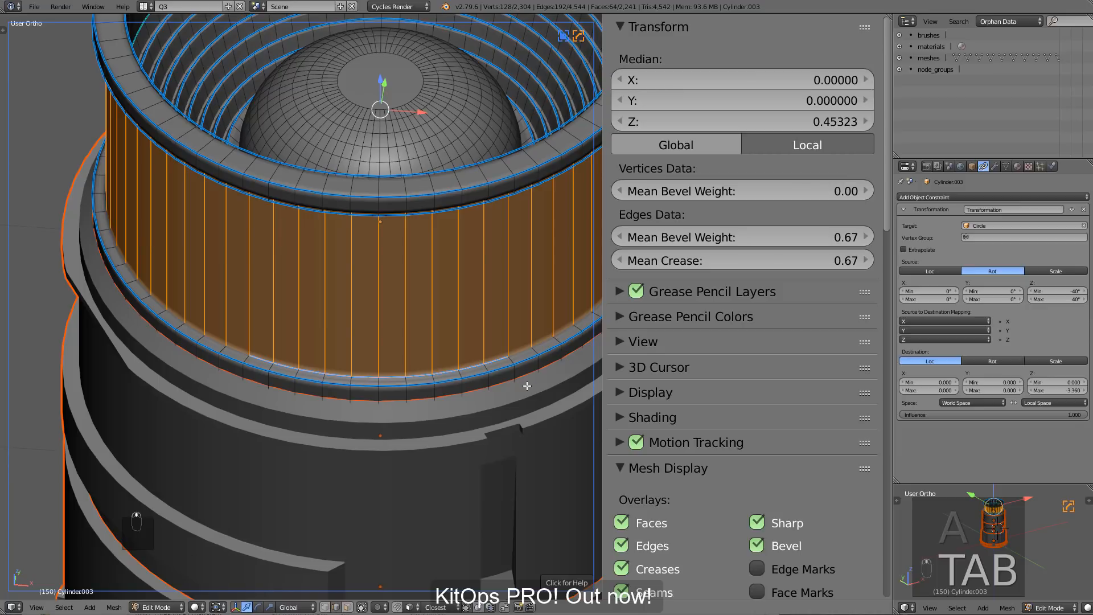
{"action": "key", "text": "i"}
{"action": "key", "text": "i"}
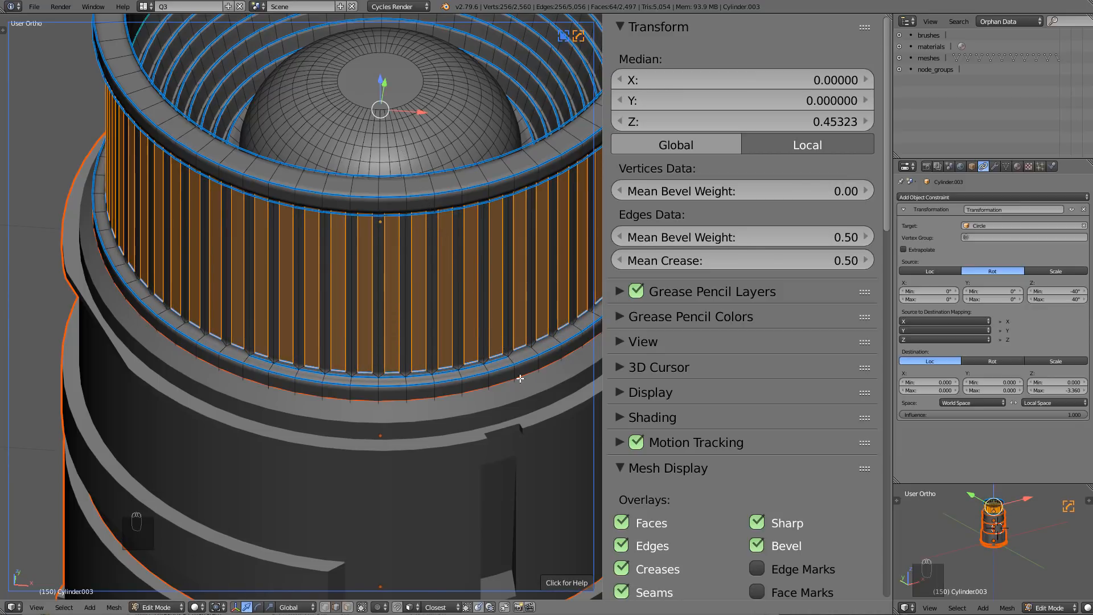
{"action": "left_click", "coordinate": [521, 383]}
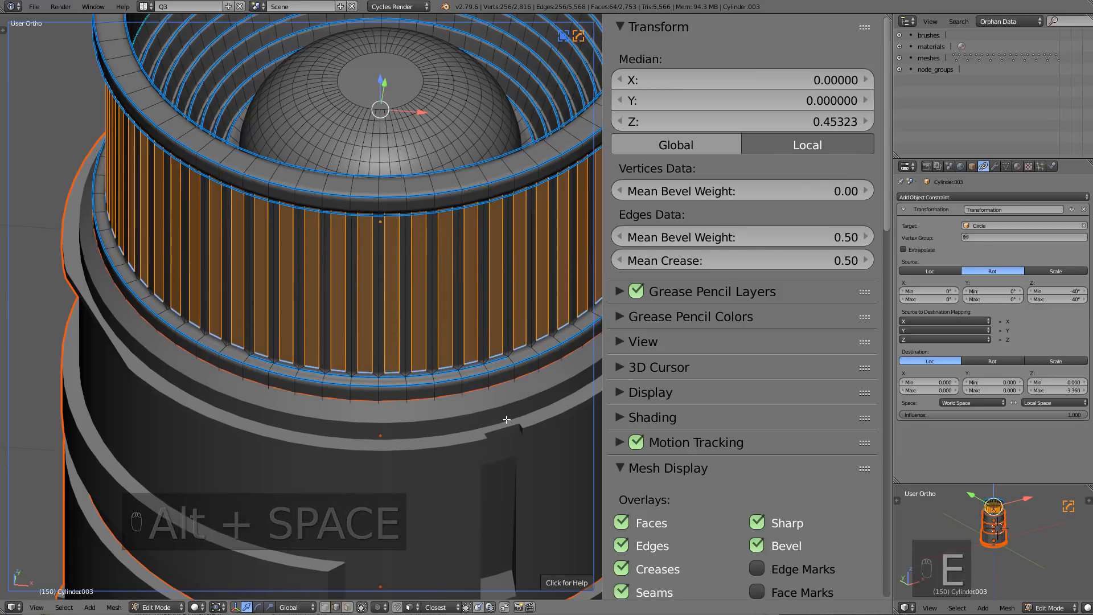
Extrude the inset faces and offset them along their normals to form vertical ribbing around the tube
{"action": "key", "text": "alt+s"}
{"action": "key", "text": "alt+s"}
{"action": "key", "text": "Tab"}
Sharpen only the ribbed uppermost tube and set its bevel to about 0.019 width with 3 segments
{"action": "key", "text": "q"}
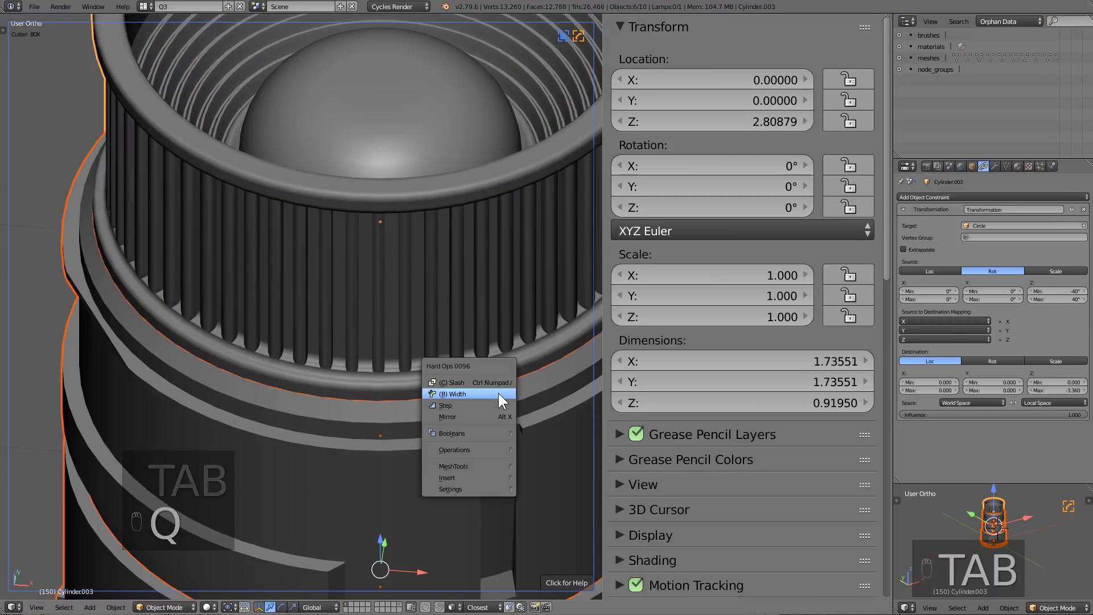
{"action": "key", "text": "a"}
{"action": "right_click", "coordinate": [346, 350]}
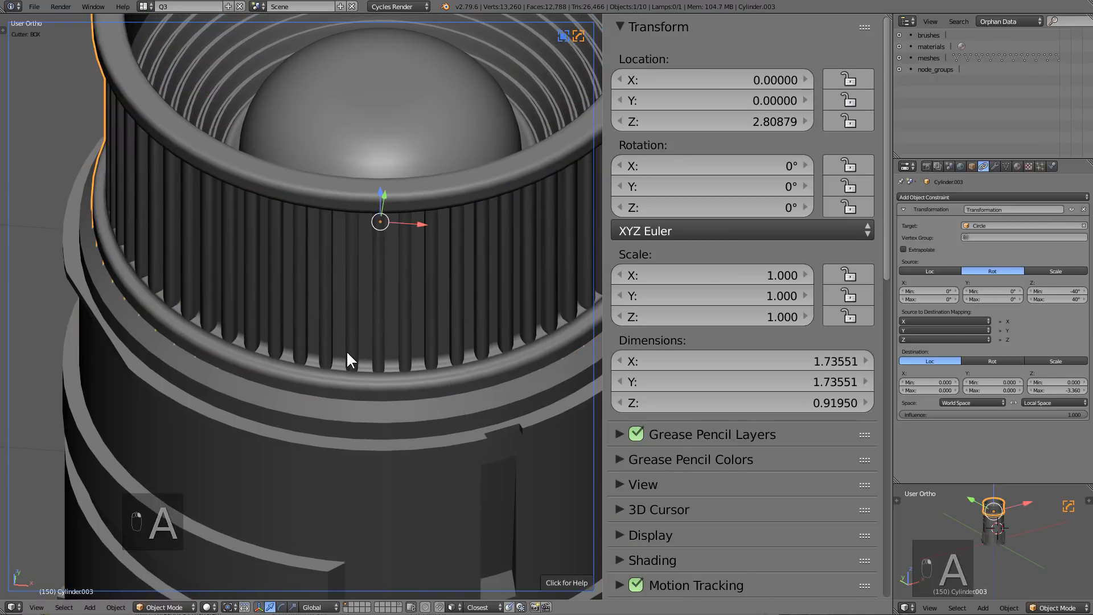
{"action": "key", "text": "q"}
{"action": "left_click", "coordinate": [345, 343]}
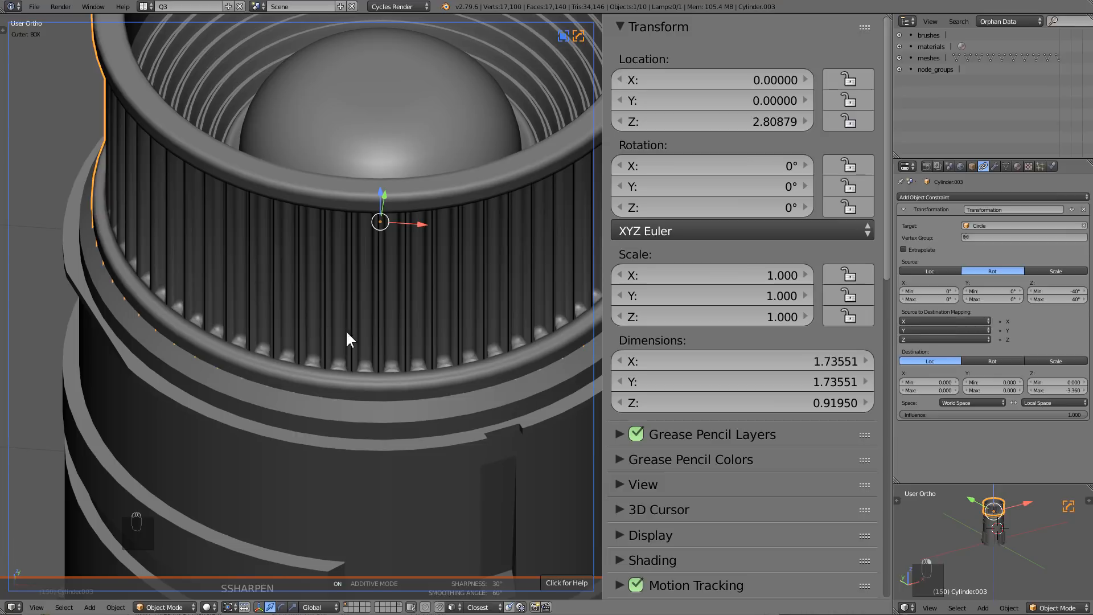
{"action": "key", "text": "q"}
{"action": "left_click", "coordinate": [368, 350]}
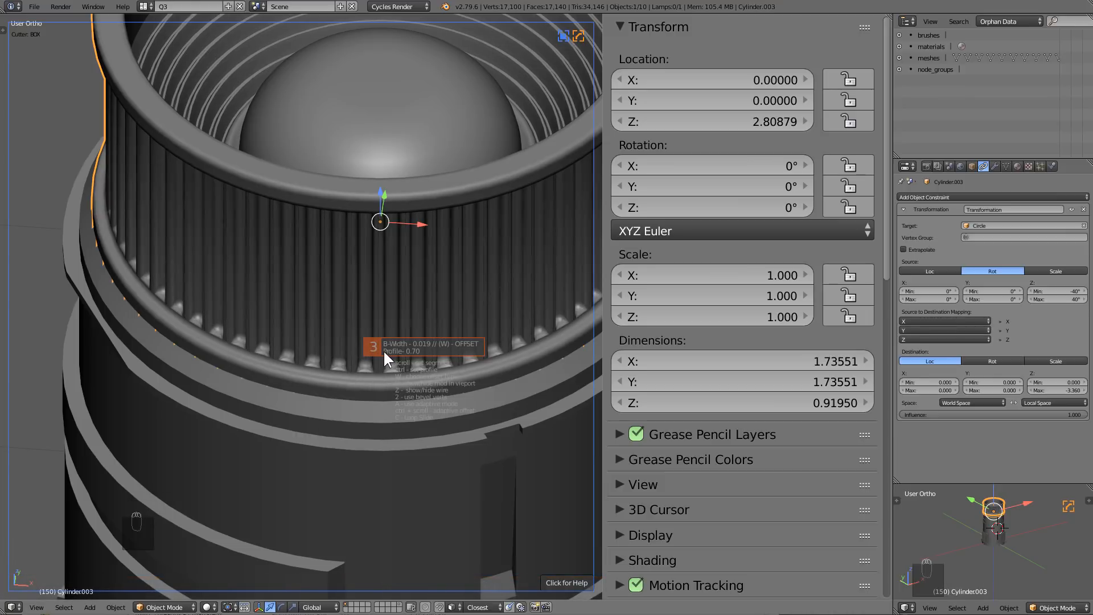
{"action": "left_click", "coordinate": [429, 342]}
Deselect everything and play the animation to examine the ribbed tube as the stack collapses and extends
{"action": "key", "text": "a"}
{"action": "scroll", "coordinate": [423, 353], "scroll_direction": "down", "scroll_amount": 5}
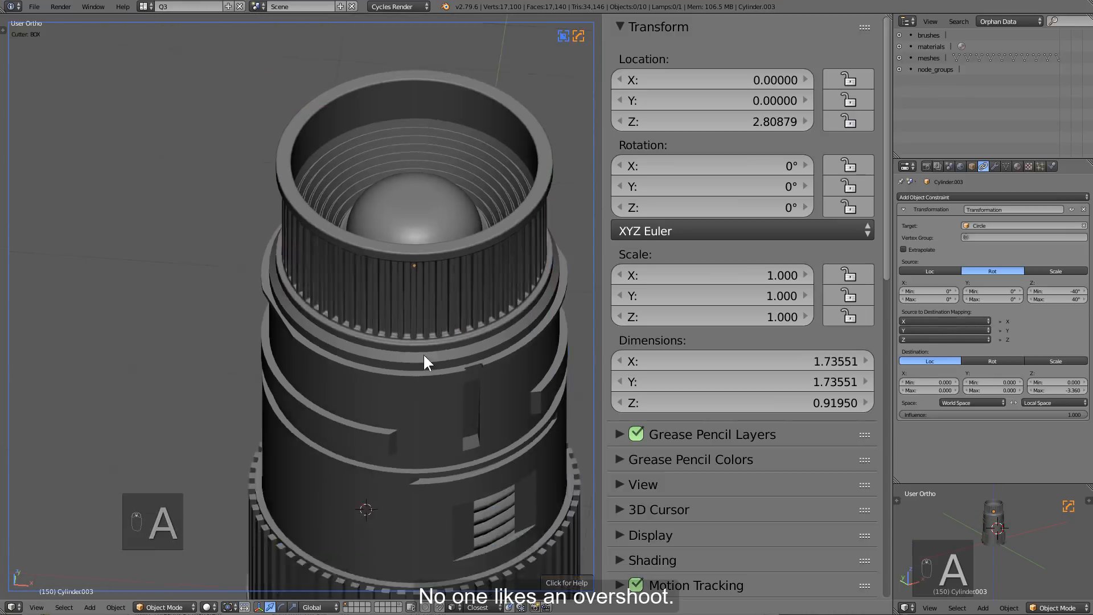
{"action": "key", "text": "alt+a"}
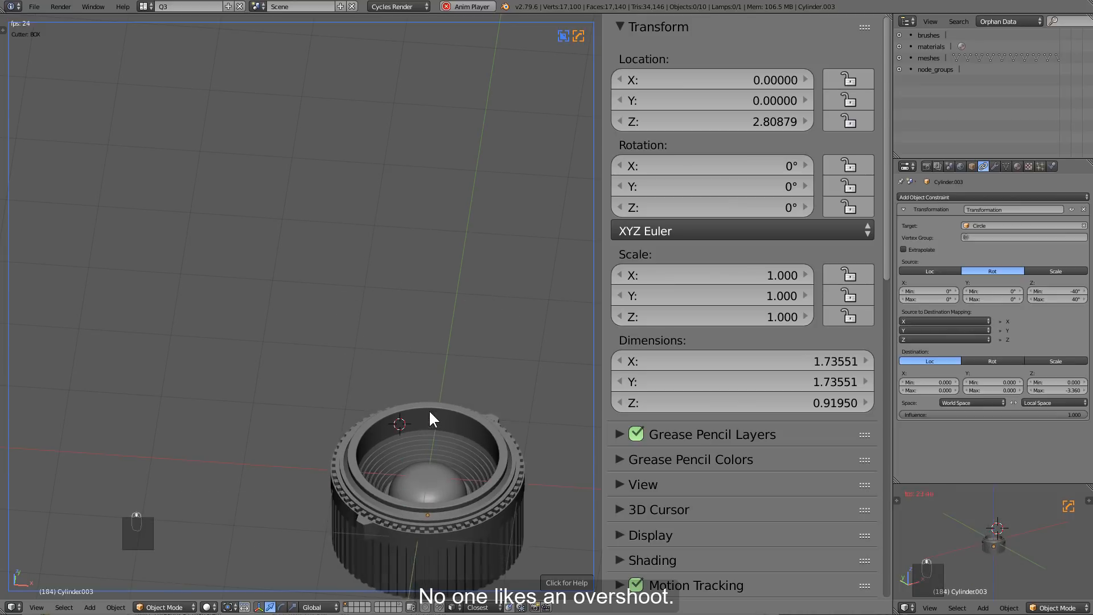
{"action": "key", "text": "alt+a"}
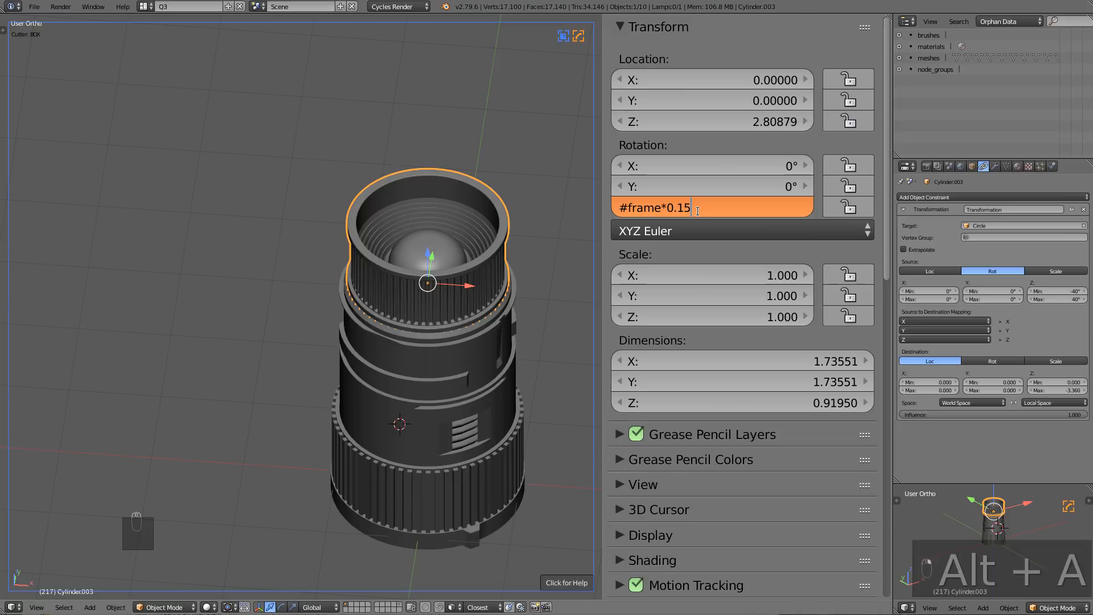
Drive the uppermost tube's Z rotation with the expression #frame*0.15 and play the animation
{"action": "key", "text": "Return"}
{"action": "key", "text": "alt+a"}
{"action": "key", "text": "m"}
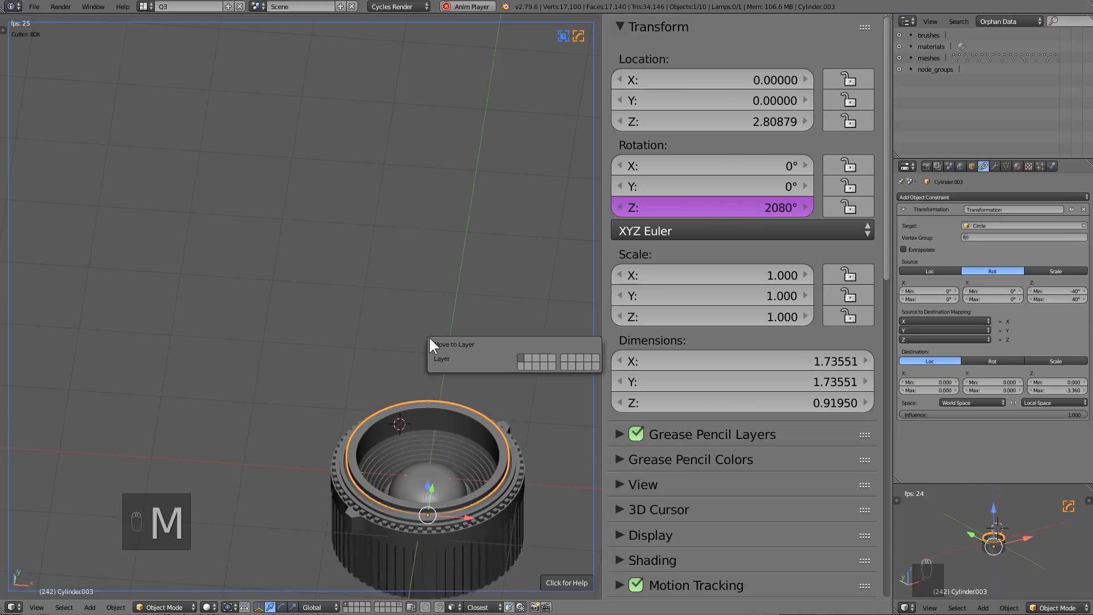
{"action": "key", "text": "m"}
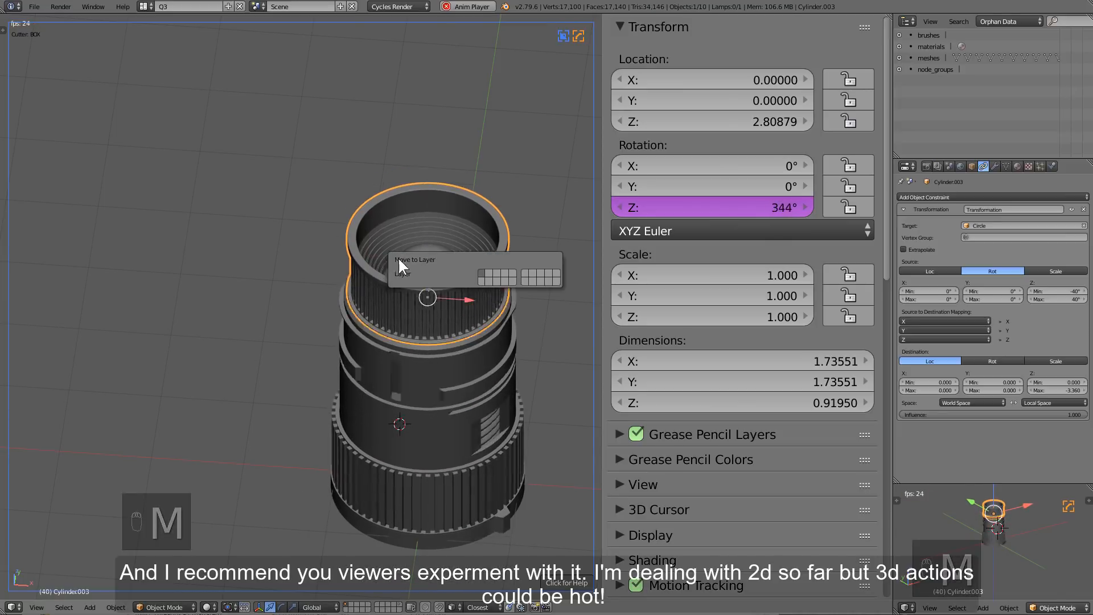
Try the expression frame*0.05 for the uppermost tube's Z rotation driver
{"action": "left_click", "coordinate": [673, 207]}
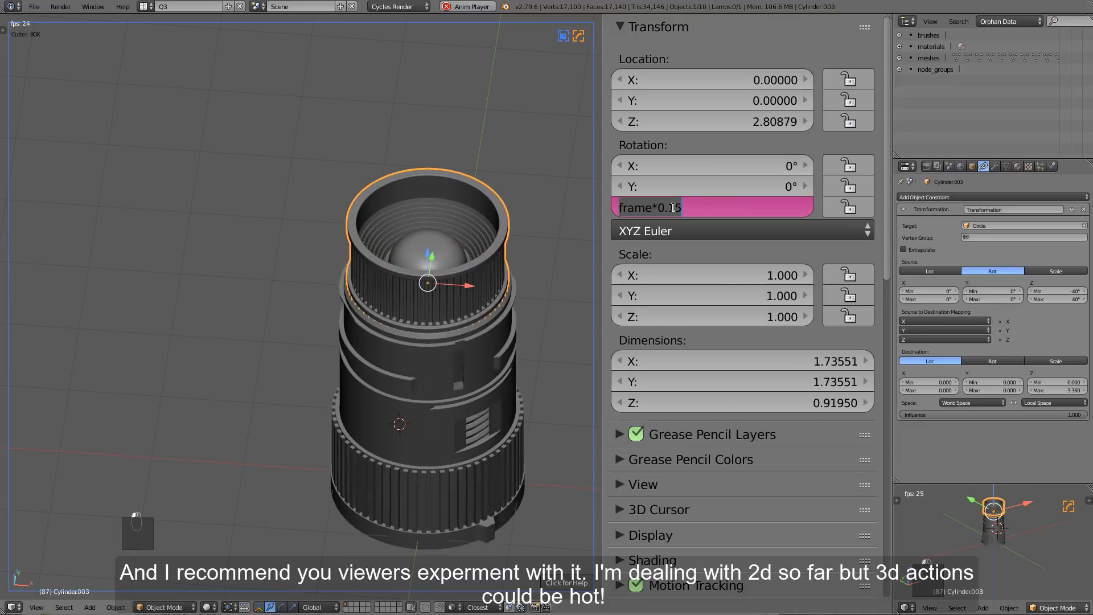
{"action": "left_click_drag", "start_coordinate": [675, 207], "coordinate": [668, 207]}
{"action": "type", "text": "0"}
{"action": "key", "text": "Return"}
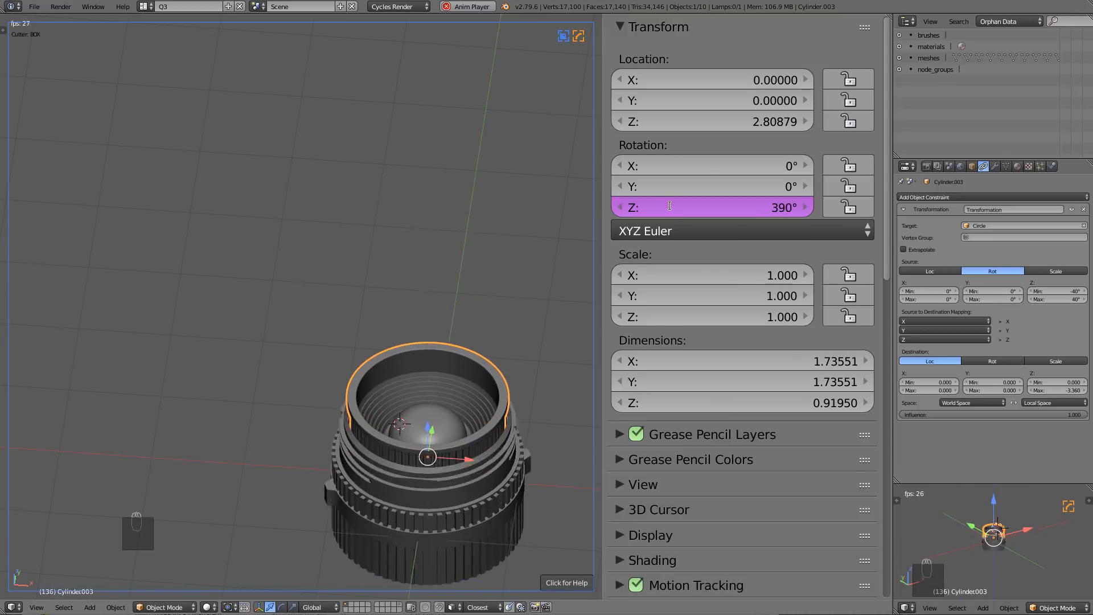
Set the uppermost tube's Z rotation driver expression to frame*0.01
{"action": "left_click", "coordinate": [680, 209]}
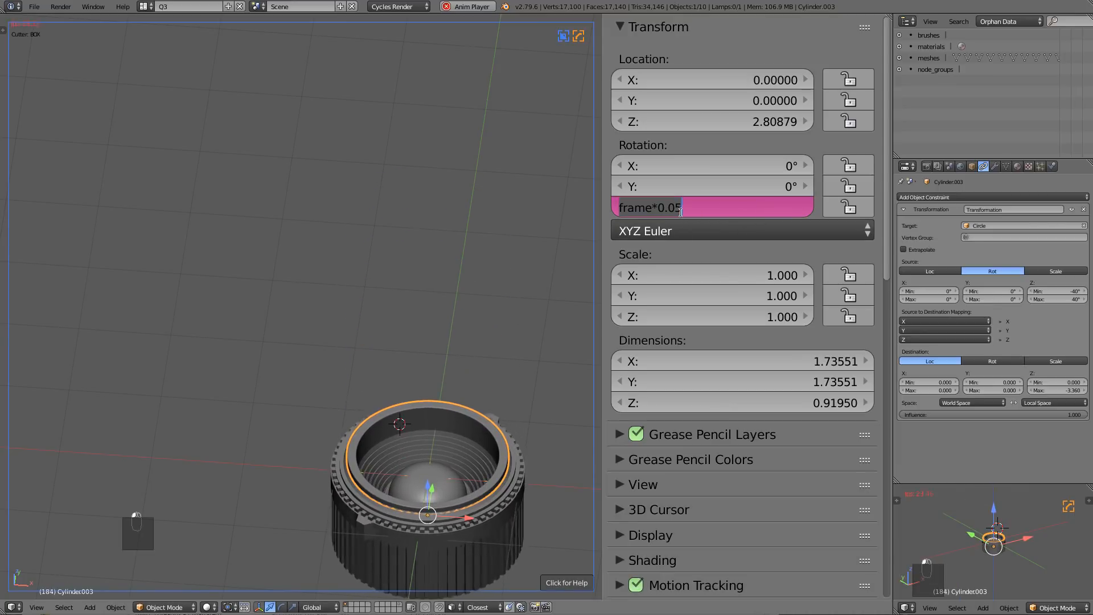
{"action": "left_click_drag", "start_coordinate": [674, 209], "coordinate": [682, 209]}
{"action": "type", "text": "1"}
{"action": "key", "text": "Return"}
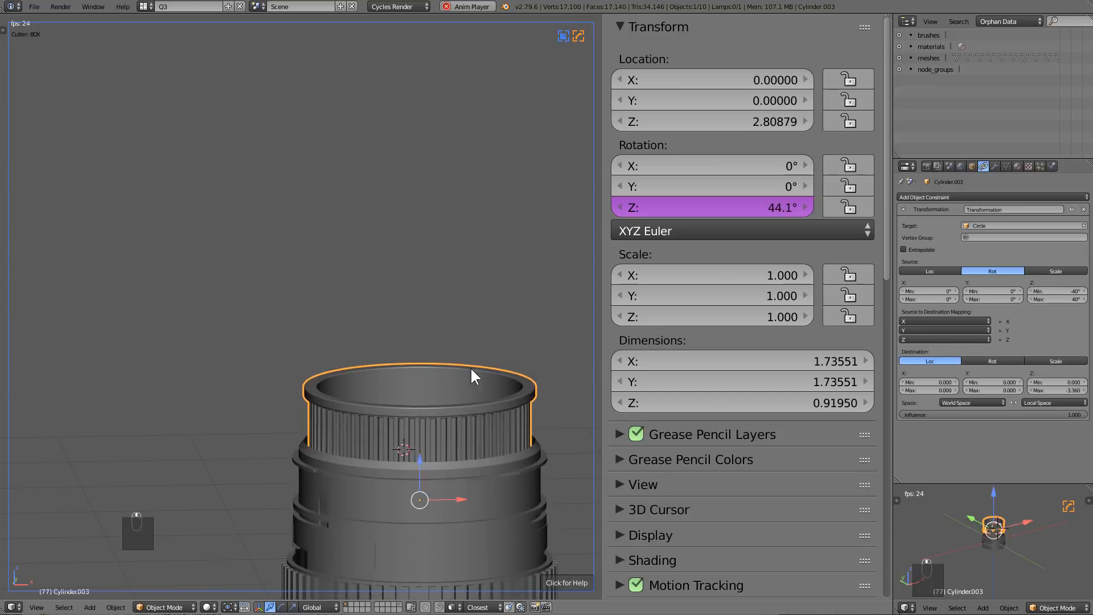
Examine the playing animation from the front with nothing selected, then stop playback
{"action": "key", "text": "a"}
{"action": "middle_click_drag", "start_coordinate": [425, 261], "coordinate": [415, 298]}
{"action": "key", "text": "KP_1"}
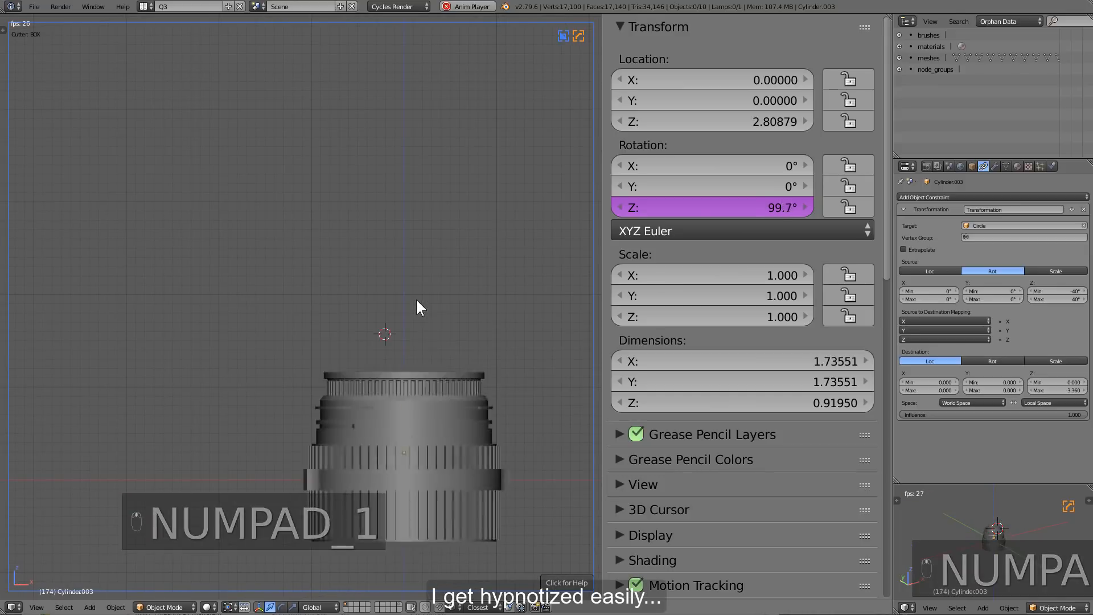
{"action": "middle_click_drag", "start_coordinate": [397, 380], "coordinate": [373, 282], "text": "shift"}
{"action": "key", "text": "alt+a"}
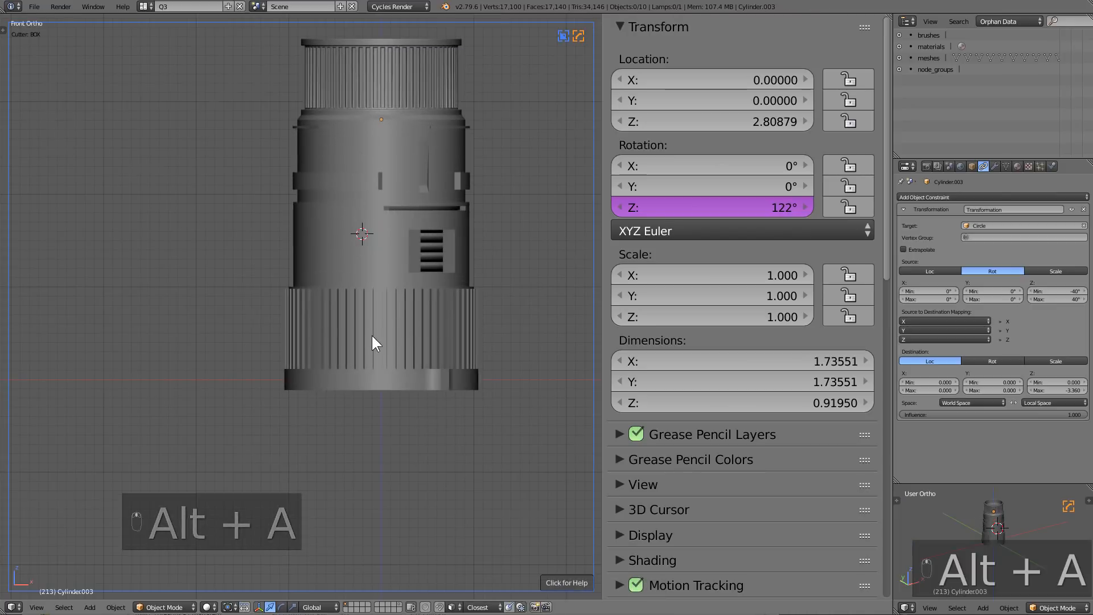
Centre the 3D cursor at the origin and add a cylinder mesh there
{"action": "middle_click_drag", "start_coordinate": [371, 334], "coordinate": [410, 381]}
{"action": "key", "text": "shift+c"}
{"action": "key", "text": "shift+a"}
{"action": "mouse_move", "coordinate": [429, 367]}
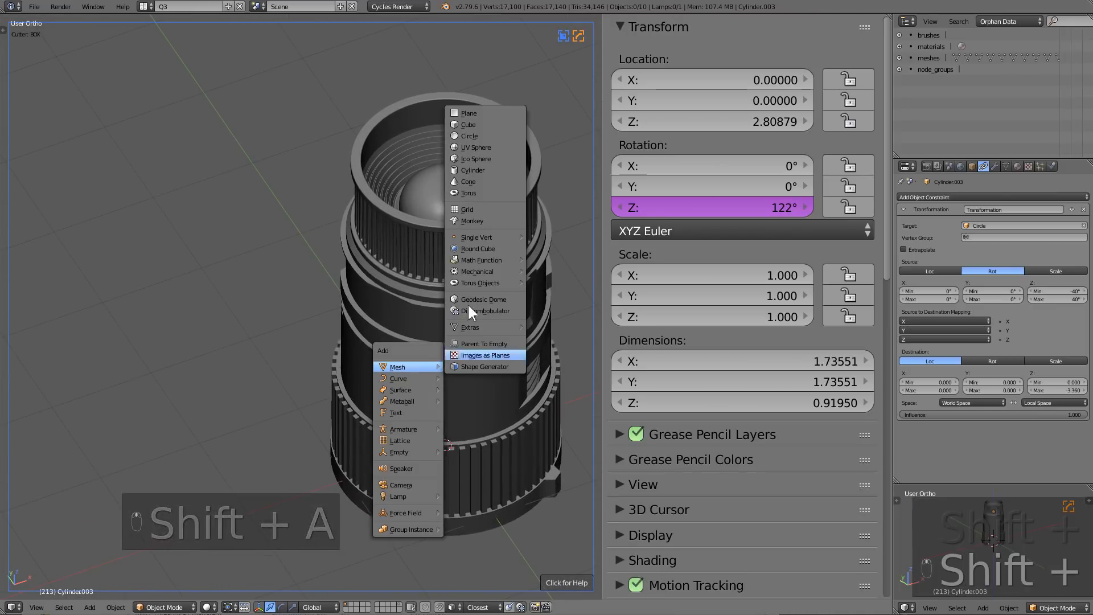
{"action": "left_click", "coordinate": [475, 170]}
{"action": "key", "text": "z"}
{"action": "middle_click_drag", "start_coordinate": [483, 334], "coordinate": [481, 394]}
{"action": "key", "text": "z"}
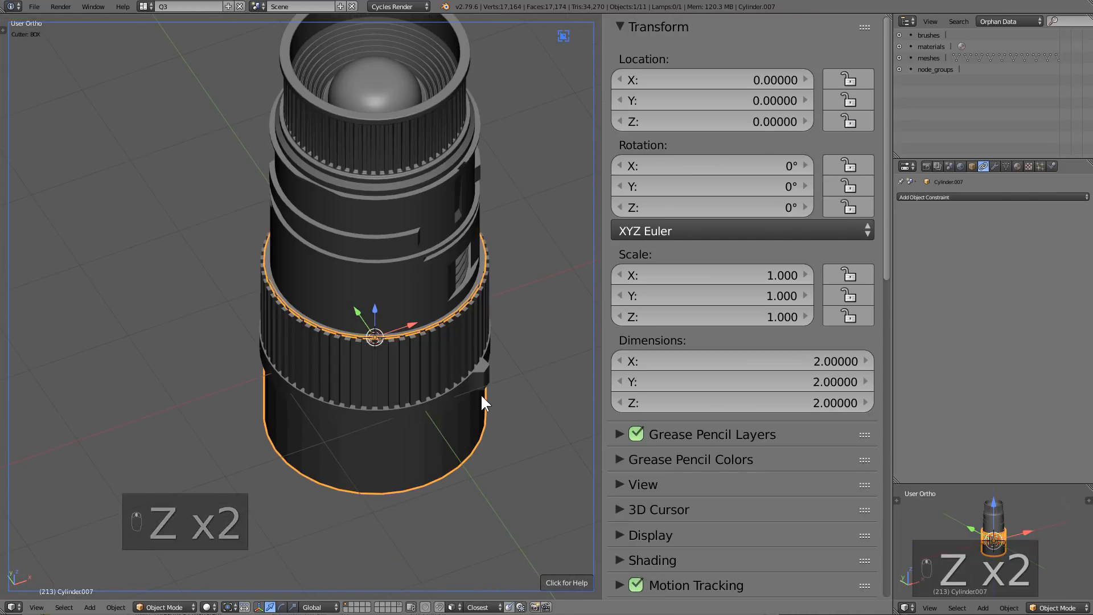
Scale the cylinder uniformly to about 1.15 and sharpen it
{"action": "key", "text": "s"}
{"action": "left_click", "coordinate": [495, 405]}
{"action": "key", "text": "q"}
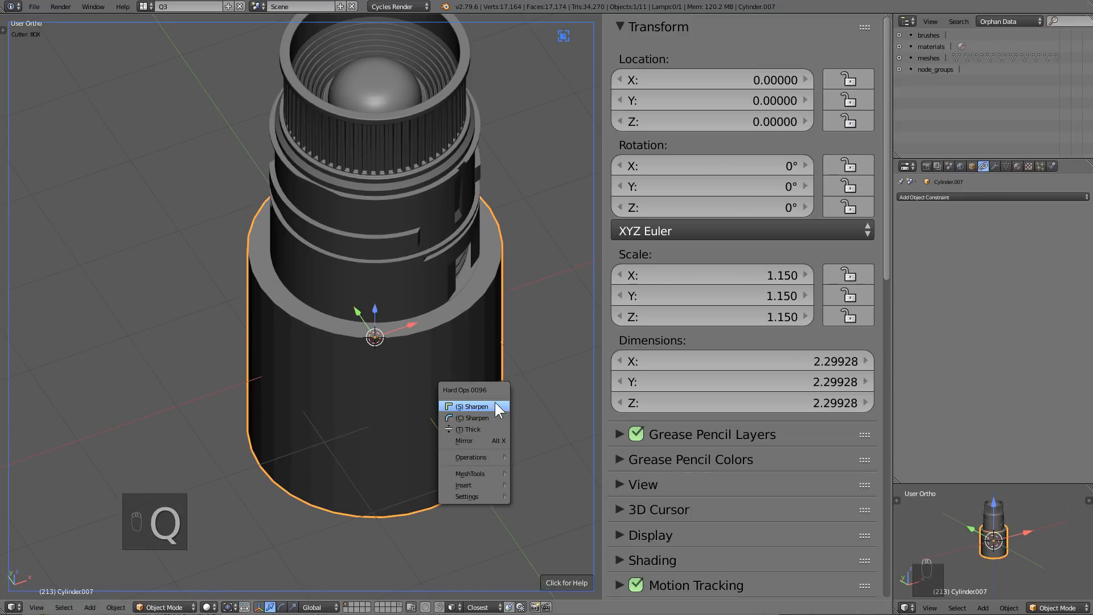
{"action": "left_click", "coordinate": [494, 404]}
Play the animation until the stack is collapsed and raise the cylinder about 0.19 along Z around it
{"action": "key", "text": "z"}
{"action": "key", "text": "z"}
{"action": "key", "text": "KP_1"}
{"action": "key", "text": "z"}
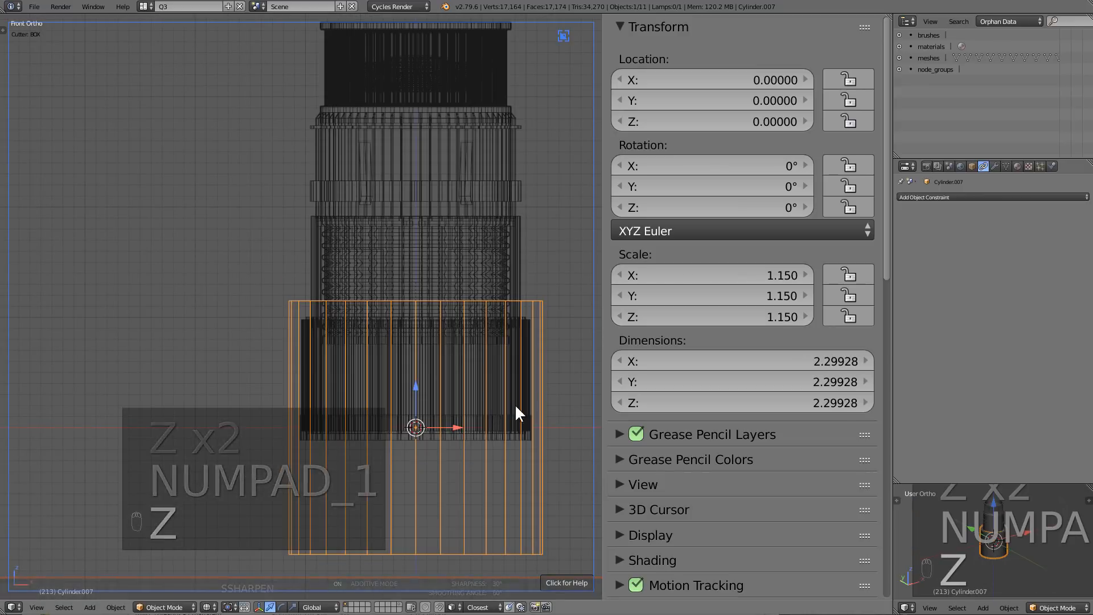
{"action": "middle_click_drag", "start_coordinate": [515, 404], "coordinate": [496, 342], "text": "shift"}
{"action": "key", "text": "alt+a"}
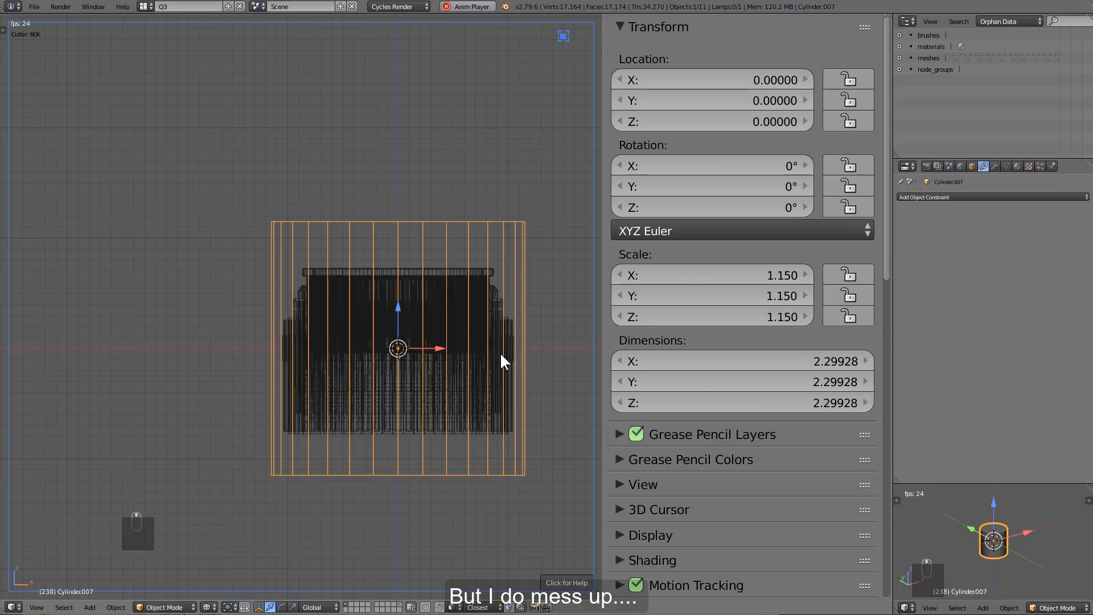
{"action": "key", "text": "alt+a"}
{"action": "key", "text": "g"}
{"action": "key", "text": "z"}
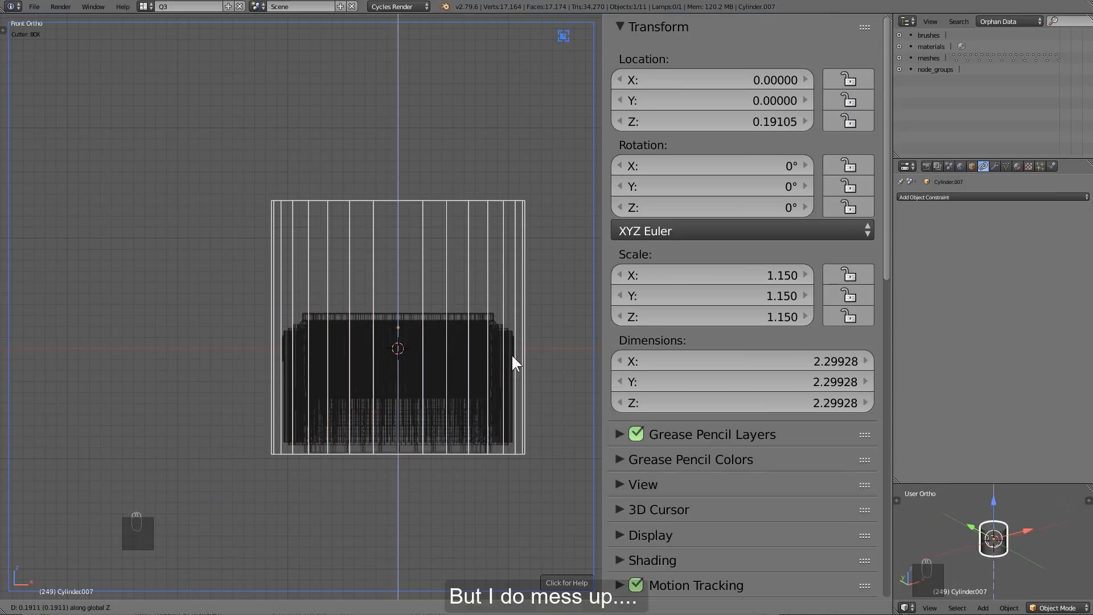
{"action": "left_click", "coordinate": [511, 353]}
Lower the cylinder's top face along Z to a local height of about 0.036
{"action": "key", "text": "z"}
{"action": "key", "text": "Tab"}
{"action": "key", "text": "z"}
{"action": "key", "text": "ctrl+Tab"}
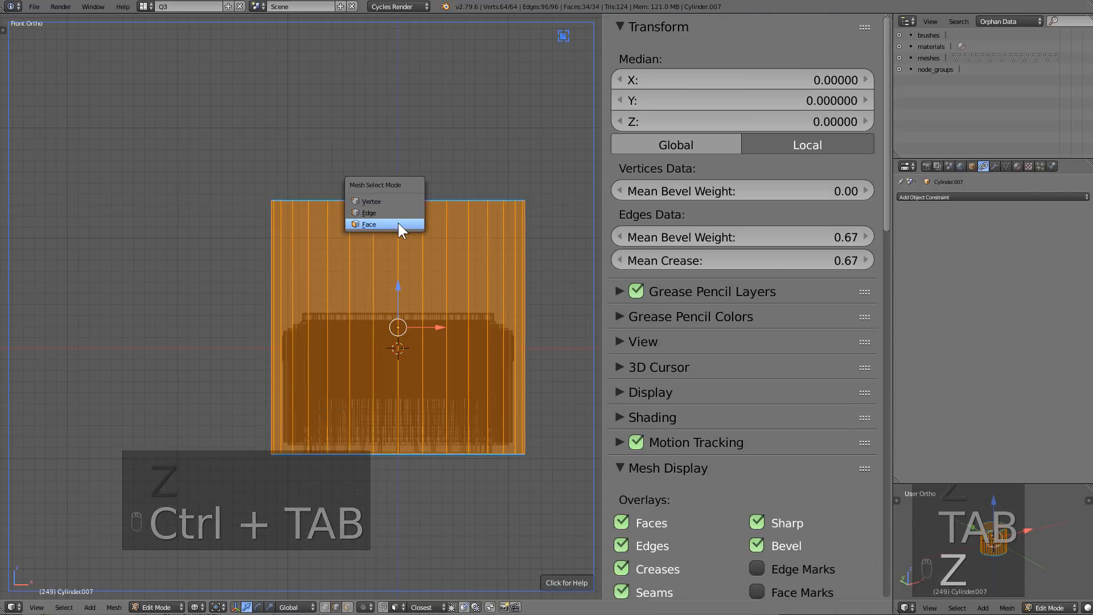
{"action": "left_click", "coordinate": [397, 223]}
{"action": "key", "text": "z"}
{"action": "middle_click_drag", "start_coordinate": [407, 200], "coordinate": [422, 229]}
{"action": "right_click", "coordinate": [415, 200]}
{"action": "key", "text": "g"}
{"action": "middle_click", "coordinate": [415, 222]}
{"action": "left_click", "coordinate": [419, 312]}
{"action": "key", "text": "z"}
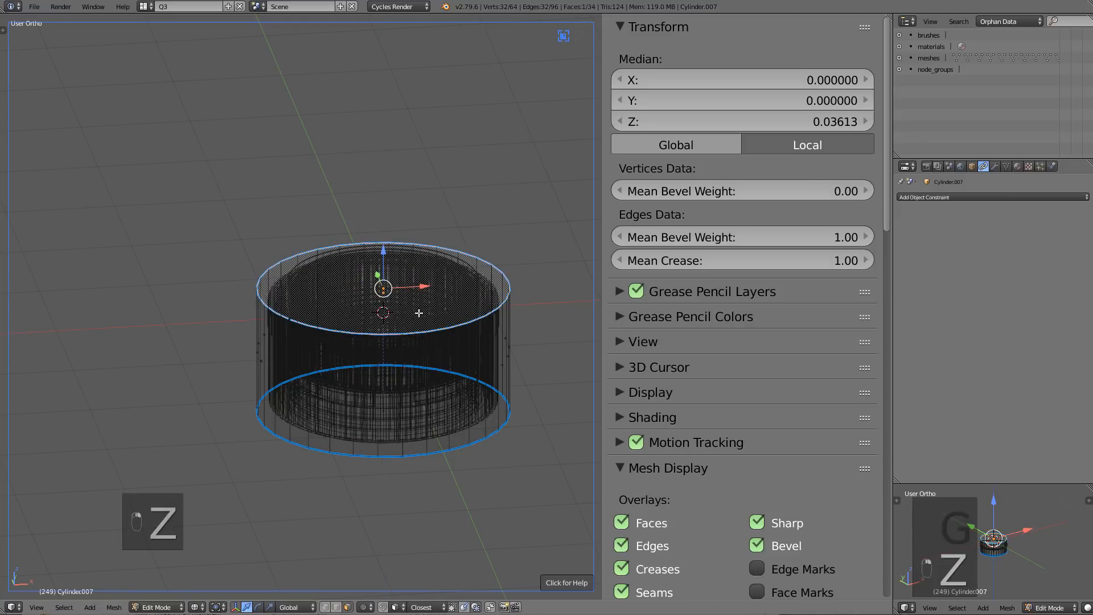
Add a horizontal loop cut around the upper part of the cylinder's wall at a local height of about -0.243
{"action": "key", "text": "KP_1"}
{"action": "key", "text": "ctrl+r"}
{"action": "left_click", "coordinate": [395, 342]}
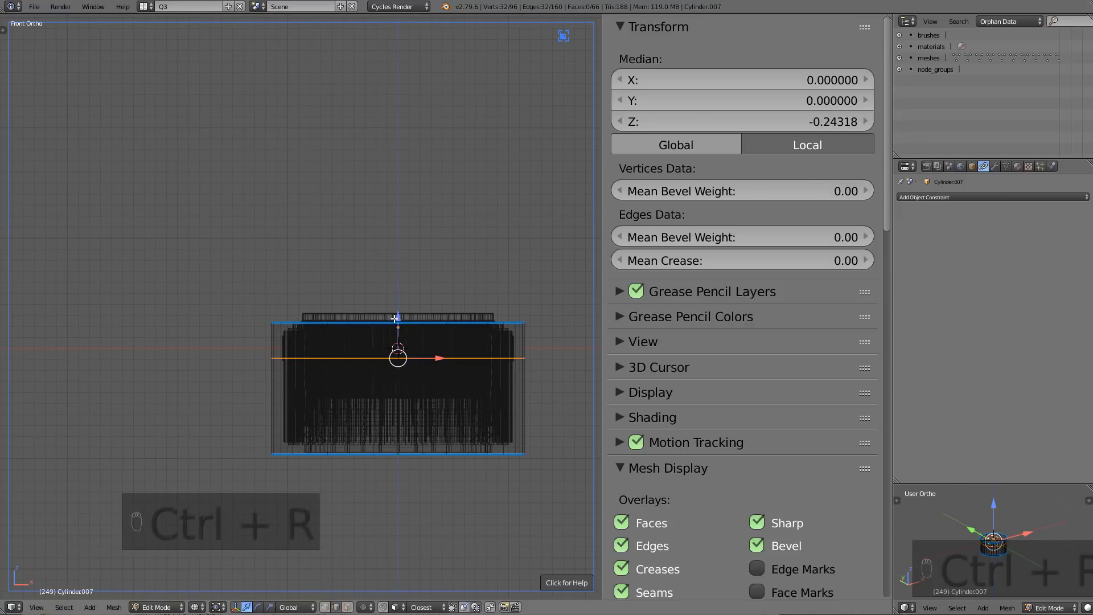
Extrude the face band above the loop cut outward along its normals into a flange about 2.87 in diameter
{"action": "key", "text": "ctrl+Tab"}
{"action": "left_click", "coordinate": [373, 335]}
{"action": "key", "text": "z"}
{"action": "right_click", "coordinate": [382, 342], "text": "alt"}
{"action": "middle_click_drag", "start_coordinate": [383, 343], "coordinate": [428, 376]}
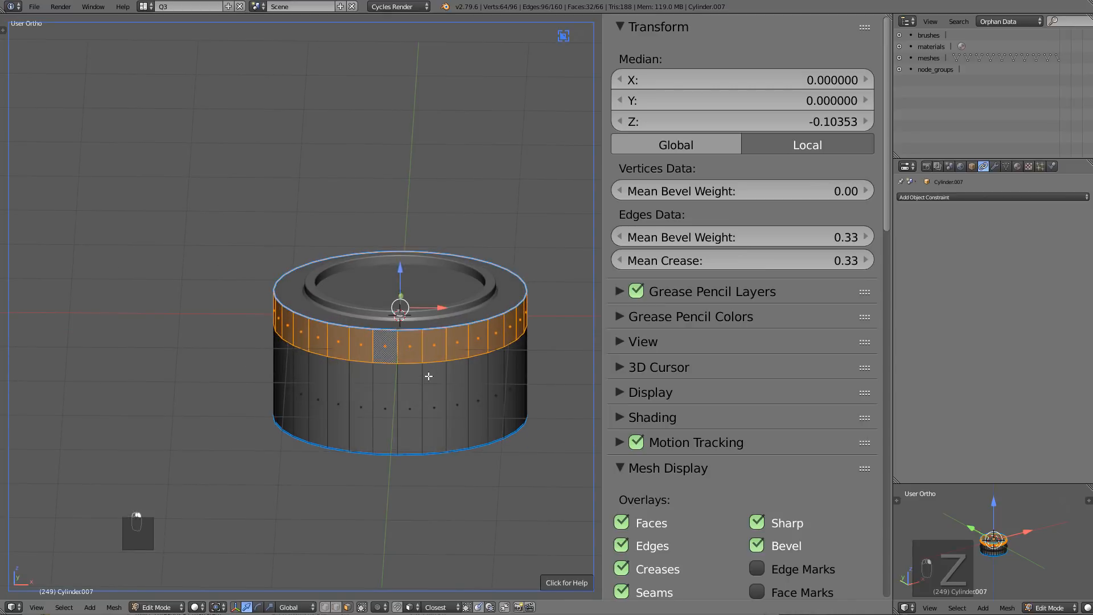
{"action": "key", "text": "e"}
{"action": "key", "text": "alt+s"}
{"action": "left_click", "coordinate": [432, 379]}
{"action": "key", "text": "Tab"}
Slice off the flange's top from the front view with a box cut, leaving the part about 1.11 tall
{"action": "key", "text": "z"}
{"action": "key", "text": "KP_1"}
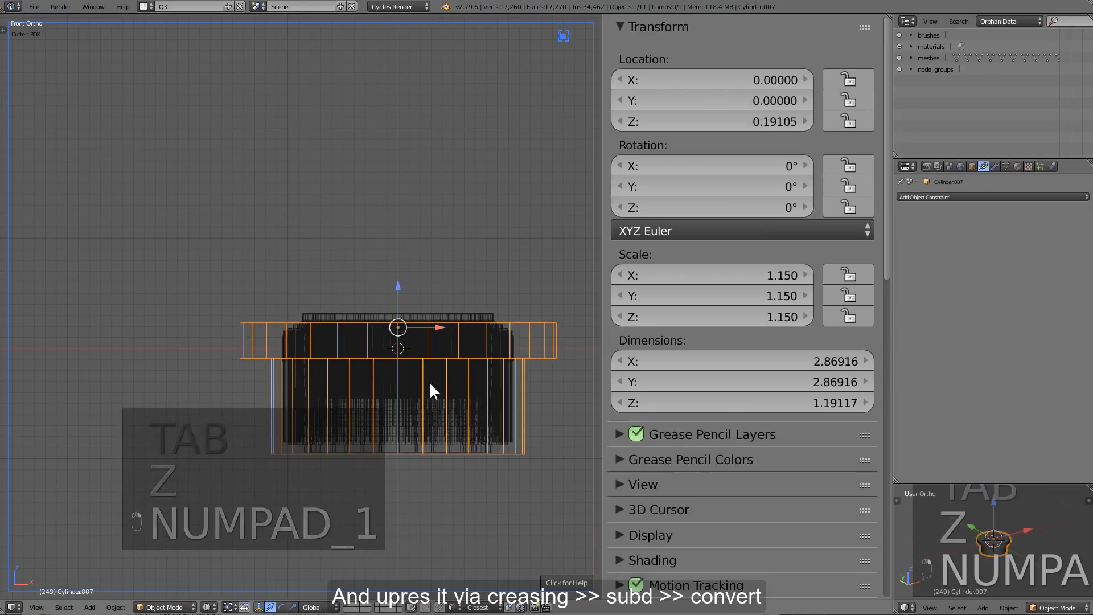
{"action": "left_click_drag", "start_coordinate": [228, 278], "coordinate": [568, 329]}
{"action": "key", "text": "z"}
{"action": "middle_click_drag", "start_coordinate": [452, 364], "coordinate": [460, 385]}
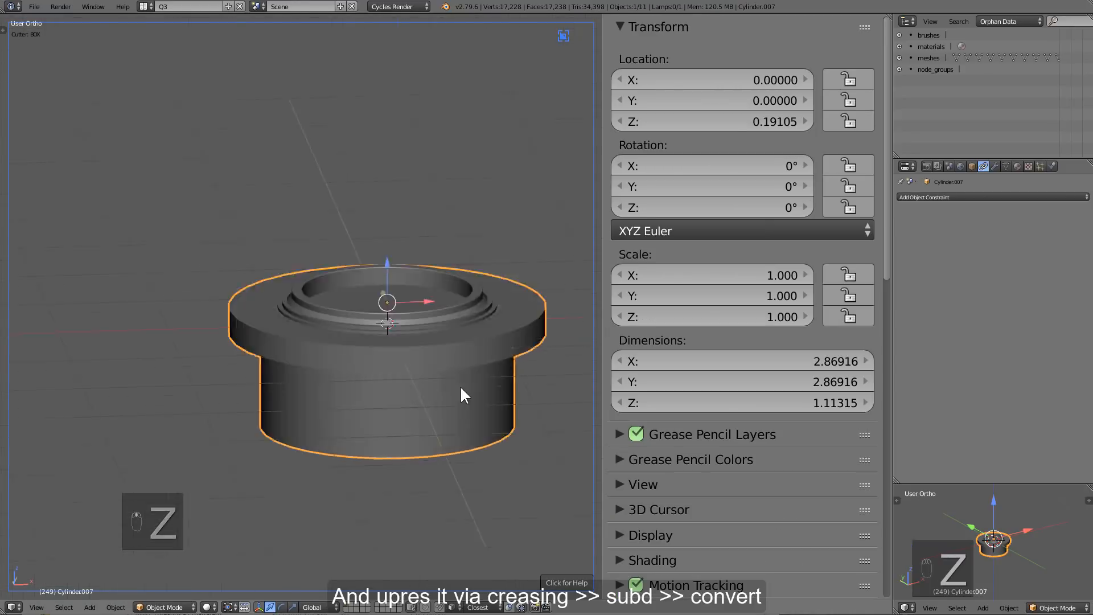
Raise the cylinder's top face about 0.174 along Z, to a local height of about 0.138
{"action": "key", "text": "Tab"}
{"action": "key", "text": "Tab"}
{"action": "key", "text": "Tab"}
{"action": "key", "text": "Tab"}
{"action": "key", "text": "g"}
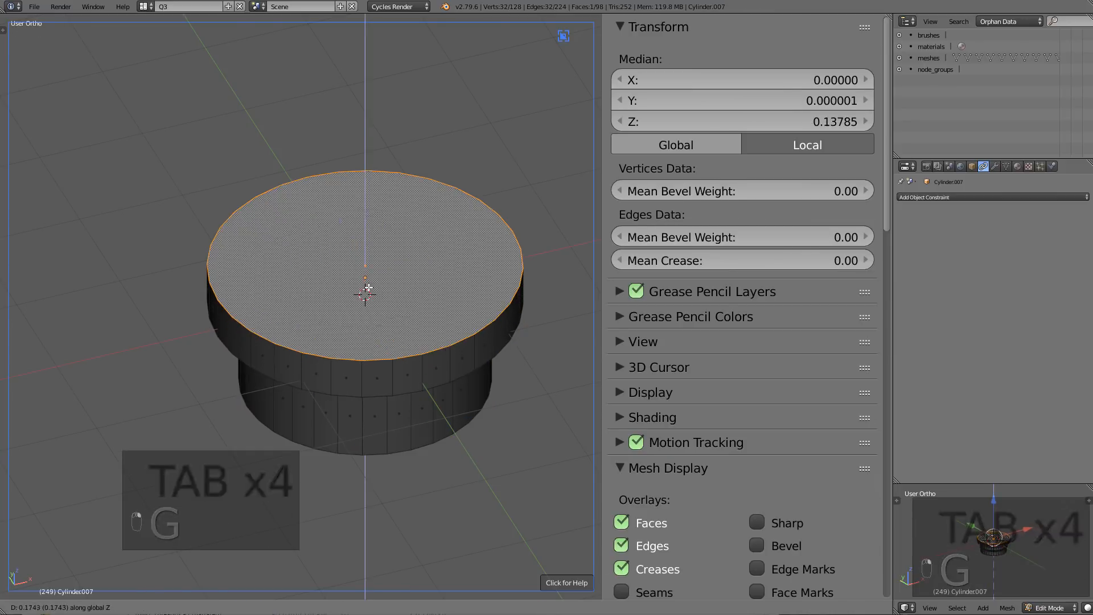
{"action": "left_click", "coordinate": [368, 287]}
Set the flanged cylinder to wire display and show it from the front in a maximized viewport
{"action": "key", "text": "Tab"}
{"action": "key", "text": "z"}
{"action": "key", "text": "q"}
{"action": "mouse_move", "coordinate": [401, 414]}
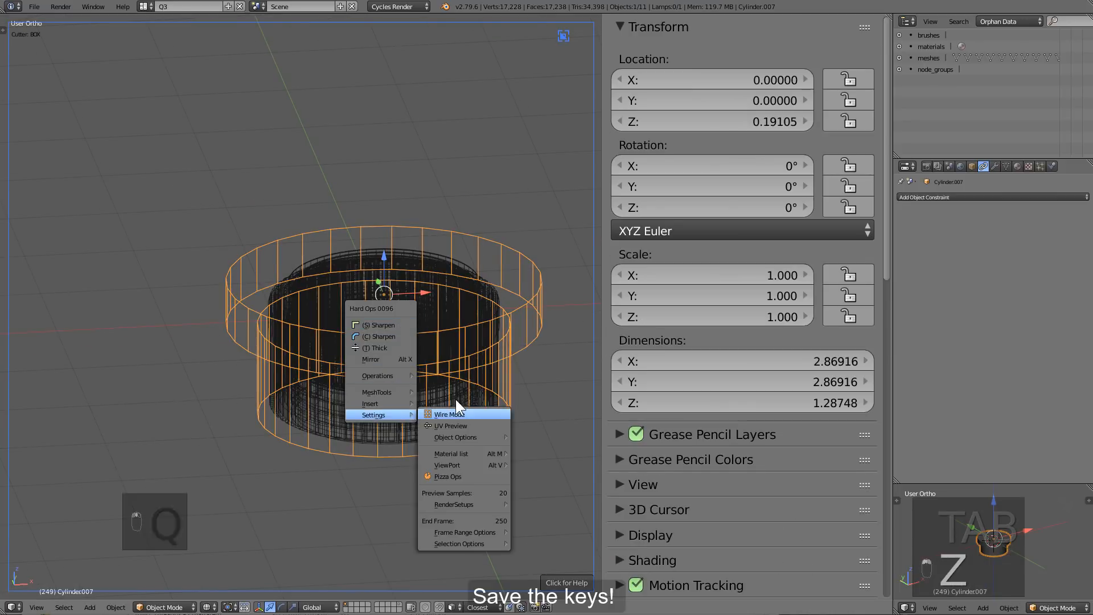
{"action": "left_click", "coordinate": [455, 404]}
{"action": "key", "text": "z"}
{"action": "key", "text": "KP_1"}
{"action": "key", "text": "ctrl+Up"}
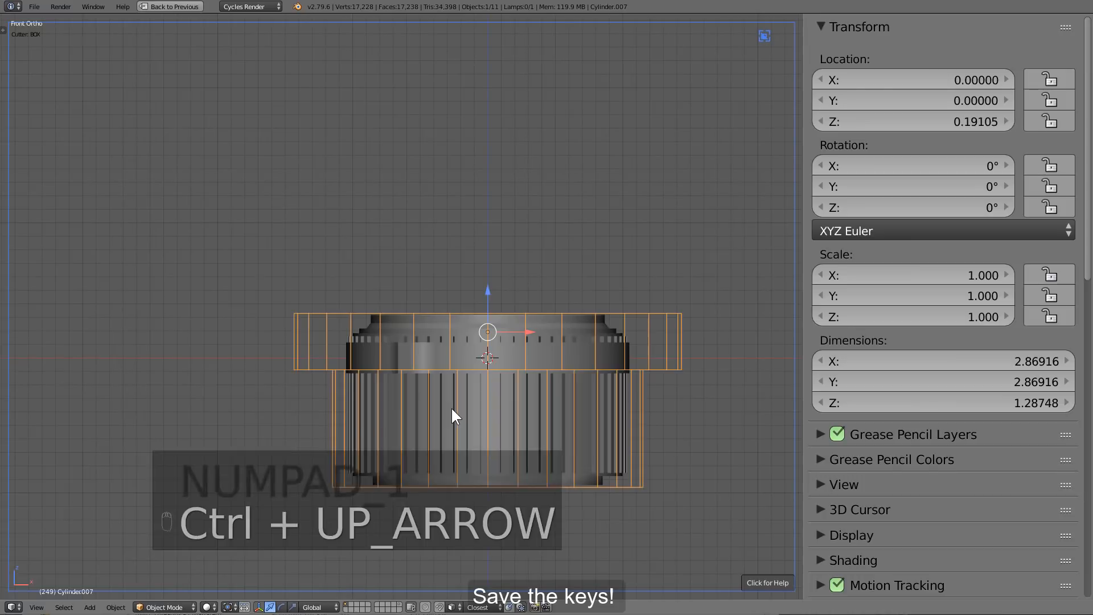
{"action": "scroll", "coordinate": [507, 367], "scroll_direction": "up", "scroll_amount": 3}
{"action": "key", "text": "z"}
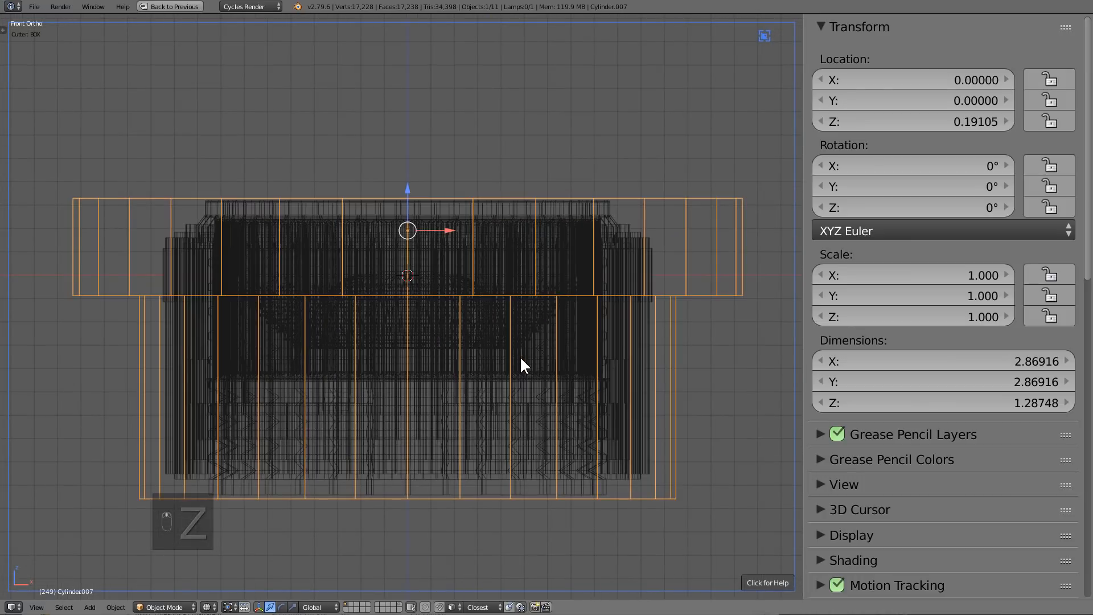
{"action": "key", "text": "g"}
{"action": "key", "text": "z"}
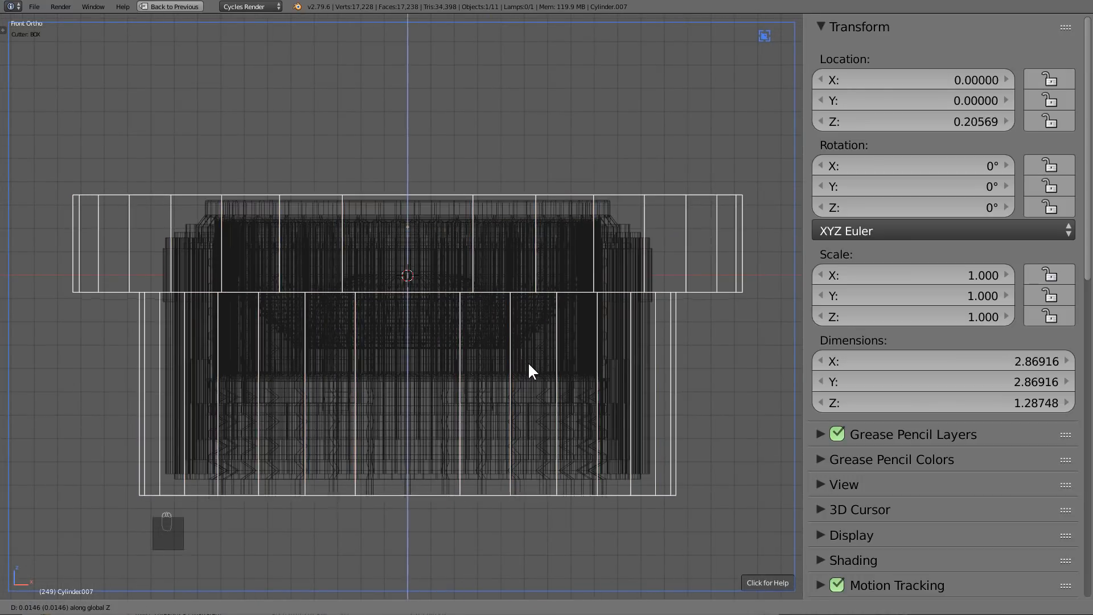
{"action": "right_click", "coordinate": [527, 364]}
Lower the cylinder's top face along Z to a local height of about 0.031
{"action": "key", "text": "Tab"}
{"action": "key", "text": "g"}
{"action": "key", "text": "z"}
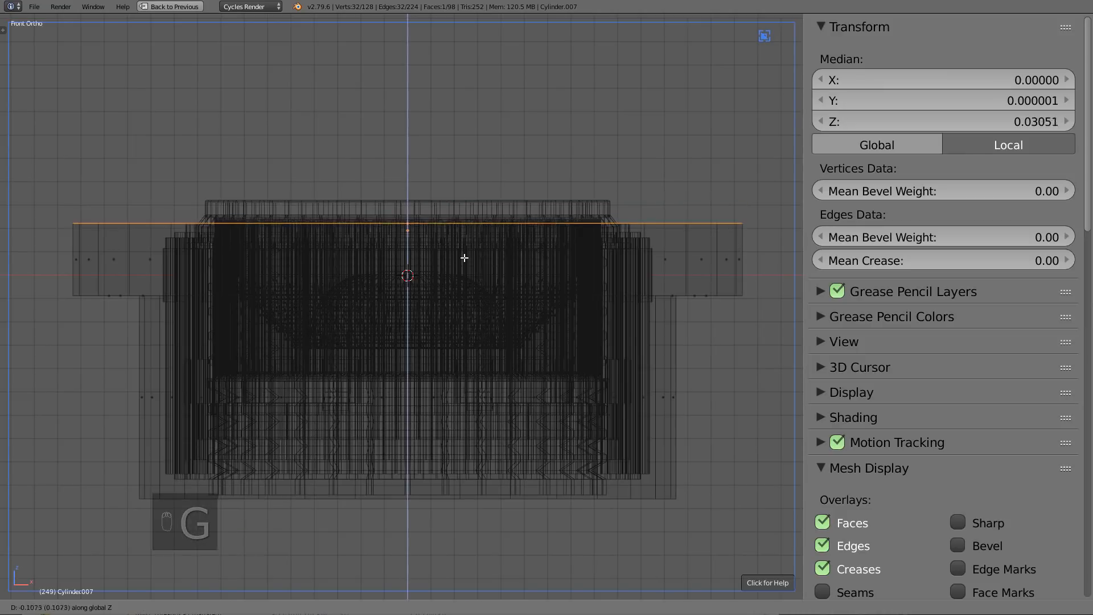
{"action": "left_click", "coordinate": [463, 257]}
Select the bottom cap face together with the top cap face and inset both
{"action": "key", "text": "z"}
{"action": "middle_click_drag", "start_coordinate": [461, 351], "coordinate": [423, 440]}
{"action": "right_click", "coordinate": [420, 484], "text": "shift"}
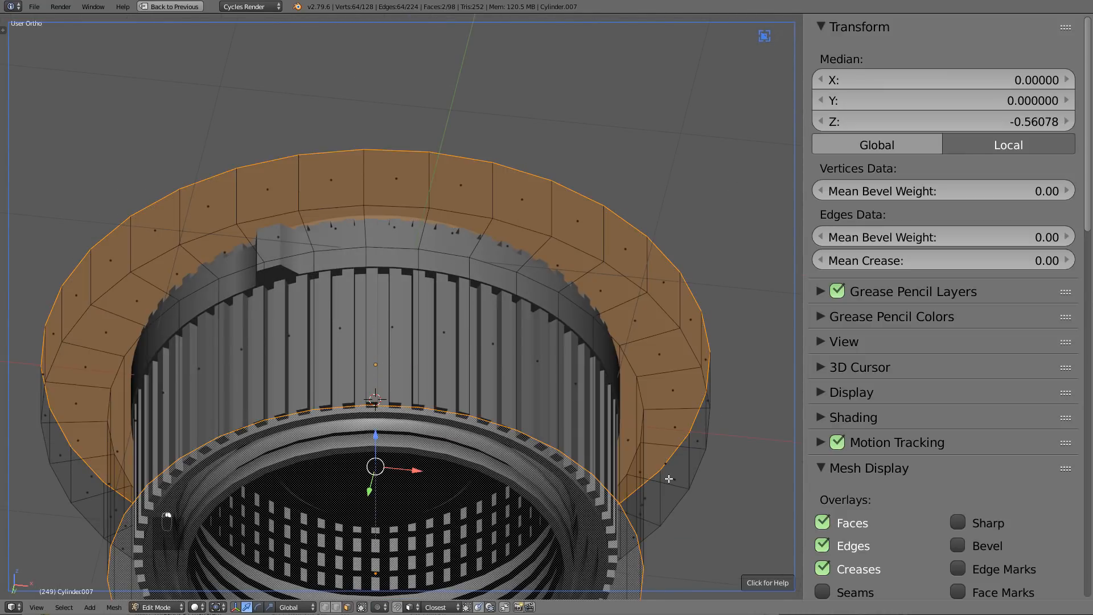
{"action": "key", "text": "i"}
{"action": "left_click", "coordinate": [621, 441]}
Run Hard Ops (S) Sharpen on the flanged cylinder, add a level 1 subdivision and convert the result to a mesh
{"action": "key", "text": "Tab"}
{"action": "middle_click_drag", "start_coordinate": [586, 401], "coordinate": [664, 296]}
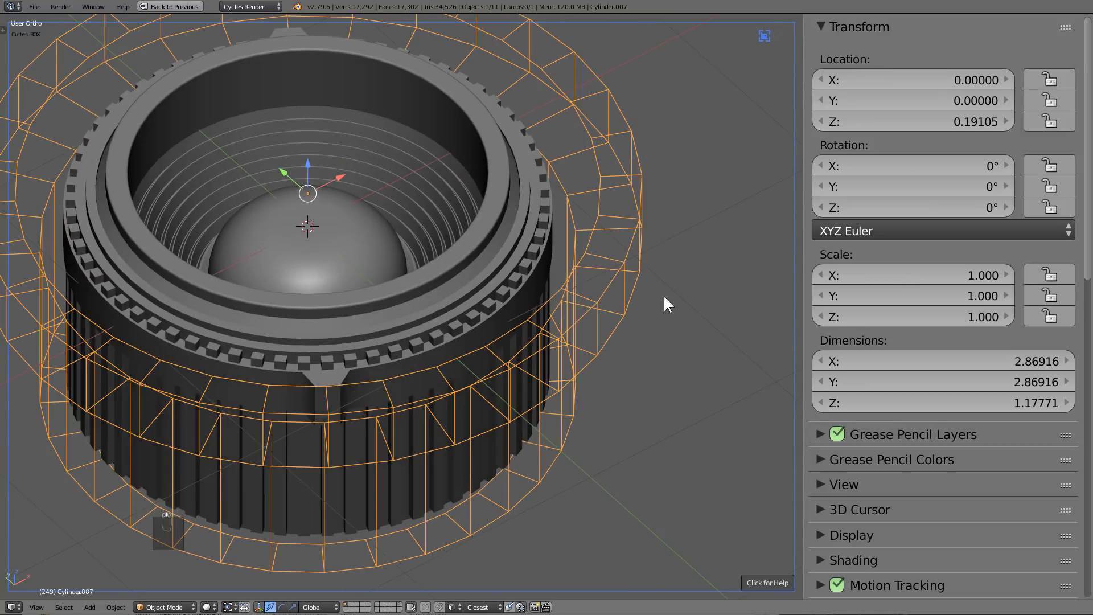
{"action": "key", "text": "q"}
{"action": "left_click", "coordinate": [658, 207]}
{"action": "key", "text": "ctrl+1"}
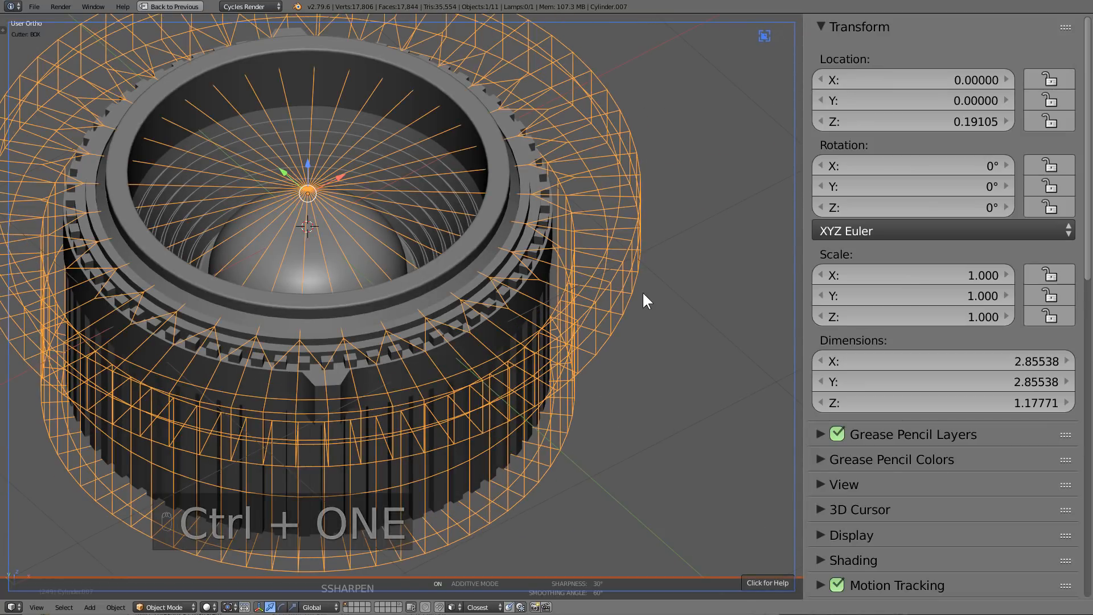
{"action": "key", "text": "alt+c"}
{"action": "left_click", "coordinate": [633, 292]}
Run the Hard Ops Clean Mesh operation on the converted flanged cylinder
{"action": "key", "text": "q"}
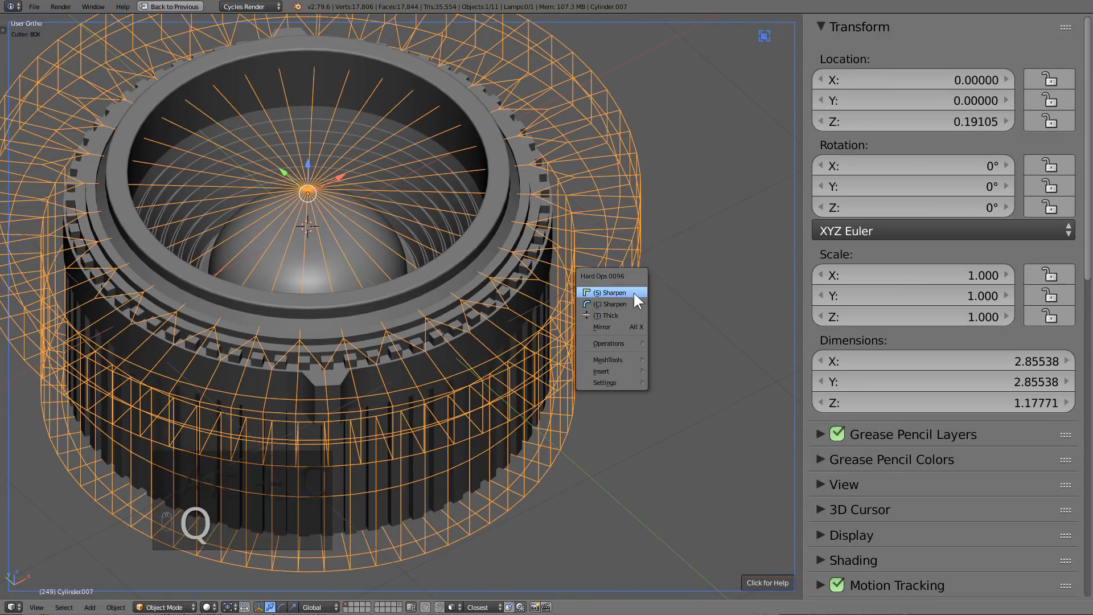
{"action": "mouse_move", "coordinate": [631, 342]}
{"action": "left_click", "coordinate": [698, 261]}
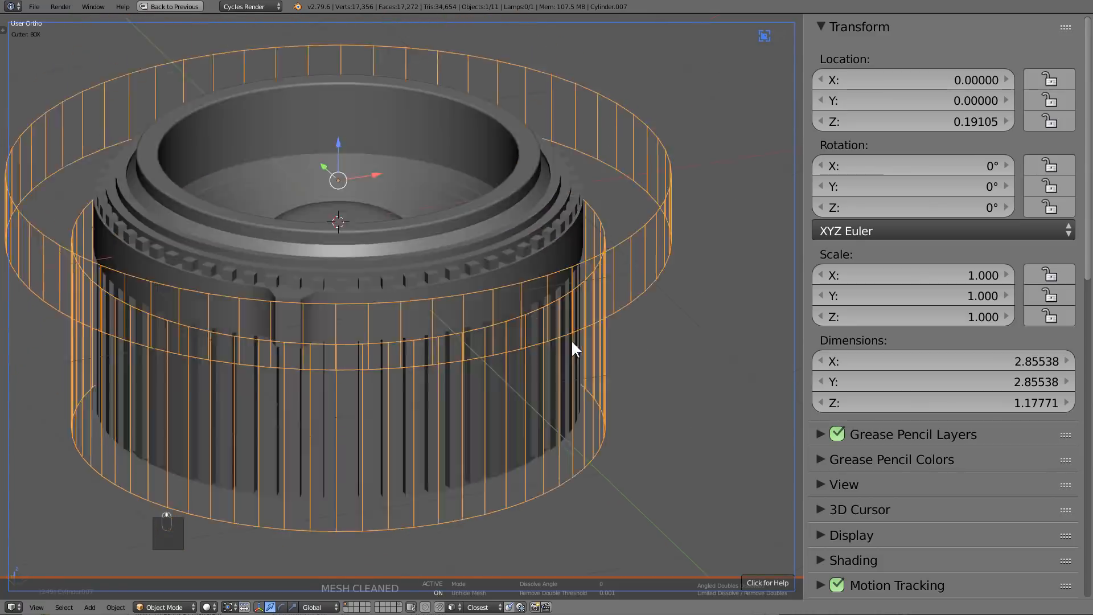
{"action": "key", "text": "KP_1"}
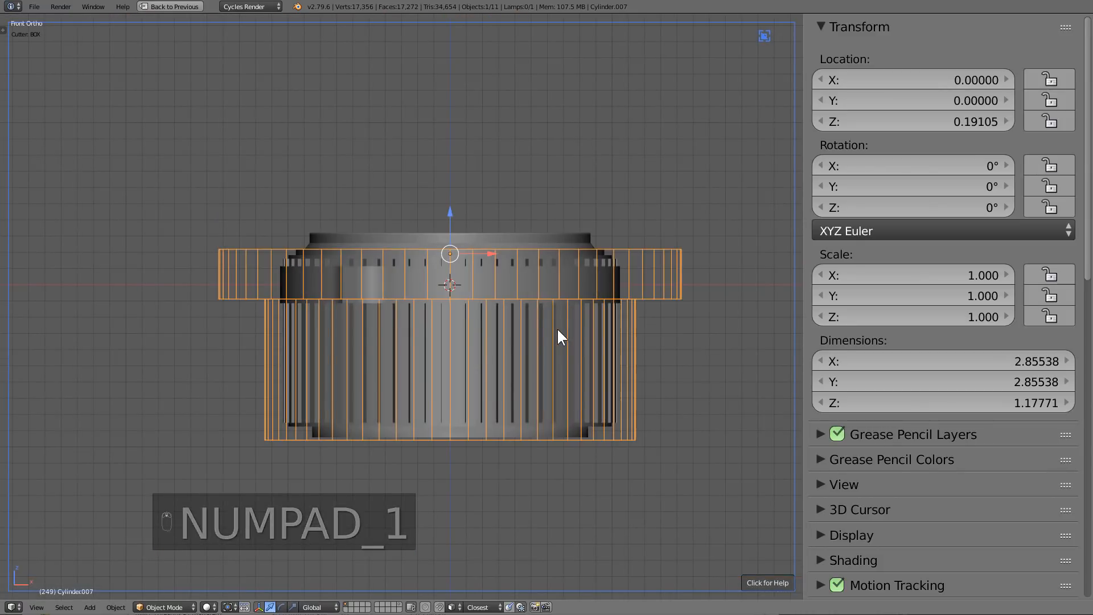
{"action": "middle_click_drag", "start_coordinate": [548, 336], "coordinate": [580, 200]}
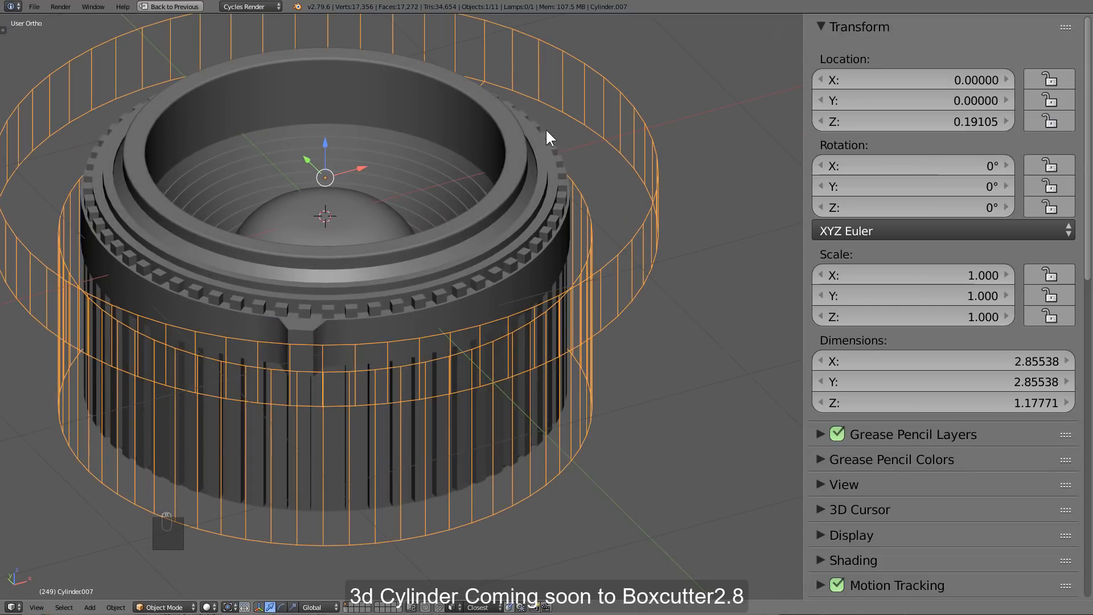
{"action": "middle_click_drag", "start_coordinate": [421, 228], "coordinate": [529, 334]}
{"action": "key", "text": "q"}
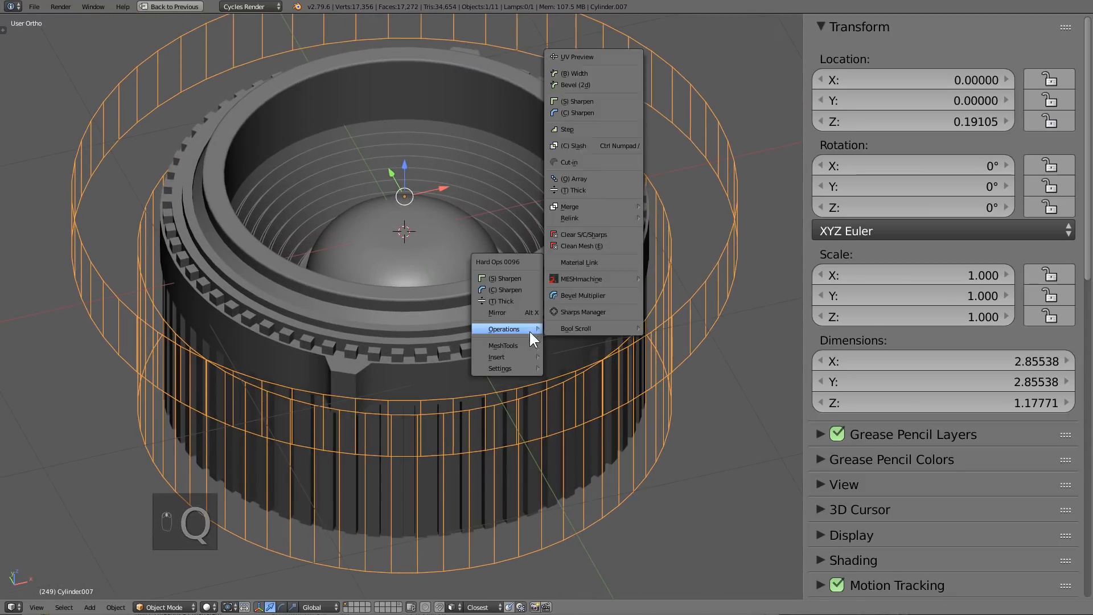
{"action": "middle_click_drag", "start_coordinate": [348, 301], "coordinate": [523, 322]}
Parent all selectable lens parts except the 1.70-wide inner cylinder to the wire-displayed flanged cylinder with Object (Keep Transform)
{"action": "key", "text": "a"}
{"action": "key", "text": "a"}
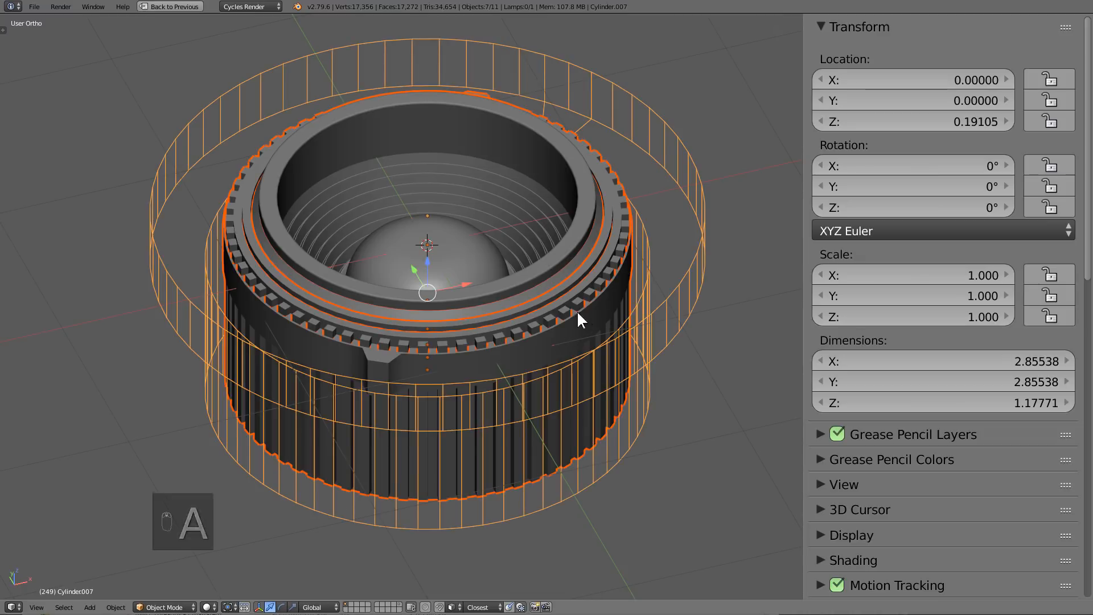
{"action": "key", "text": "z"}
{"action": "middle_click_drag", "start_coordinate": [521, 333], "coordinate": [486, 293]}
{"action": "scroll", "coordinate": [487, 295], "scroll_direction": "up", "scroll_amount": 5}
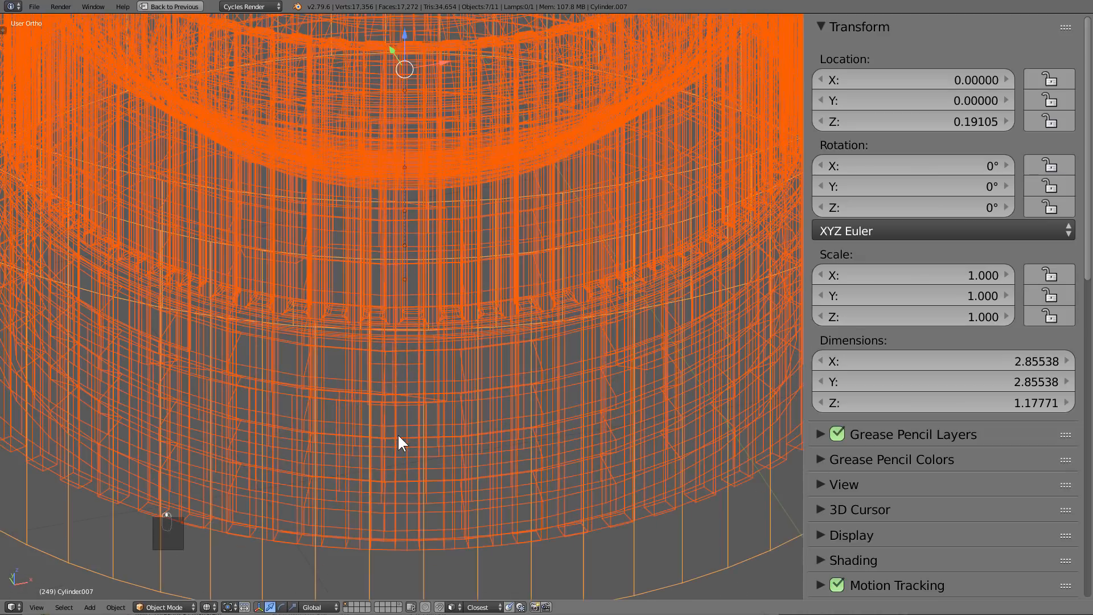
{"action": "middle_click_drag", "start_coordinate": [397, 432], "coordinate": [513, 270], "text": "shift"}
{"action": "scroll", "coordinate": [513, 270], "scroll_direction": "up", "scroll_amount": 2}
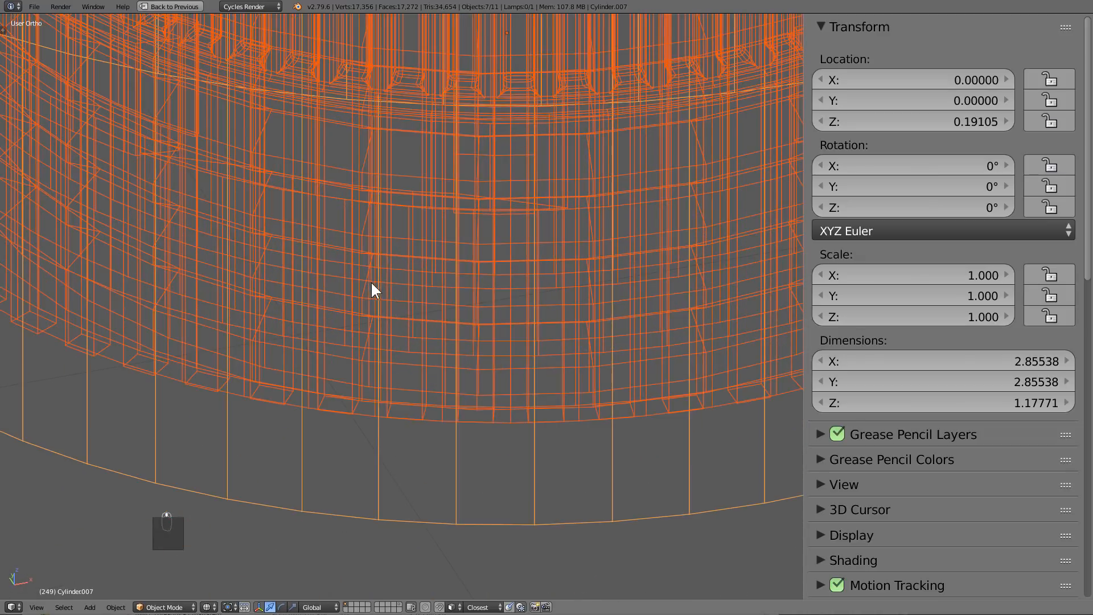
{"action": "right_click", "coordinate": [274, 265], "text": "shift"}
{"action": "right_click", "coordinate": [276, 281], "text": "shift"}
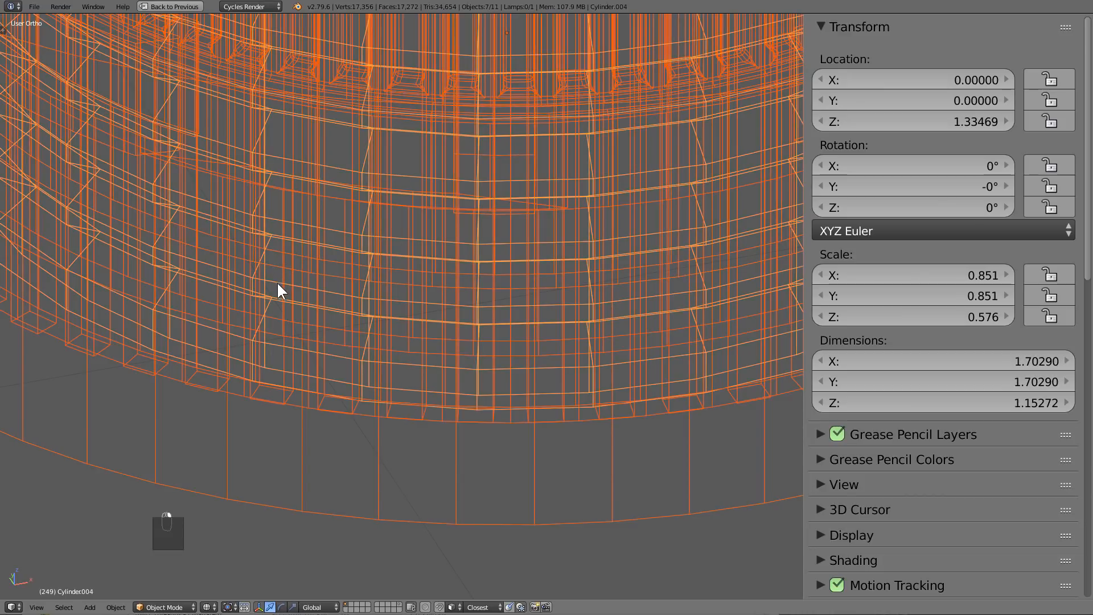
{"action": "right_click", "coordinate": [275, 281], "text": "shift"}
{"action": "scroll", "coordinate": [442, 252], "scroll_direction": "down", "scroll_amount": 5}
{"action": "scroll", "coordinate": [442, 251], "scroll_direction": "down", "scroll_amount": 2}
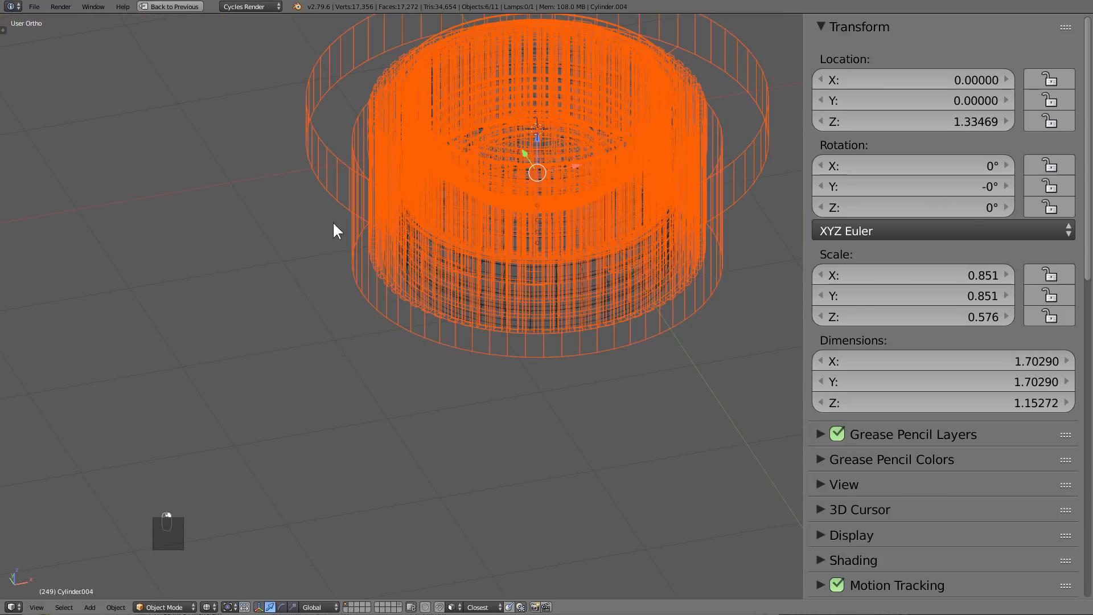
{"action": "right_click", "coordinate": [316, 166], "text": "shift"}
{"action": "key", "text": "ctrl+p"}
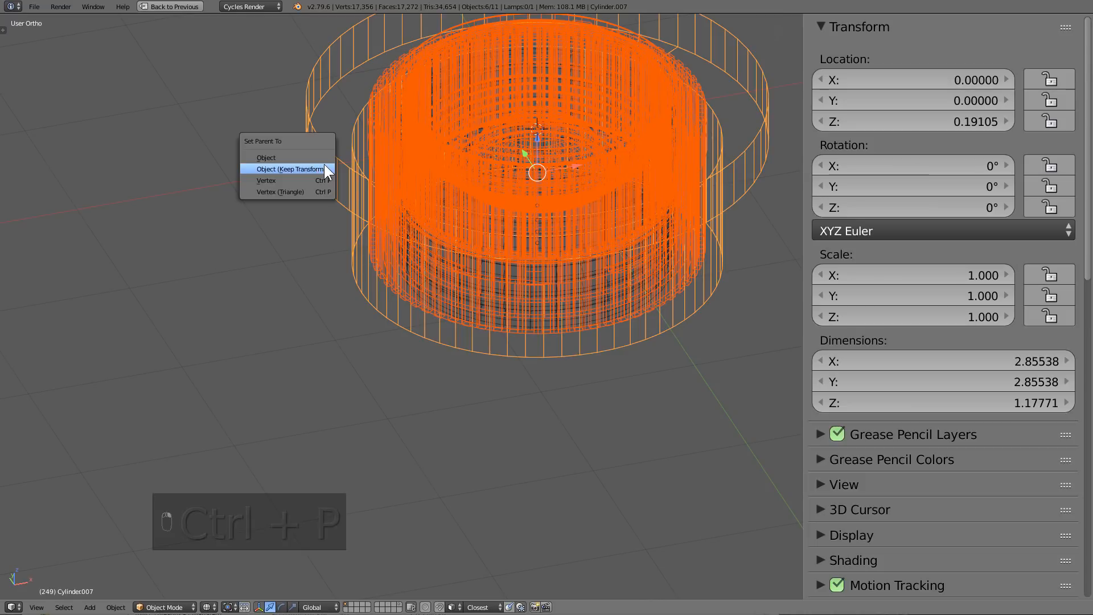
{"action": "left_click", "coordinate": [324, 165]}
Test the parenting by freely trackball-rotating the flanged cylinder in solid shading, and cancel the rotation
{"action": "key", "text": "z"}
{"action": "key", "text": "a"}
{"action": "right_click", "coordinate": [333, 160]}
{"action": "scroll", "coordinate": [548, 187], "scroll_direction": "down", "scroll_amount": 4}
{"action": "key", "text": "r"}
{"action": "key", "text": "r"}
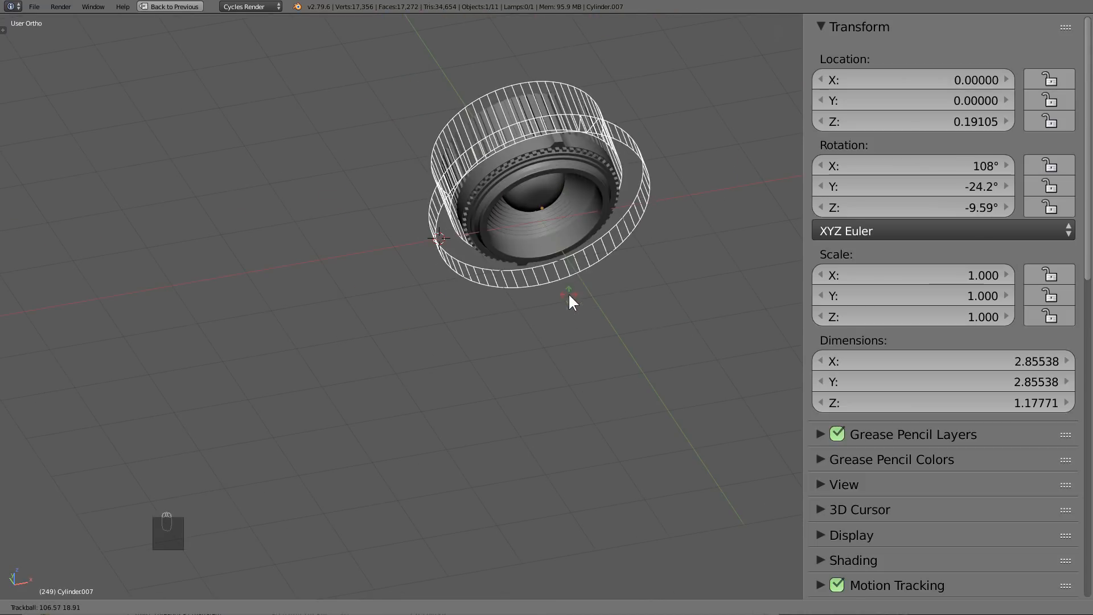
{"action": "key", "text": "Escape"}
Select all the lens objects including the flanged cylinder and copy them to the buffer
{"action": "scroll", "coordinate": [551, 286], "scroll_direction": "up", "scroll_amount": 2}
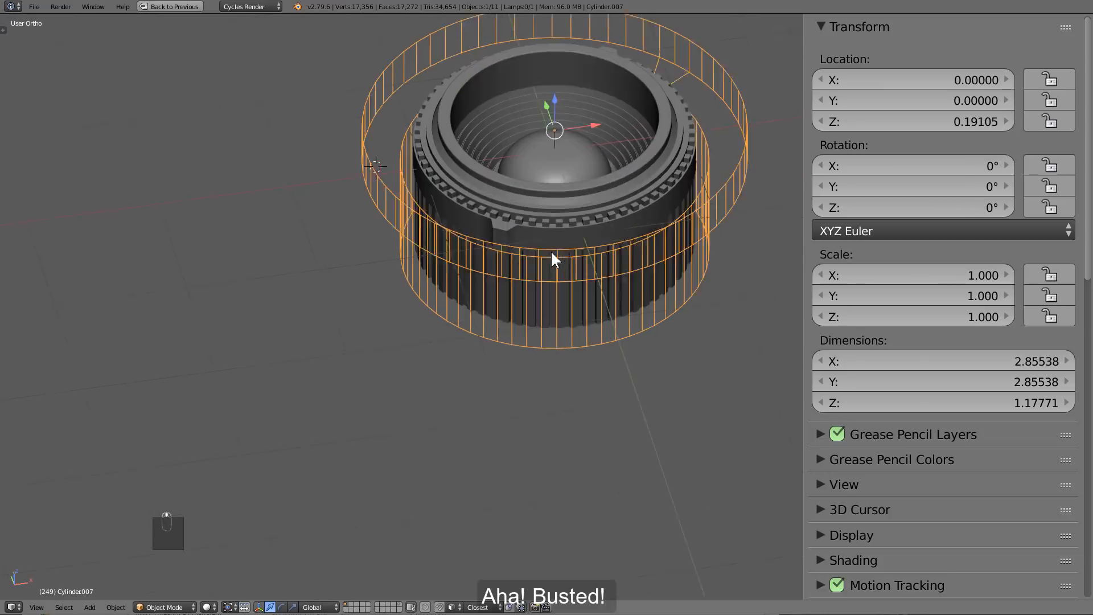
{"action": "middle_click_drag", "start_coordinate": [551, 252], "coordinate": [543, 324]}
{"action": "key", "text": "a"}
{"action": "key", "text": "a"}
{"action": "key", "text": "a"}
{"action": "key", "text": "ctrl+c"}
Open the KIT OPS template file _blankTEMPLATE.blend from the recent files
{"action": "key", "text": "ctrl+shift+o"}
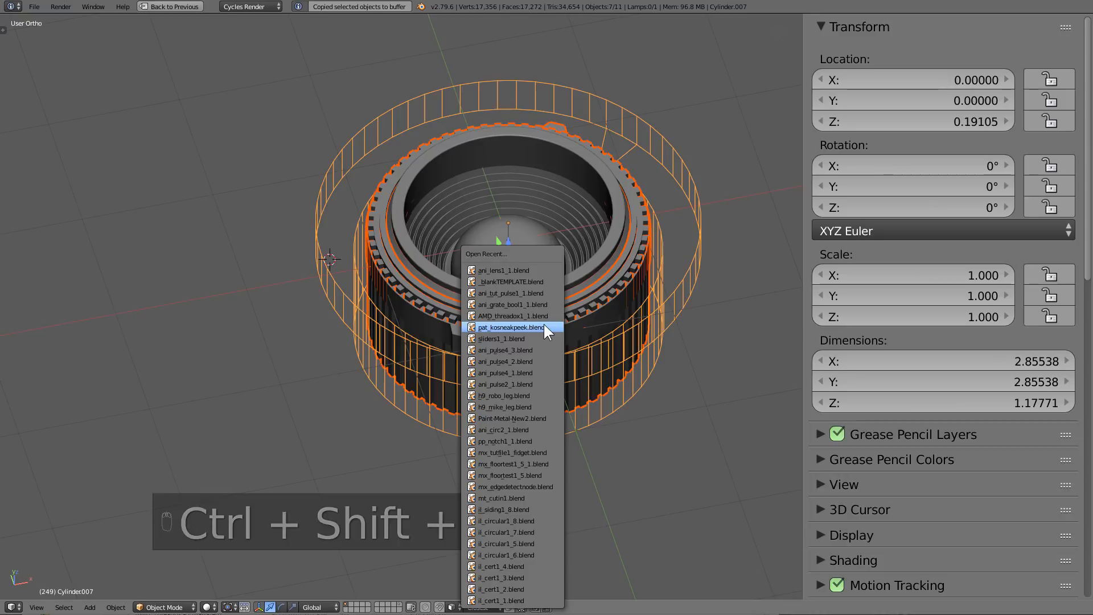
{"action": "left_click", "coordinate": [504, 271]}
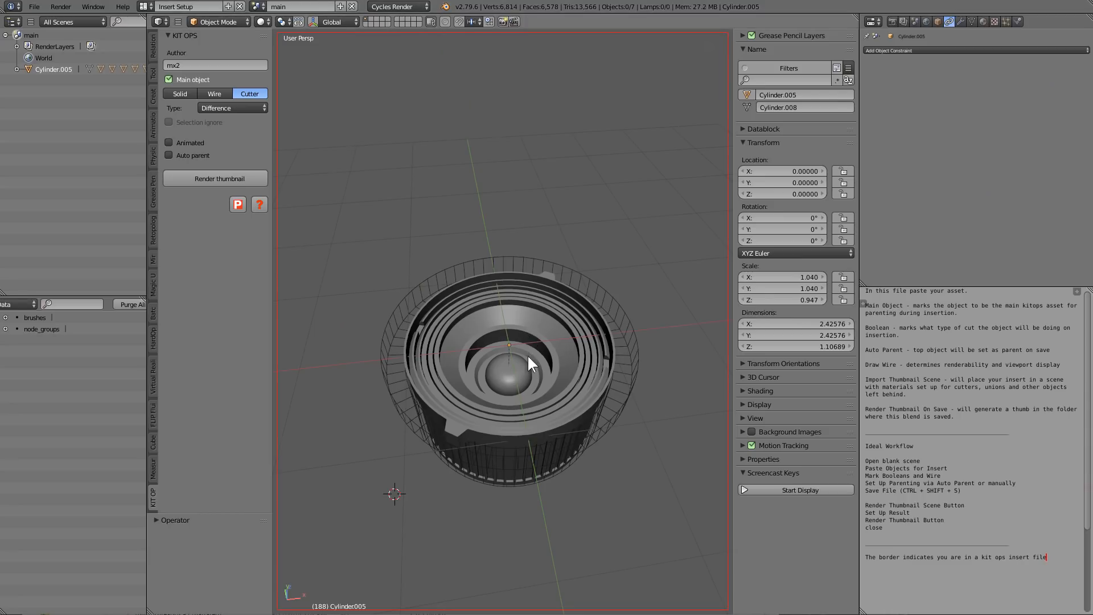
{"action": "key", "text": "ctrl+shift+o"}
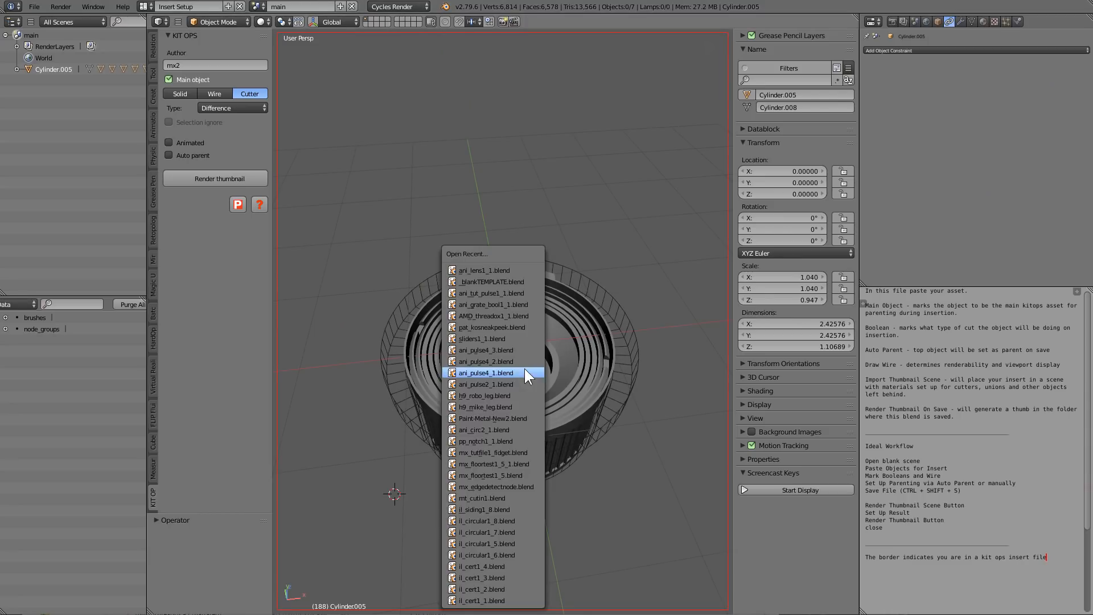
{"action": "left_click", "coordinate": [495, 282]}
Paste the copied lens objects into the template scene and select only the wire-displayed flanged cylinder
{"action": "key", "text": "ctrl+v"}
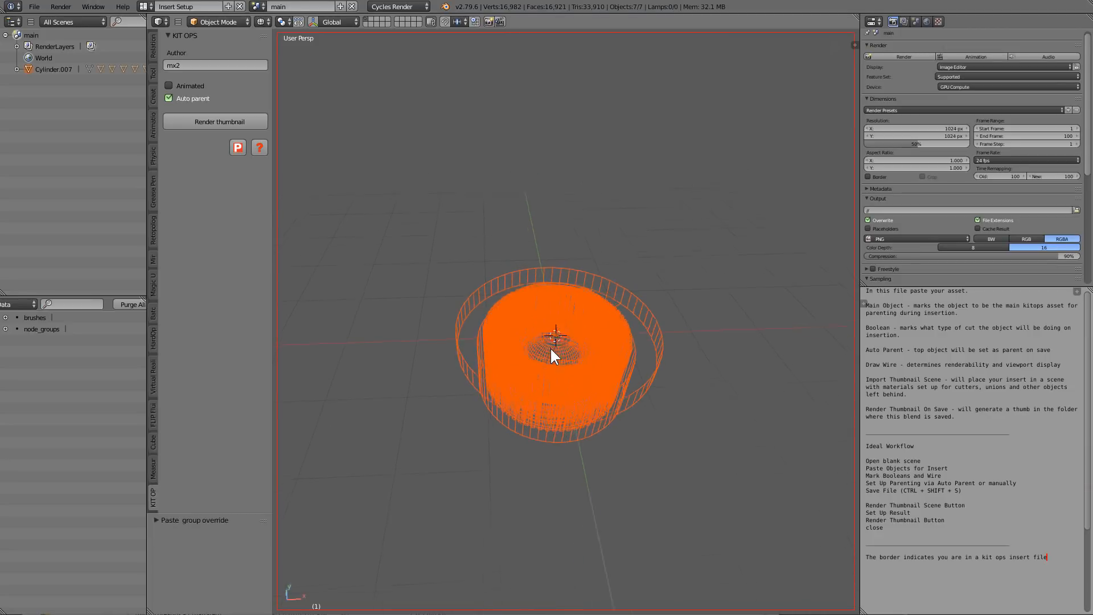
{"action": "scroll", "coordinate": [605, 359], "scroll_direction": "up", "scroll_amount": 2}
{"action": "key", "text": "a"}
{"action": "right_click", "coordinate": [659, 291]}
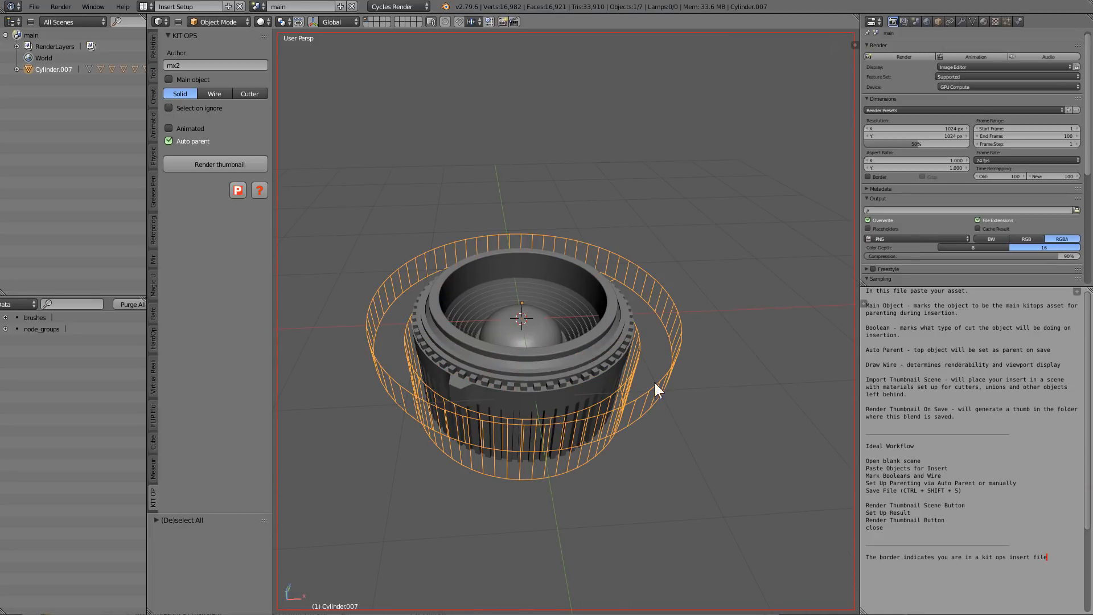
At frame 23, set the target space of the tubes' Transformation constraints to Local Space, working from the top tube down
{"action": "middle_click_drag", "start_coordinate": [655, 390], "coordinate": [585, 354]}
{"action": "scroll", "coordinate": [610, 363], "scroll_direction": "up", "scroll_amount": 3}
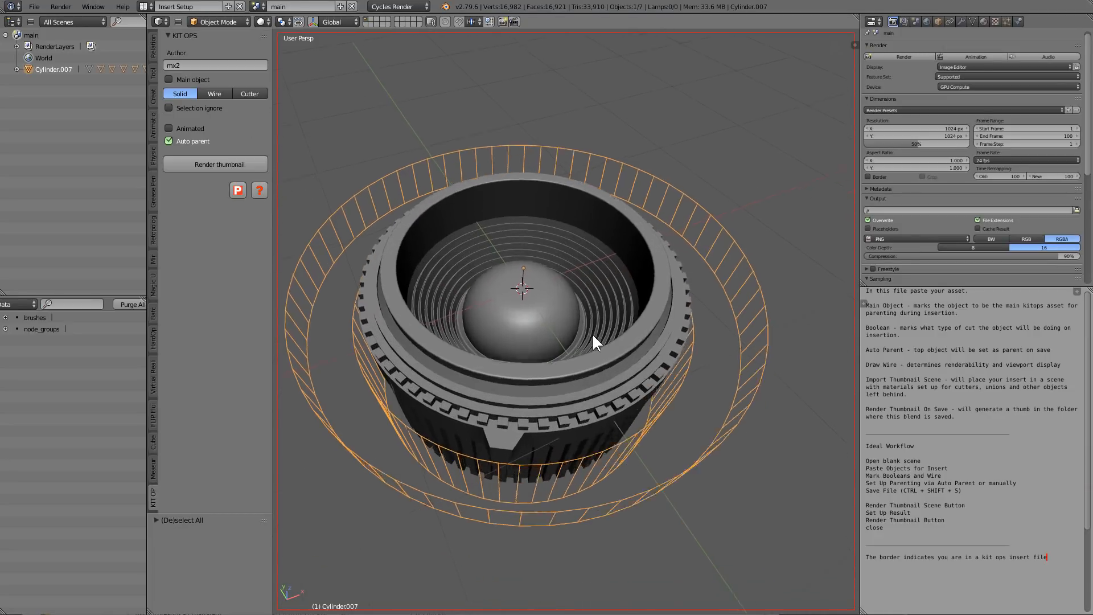
{"action": "scroll", "coordinate": [592, 332], "scroll_direction": "down", "scroll_amount": 6}
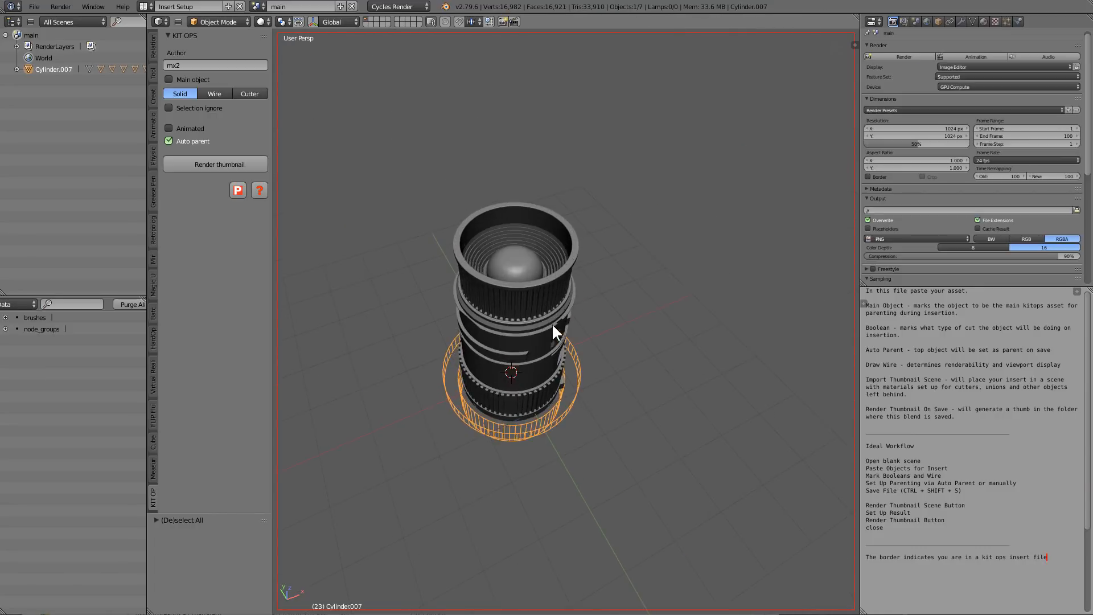
{"action": "middle_click_drag", "start_coordinate": [552, 323], "coordinate": [566, 197]}
{"action": "right_click", "coordinate": [566, 197]}
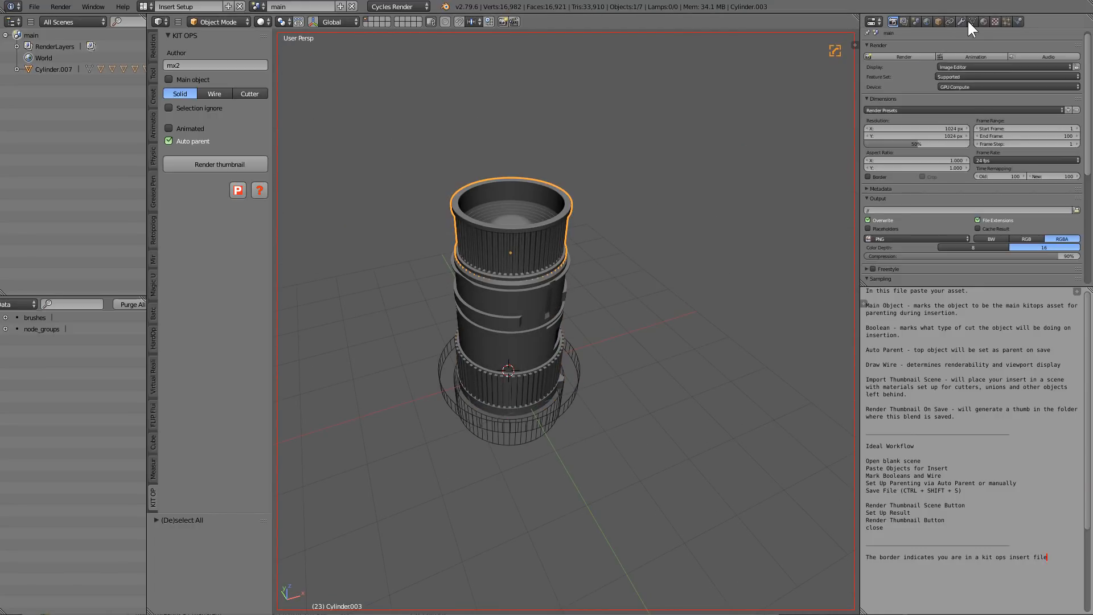
{"action": "left_click", "coordinate": [951, 21]}
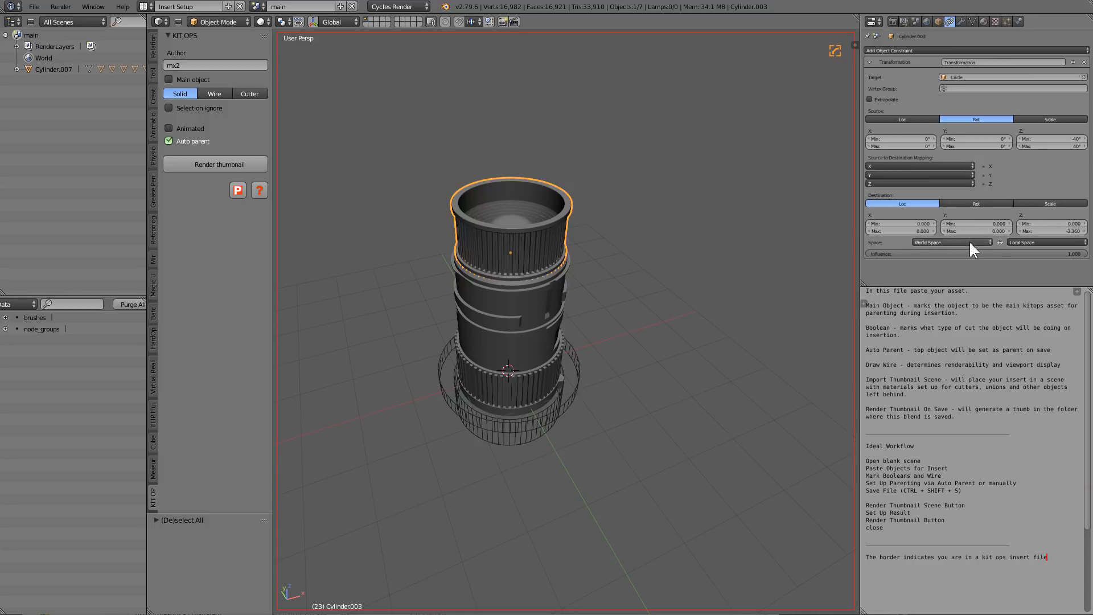
{"action": "right_click", "coordinate": [539, 310]}
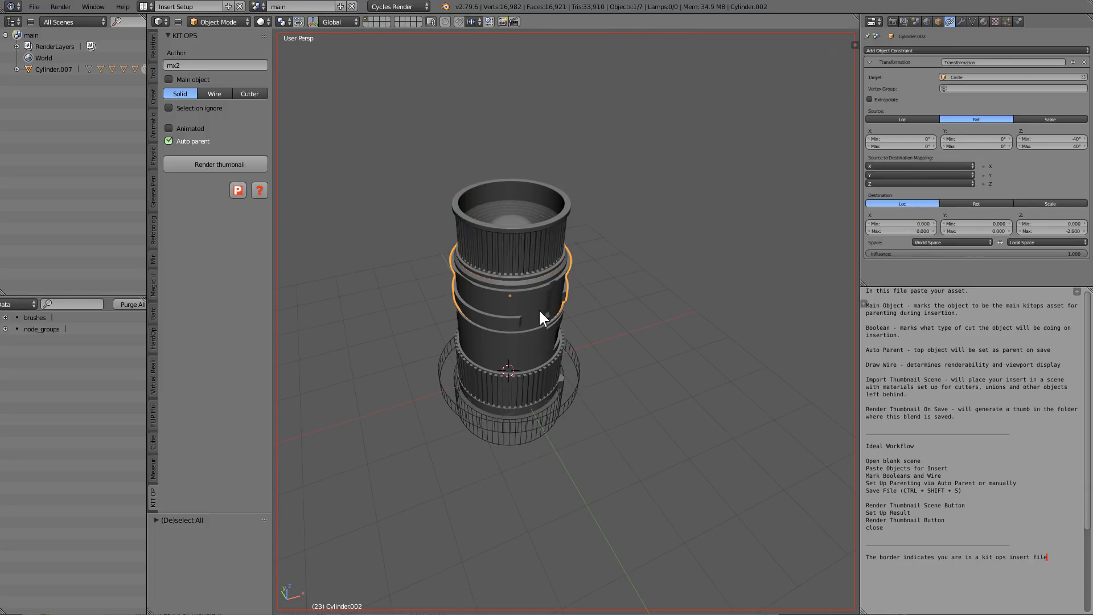
{"action": "left_click", "coordinate": [939, 245]}
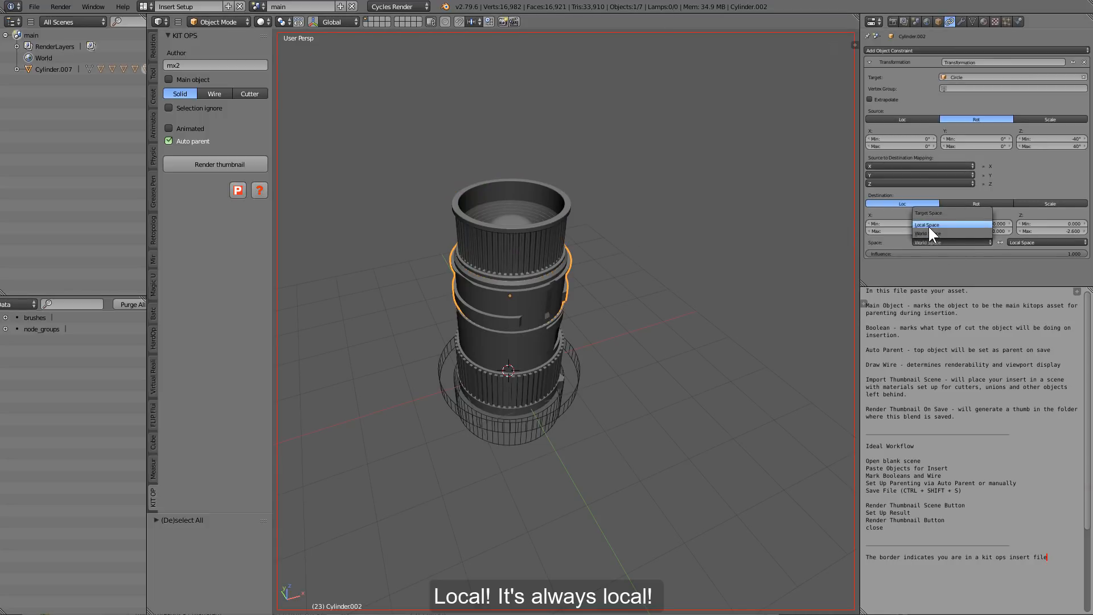
{"action": "right_click", "coordinate": [542, 352]}
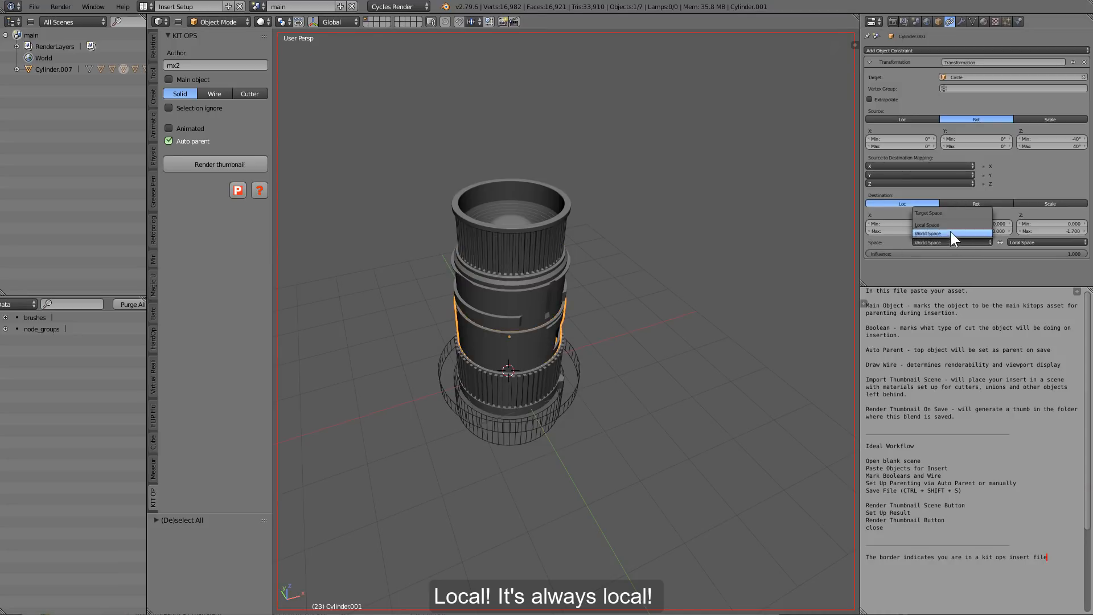
{"action": "left_click", "coordinate": [939, 224]}
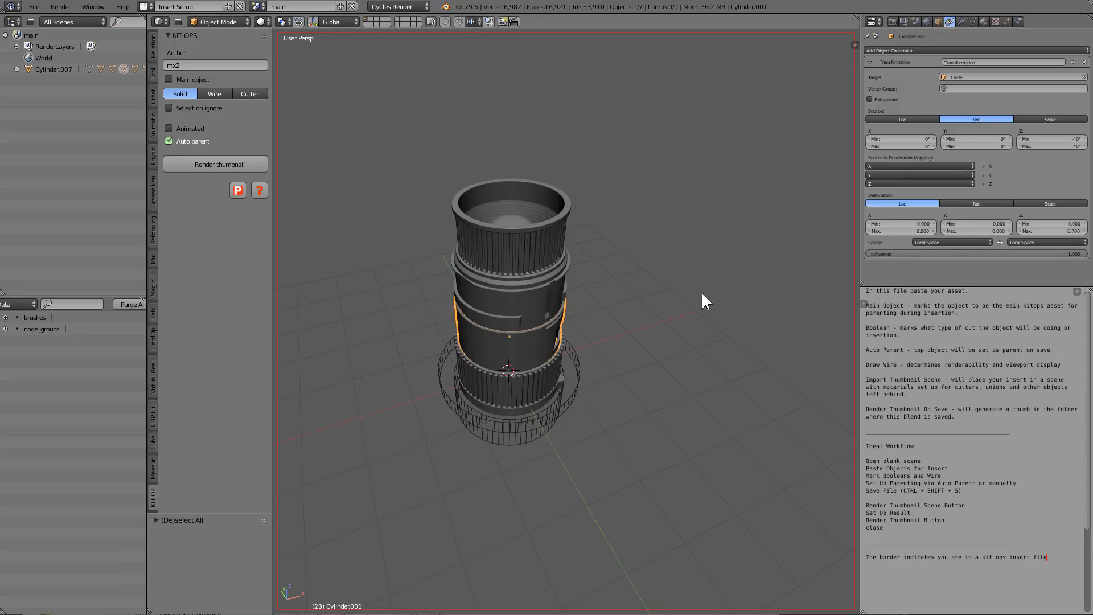
Set the target space of the bottom tube's Transformation constraint to Local Space
{"action": "left_click", "coordinate": [929, 242]}
{"action": "left_click", "coordinate": [934, 224]}
{"action": "scroll", "coordinate": [583, 345], "scroll_direction": "up", "scroll_amount": 5}
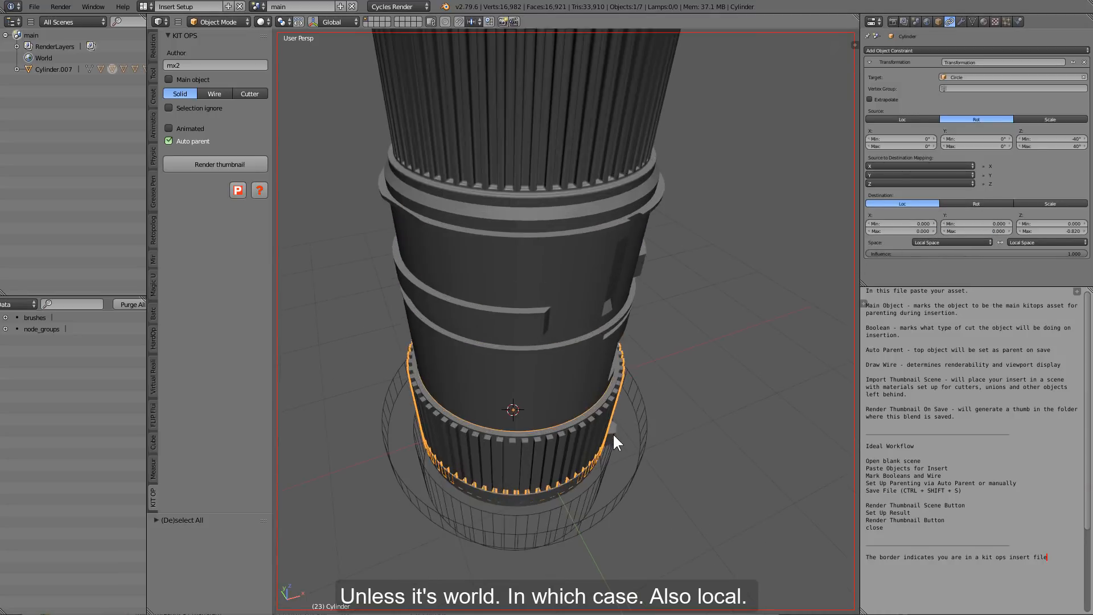
Scale up the notched outer ring by a factor of about 1.23 and check its fit by playing the animation
{"action": "right_click", "coordinate": [615, 434]}
{"action": "key", "text": "s"}
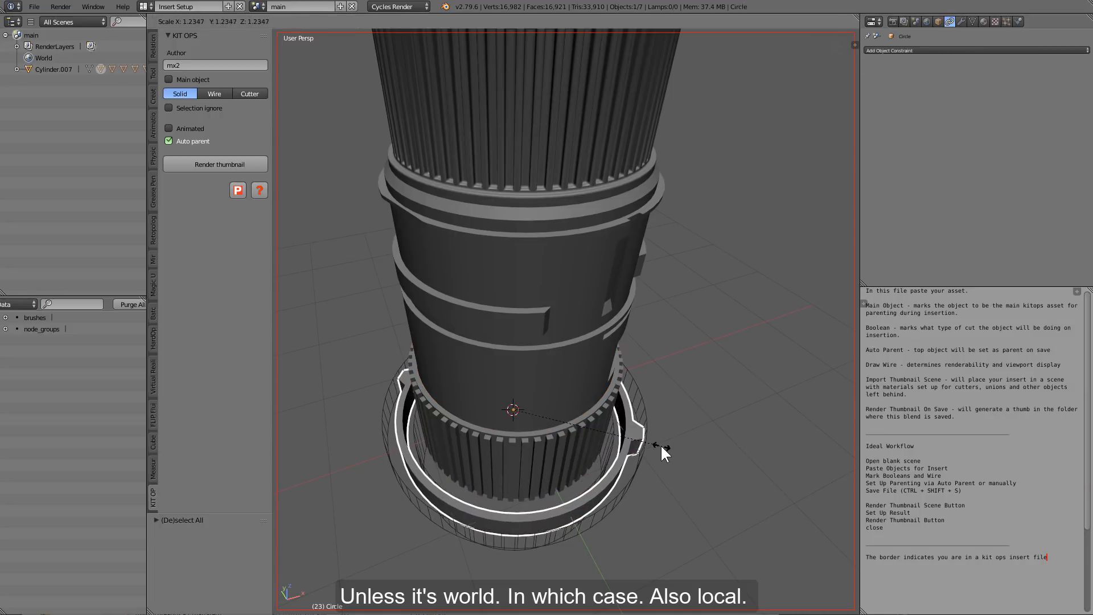
{"action": "left_click", "coordinate": [661, 445]}
{"action": "key", "text": "alt+a"}
{"action": "key", "text": "a"}
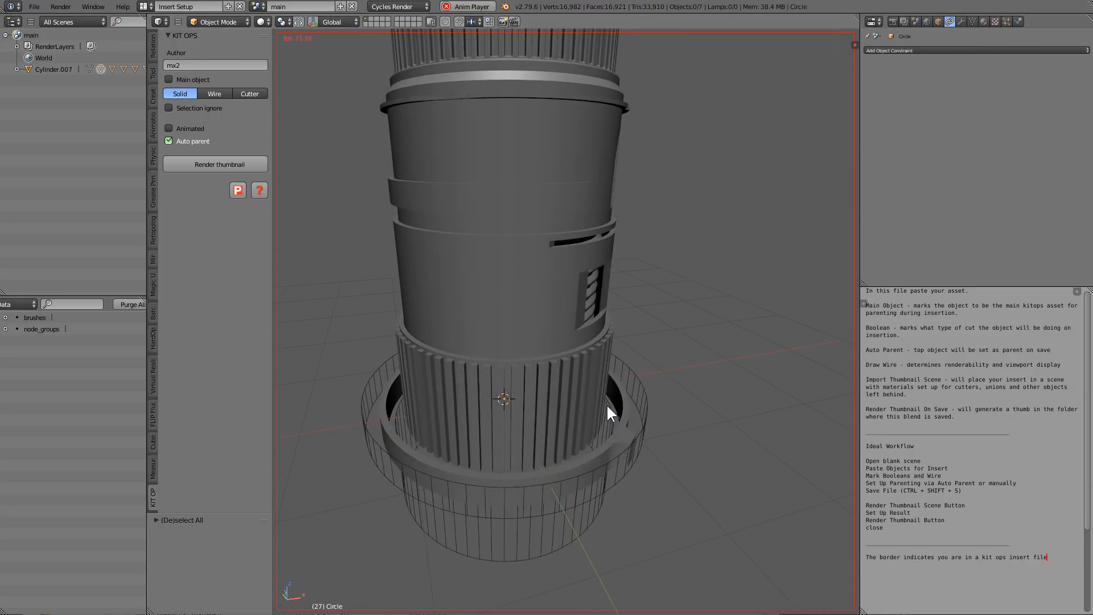
{"action": "key", "text": "alt+a"}
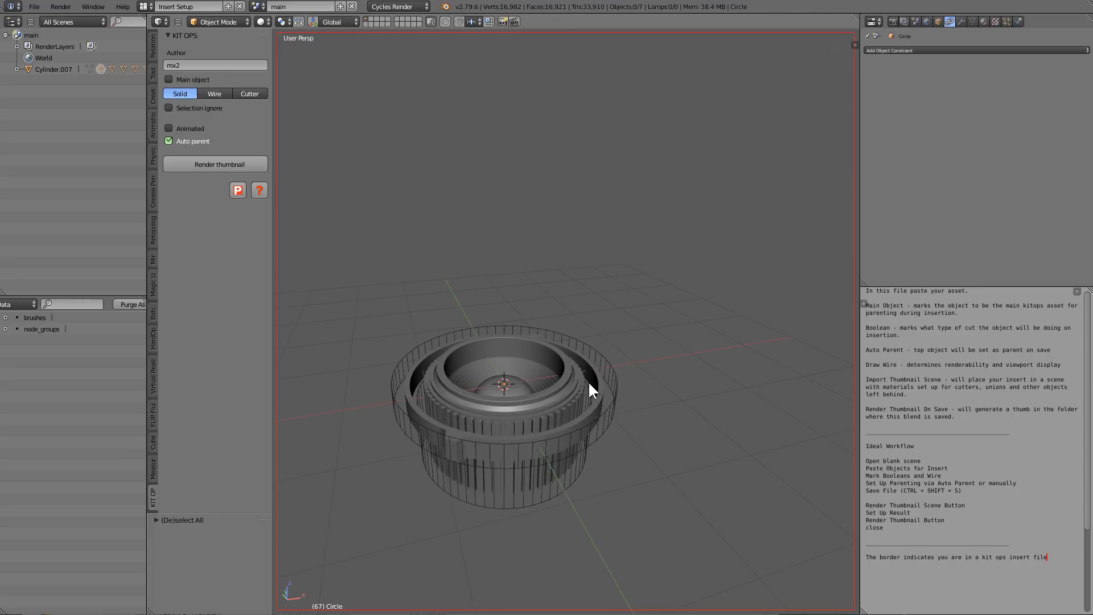
{"action": "middle_click_drag", "start_coordinate": [589, 384], "coordinate": [617, 399]}
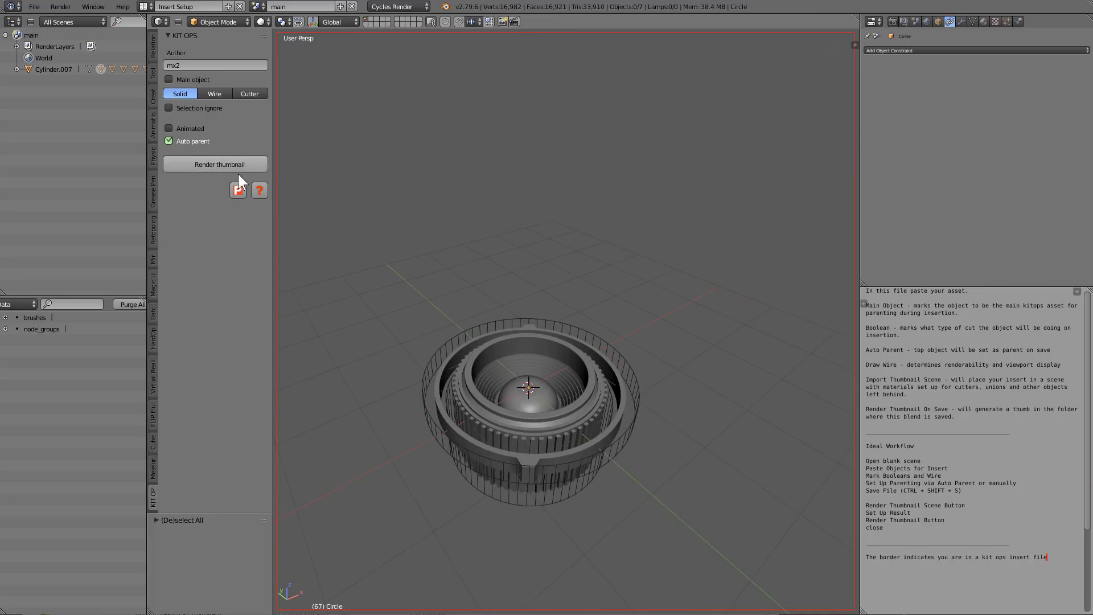
Turn off Auto parent and save the file as ani_lens1_2.blend in the Prempack_1 folder
{"action": "middle_click_drag", "start_coordinate": [497, 197], "coordinate": [535, 254]}
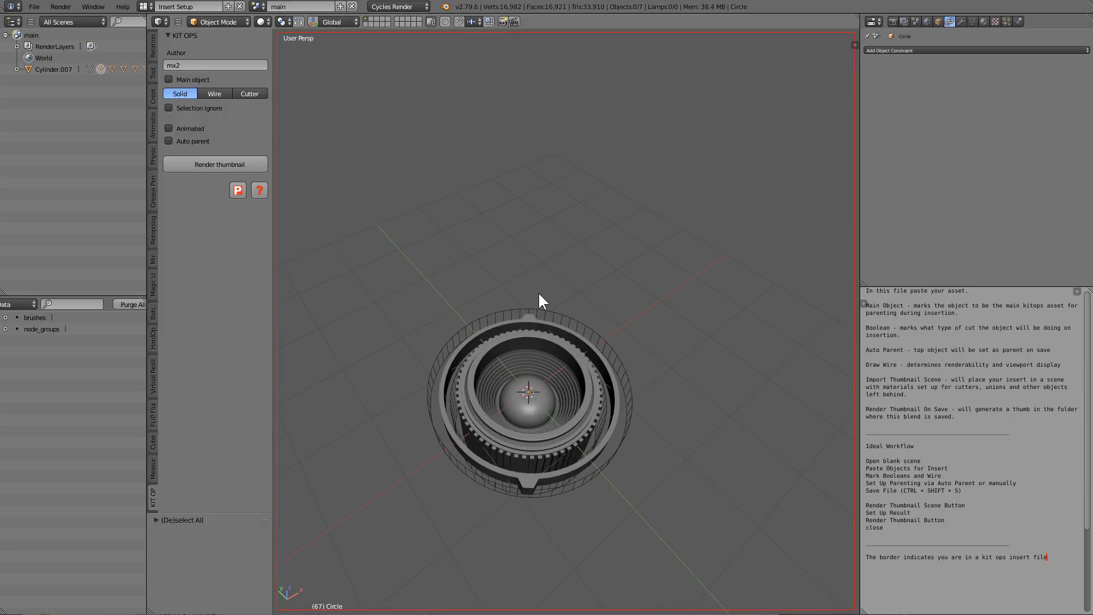
{"action": "key", "text": "ctrl+shift+s"}
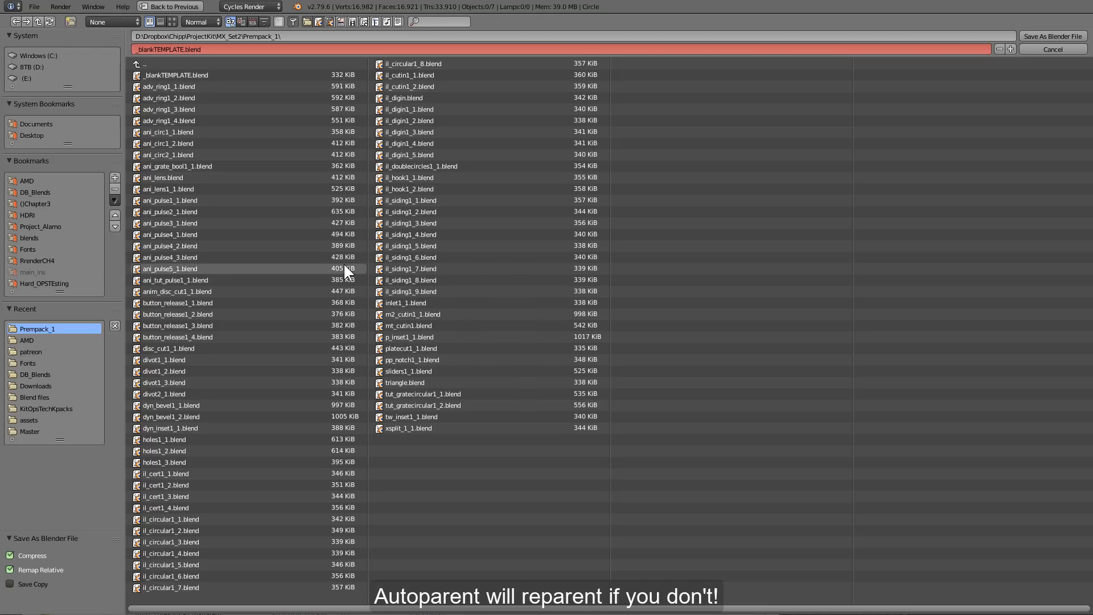
{"action": "left_click", "coordinate": [183, 189]}
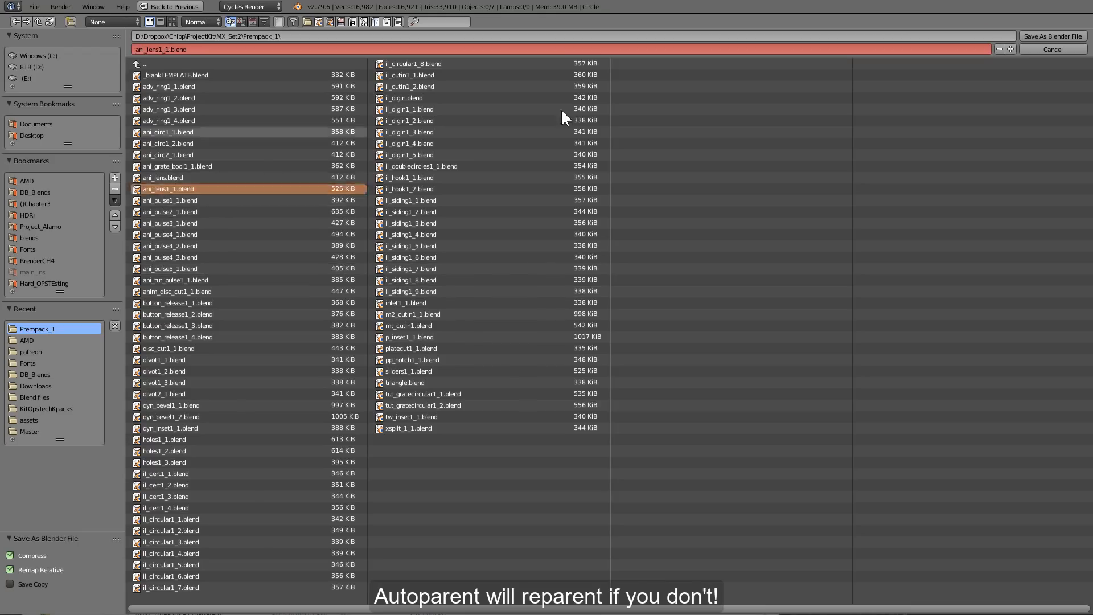
{"action": "left_click", "coordinate": [1010, 49]}
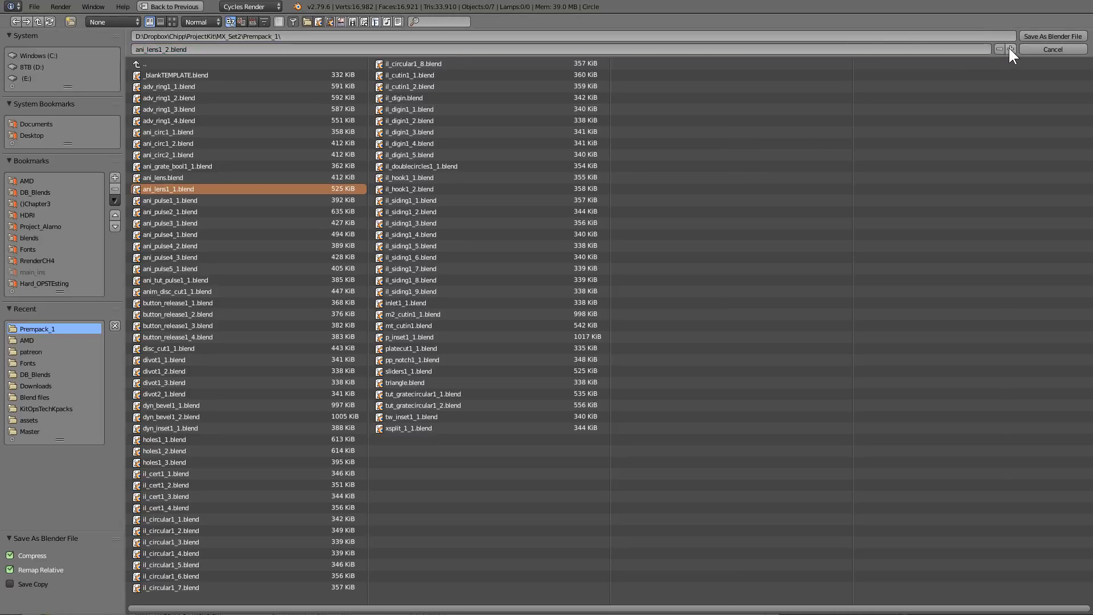
{"action": "left_click", "coordinate": [1037, 36]}
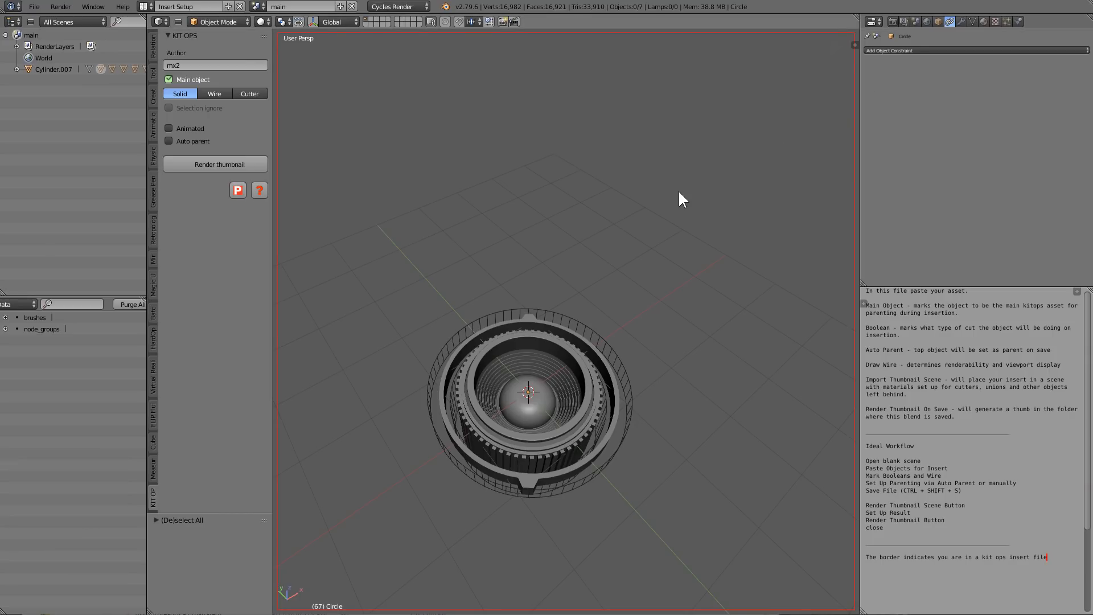
Play the animation while freely rotating the flanged wire cylinder to check that the lens follows its parent
{"action": "key", "text": "alt+a"}
{"action": "scroll", "coordinate": [624, 274], "scroll_direction": "down", "scroll_amount": 2}
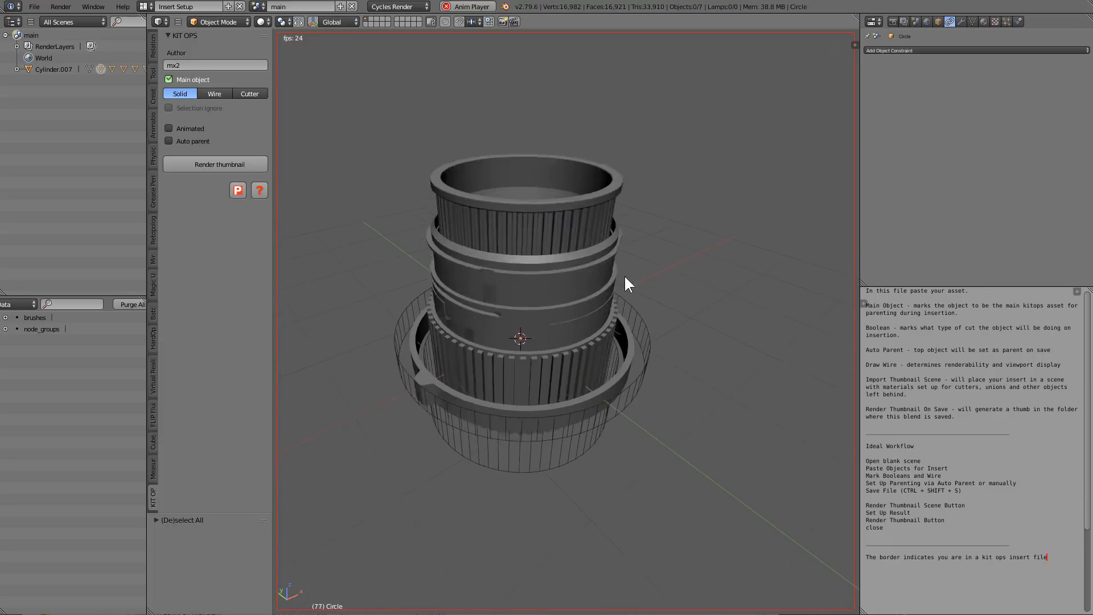
{"action": "right_click", "coordinate": [614, 319]}
{"action": "scroll", "coordinate": [603, 257], "scroll_direction": "down", "scroll_amount": 2}
{"action": "key", "text": "r"}
{"action": "key", "text": "r"}
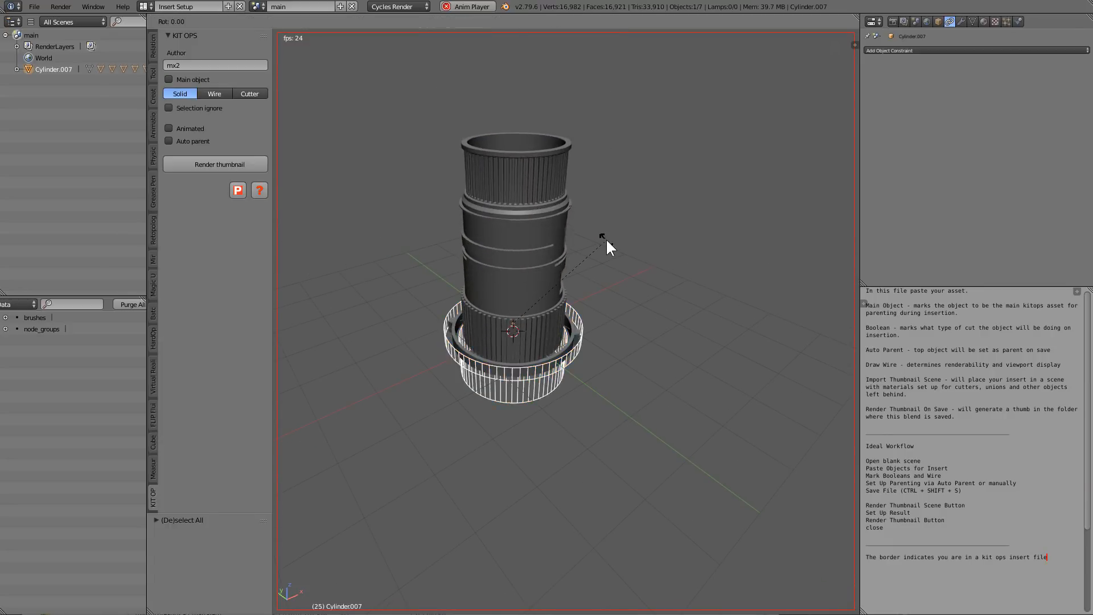
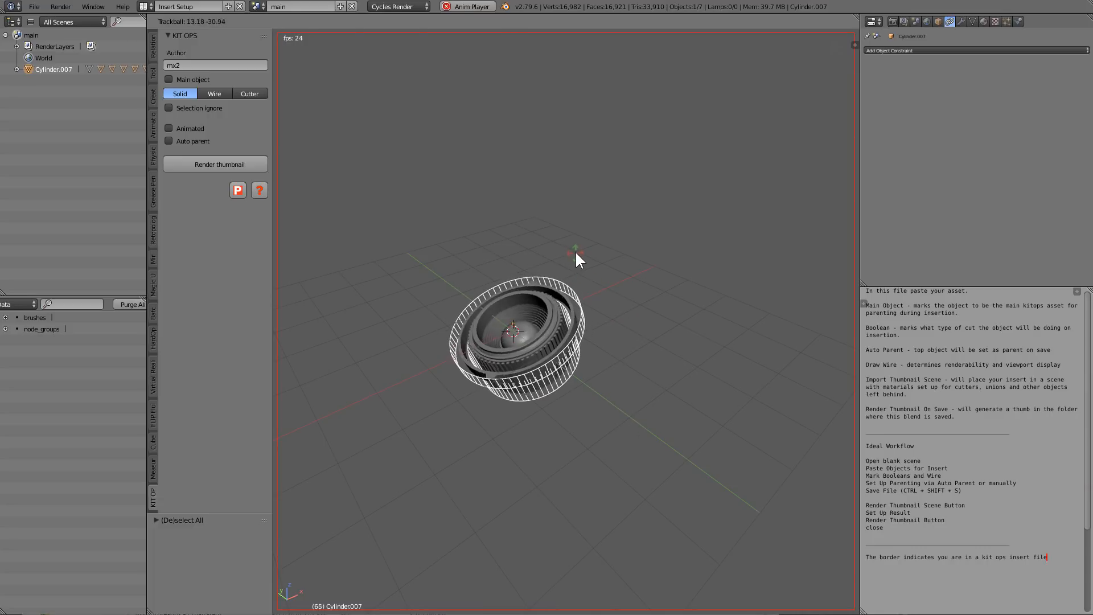
{"action": "key", "text": "Escape"}
{"action": "key", "text": "Escape"}
Save over the existing ani_lens1_2.blend file and deselect everything
{"action": "right_click", "coordinate": [561, 316], "text": "alt"}
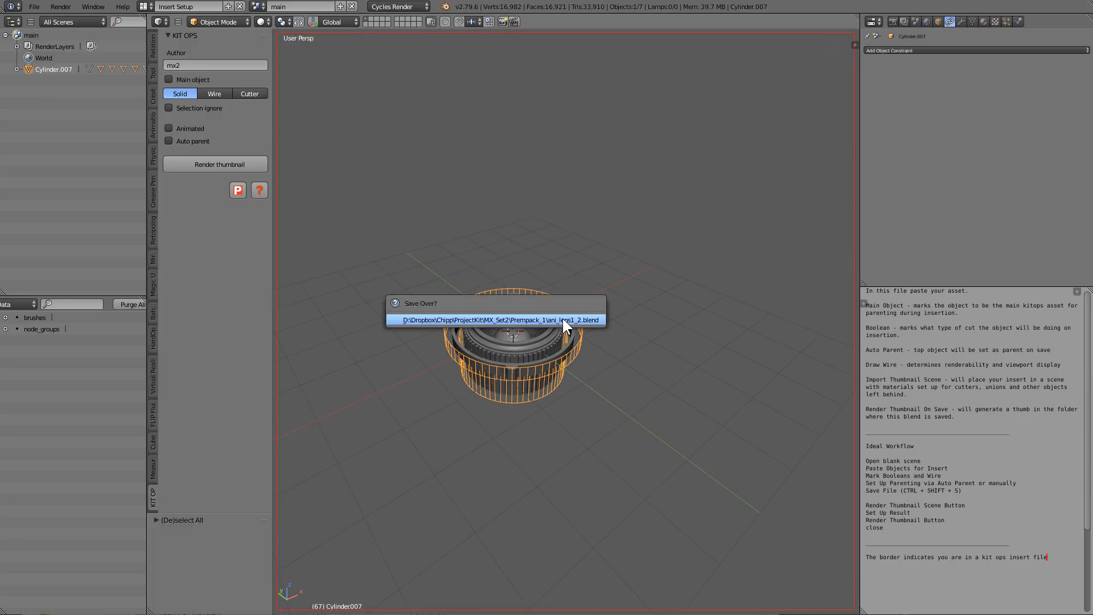
{"action": "left_click", "coordinate": [563, 318]}
{"action": "key", "text": "a"}
{"action": "scroll", "coordinate": [513, 308], "scroll_direction": "up", "scroll_amount": 4}
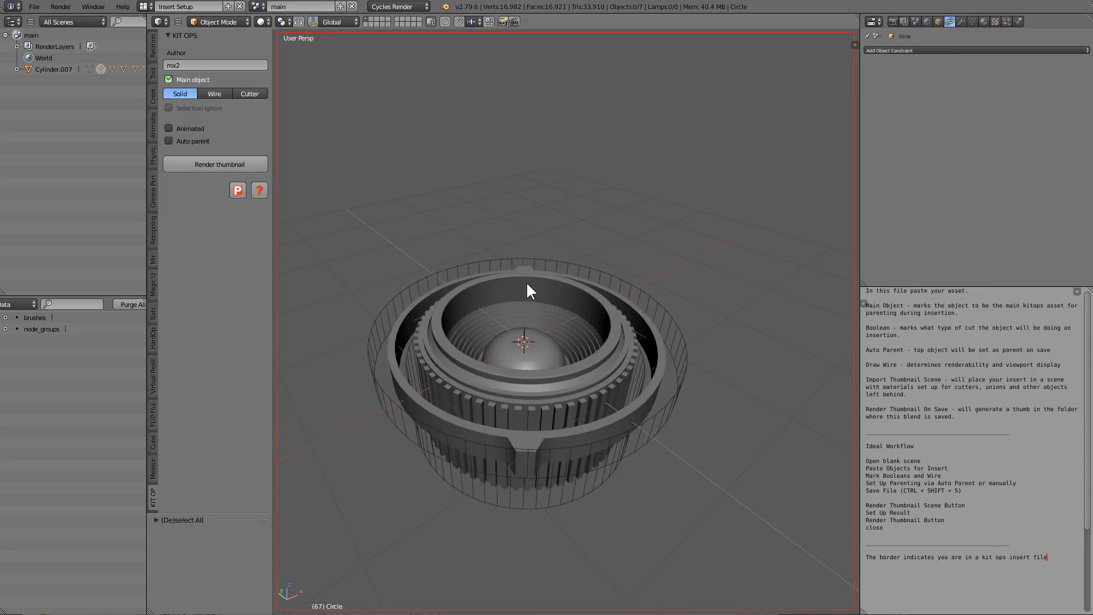
Hide the flanged wire cylinder and select all remaining lens parts with the notched ring as the active object
{"action": "middle_click_drag", "start_coordinate": [526, 282], "coordinate": [527, 306]}
{"action": "key", "text": "a"}
{"action": "right_click", "coordinate": [566, 247]}
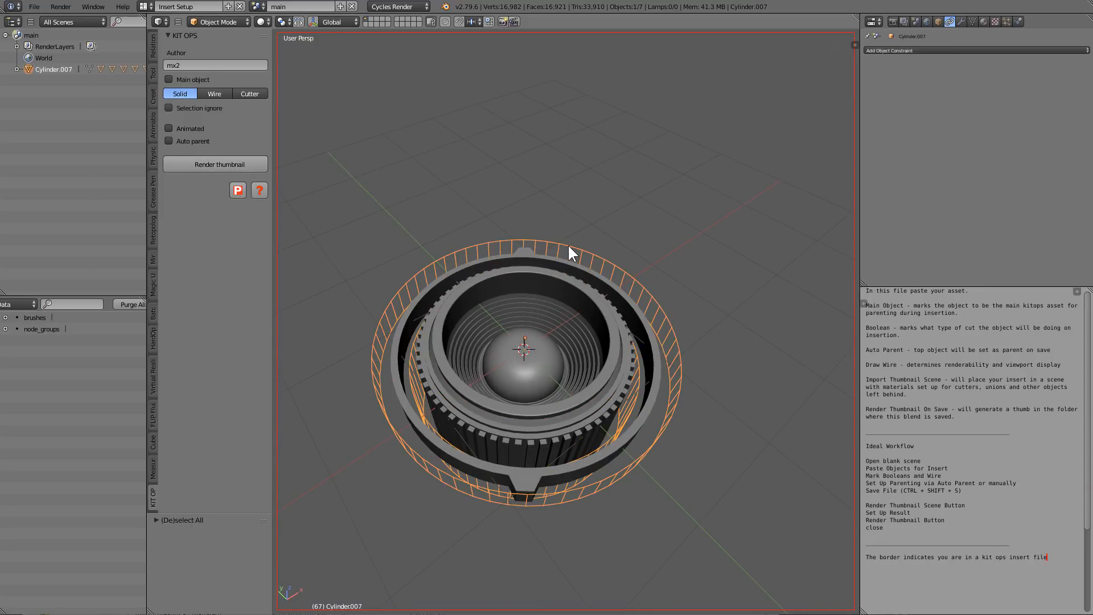
{"action": "key", "text": "h"}
{"action": "middle_click_drag", "start_coordinate": [570, 253], "coordinate": [567, 252]}
{"action": "key", "text": "a"}
{"action": "right_click", "coordinate": [568, 261], "text": "shift"}
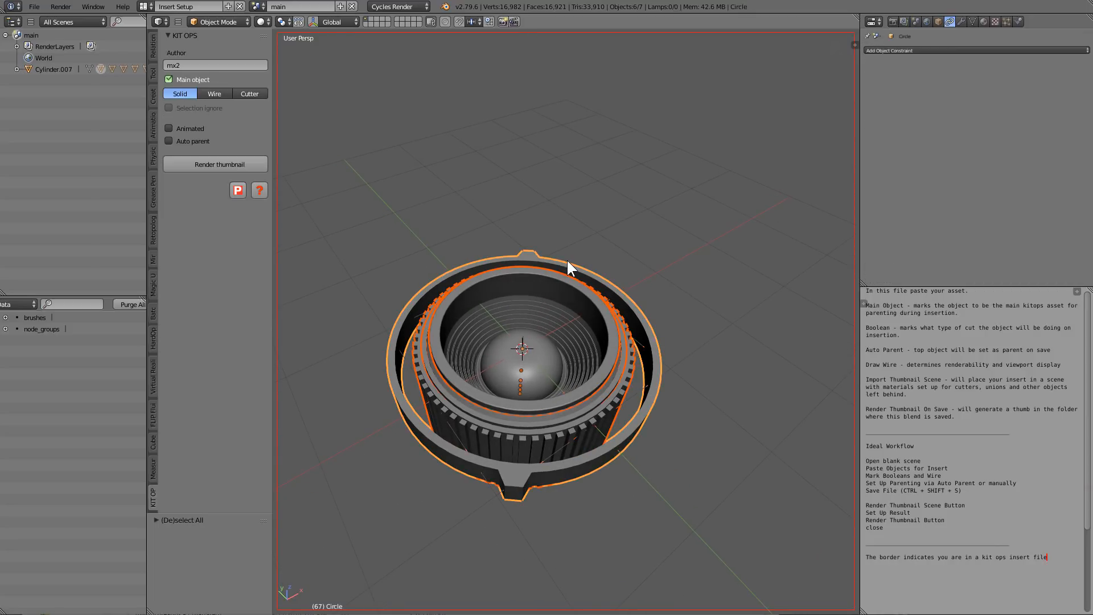
Convert the selected lens parts to meshes, join them into the ring, and unhide the flanged cylinder
{"action": "key", "text": "alt+c"}
{"action": "left_click", "coordinate": [562, 264]}
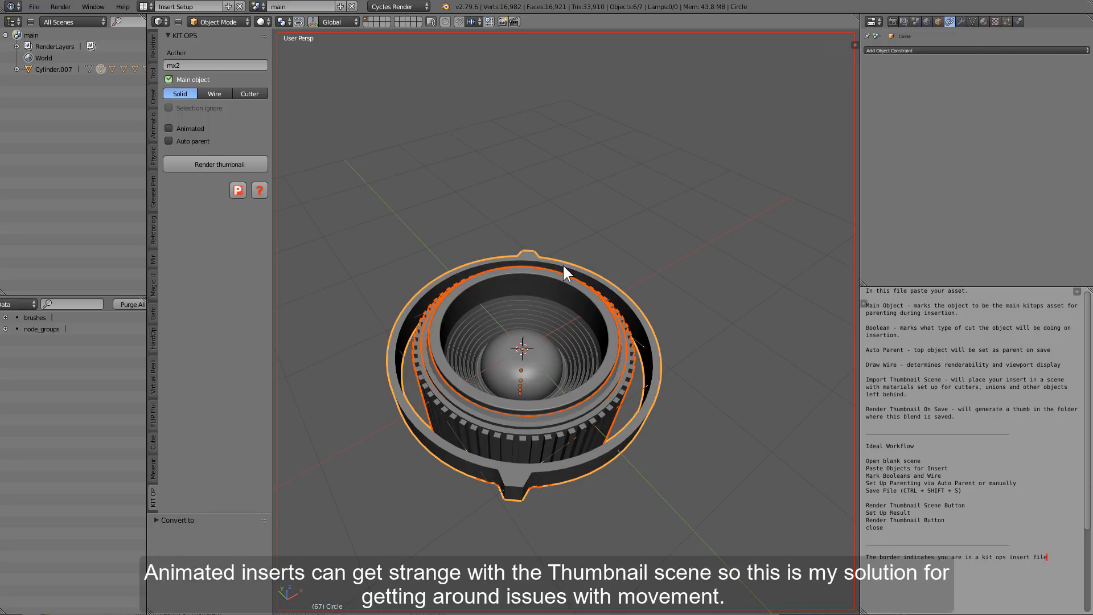
{"action": "key", "text": "ctrl+j"}
{"action": "key", "text": "alt+h"}
{"action": "key", "text": "a"}
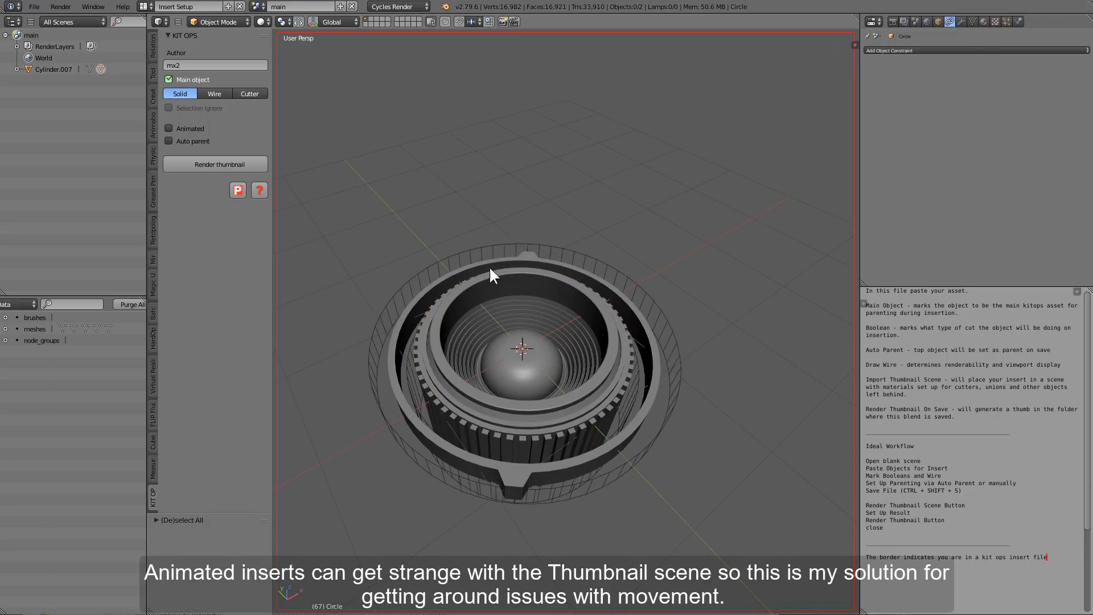
Generate the KIT OPS thumbnail scene for the joined insert and inspect it through the camera
{"action": "left_click", "coordinate": [210, 165]}
{"action": "scroll", "coordinate": [478, 227], "scroll_direction": "up", "scroll_amount": 2}
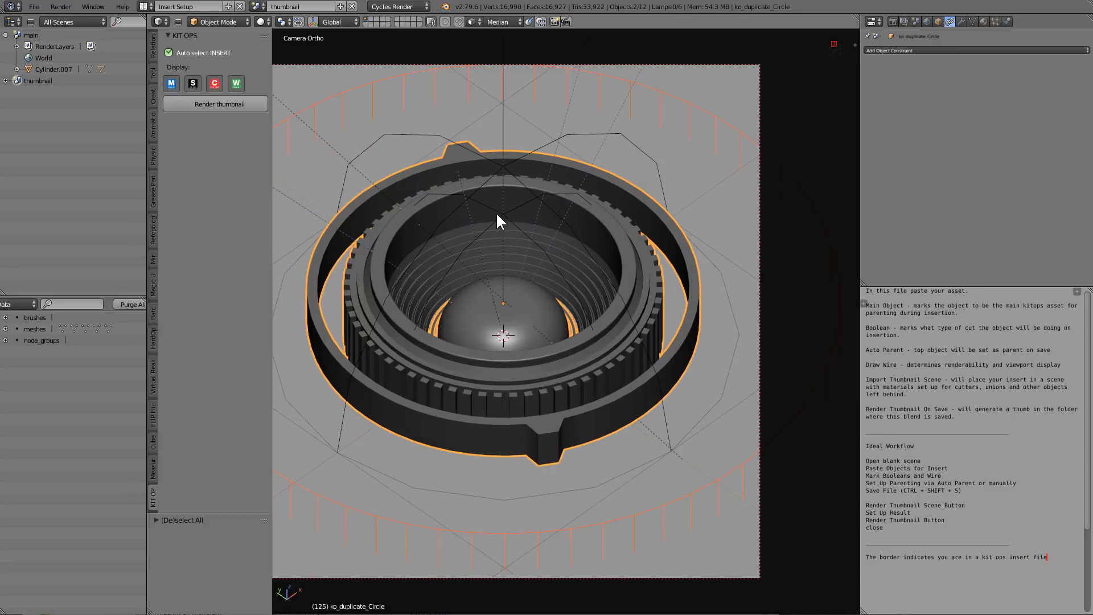
{"action": "scroll", "coordinate": [496, 213], "scroll_direction": "down", "scroll_amount": 1}
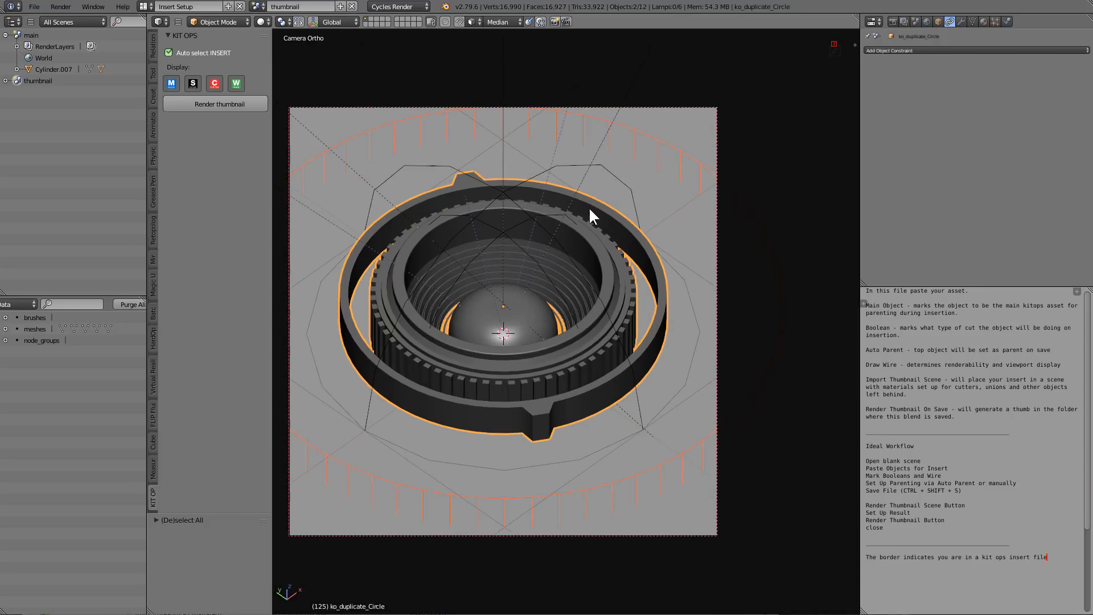
Reopen the saved ani_lens1_2.blend from the recent files and clear the selection
{"action": "key", "text": "ctrl+shift+o"}
{"action": "left_click", "coordinate": [556, 188]}
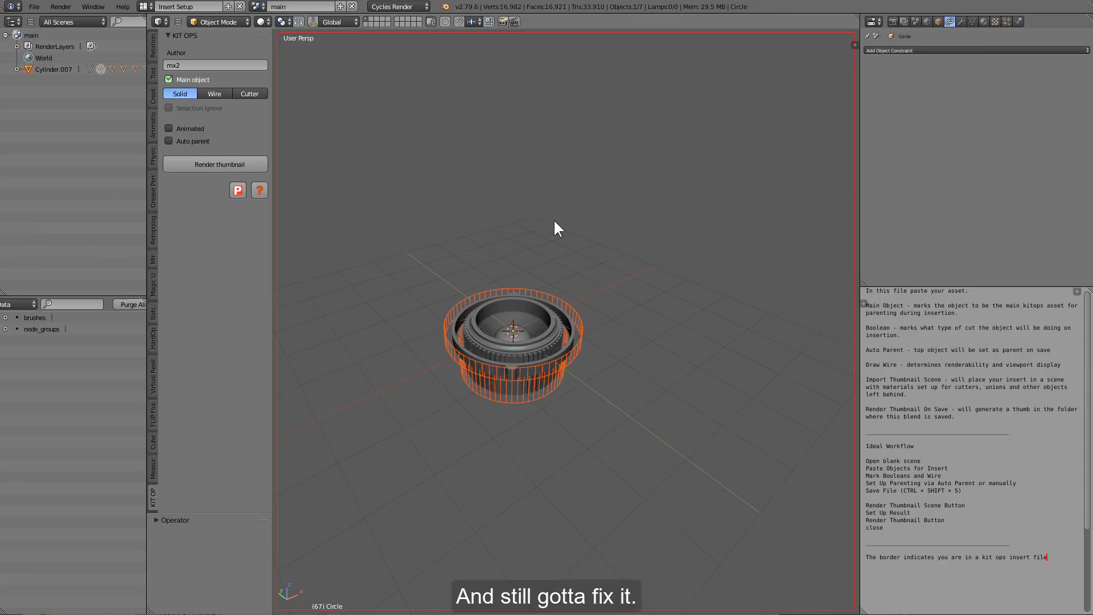
{"action": "key", "text": "a"}
Mark the flanged wire cylinder as the KIT OPS Main object and set its type to Cutter
{"action": "right_click", "coordinate": [563, 304]}
{"action": "right_click", "coordinate": [563, 304]}
{"action": "scroll", "coordinate": [451, 252], "scroll_direction": "up", "scroll_amount": 2}
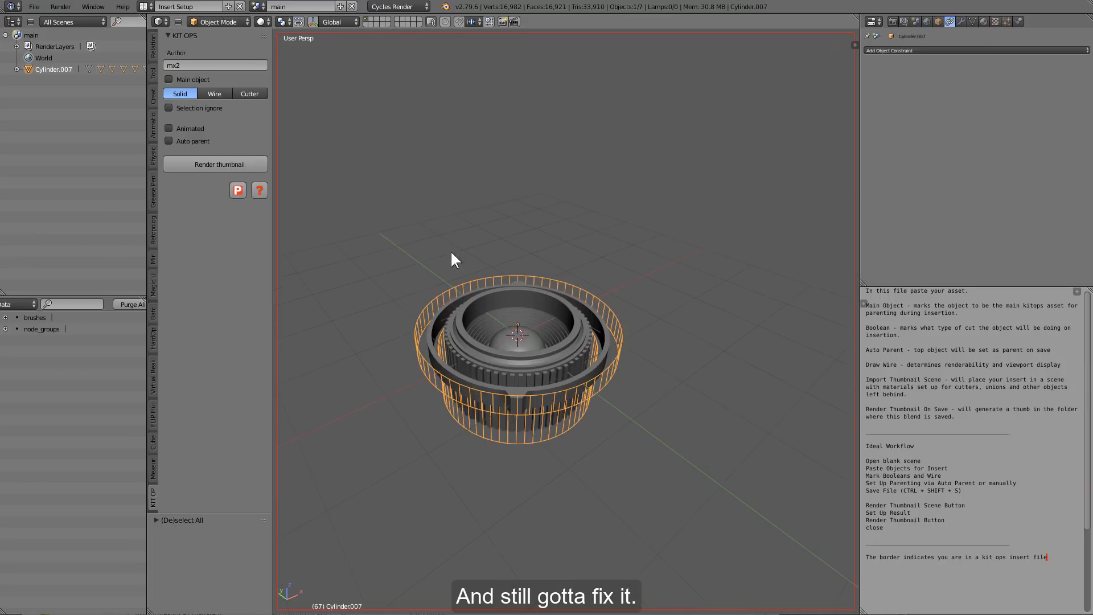
{"action": "left_click", "coordinate": [193, 79]}
{"action": "left_click", "coordinate": [251, 94]}
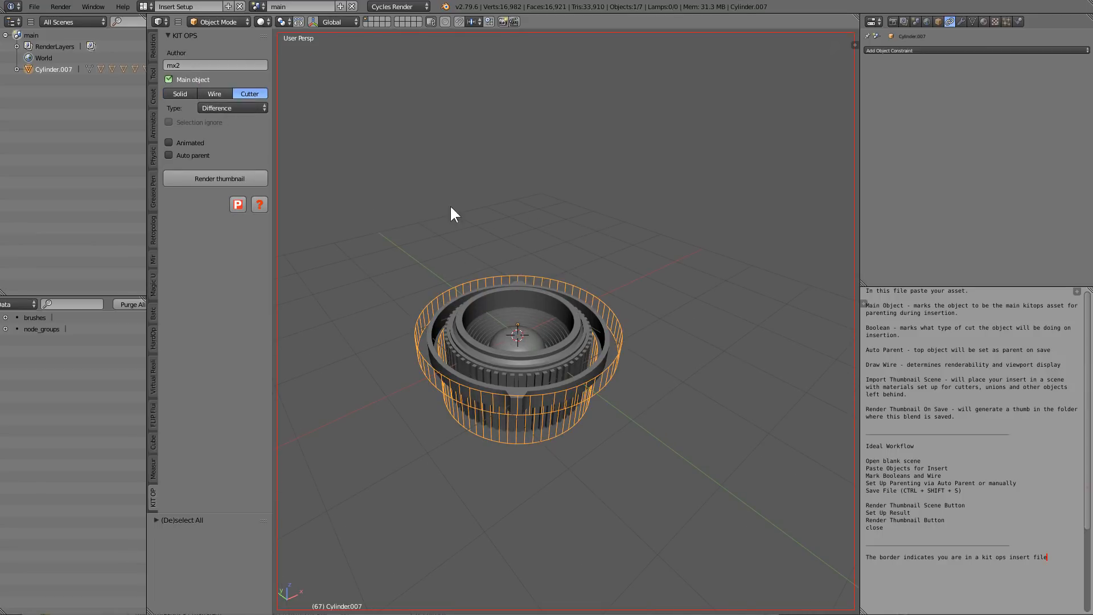
{"action": "scroll", "coordinate": [556, 261], "scroll_direction": "up", "scroll_amount": 3}
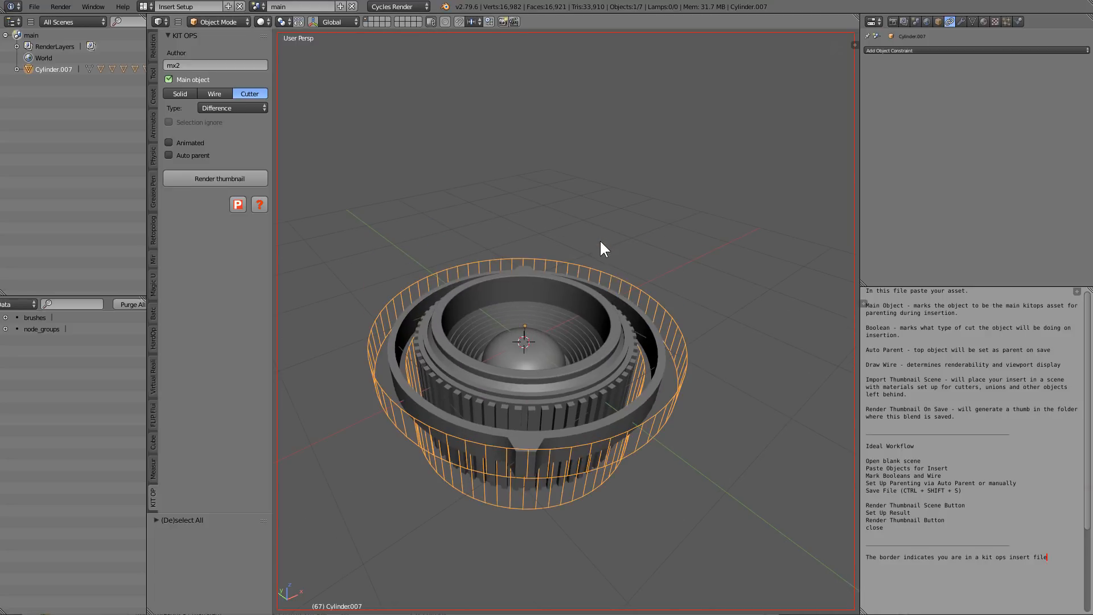
{"action": "key", "text": "h"}
{"action": "key", "text": "a"}
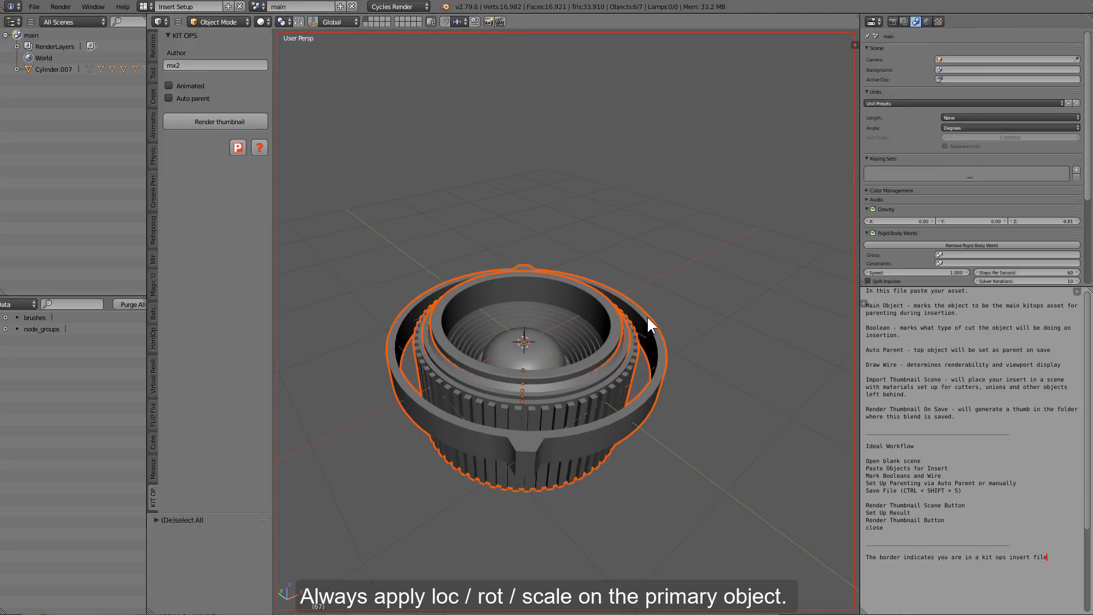
{"action": "key", "text": "ctrl+z"}
{"action": "key", "text": "ctrl+z"}
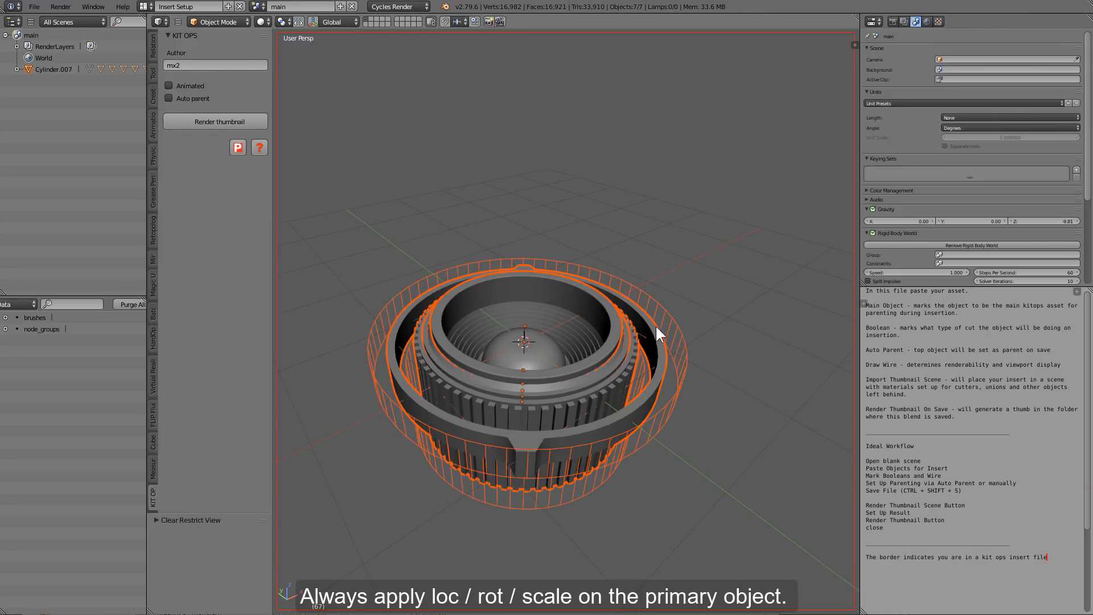
Apply location, rotation and scale to the flanged wire cylinder
{"action": "key", "text": "ctrl+a"}
{"action": "left_click", "coordinate": [655, 295]}
{"action": "key", "text": "ctrl+a"}
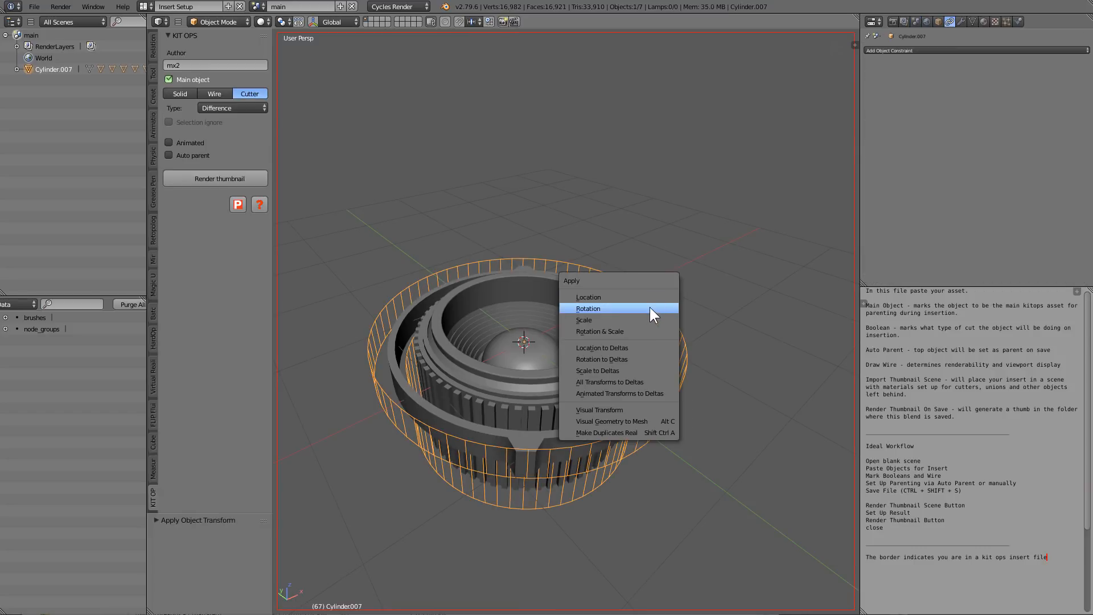
{"action": "left_click", "coordinate": [649, 306]}
{"action": "key", "text": "ctrl+a"}
{"action": "left_click", "coordinate": [636, 321]}
{"action": "key", "text": "a"}
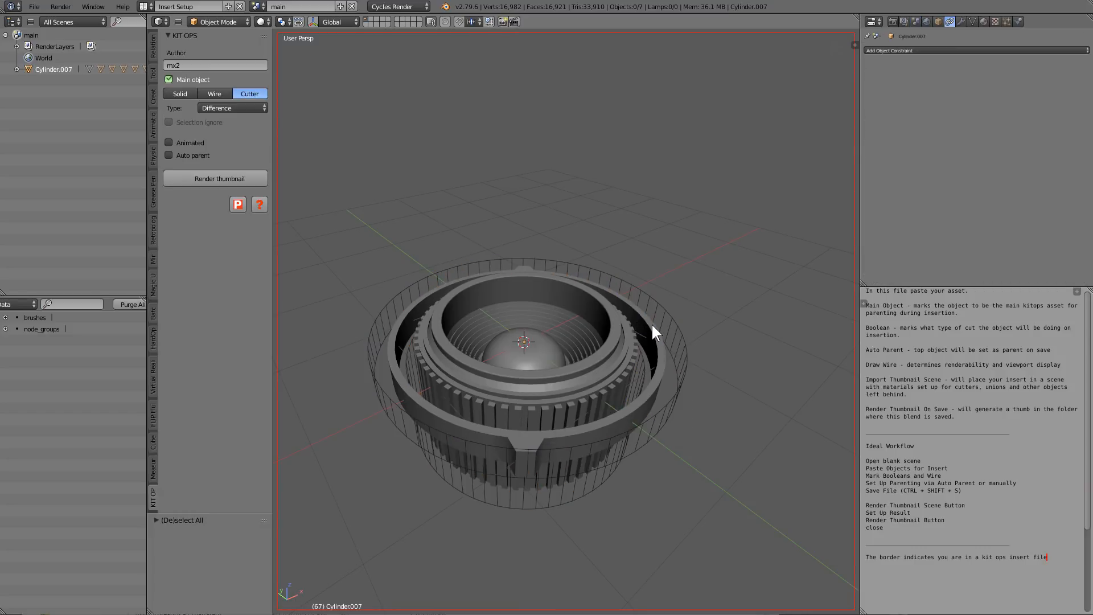
Hide the flanged cylinder and select every other lens part, making the notched ring active
{"action": "right_click", "coordinate": [674, 312]}
{"action": "key", "text": "h"}
{"action": "key", "text": "a"}
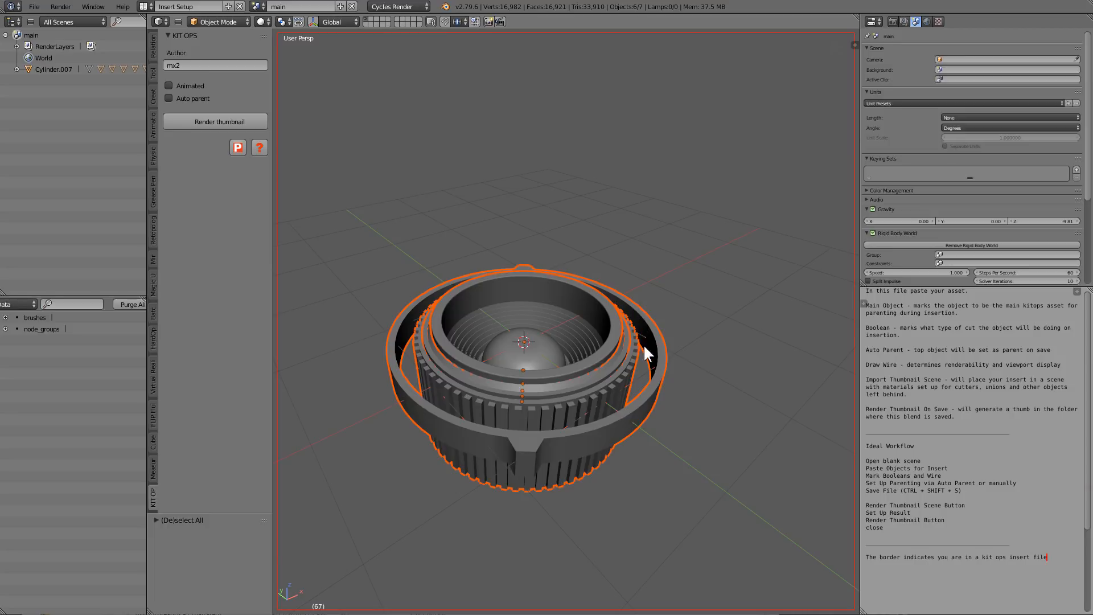
{"action": "right_click", "coordinate": [654, 333], "text": "shift"}
Convert the selected lens parts to meshes and join them into the notched ring
{"action": "key", "text": "alt+c"}
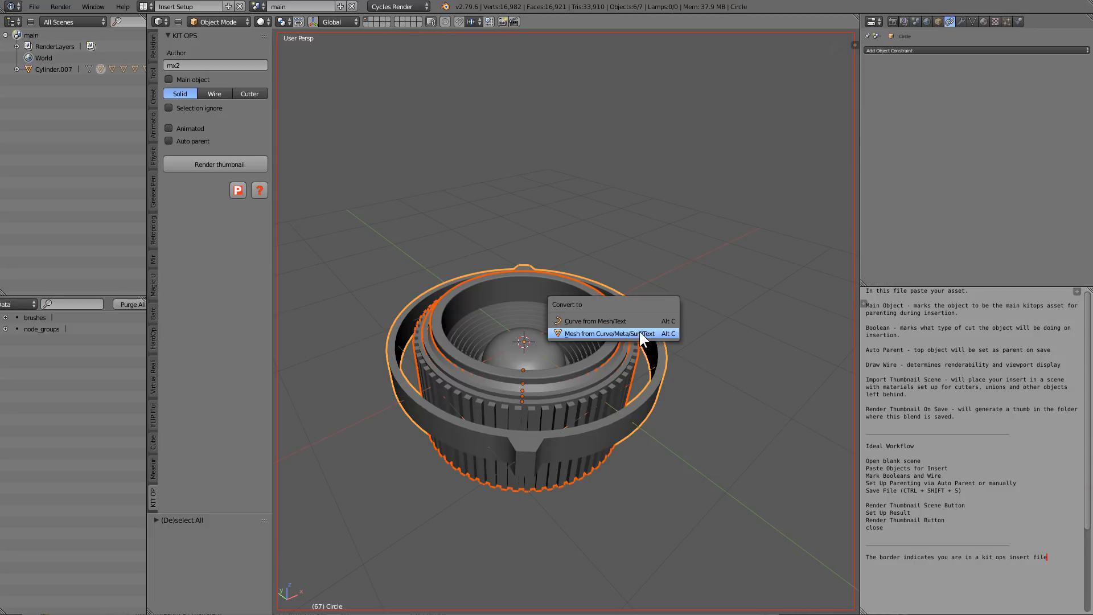
{"action": "left_click", "coordinate": [640, 332]}
{"action": "key", "text": "ctrl+j"}
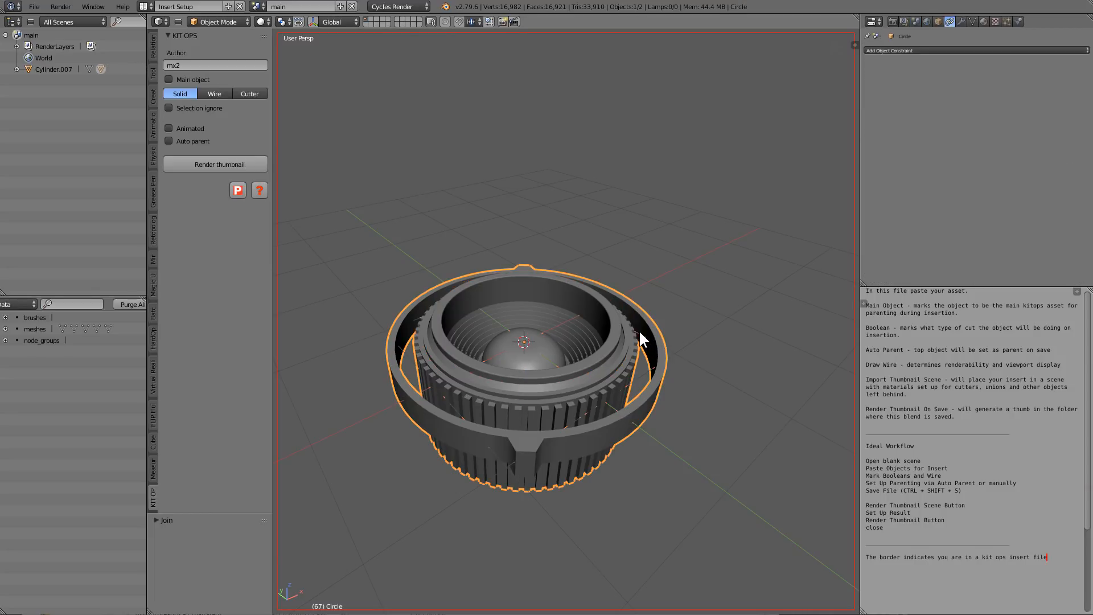
Unhide the flanged cutter cylinder and generate the KIT OPS thumbnail scene for the insert
{"action": "scroll", "coordinate": [589, 317], "scroll_direction": "up", "scroll_amount": 1}
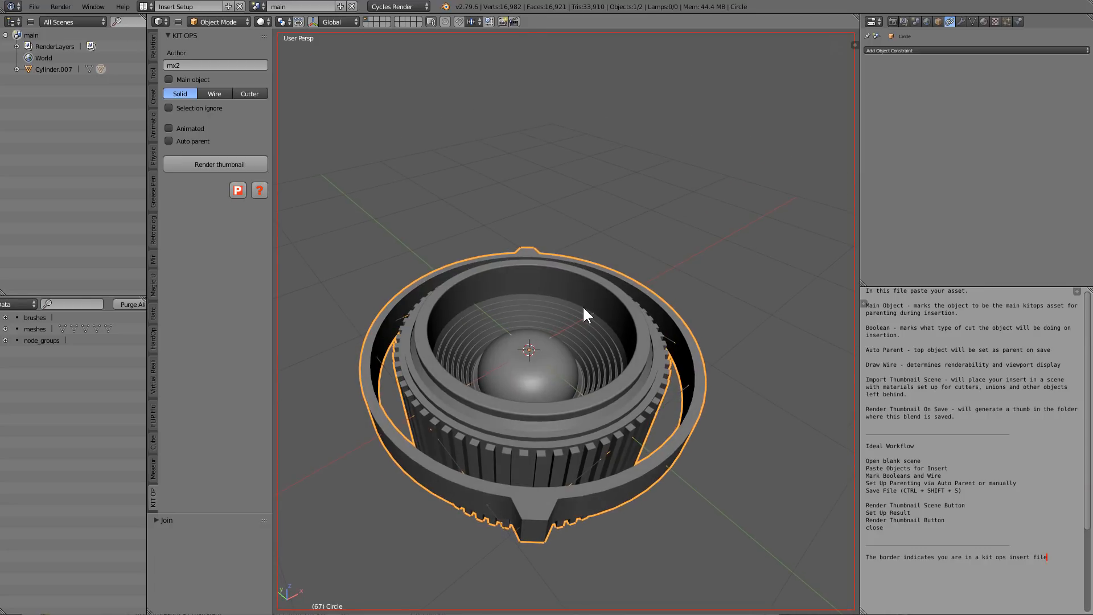
{"action": "key", "text": "alt+h"}
{"action": "left_click", "coordinate": [228, 163]}
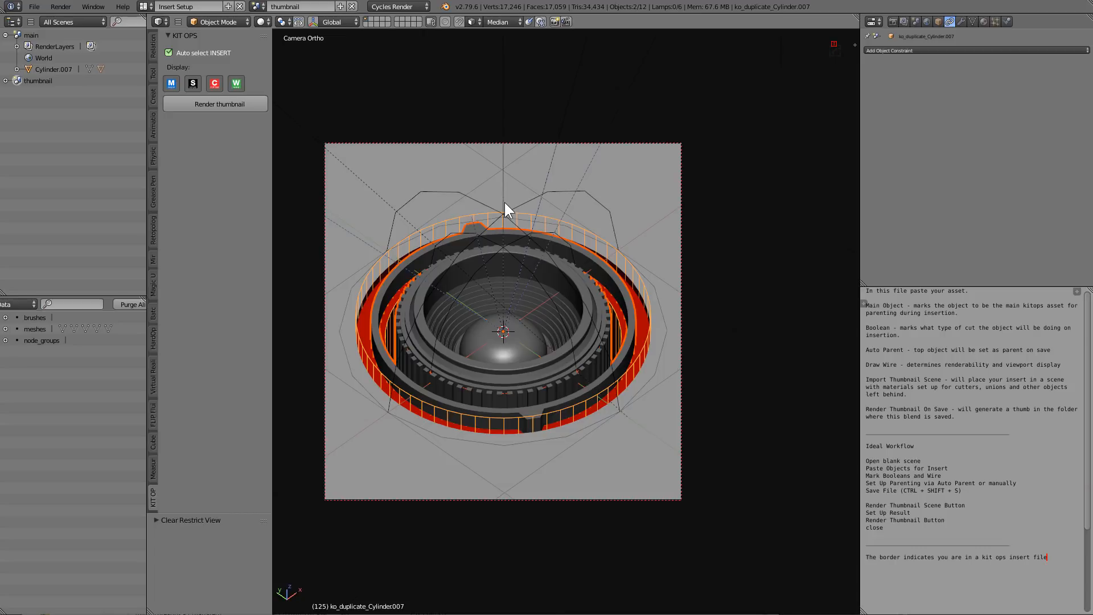
Reopen the recent file ani_lens1_2.blend, deselect everything and preview the lens animation
{"action": "key", "text": "ctrl+shift+o"}
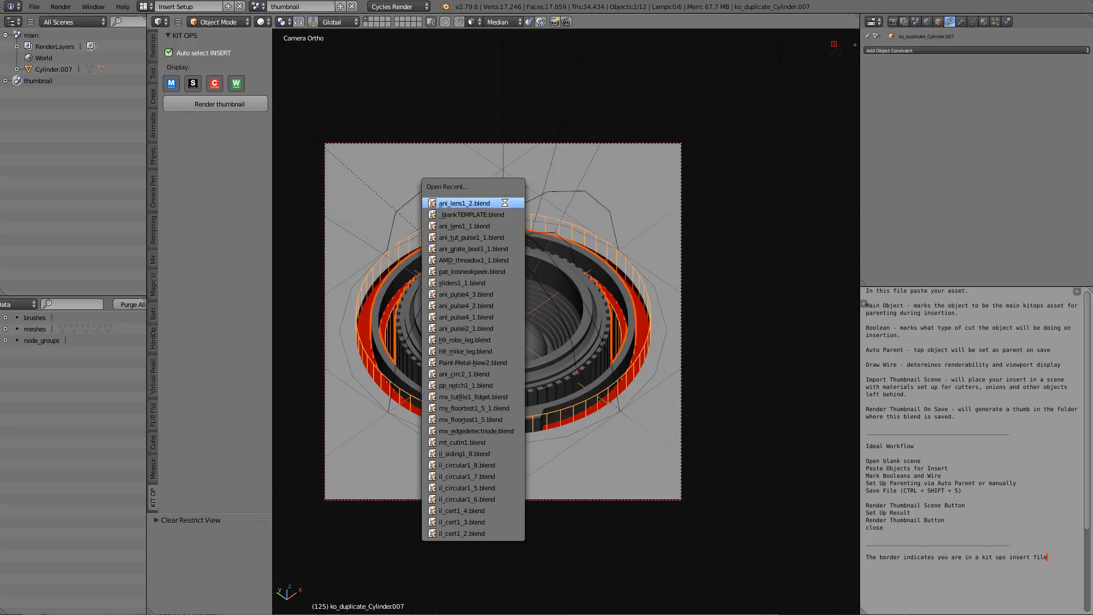
{"action": "key", "text": "a"}
{"action": "key", "text": "alt+a"}
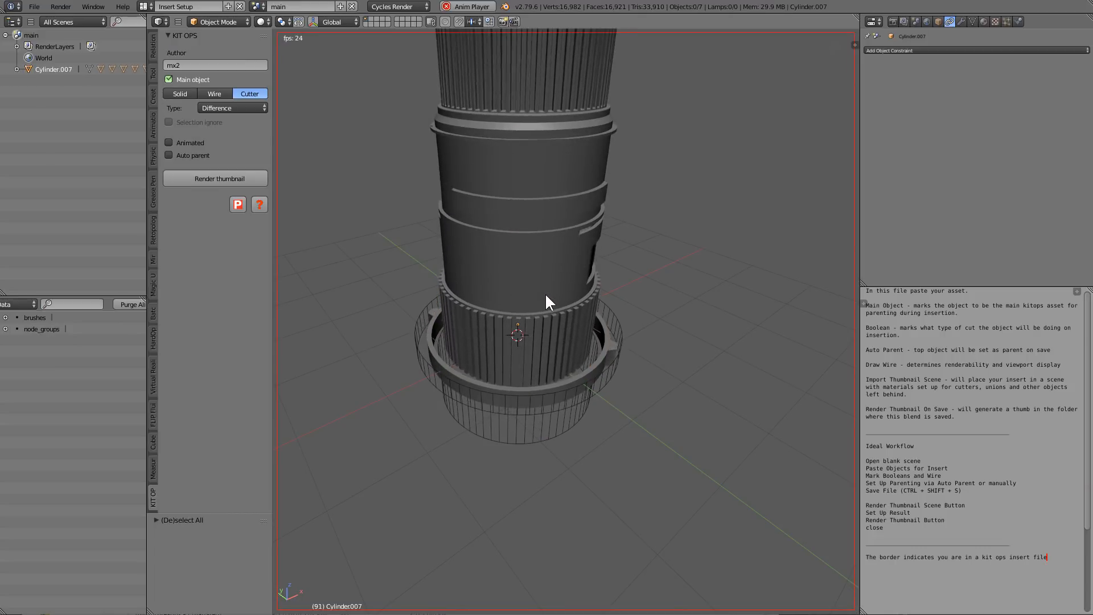
{"action": "key", "text": "alt+a"}
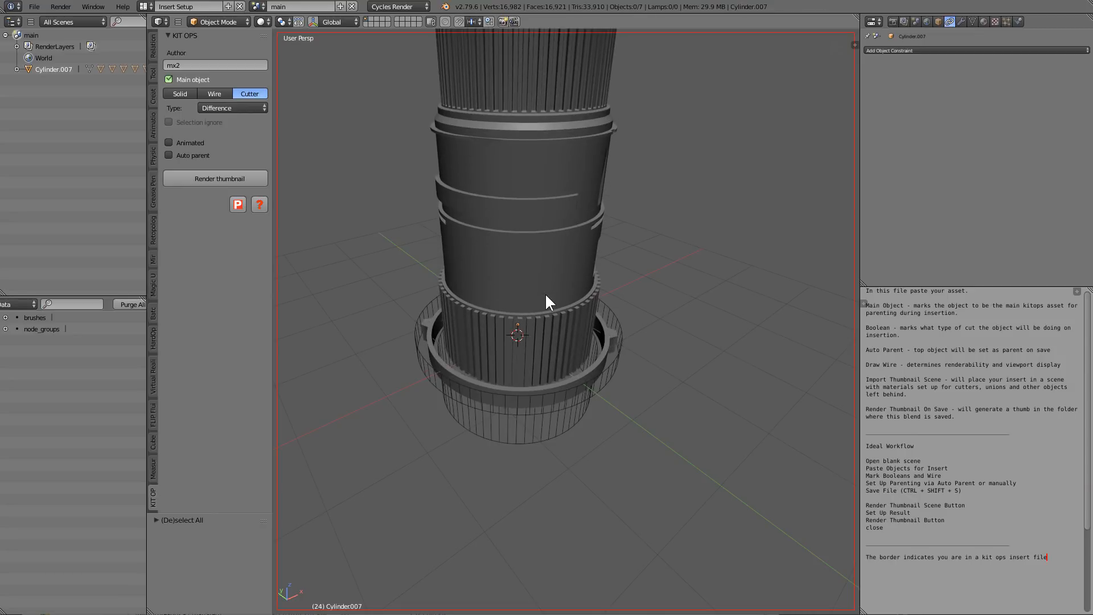
Mark the lens insert as animated in its KIT OPS settings and return the timeline to the first frame
{"action": "key", "text": "ctrl+n"}
{"action": "key", "text": "Escape"}
{"action": "left_click", "coordinate": [195, 143]}
{"action": "key", "text": "shift+Left"}
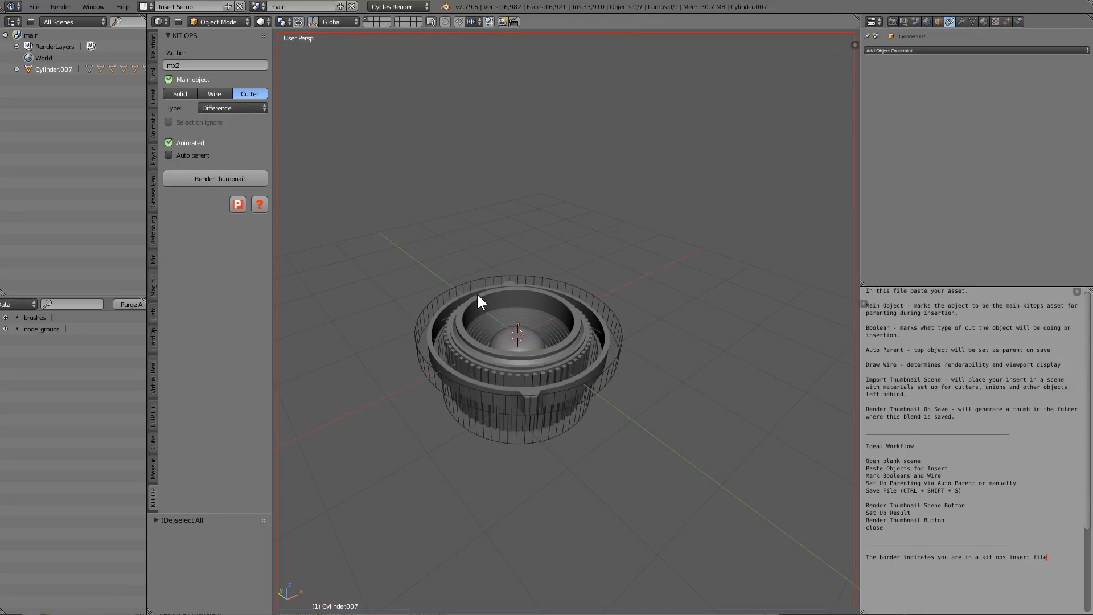
Start a new scene from the startup file to test the lens insert
{"action": "key", "text": "ctrl+n"}
{"action": "key", "text": "Escape"}
{"action": "key", "text": "ctrl+n"}
{"action": "left_click", "coordinate": [477, 292]}
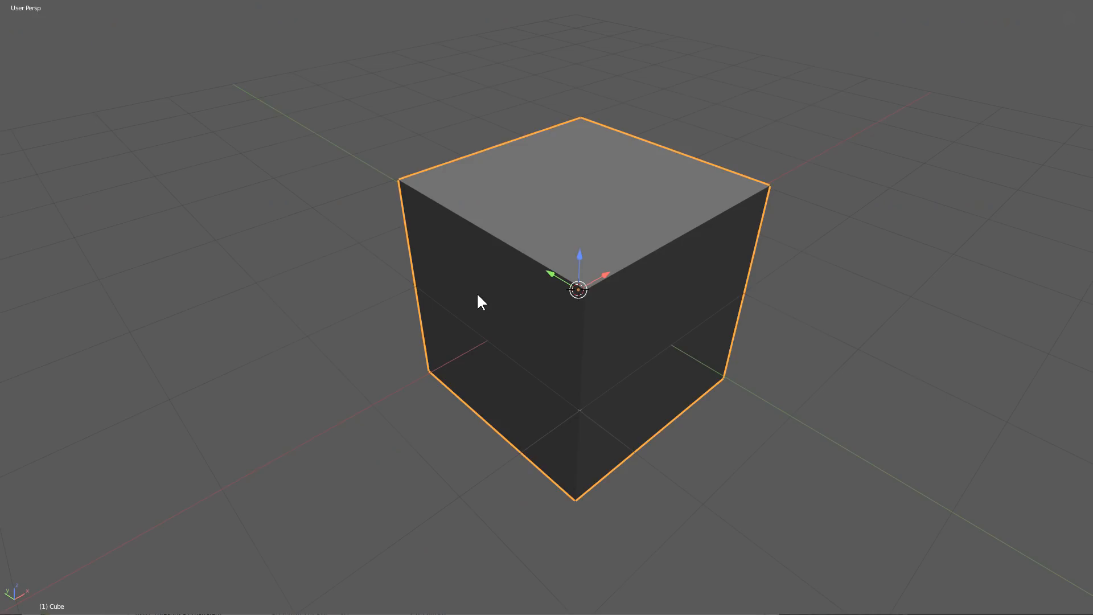
Bevel all edges of the default cube with extra segments to round its edges and corners
{"action": "key", "text": "Tab"}
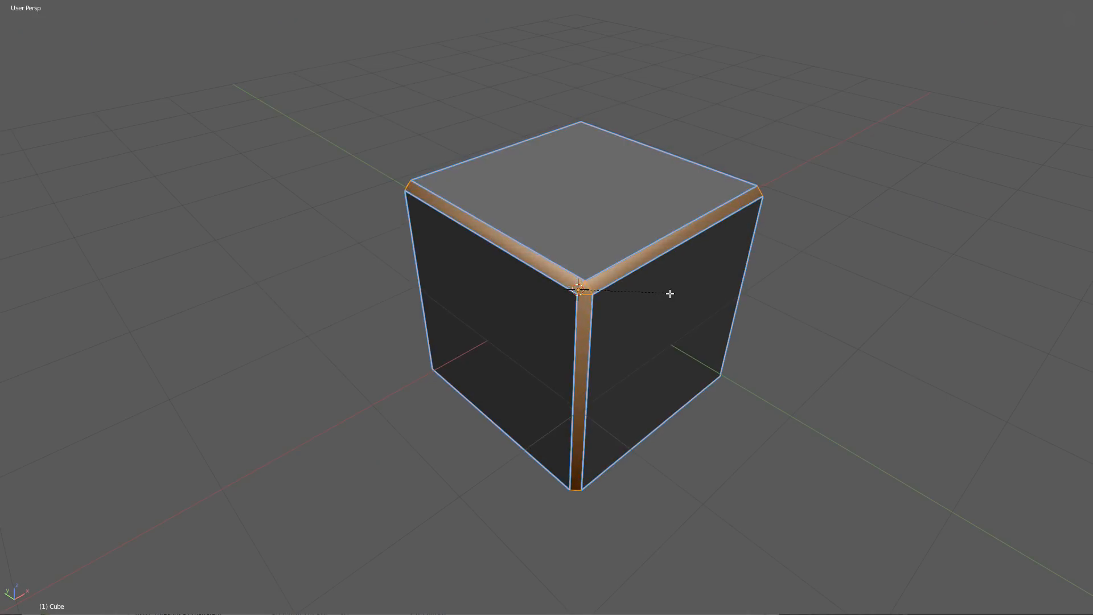
{"action": "scroll", "coordinate": [672, 294], "scroll_direction": "up", "scroll_amount": 4}
{"action": "left_click", "coordinate": [673, 295]}
{"action": "key", "text": "Tab"}
{"action": "scroll", "coordinate": [675, 295], "scroll_direction": "up", "scroll_amount": 3}
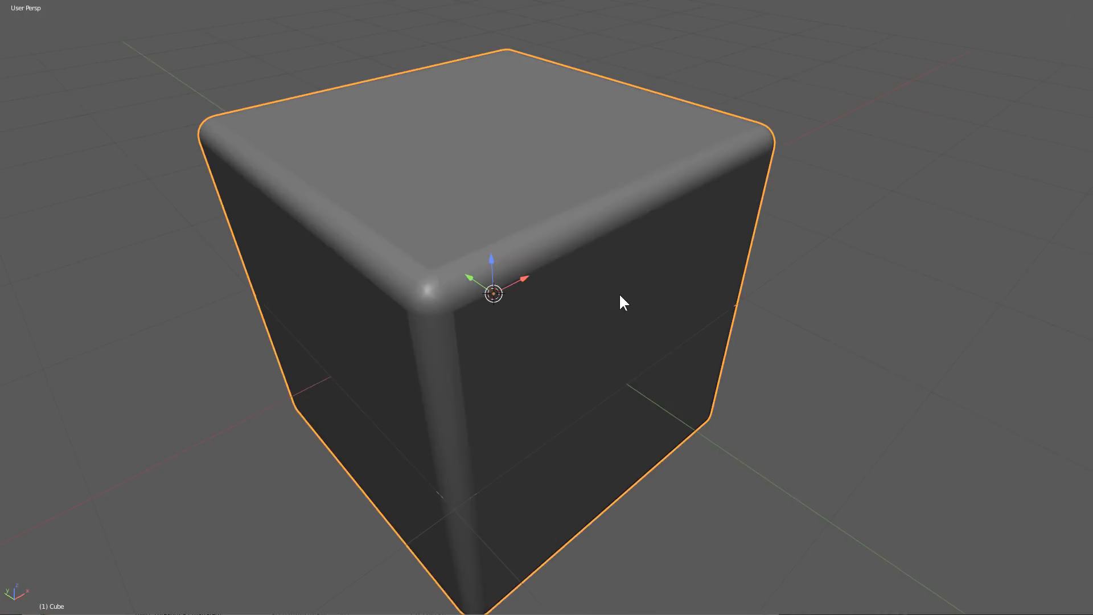
Show the KIT OPS settings, choose the Prempack_1 KPACK and filter its inserts by "lens"
{"action": "middle_click_drag", "start_coordinate": [619, 292], "coordinate": [604, 250]}
{"action": "key", "text": "t"}
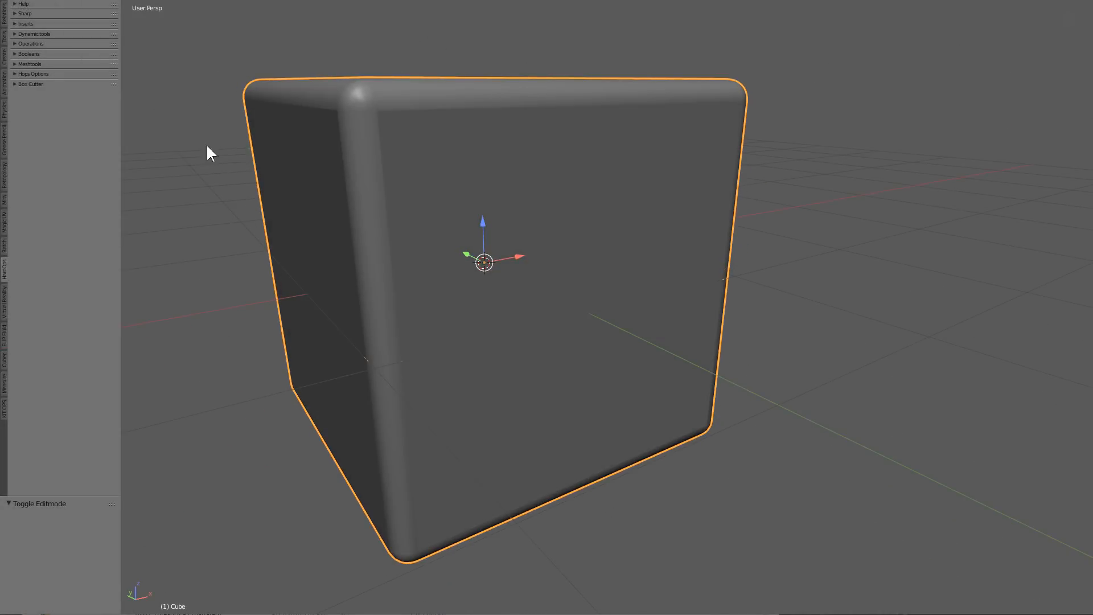
{"action": "left_click", "coordinate": [5, 410]}
{"action": "left_click", "coordinate": [68, 39]}
{"action": "left_click", "coordinate": [102, 38]}
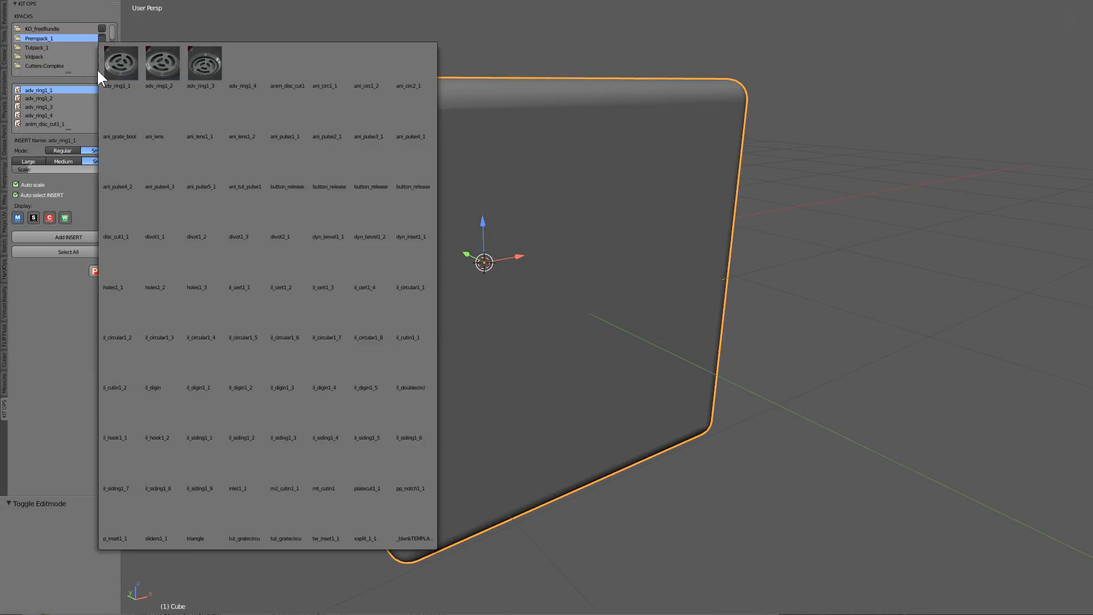
{"action": "left_click", "coordinate": [15, 128]}
{"action": "type", "text": "lens"}
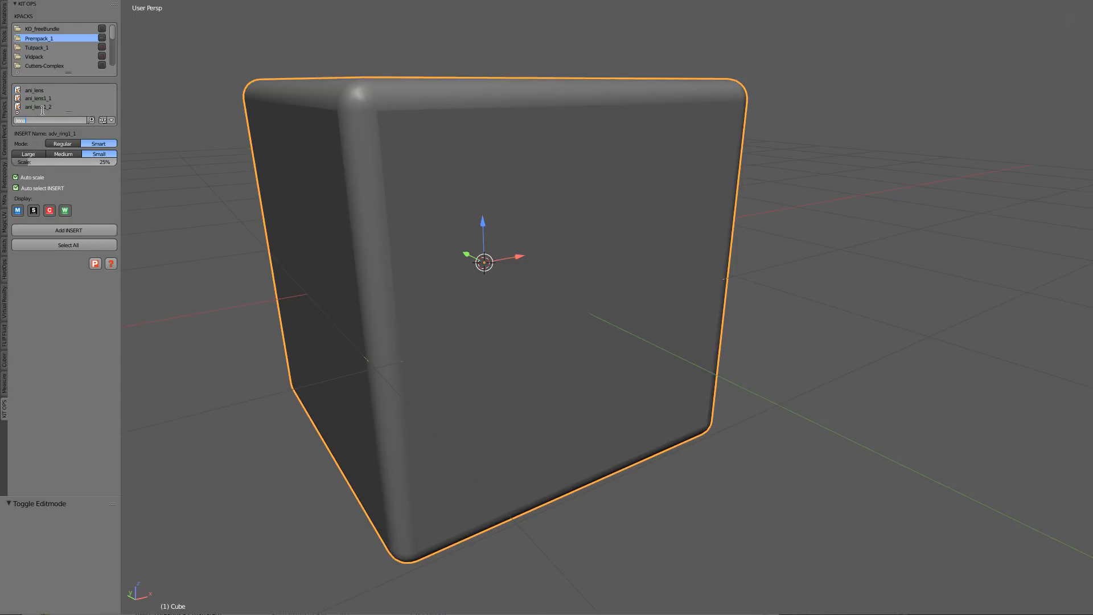
Place the ani_lens1_2 insert near an upper corner of the cube's front face and deselect everything
{"action": "left_click", "coordinate": [41, 107]}
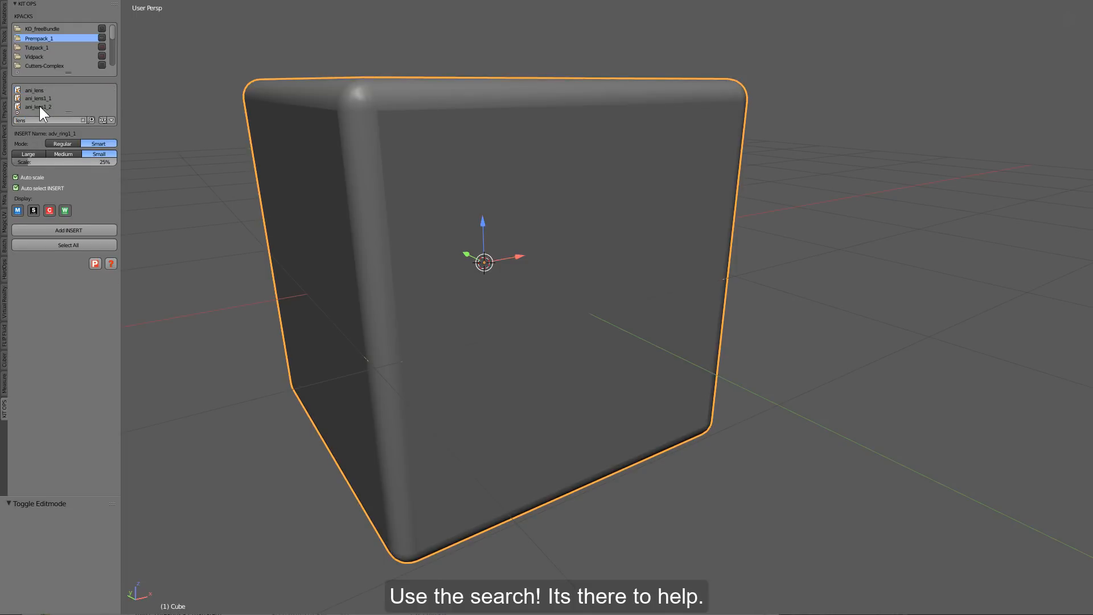
{"action": "left_click", "coordinate": [471, 206]}
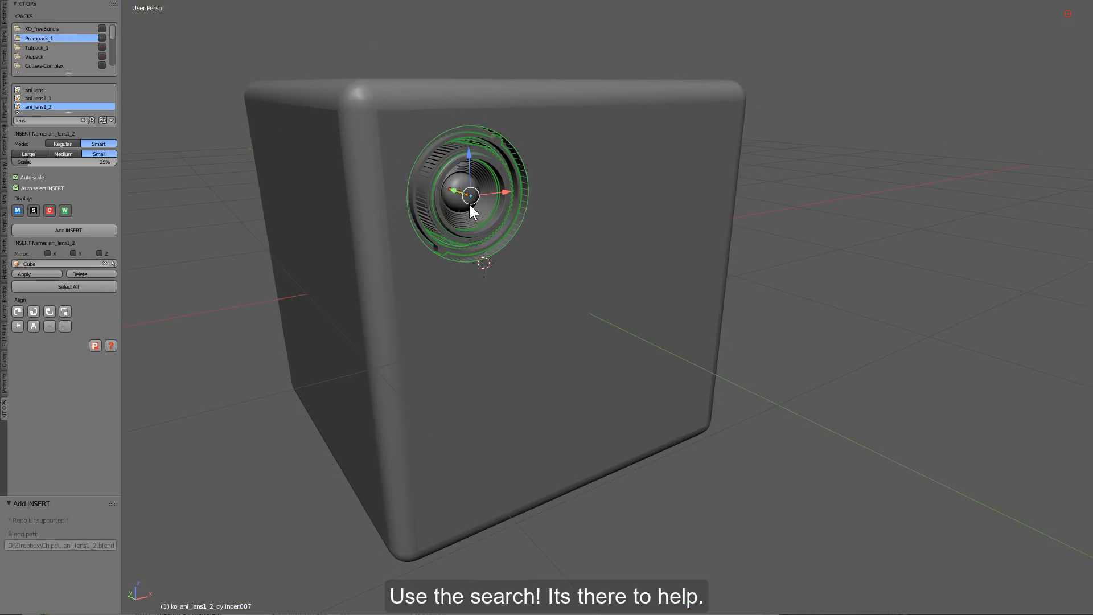
{"action": "key", "text": "a"}
Duplicate the lens insert about 0.485 along X and scale the copy to about 0.59
{"action": "middle_click_drag", "start_coordinate": [538, 188], "coordinate": [386, 180]}
{"action": "right_click", "coordinate": [386, 179]}
{"action": "middle_click_drag", "start_coordinate": [464, 178], "coordinate": [387, 209]}
{"action": "key", "text": "shift+d"}
{"action": "key", "text": "x"}
{"action": "left_click", "coordinate": [433, 240]}
{"action": "key", "text": "s"}
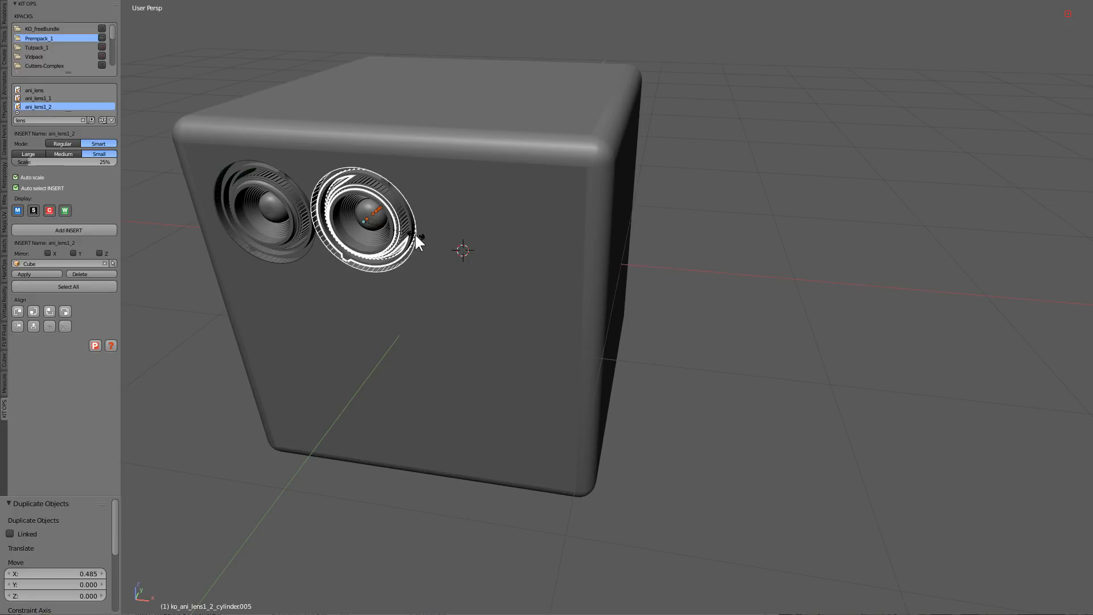
{"action": "left_click", "coordinate": [394, 224]}
In front view, move and fine-scale the smaller lens copy so it nestles against the large lens's upper right side
{"action": "key", "text": "KP_1"}
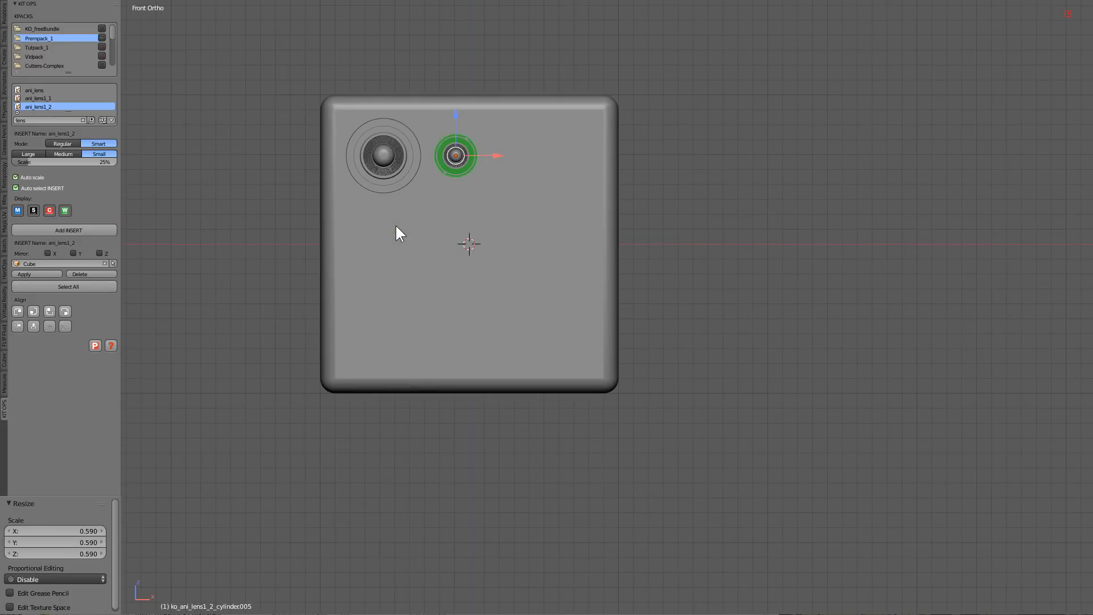
{"action": "scroll", "coordinate": [544, 179], "scroll_direction": "up", "scroll_amount": 6}
{"action": "scroll", "coordinate": [643, 249], "scroll_direction": "up", "scroll_amount": 1}
{"action": "key", "text": "g"}
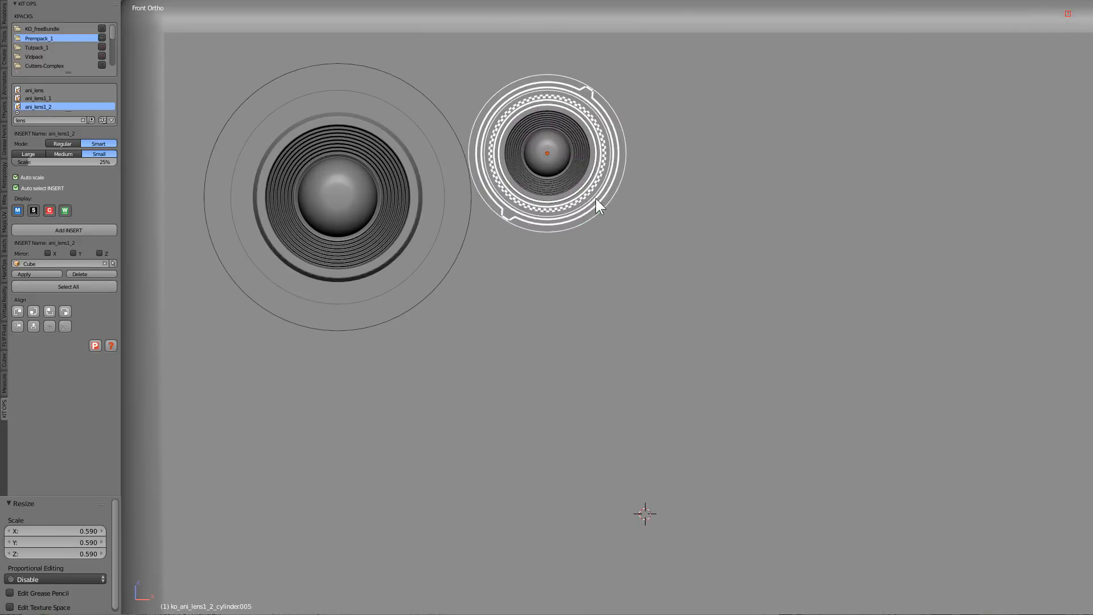
{"action": "left_click", "coordinate": [578, 168]}
{"action": "key", "text": "s"}
{"action": "left_click", "coordinate": [598, 189]}
{"action": "key", "text": "g"}
{"action": "left_click", "coordinate": [594, 193]}
{"action": "key", "text": "s"}
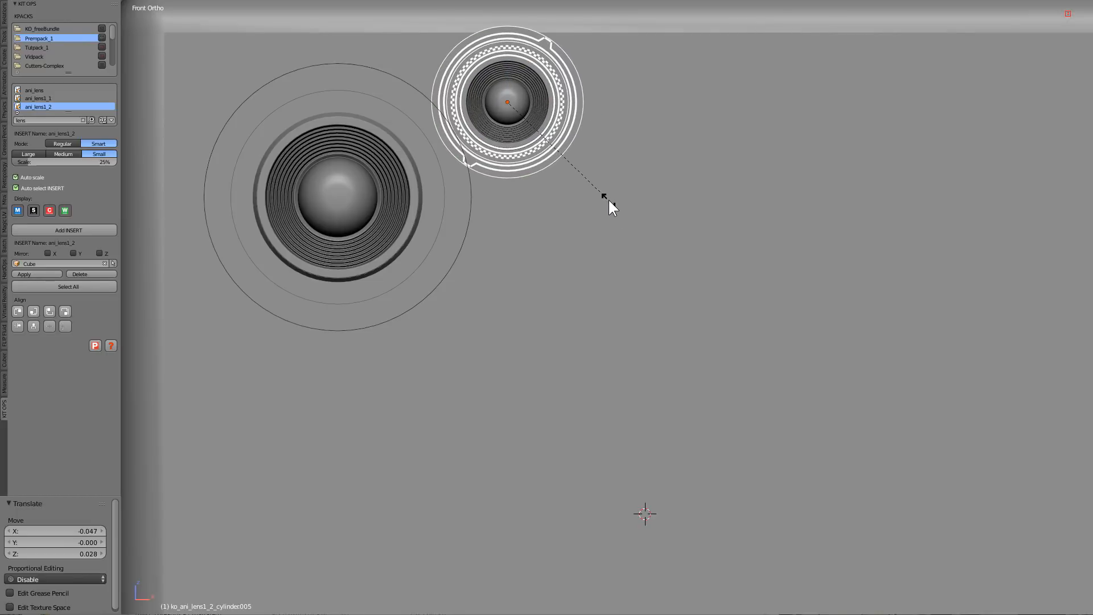
{"action": "left_click", "coordinate": [609, 201]}
{"action": "key", "text": "g"}
{"action": "left_click", "coordinate": [608, 211]}
Duplicate the small lens about 0.266 straight down and shrink the copy, keeping it close beside the large lens
{"action": "key", "text": "shift+d"}
{"action": "left_click", "coordinate": [587, 274]}
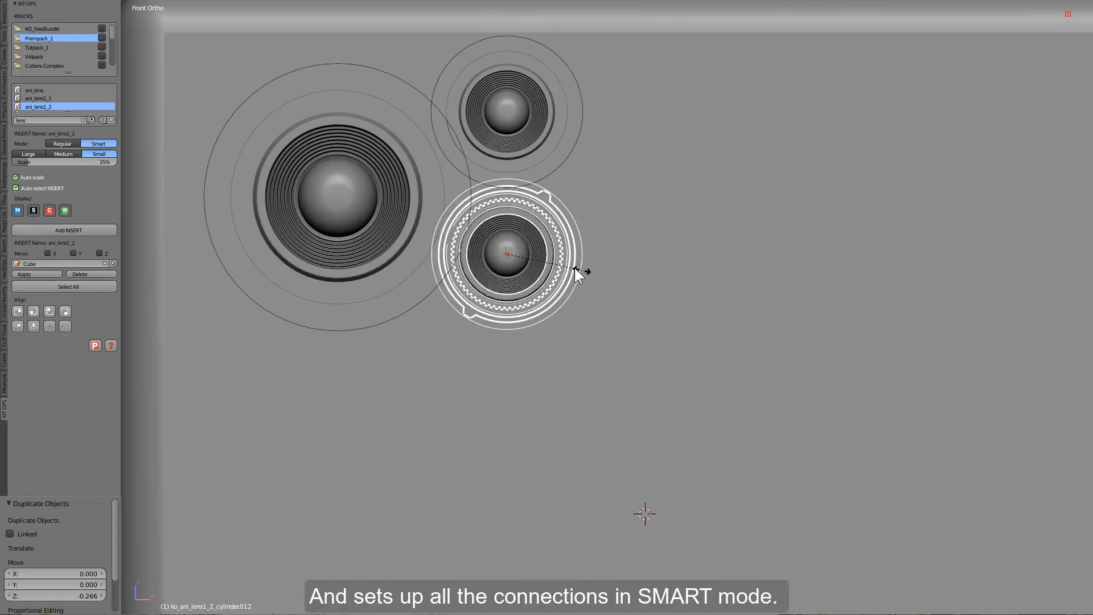
{"action": "key", "text": "s"}
{"action": "left_click", "coordinate": [540, 256]}
Duplicate the smallest lens to a spot beneath it and scale the copy up by about 1.863
{"action": "key", "text": "shift+d"}
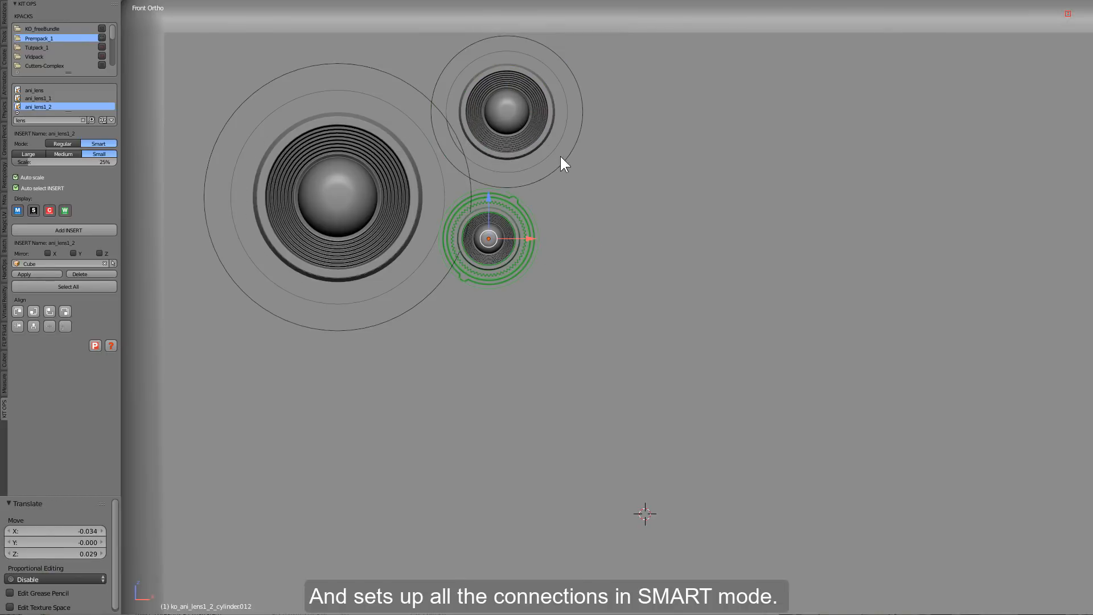
{"action": "left_click", "coordinate": [560, 293]}
{"action": "key", "text": "s"}
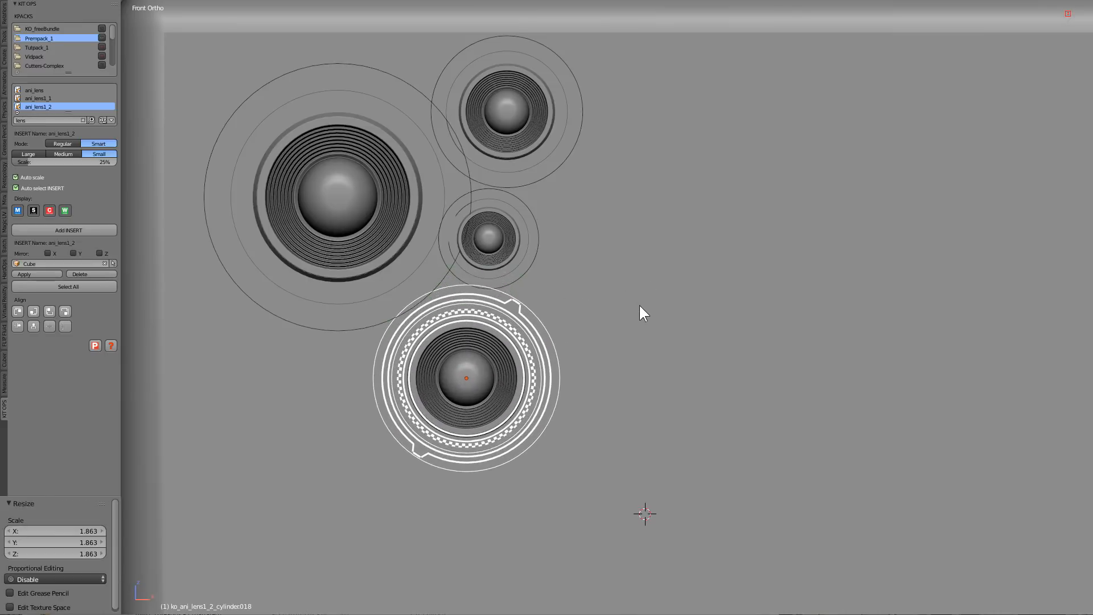
{"action": "left_click", "coordinate": [641, 306]}
Duplicate the lower lens, scale the copy to about 0.528, fit it under the large lens and deselect everything
{"action": "key", "text": "shift+d"}
{"action": "left_click", "coordinate": [481, 289]}
{"action": "key", "text": "s"}
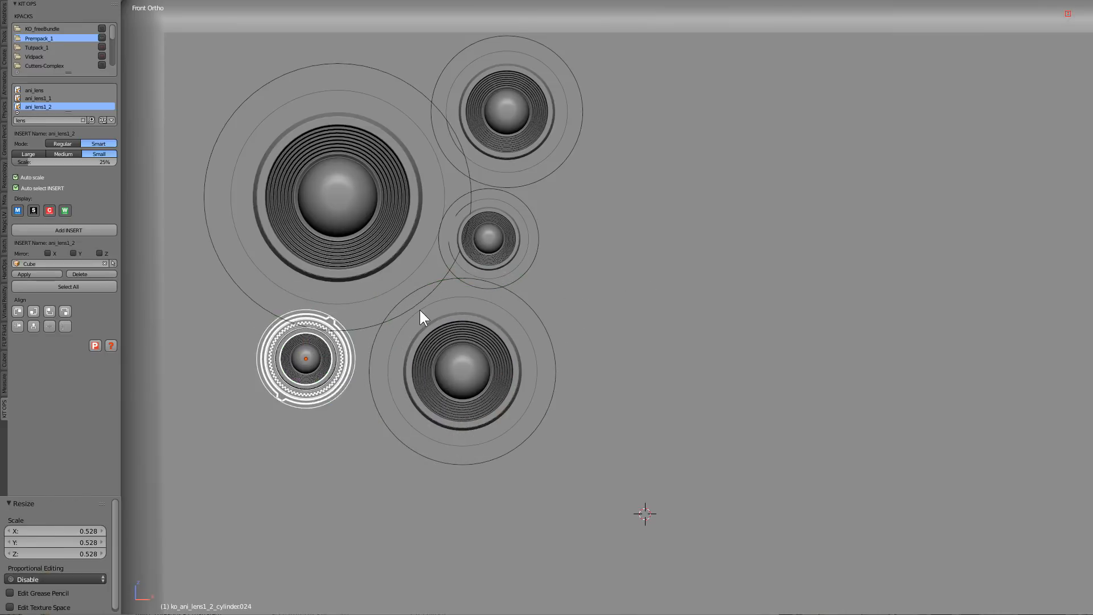
{"action": "left_click", "coordinate": [424, 299]}
{"action": "key", "text": "g"}
{"action": "left_click", "coordinate": [458, 304]}
{"action": "key", "text": "a"}
Play the animation of the five-lens cluster and hide the KIT OPS cutter and wire objects
{"action": "scroll", "coordinate": [597, 213], "scroll_direction": "down", "scroll_amount": 3}
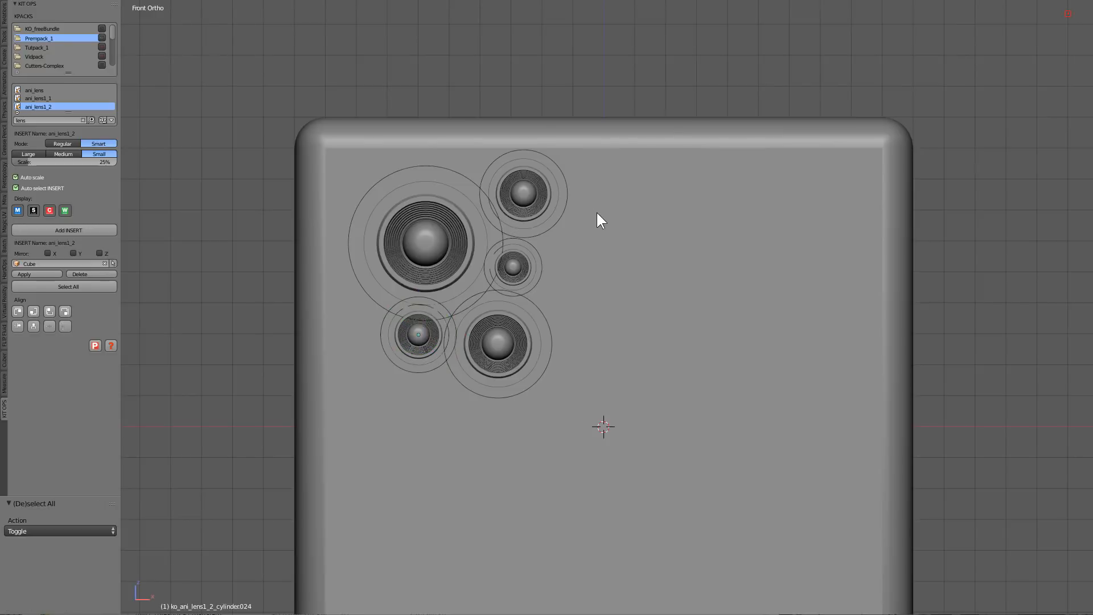
{"action": "middle_click_drag", "start_coordinate": [597, 213], "coordinate": [687, 264]}
{"action": "middle_click_drag", "start_coordinate": [746, 316], "coordinate": [670, 223], "text": "shift"}
{"action": "scroll", "coordinate": [671, 223], "scroll_direction": "up", "scroll_amount": 1}
{"action": "key", "text": "alt+a"}
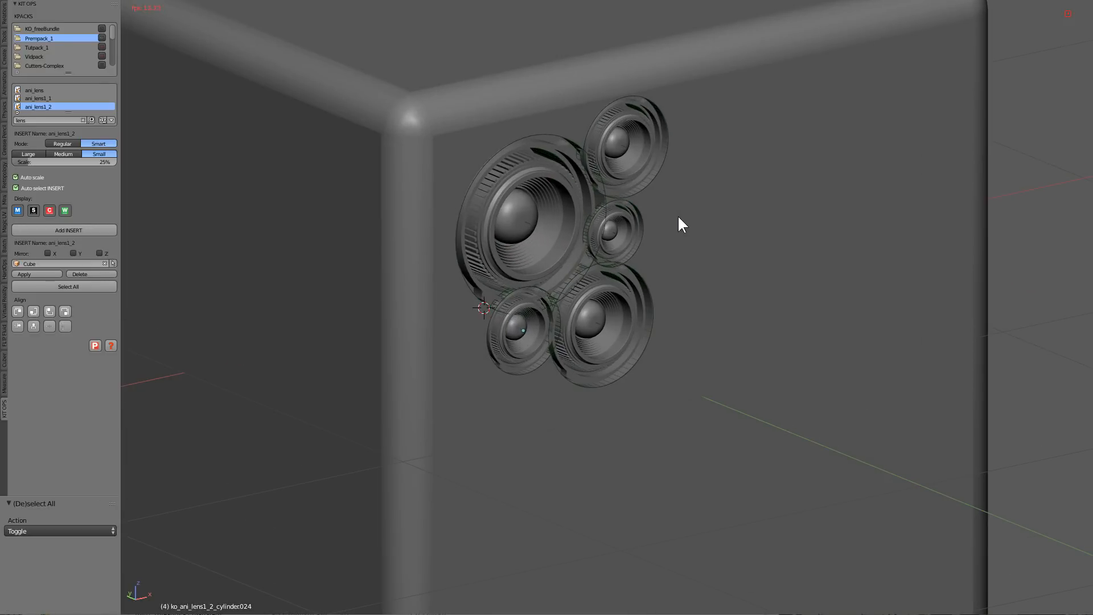
{"action": "left_click", "coordinate": [49, 210]}
{"action": "left_click", "coordinate": [64, 210]}
Examine the telescoping lenses from close up and from several angles while the animation plays
{"action": "scroll", "coordinate": [504, 275], "scroll_direction": "up", "scroll_amount": 5}
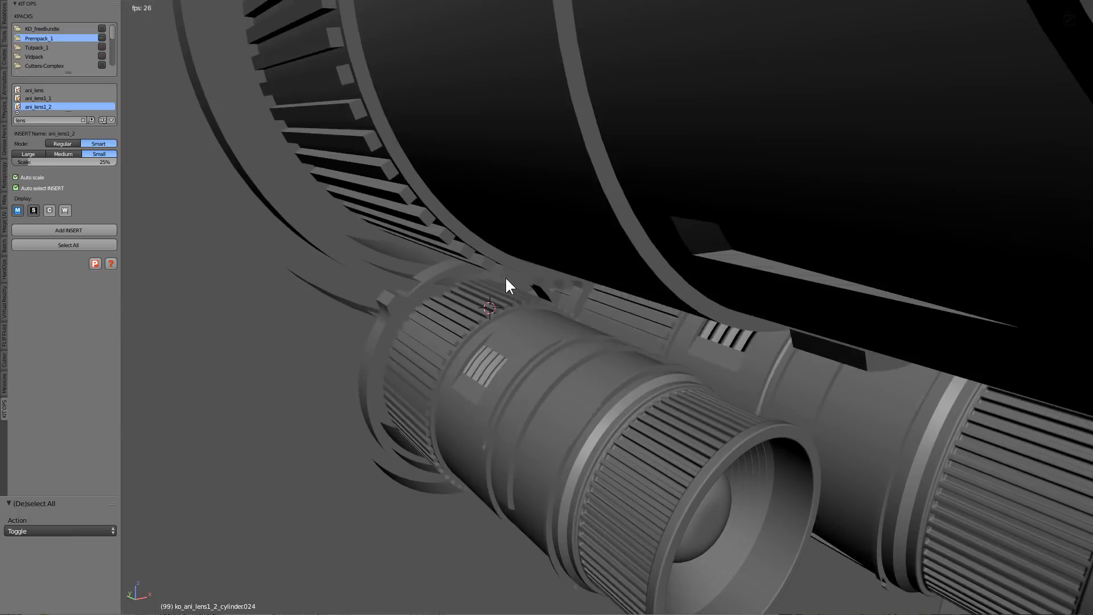
{"action": "scroll", "coordinate": [458, 295], "scroll_direction": "down", "scroll_amount": 4}
{"action": "middle_click_drag", "start_coordinate": [504, 276], "coordinate": [461, 310]}
{"action": "scroll", "coordinate": [460, 310], "scroll_direction": "up", "scroll_amount": 3}
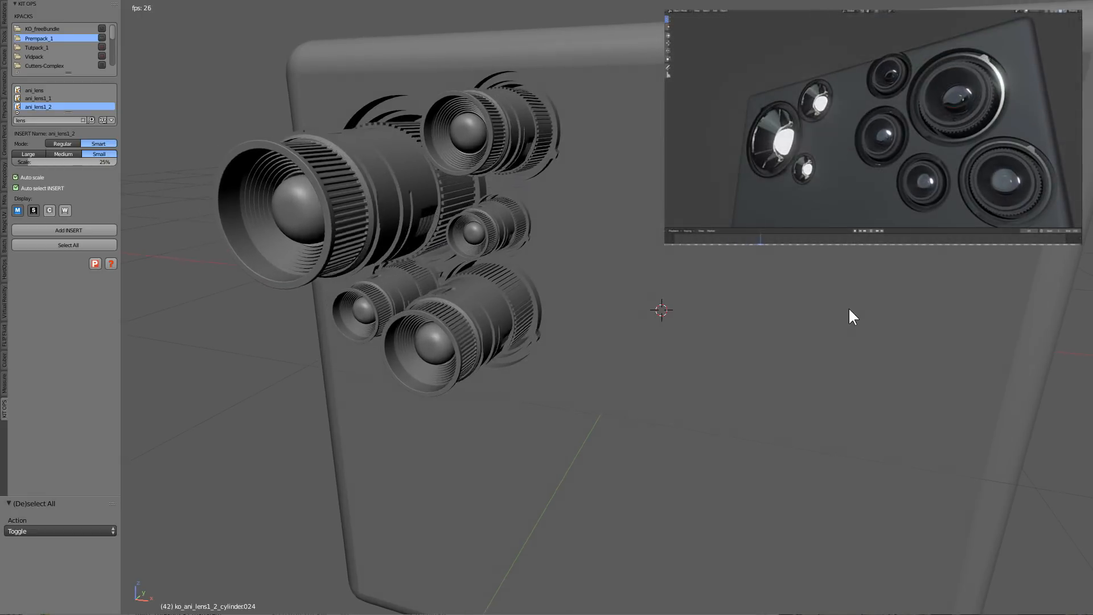
{"action": "middle_click_drag", "start_coordinate": [849, 309], "coordinate": [886, 305]}
{"action": "scroll", "coordinate": [902, 326], "scroll_direction": "up", "scroll_amount": 1}
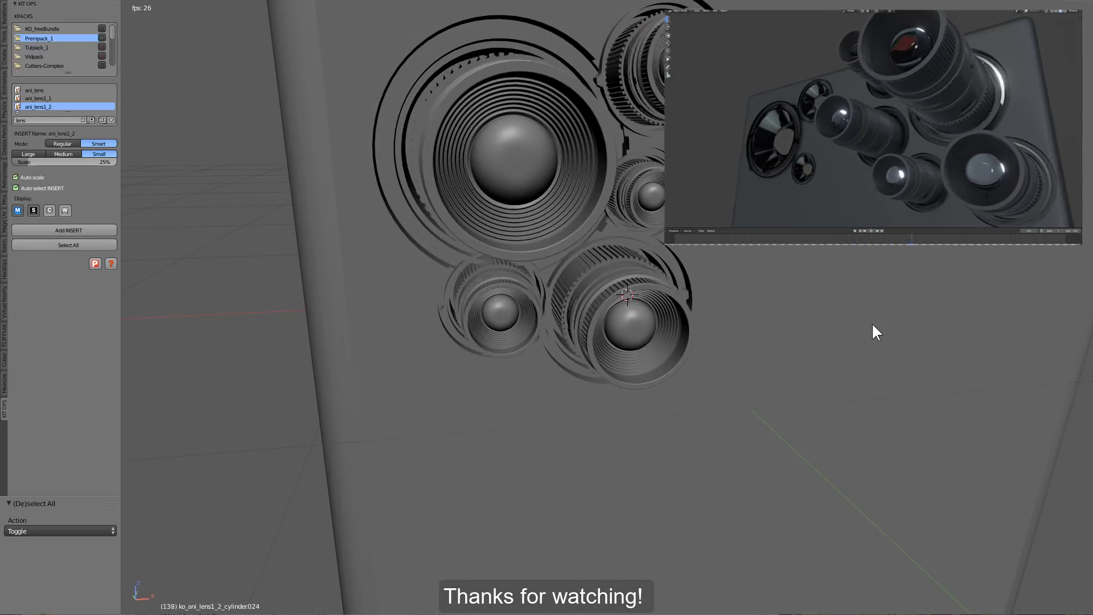